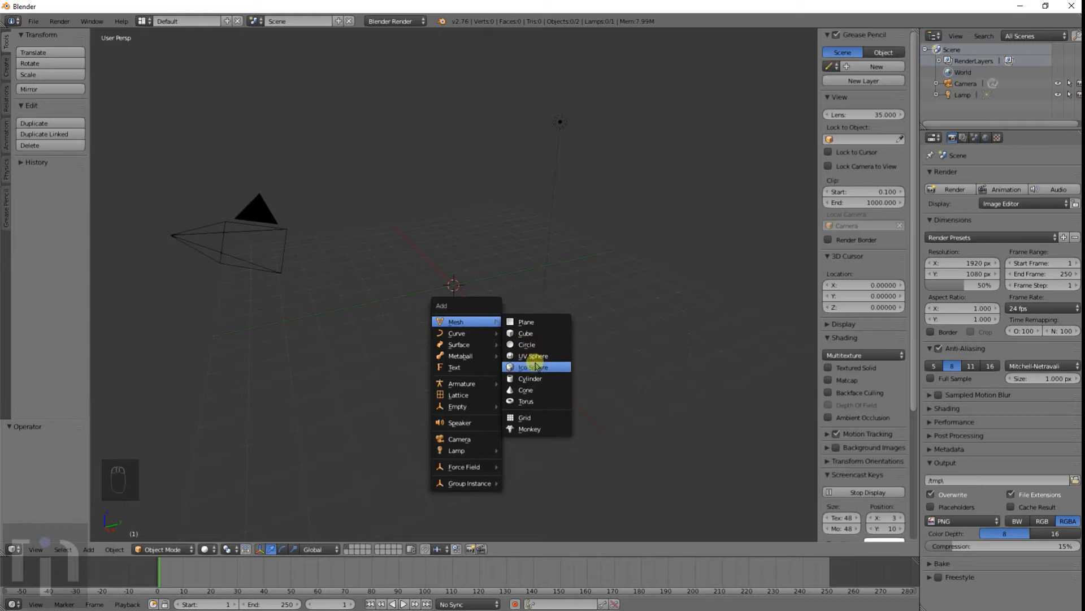
# Add a cylinder mesh and set its vertex count to 64
pyautogui.click(533, 378)
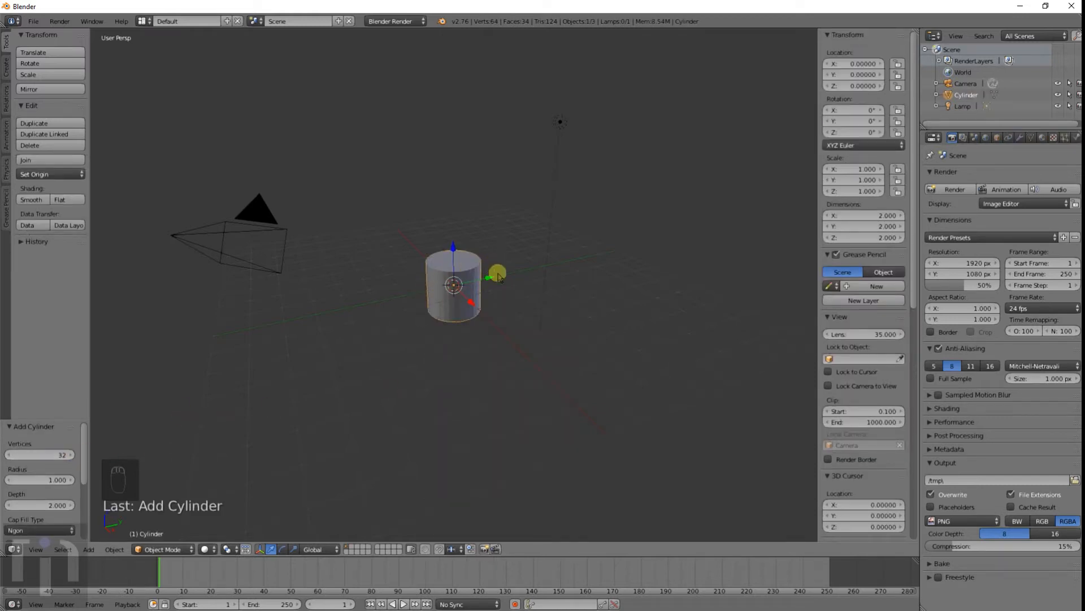
pyautogui.click(57, 453)
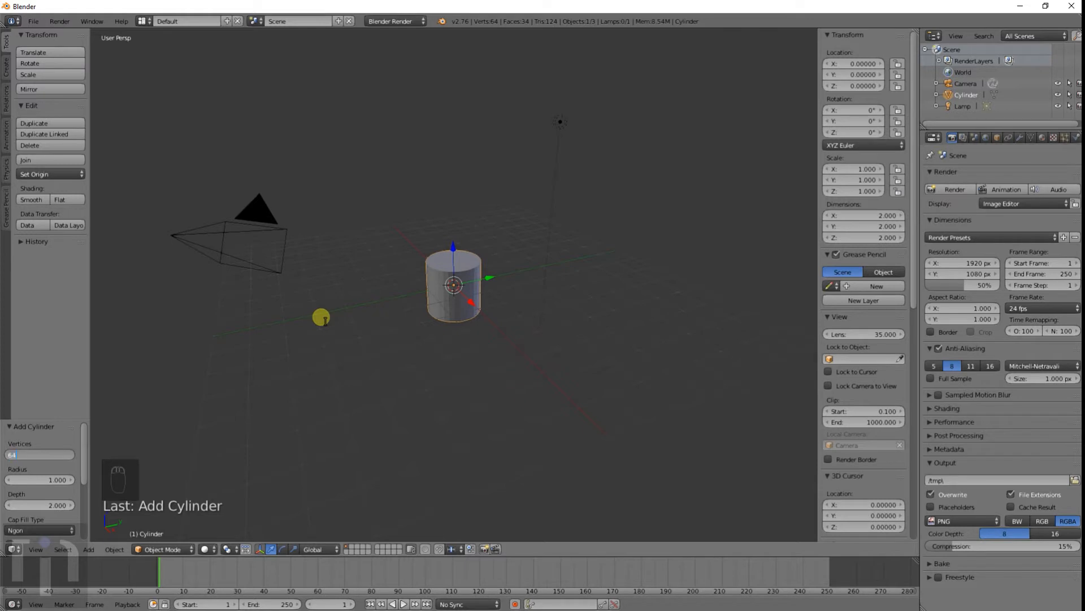
pyautogui.press('Return')
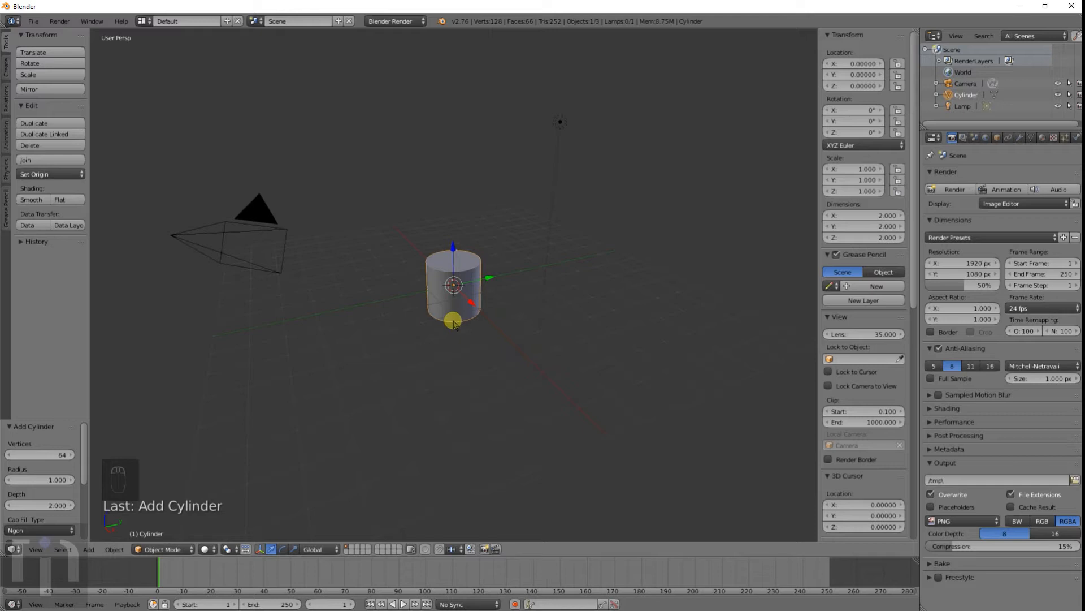
pyautogui.scroll(8, 453, 321)
pyautogui.moveTo(57, 455); pyautogui.dragTo(9, 455)
pyautogui.doubleClick(59, 456)
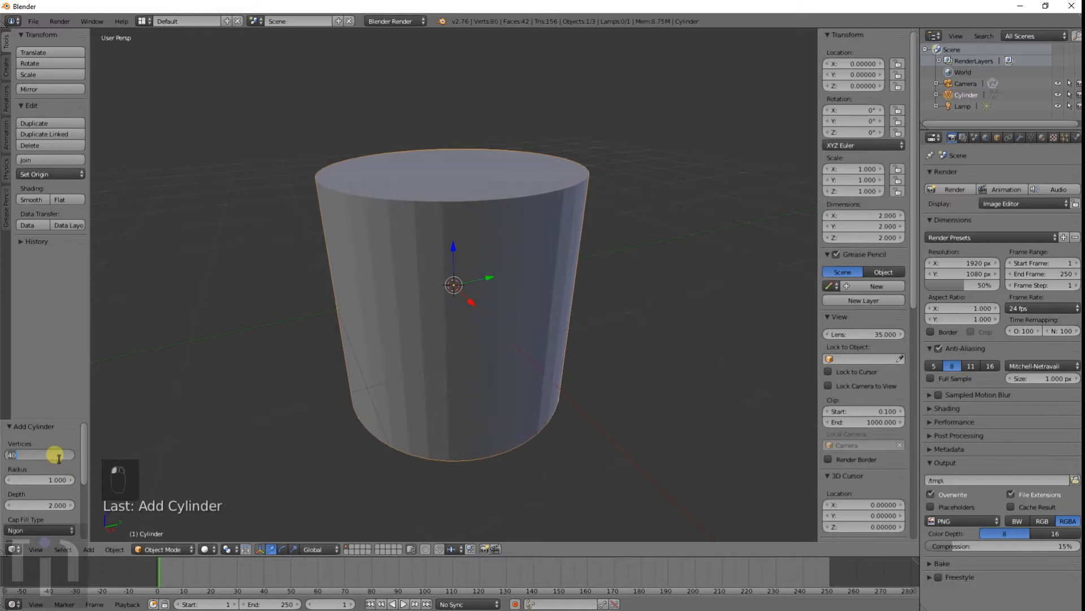
pyautogui.press('Return')
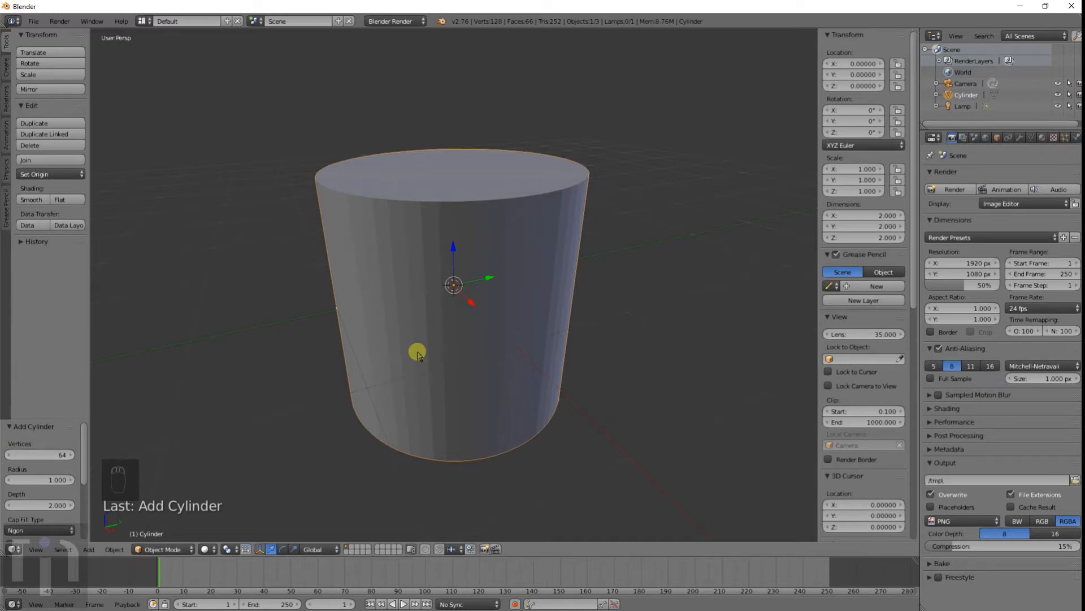
# Show the cylinder in the front orthographic view with wireframe display
pyautogui.press('KP_1')
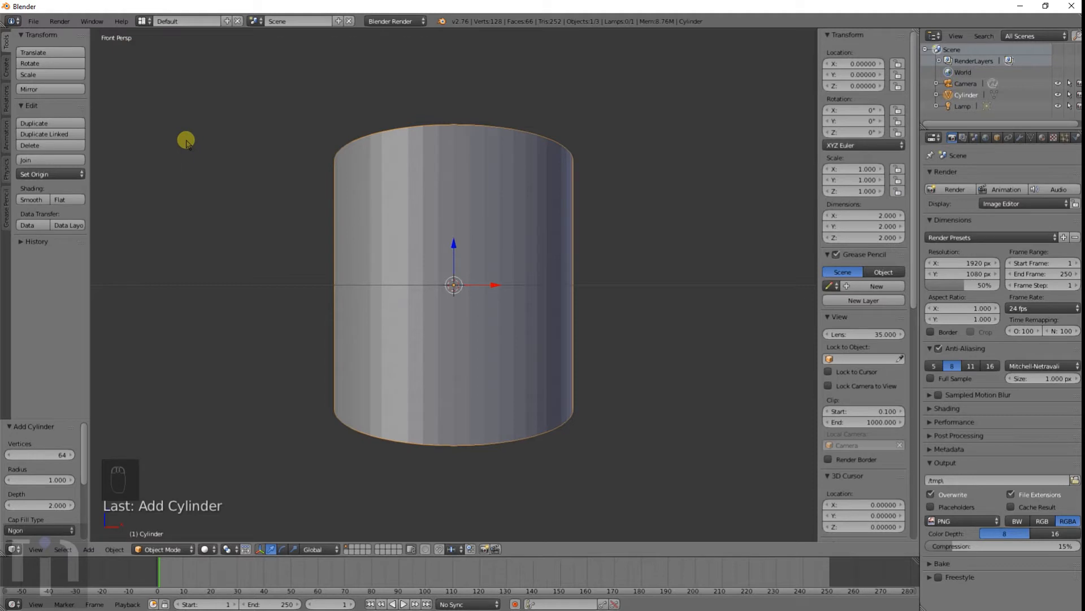
pyautogui.press('KP_5')
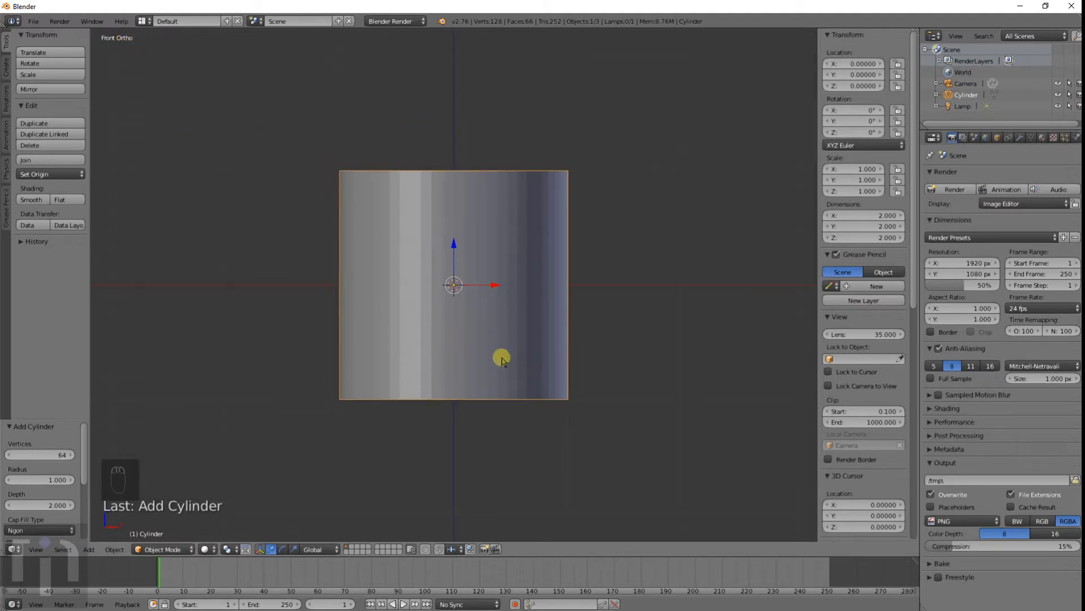
pyautogui.press('z')
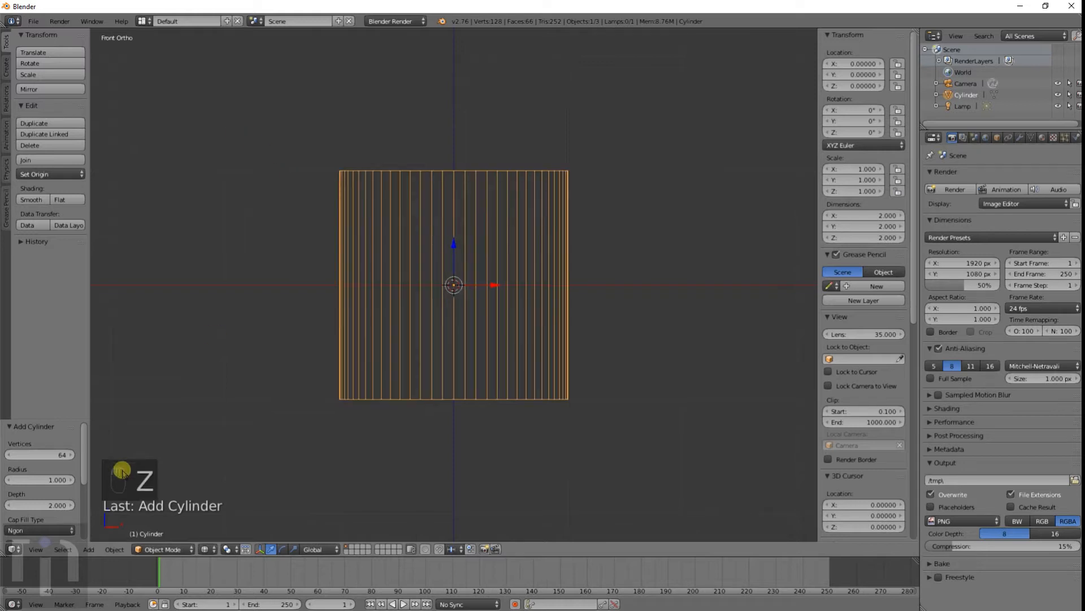
pyautogui.press('z')
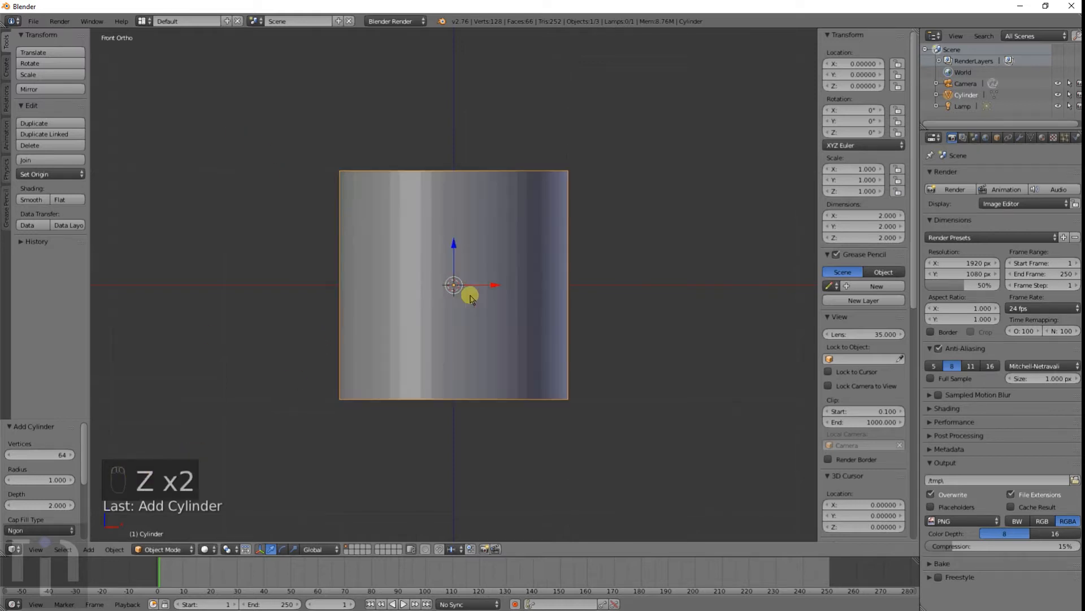
pyautogui.press('z')
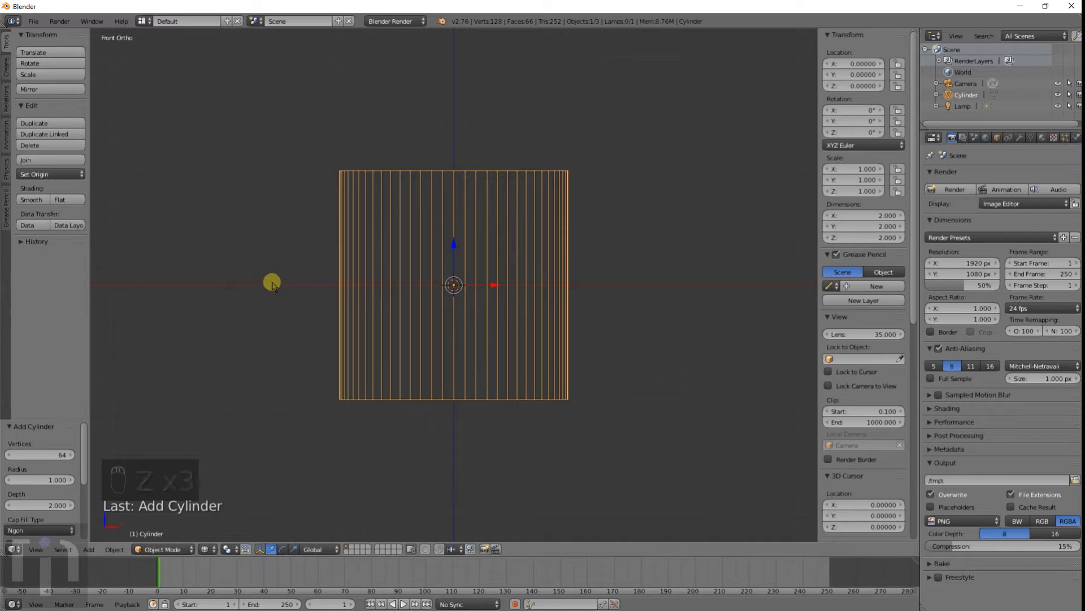
# In Edit Mode, select only the cylinder's bottom vertices and move them up about 1 unit along Z to the origin level
pyautogui.press('Tab')
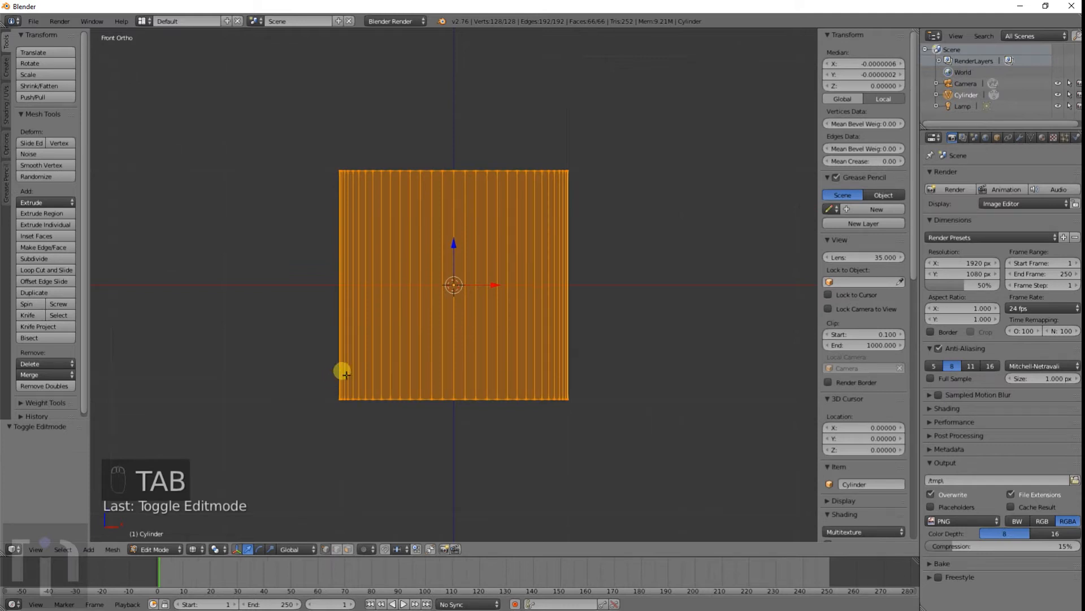
pyautogui.press('a')
pyautogui.press('a')
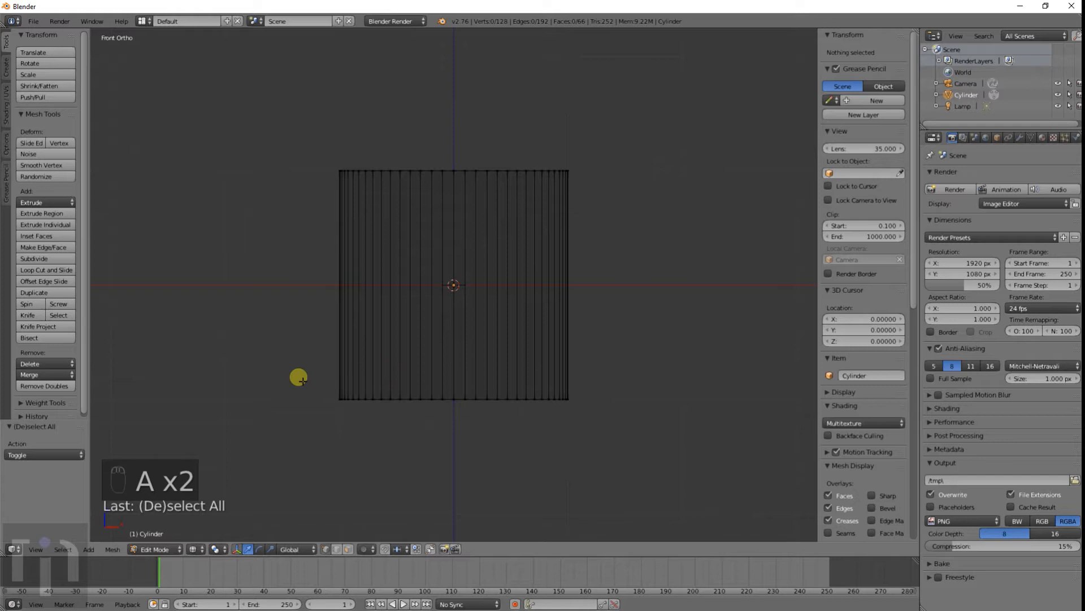
pyautogui.press('b')
pyautogui.moveTo(302, 376); pyautogui.dragTo(597, 427)
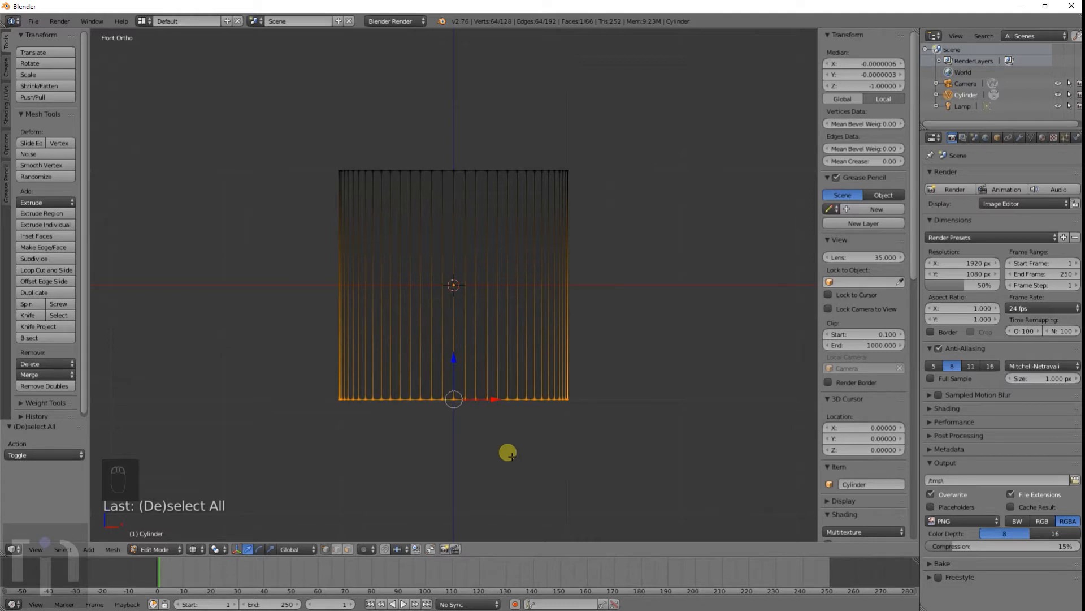
pyautogui.press('g')
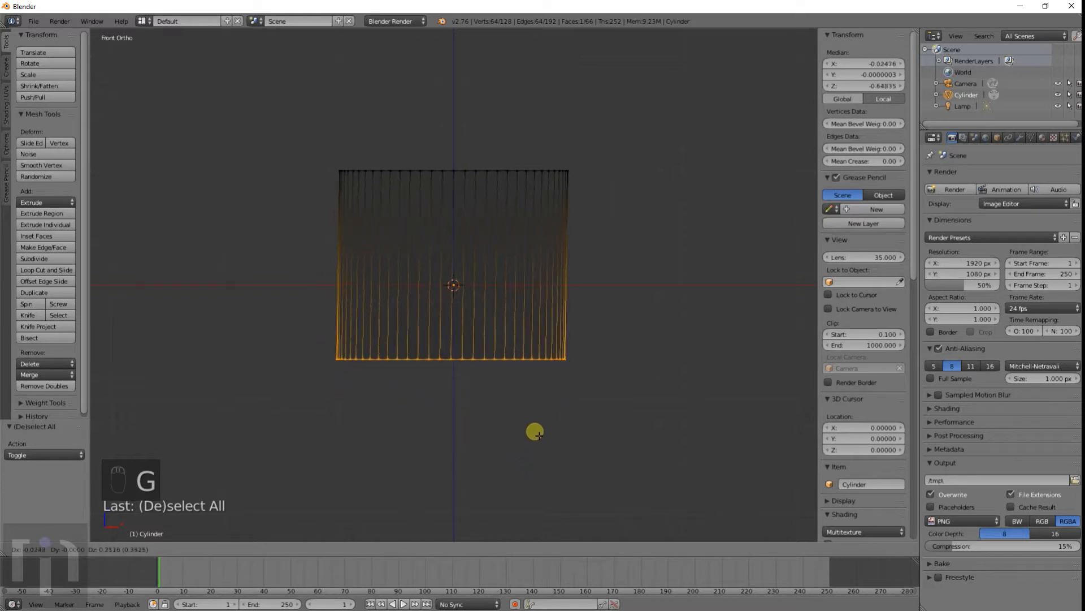
pyautogui.press('z')
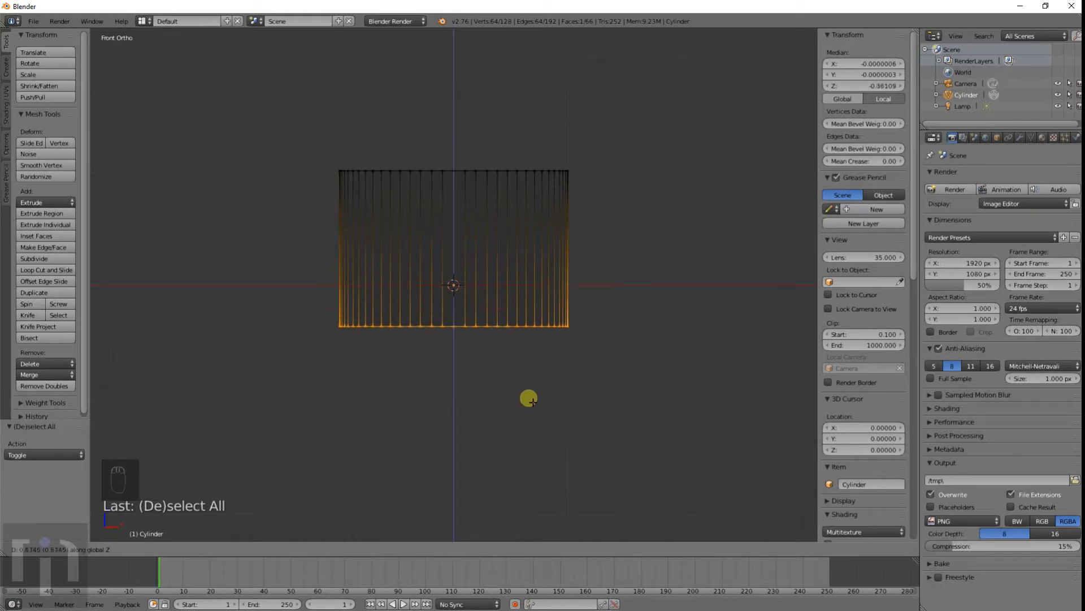
pyautogui.click(529, 358)
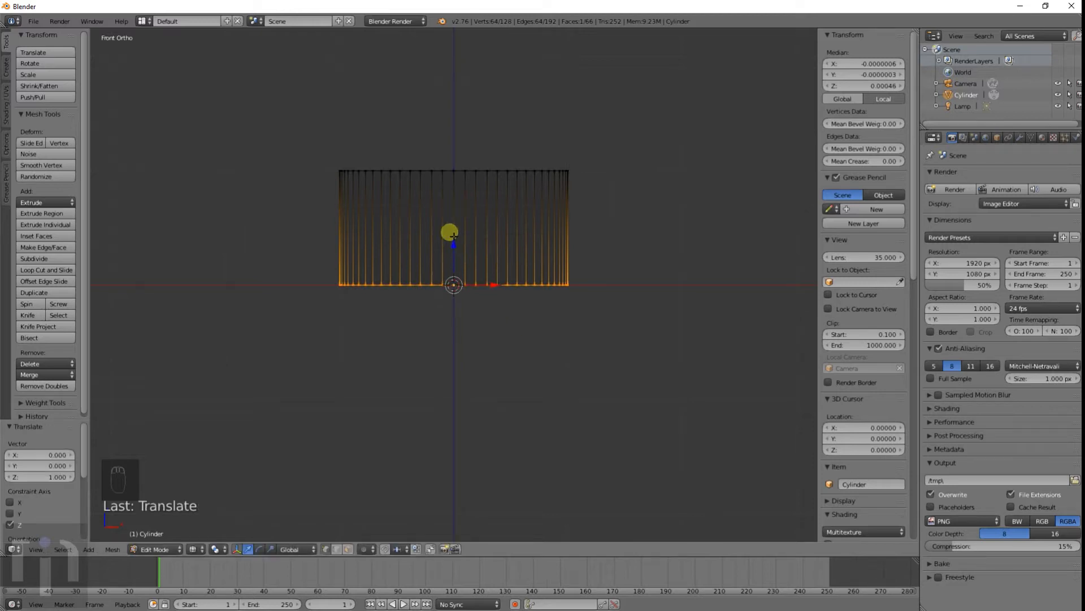
# Select only the cylinder's top vertices and move them down about 0.88 units along Z to flatten it into a thin disc
pyautogui.press('a')
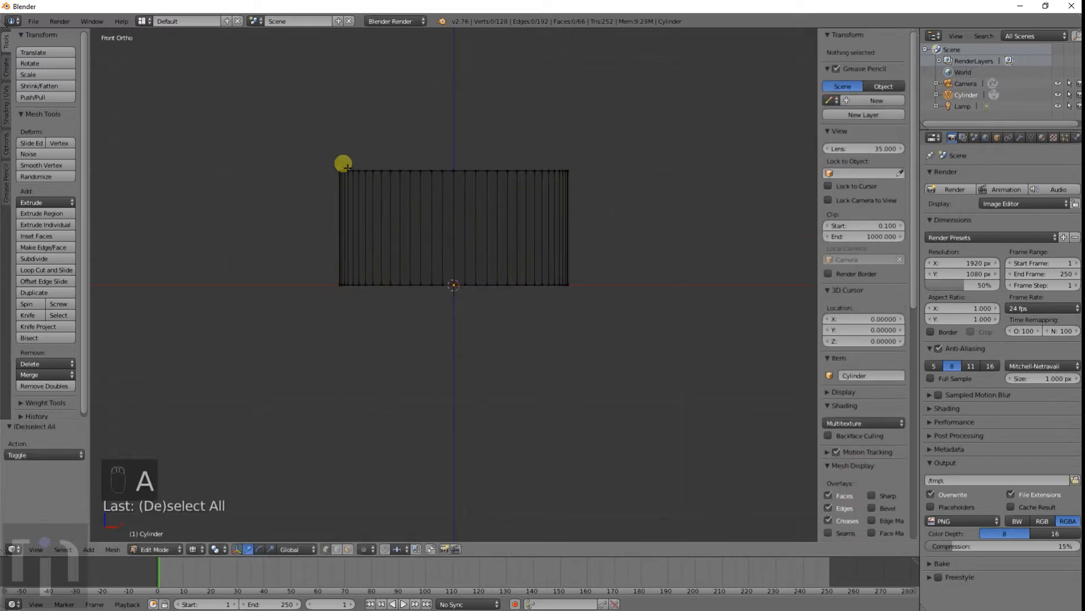
pyautogui.press('b')
pyautogui.moveTo(330, 151); pyautogui.dragTo(571, 206)
pyautogui.press('g')
pyautogui.press('z')
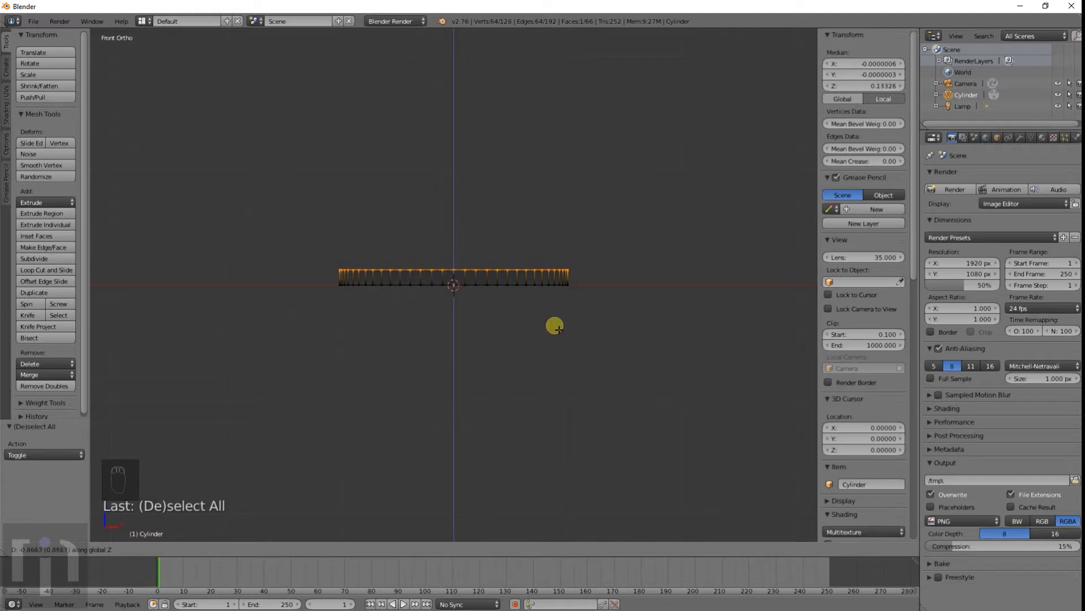
pyautogui.click(556, 326)
# Scale the disc's top ring outward by a factor of about 1.08 to flare the base edge
pyautogui.scroll(5, 490, 304)
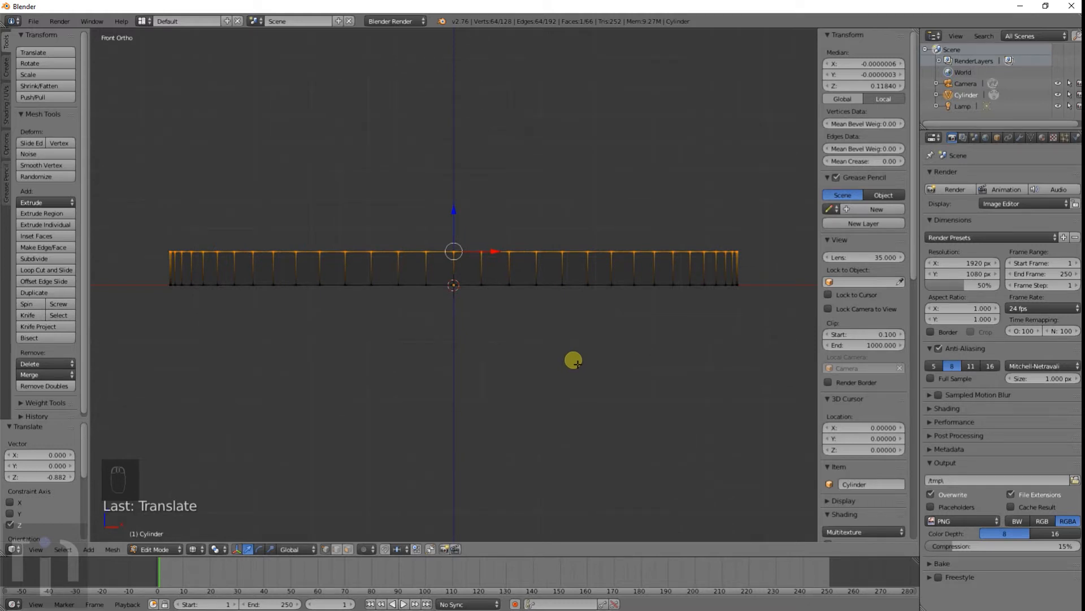
pyautogui.press('s')
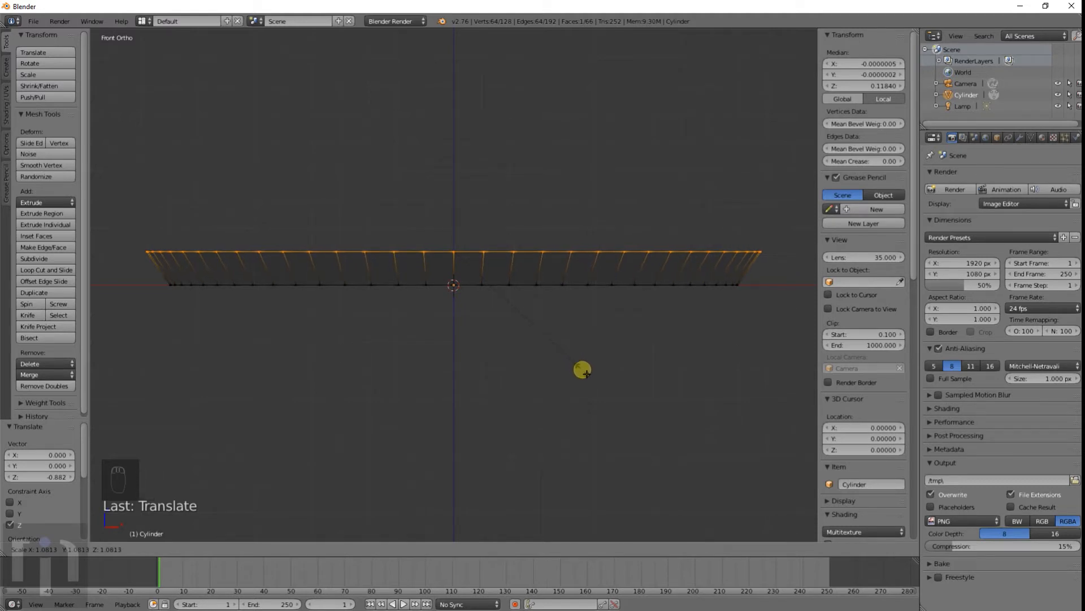
pyautogui.click(583, 371)
# Extrude the top face of the disc upward by about 4.08 units to form the tall wall
pyautogui.scroll(-10, 576, 362)
pyautogui.keyDown('shift'); pyautogui.moveTo(525, 292); pyautogui.dragTo(534, 388, button='middle'); pyautogui.keyUp('shift')
pyautogui.press('e')
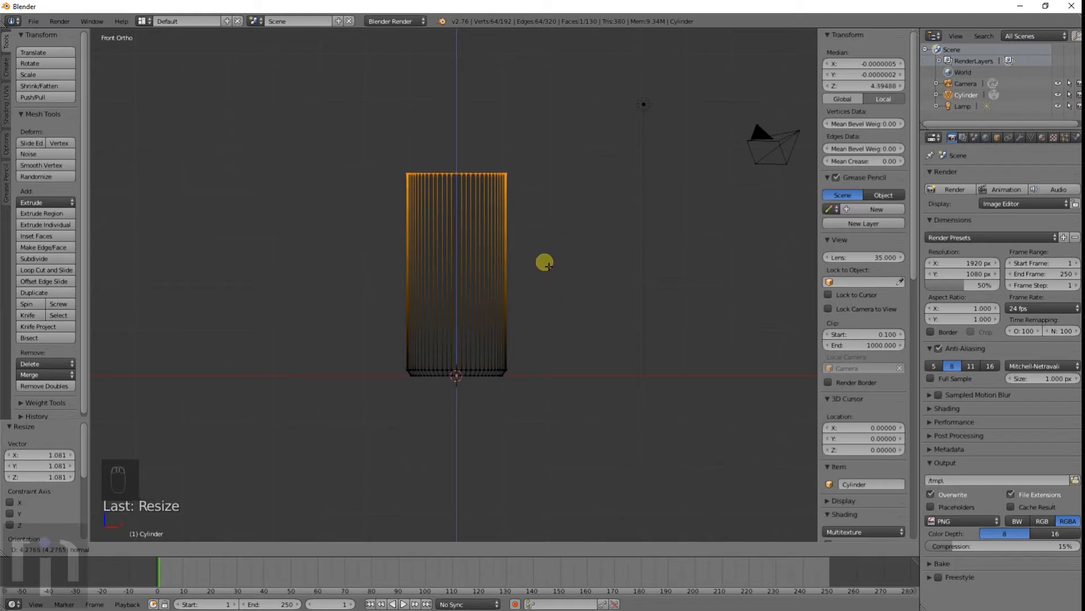
pyautogui.click(543, 270)
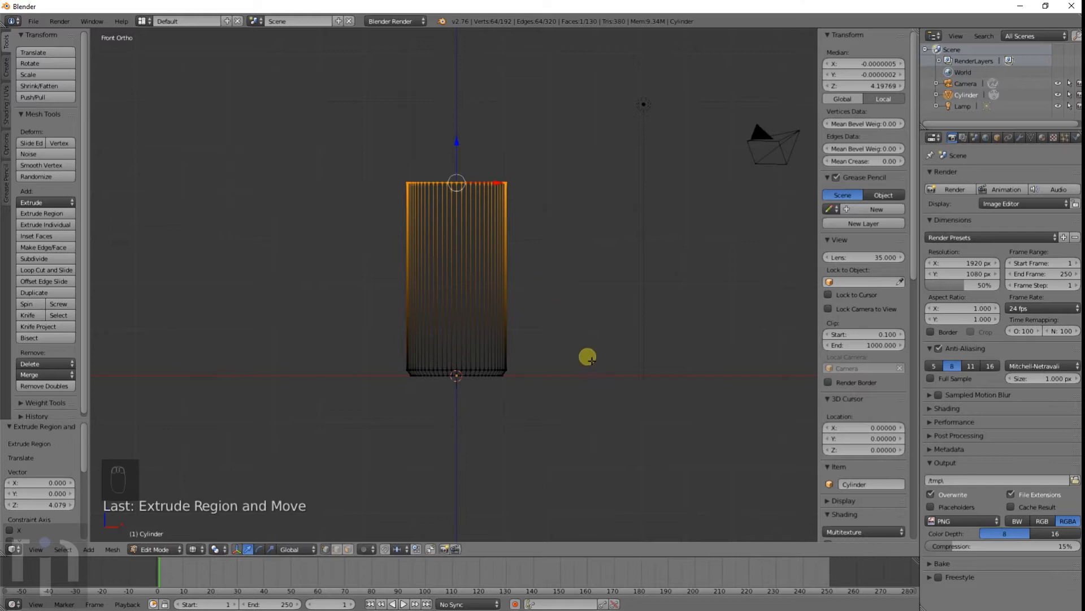
# Scale the extruded top ring up by about 1.49 and raise it about 1.21 units along Z
pyautogui.press('s')
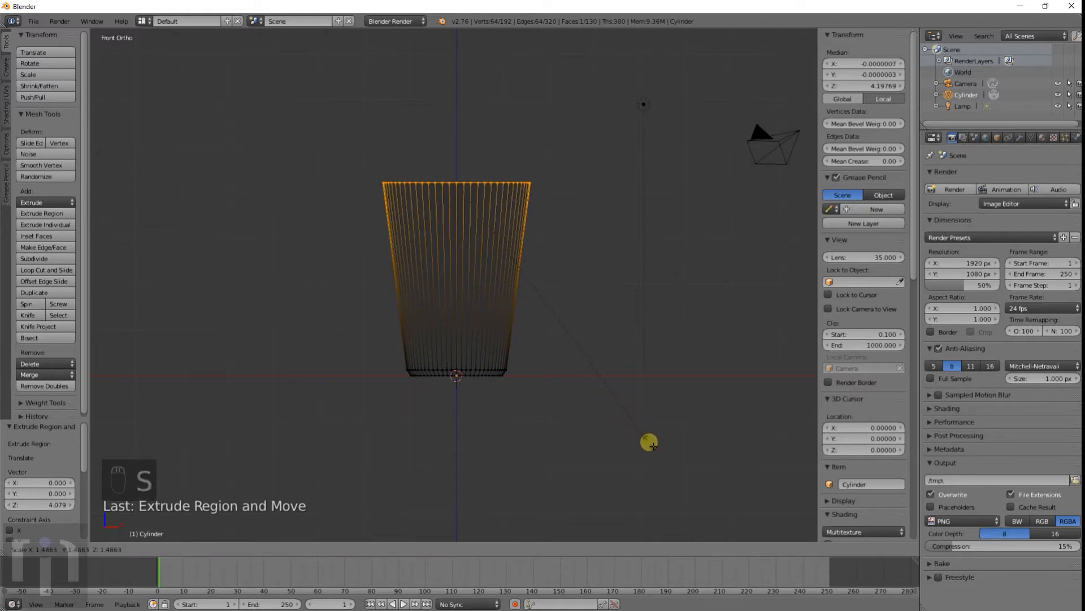
pyautogui.click(649, 442)
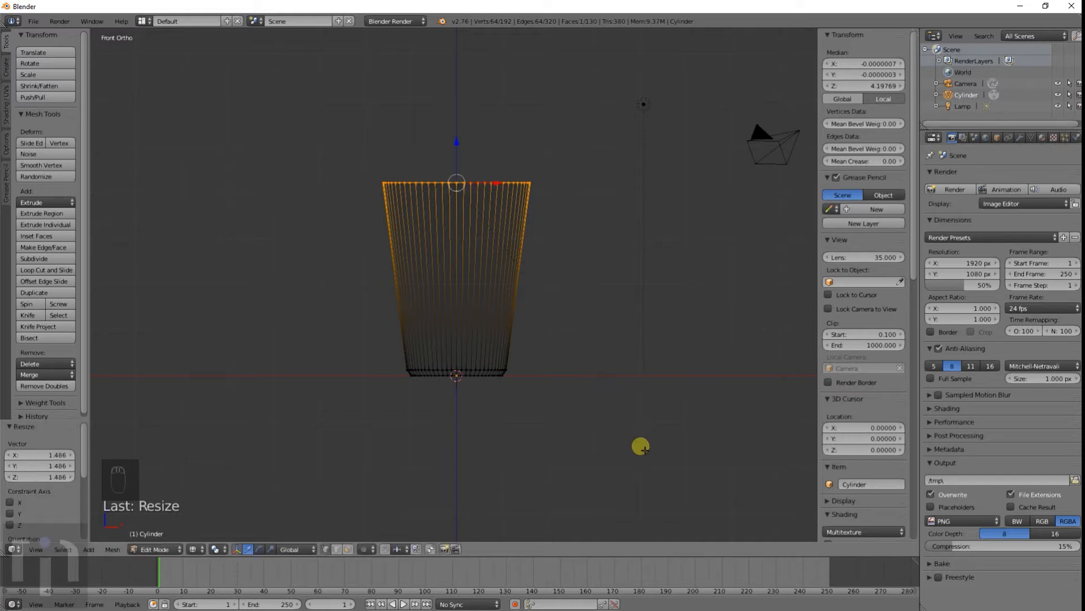
pyautogui.press('g')
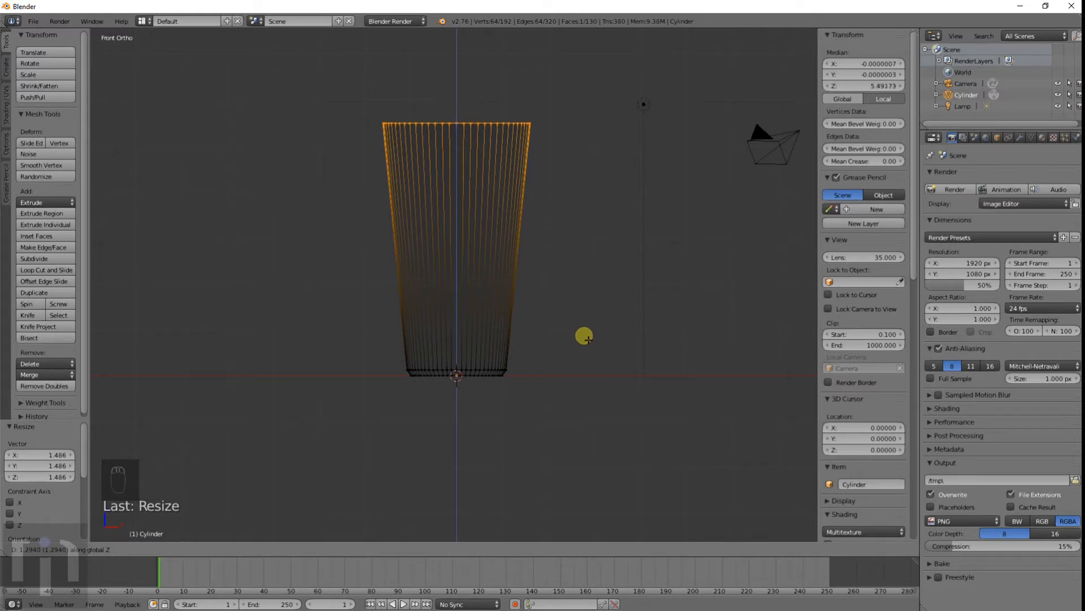
pyautogui.click(584, 339)
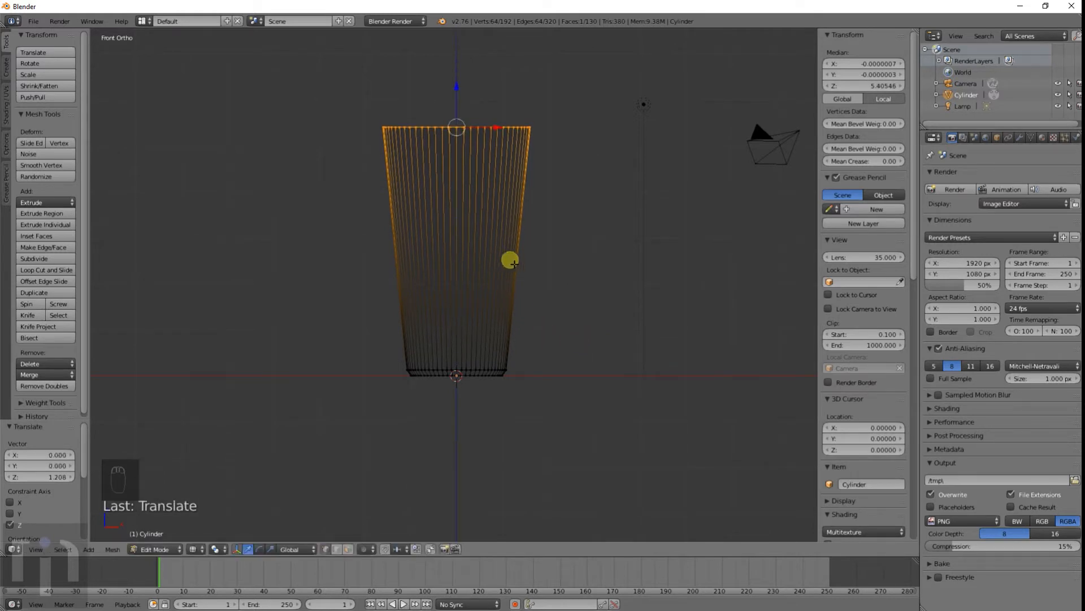
# Extrude the top face upward by about 0.034 units and scale it to about 0.986 to start rounding the rim
pyautogui.keyDown('shift'); pyautogui.moveTo(490, 167); pyautogui.dragTo(504, 315, button='middle'); pyautogui.keyUp('shift')
pyautogui.scroll(5, 505, 325)
pyautogui.scroll(2, 605, 337)
pyautogui.keyDown('shift'); pyautogui.moveTo(606, 337); pyautogui.dragTo(528, 344, button='middle'); pyautogui.keyUp('shift')
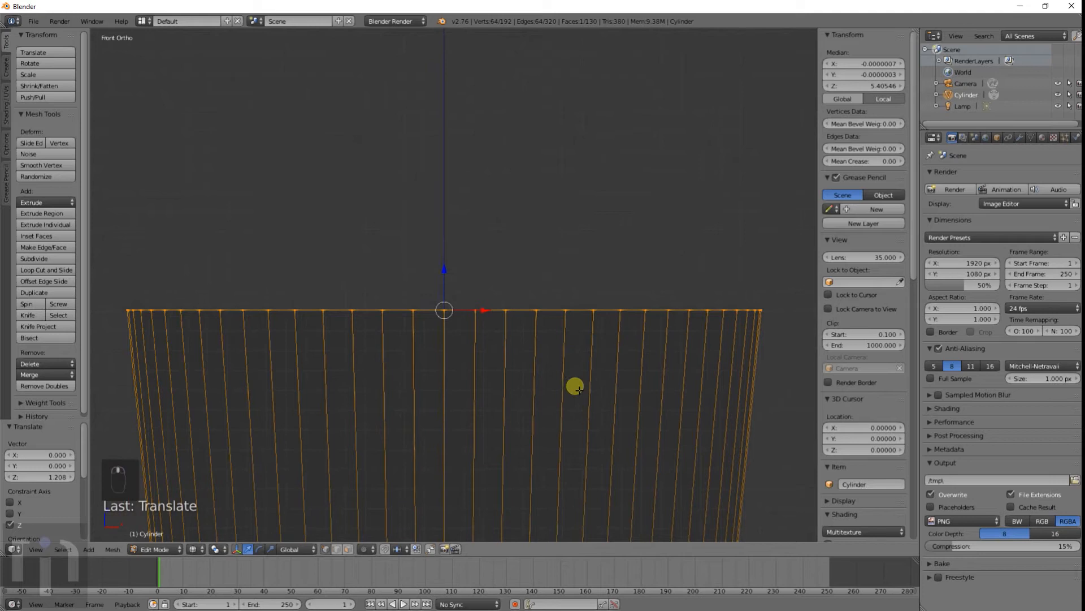
pyautogui.press('e')
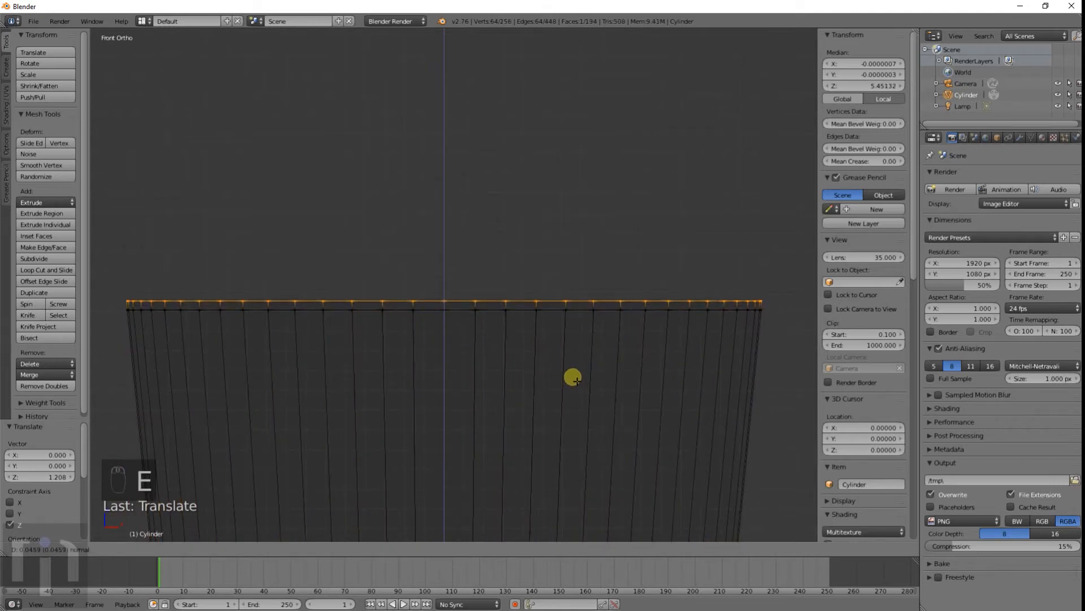
pyautogui.click(576, 382)
pyautogui.press('s')
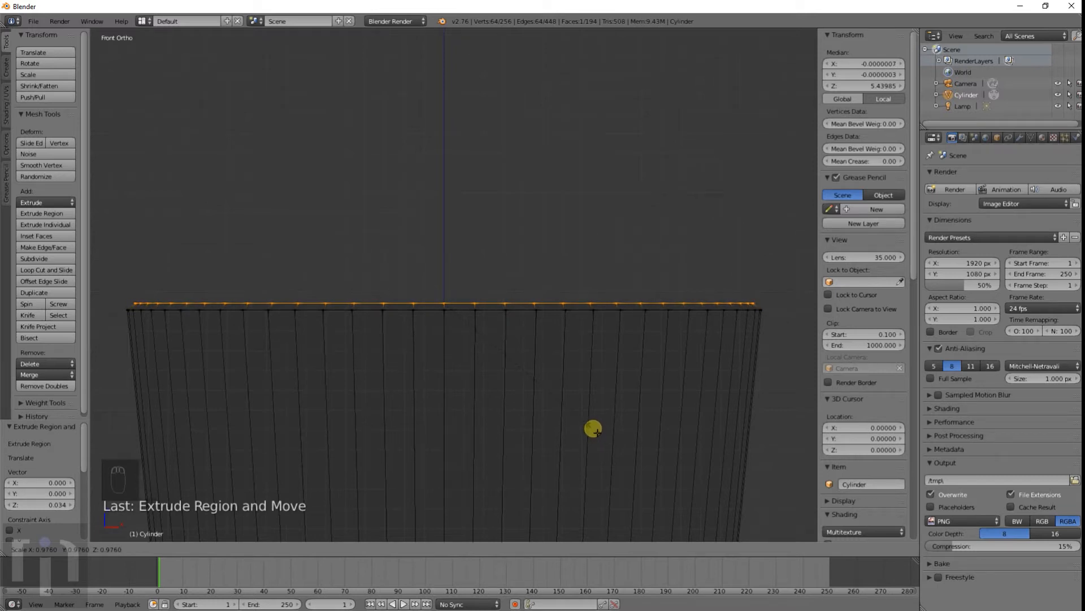
pyautogui.click(607, 443)
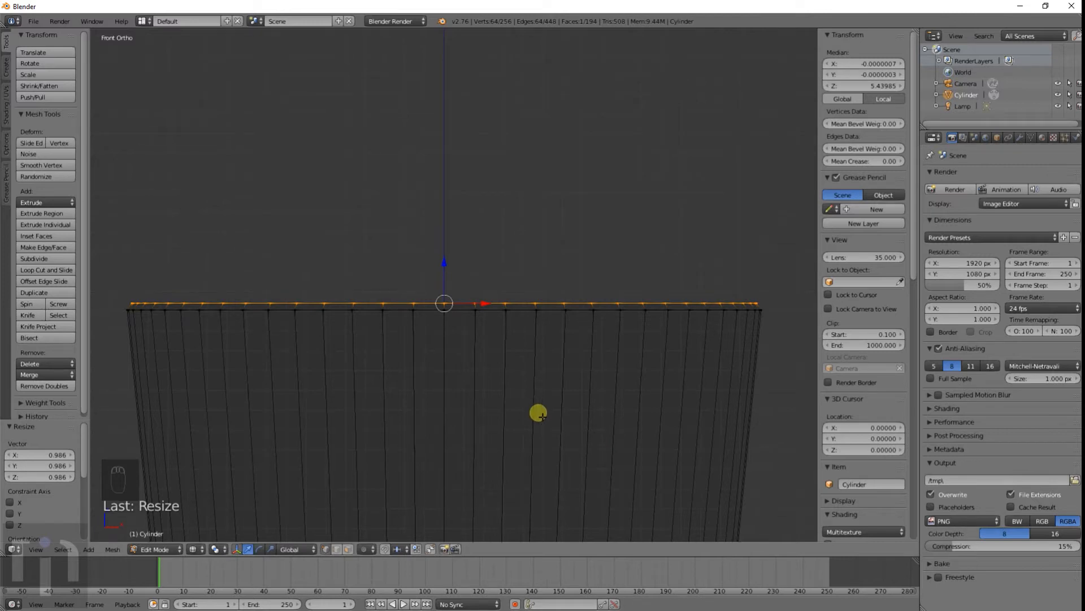
# Extrude the rim's top face another 0.02 units or so upward and scale it to about 0.97
pyautogui.press('e')
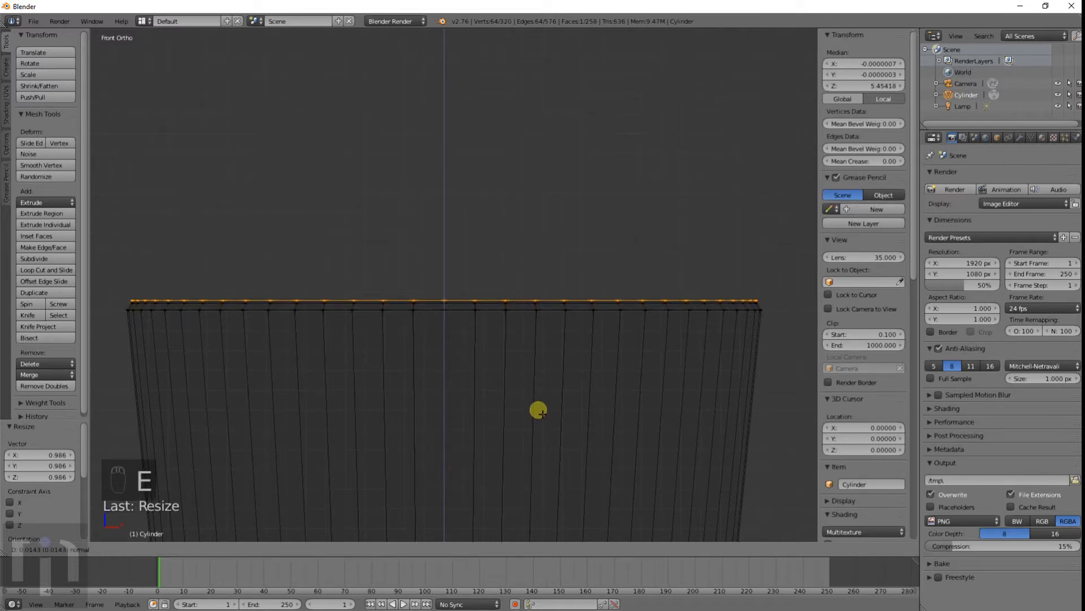
pyautogui.click(538, 408)
pyautogui.press('s')
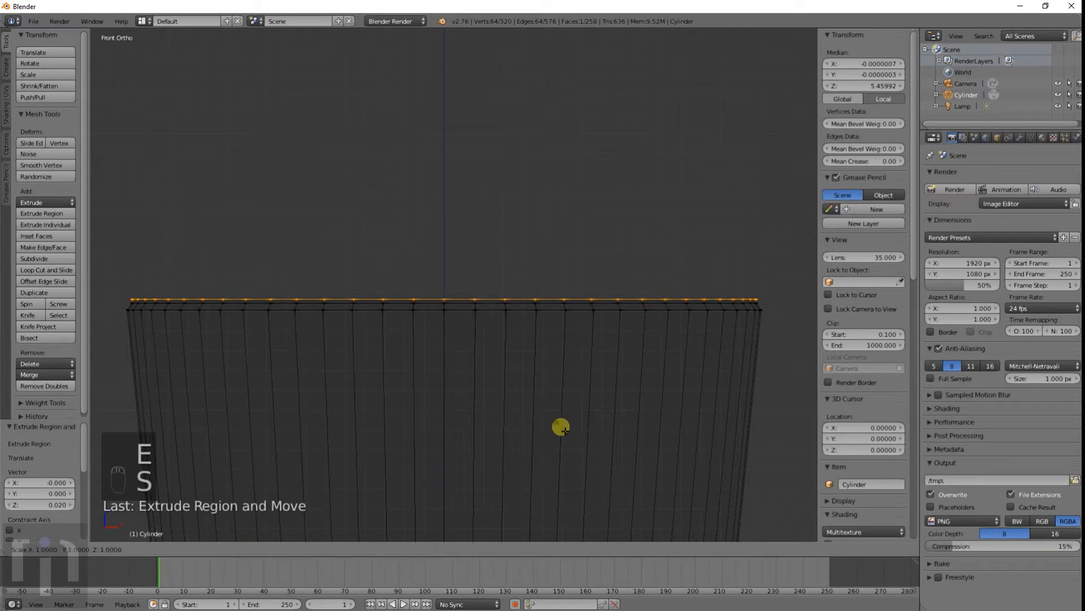
pyautogui.click(557, 424)
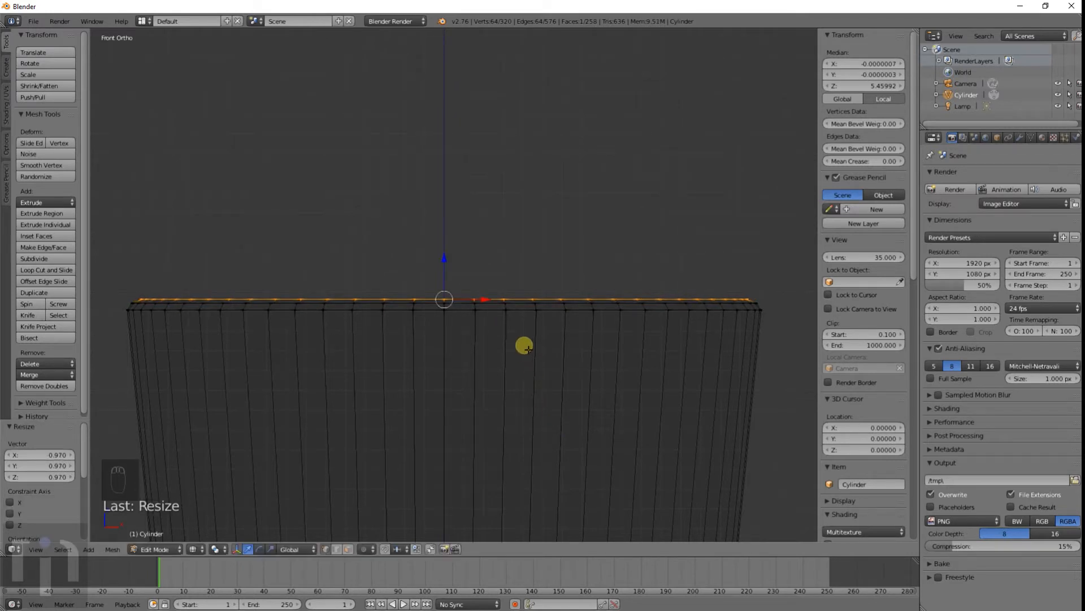
pyautogui.moveTo(524, 346); pyautogui.dragTo(523, 361, button='middle')
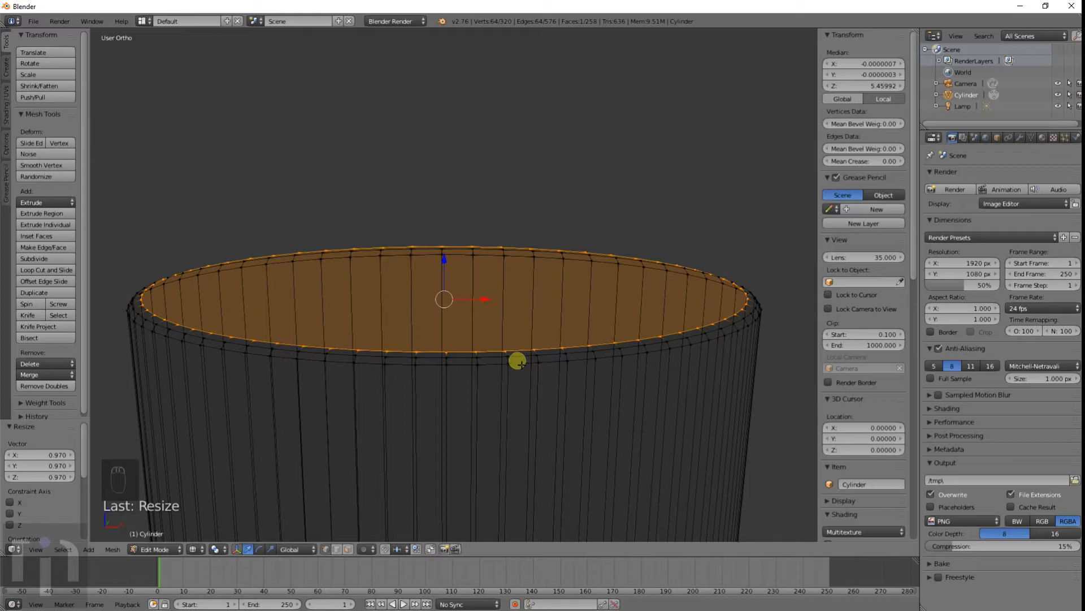
pyautogui.moveTo(550, 393); pyautogui.dragTo(537, 395, button='middle')
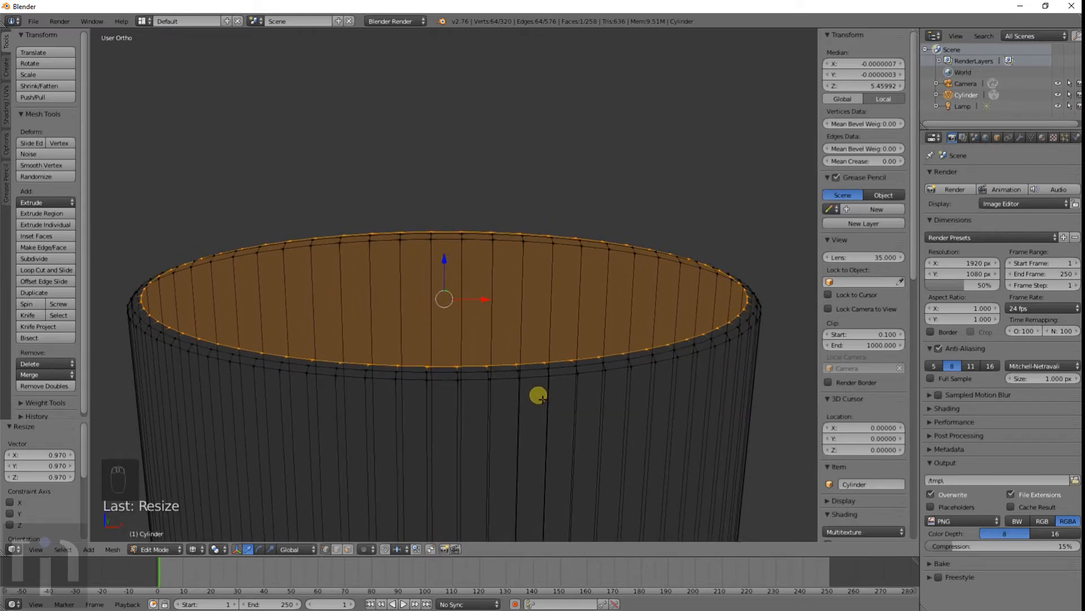
# Extrude the rim's top face in place and scale it to about 0.968
pyautogui.press('e')
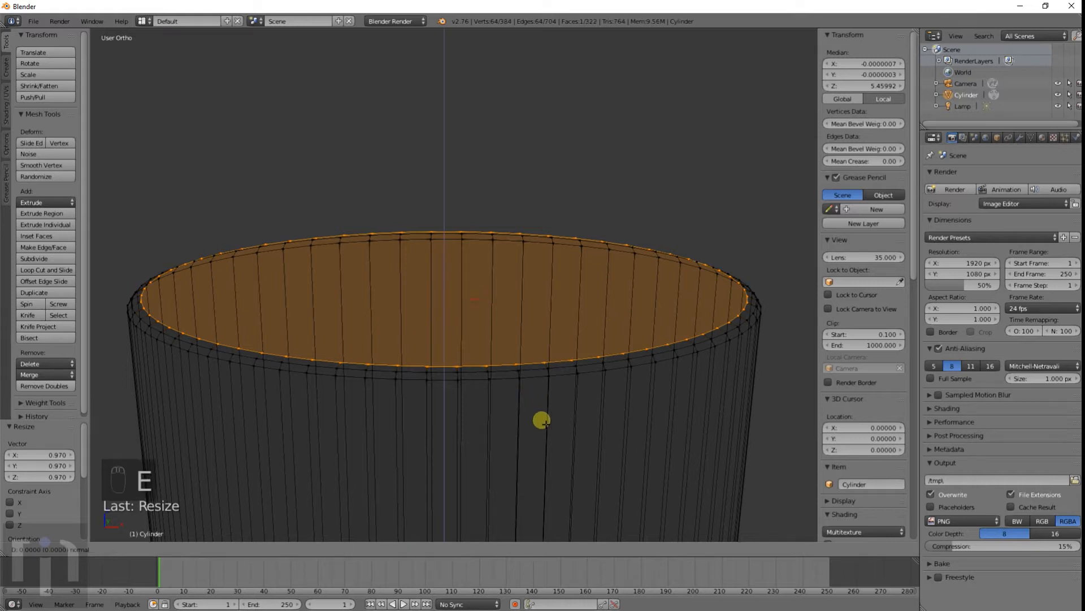
pyautogui.rightClick(542, 421)
pyautogui.press('s')
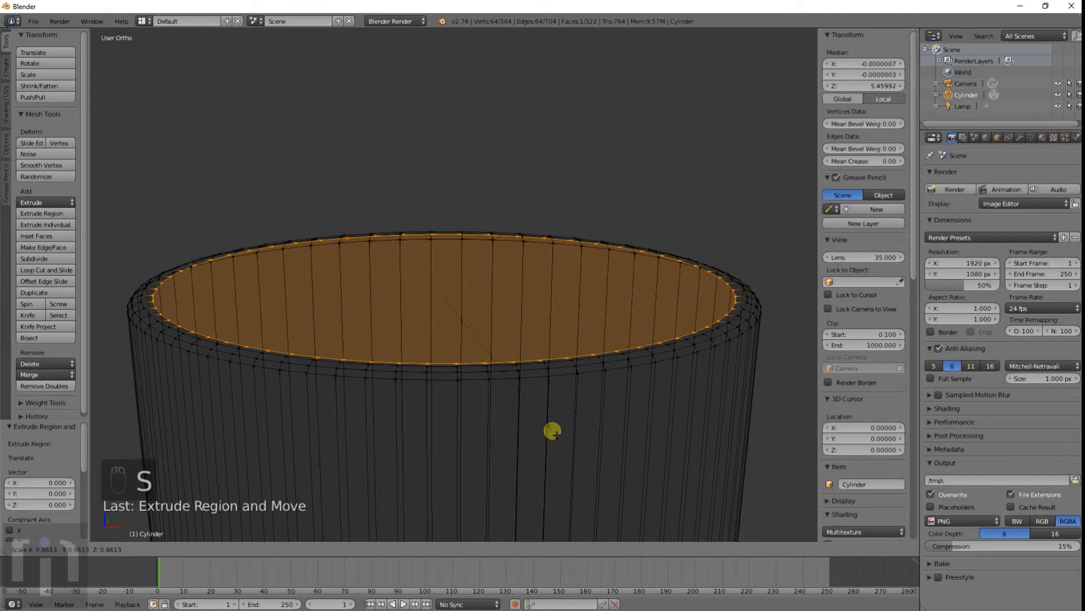
pyautogui.click(552, 431)
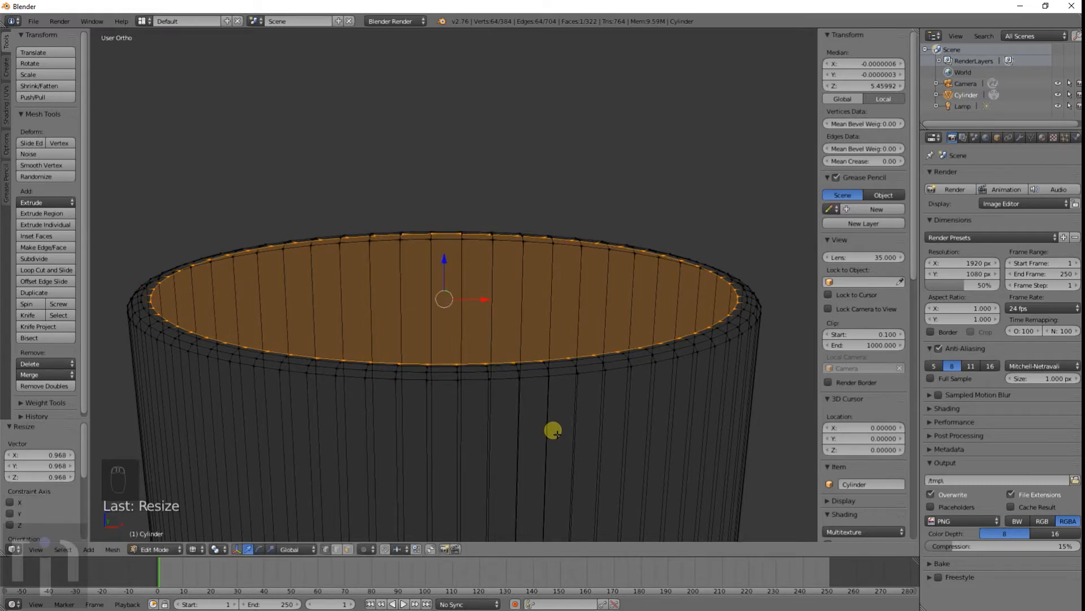
# Extrude the rim's inner face in place, scaling it to about 0.976 and lowering it about 0.012 units along Z
pyautogui.press('e')
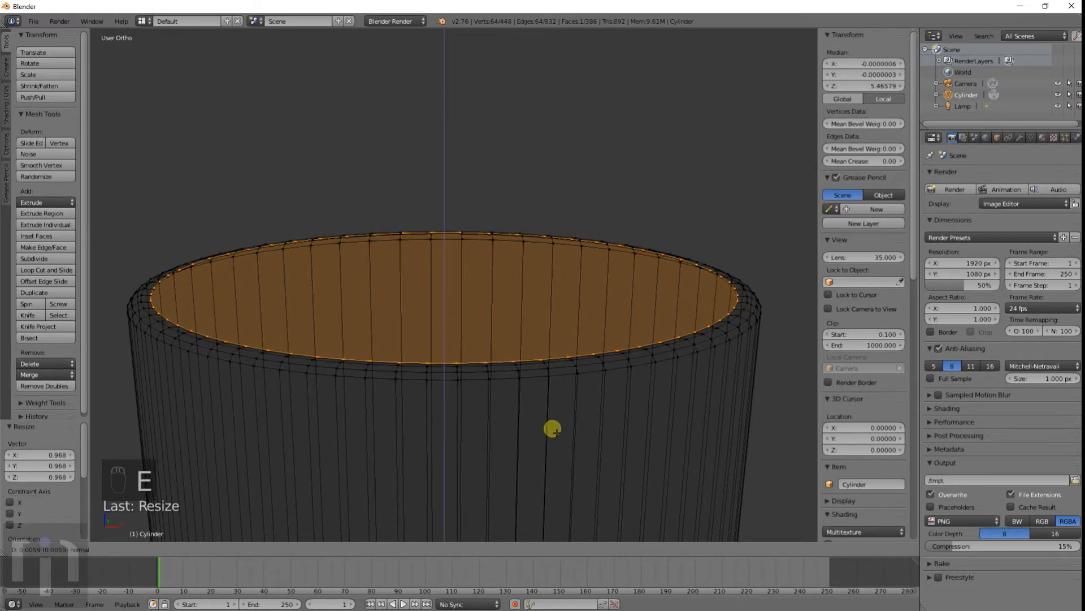
pyautogui.rightClick(553, 431)
pyautogui.press('s')
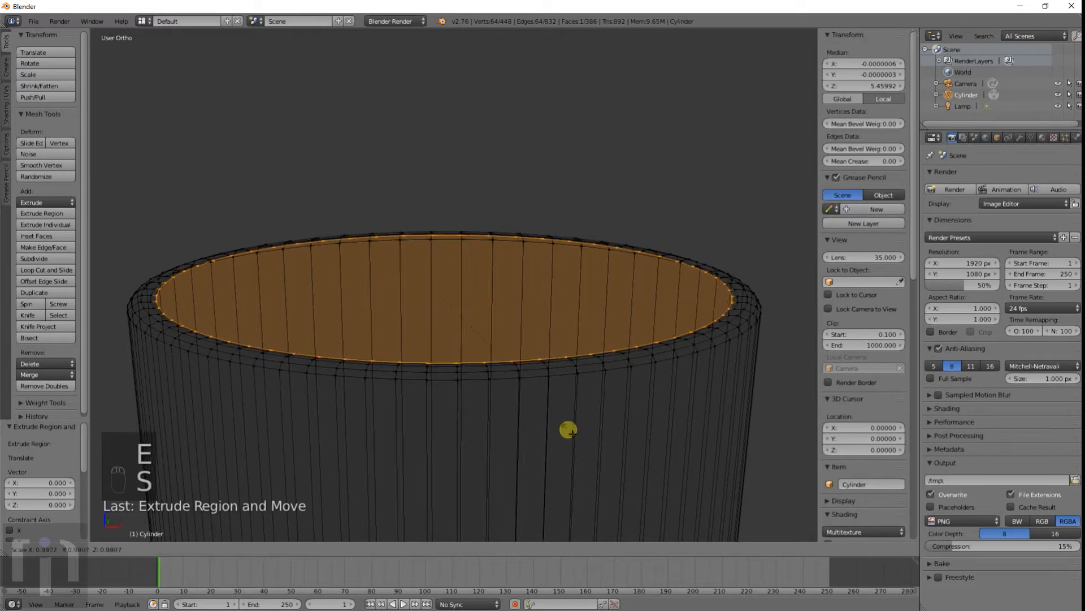
pyautogui.click(564, 429)
pyautogui.press('g')
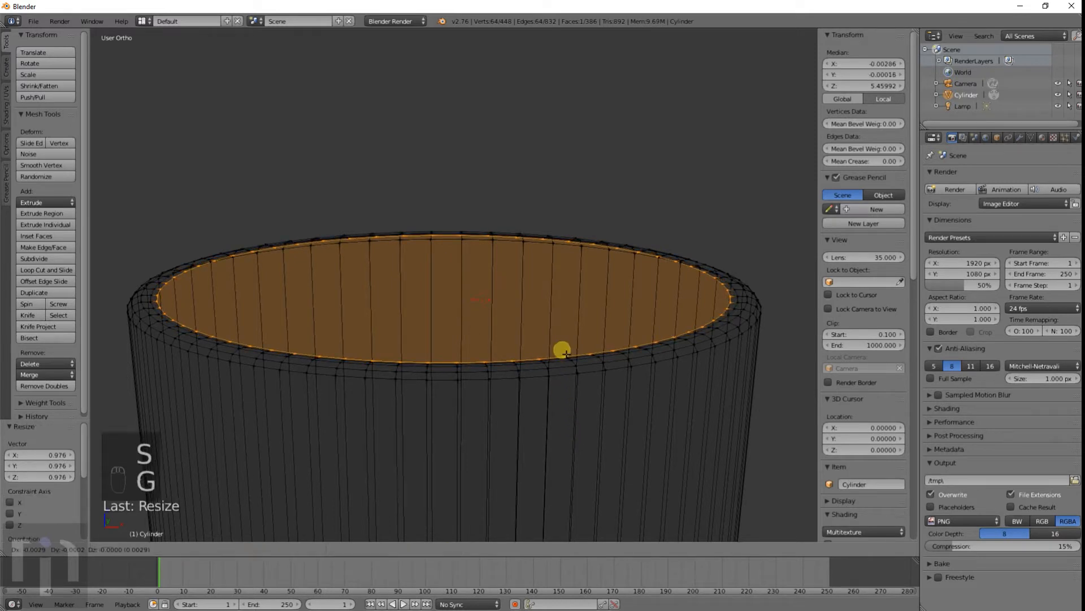
pyautogui.press('z')
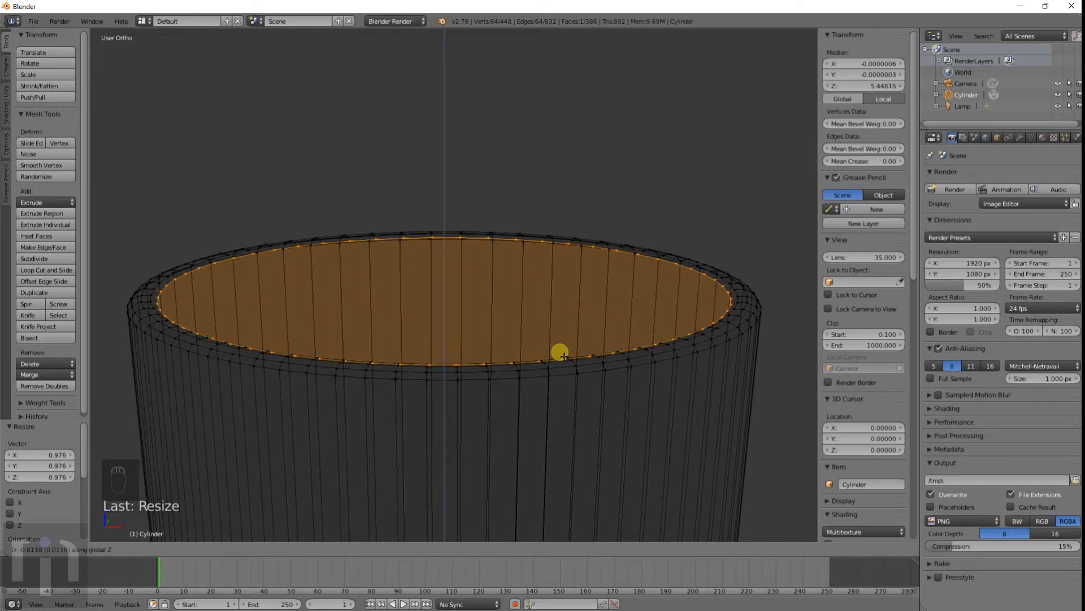
pyautogui.click(561, 355)
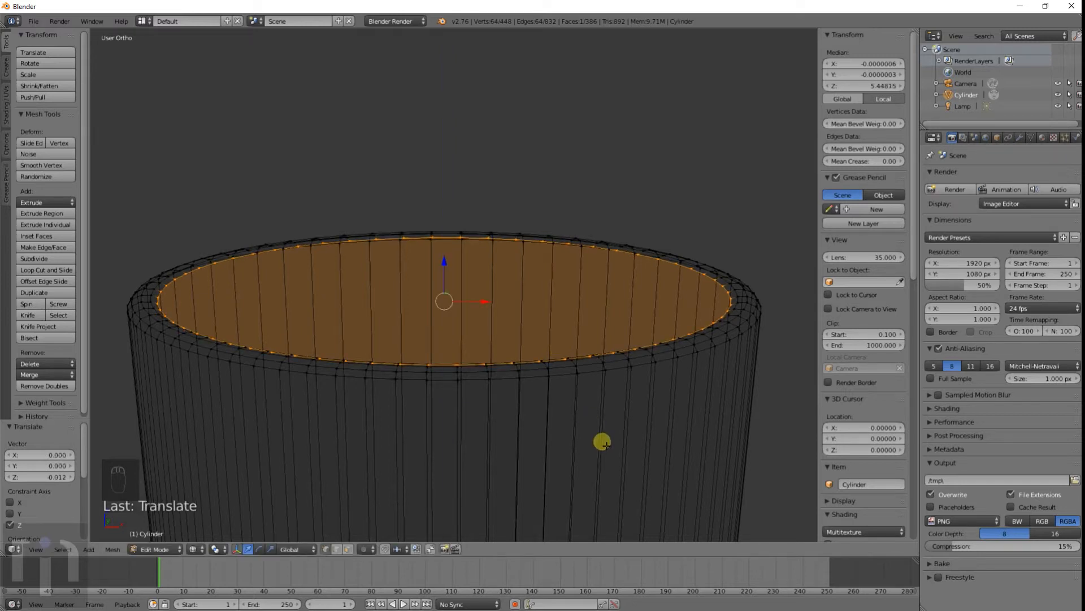
# Extrude the face inward again with a scale of about 0.971 and lower it about 0.029 units along Z
pyautogui.press('e')
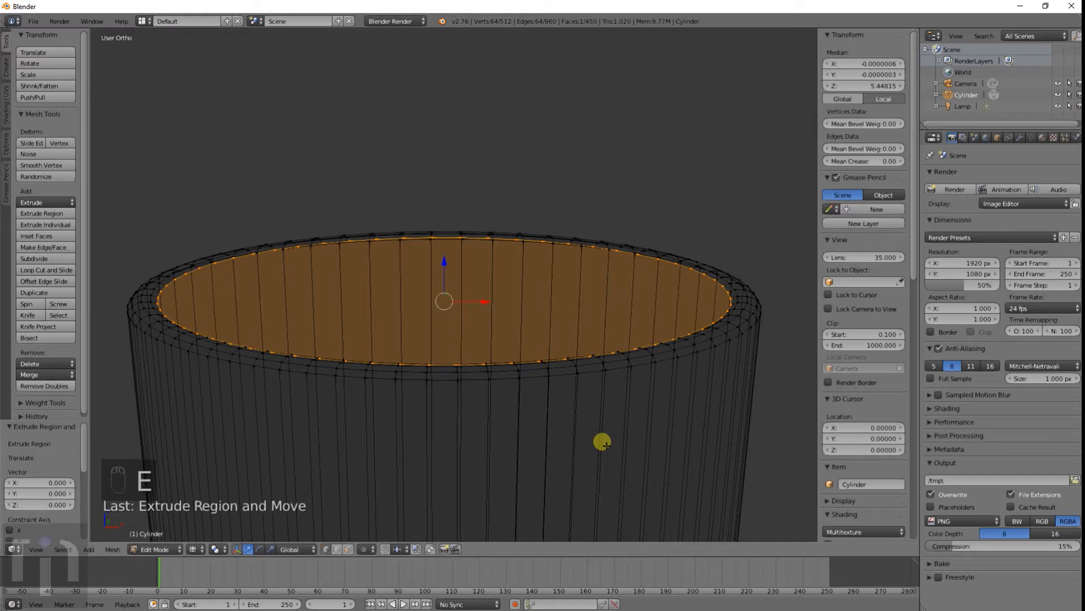
pyautogui.press('s')
pyautogui.click(597, 440)
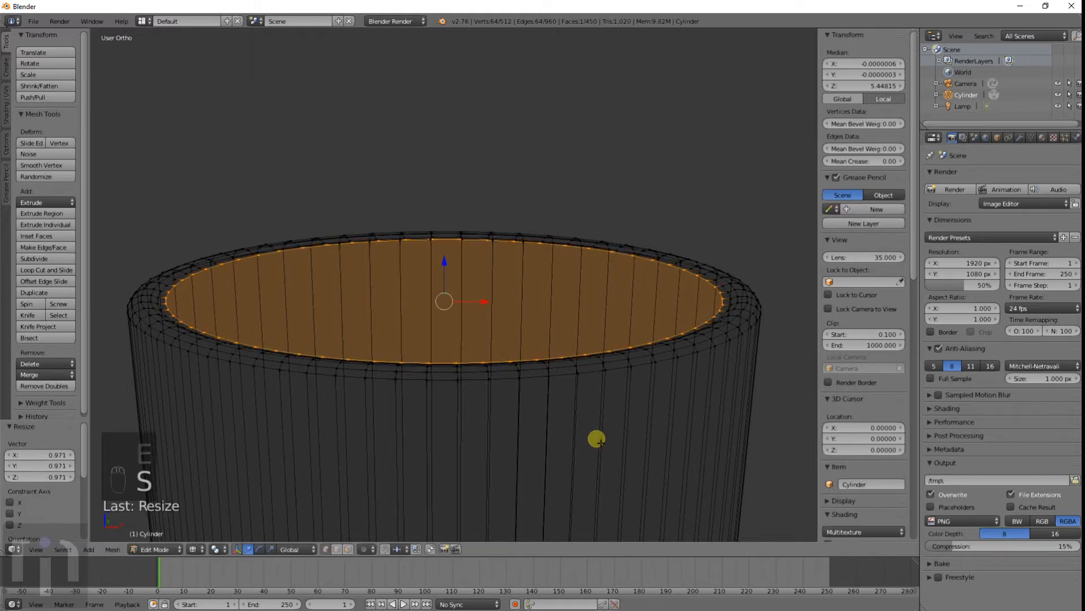
pyautogui.press('g')
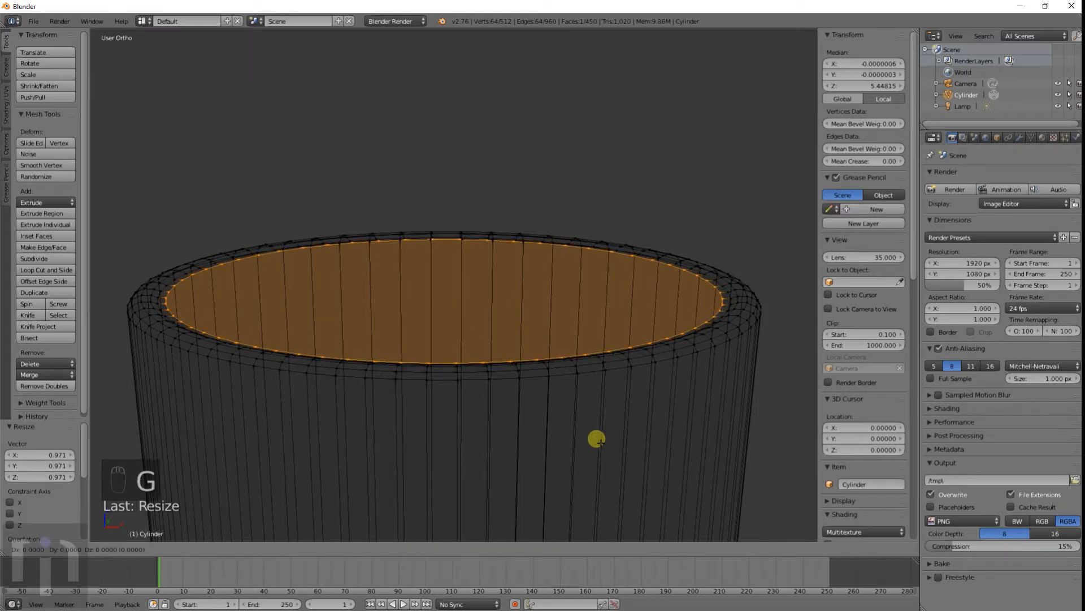
pyautogui.press('z')
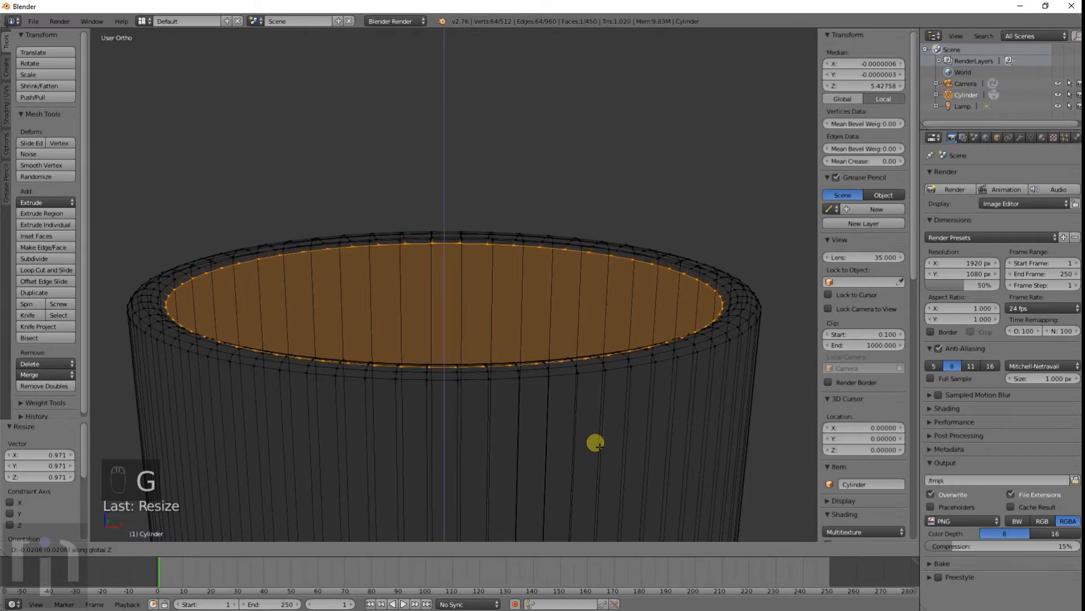
pyautogui.click(595, 445)
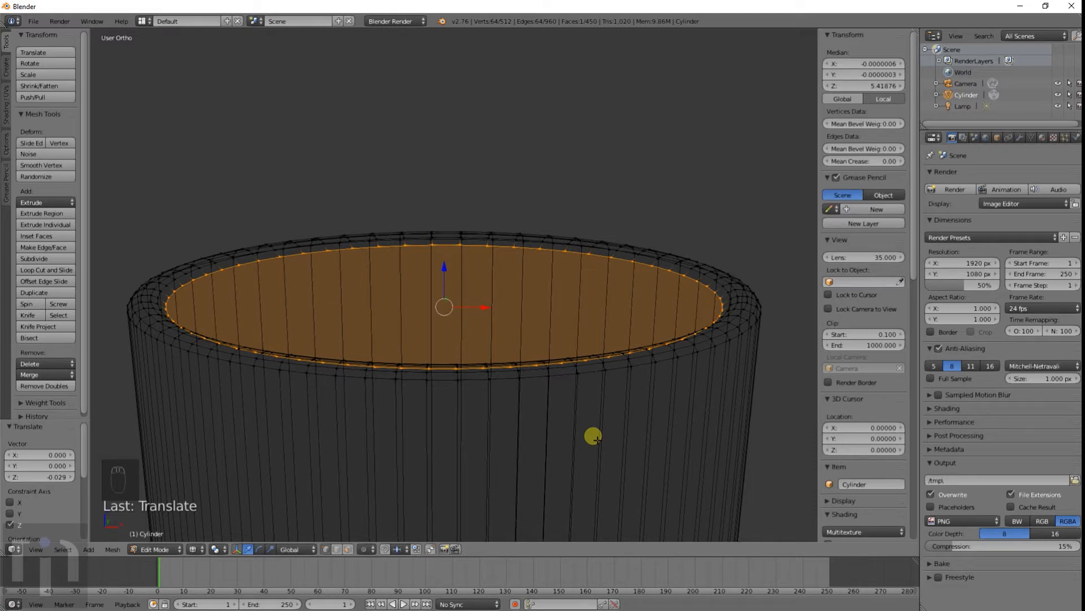
# Extrude the rim's inner face about 4.94 units downward in front view to form the inner wall
pyautogui.press('KP_1')
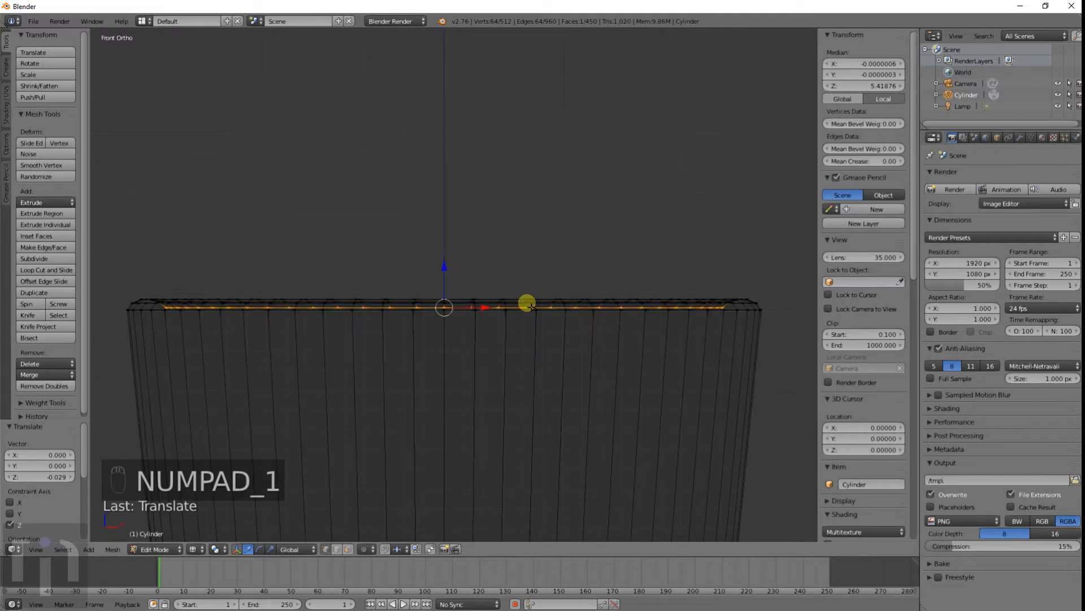
pyautogui.moveTo(530, 308)
pyautogui.mouseDown(button='middle')
pyautogui.moveTo(521, 351)
pyautogui.moveTo(536, 346)
pyautogui.moveTo(549, 304)
pyautogui.mouseUp(button='middle')
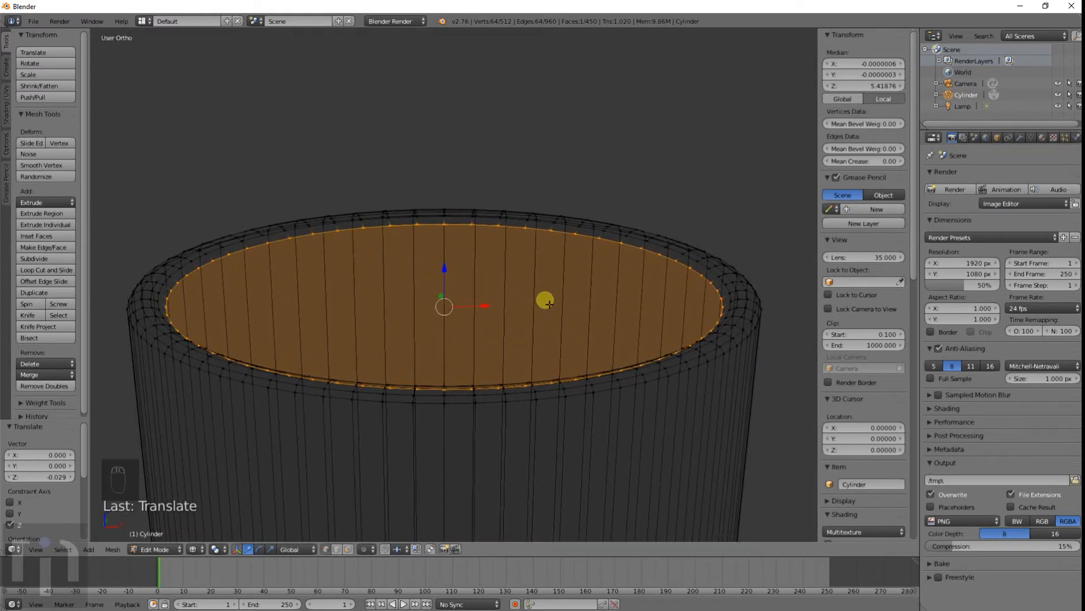
pyautogui.press('KP_1')
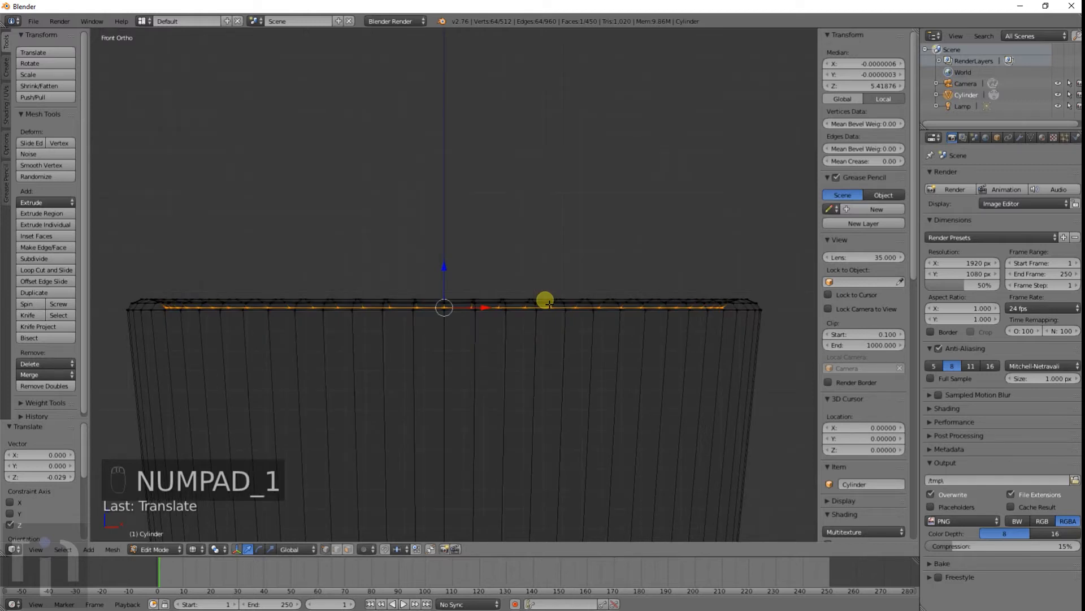
pyautogui.scroll(-5, 381, 368)
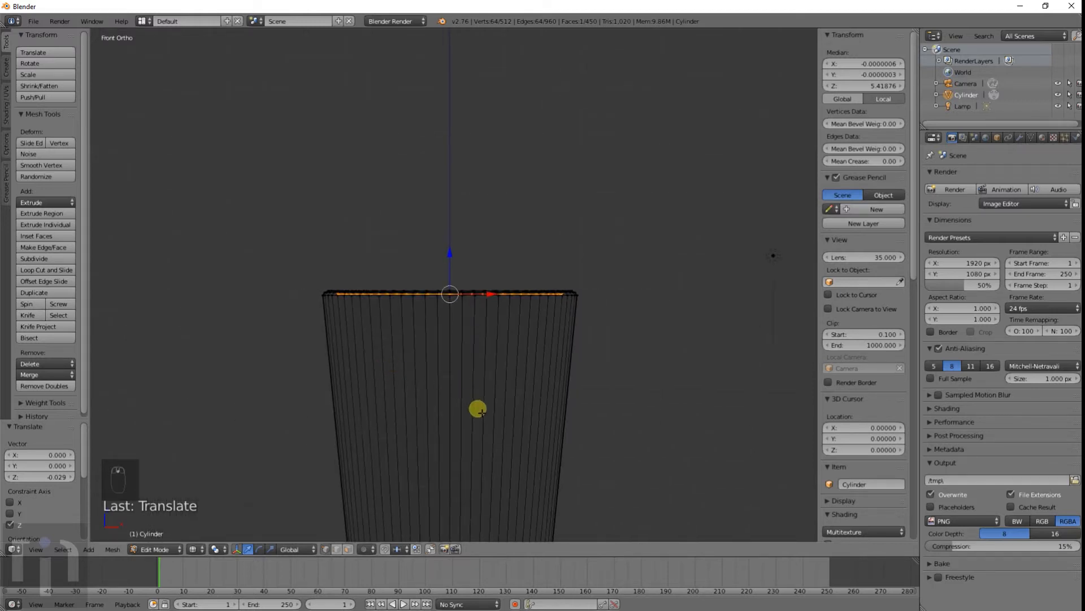
pyautogui.scroll(4, 474, 342)
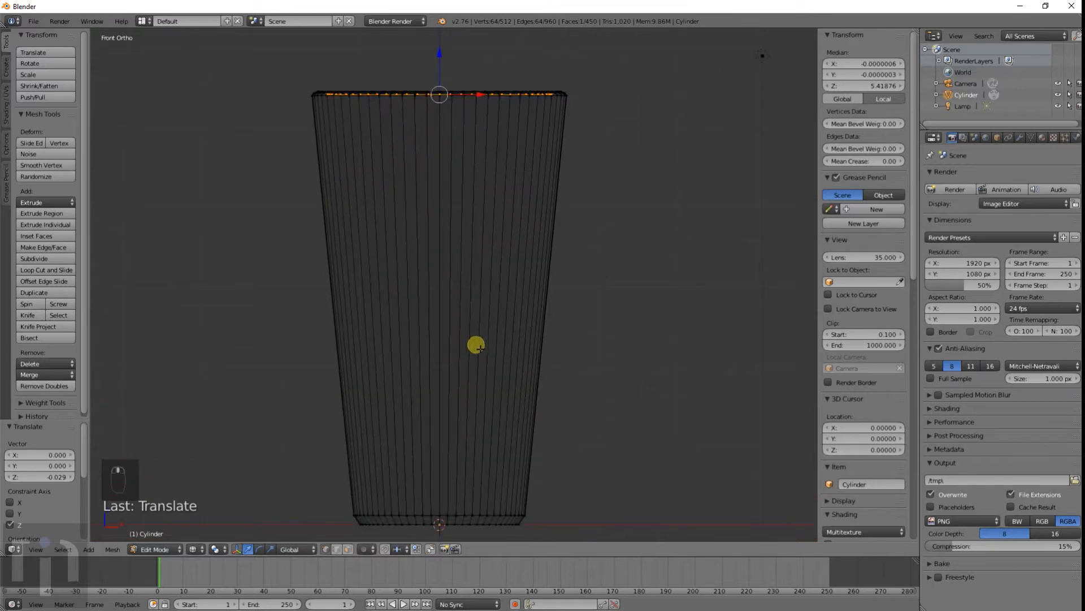
pyautogui.press('e')
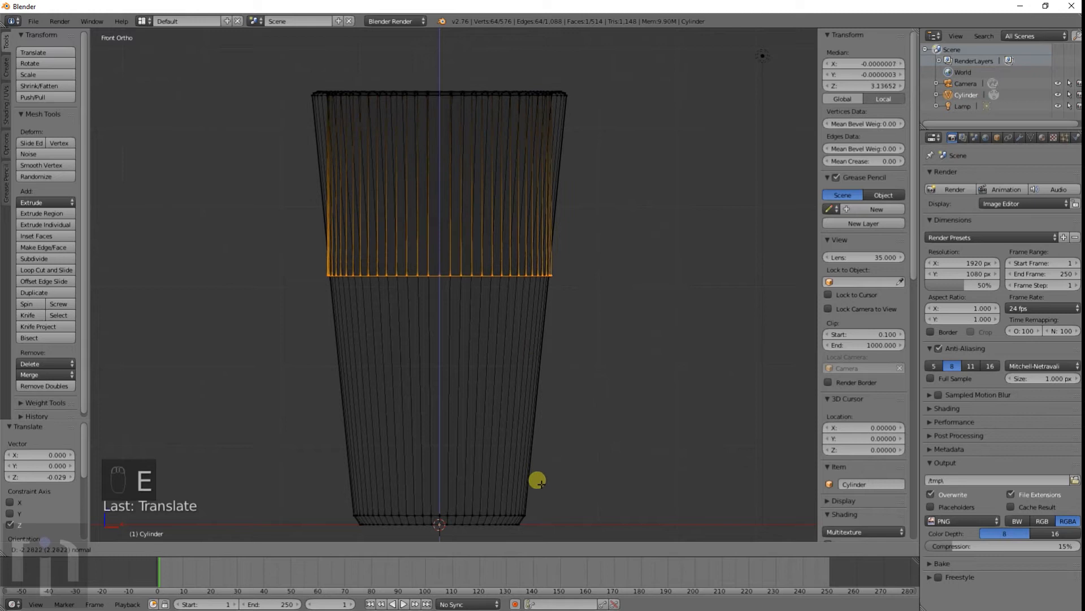
pyautogui.click(566, 182)
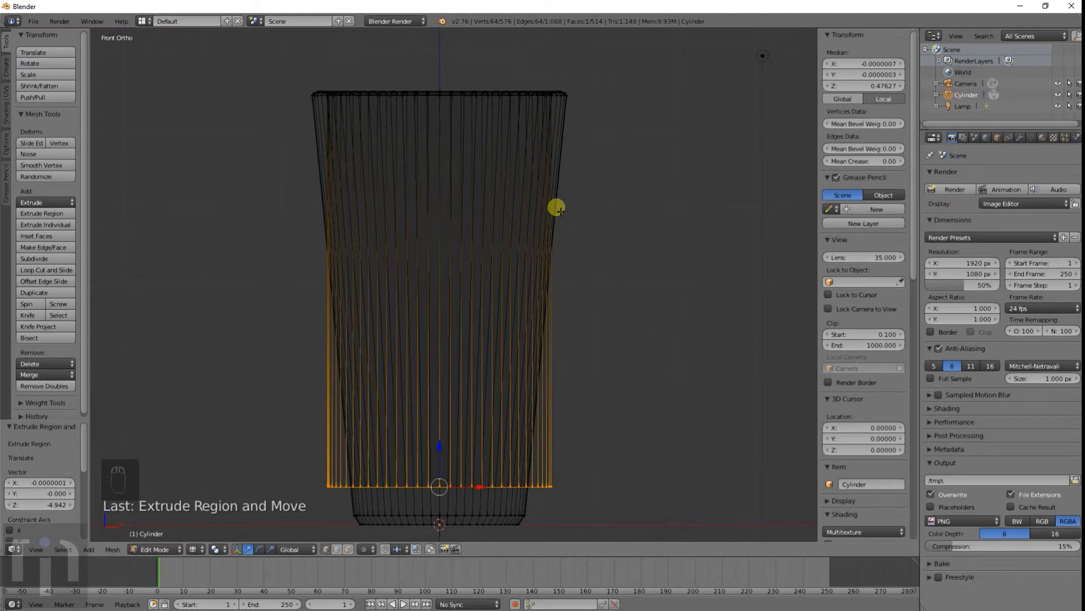
# Check the cup in solid shading in Object Mode and scale the inner wall's bottom face to about 0.717 and again to about 0.955
pyautogui.press('Tab')
pyautogui.press('z')
pyautogui.moveTo(553, 179)
pyautogui.mouseDown(button='middle')
pyautogui.moveTo(533, 300)
pyautogui.moveTo(520, 266)
pyautogui.moveTo(555, 165)
pyautogui.moveTo(608, 124)
pyautogui.moveTo(577, 180)
pyautogui.moveTo(517, 190)
pyautogui.mouseUp(button='middle')
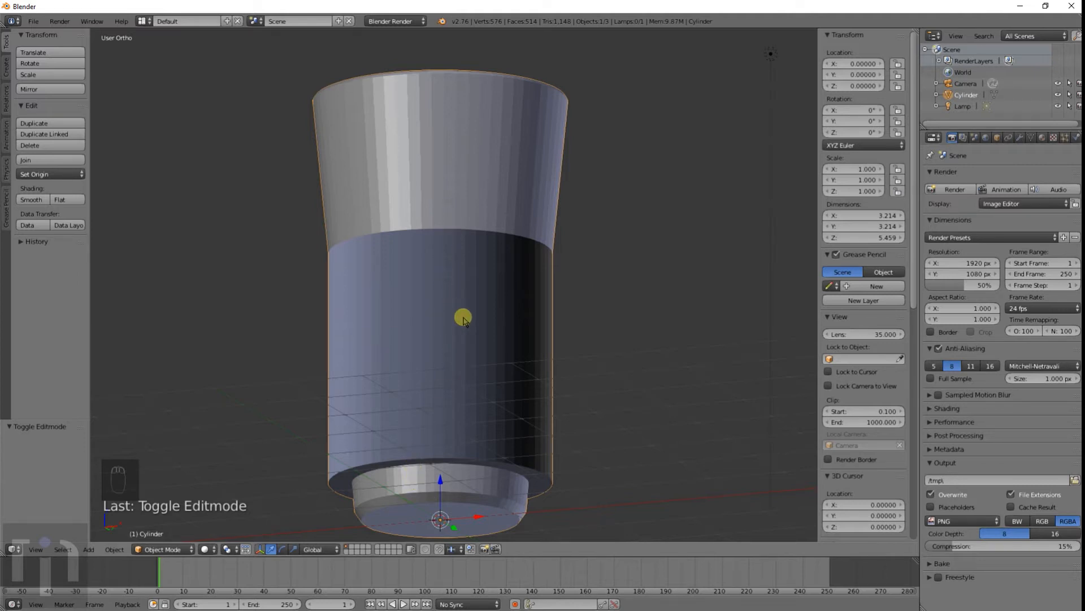
pyautogui.press('KP_1')
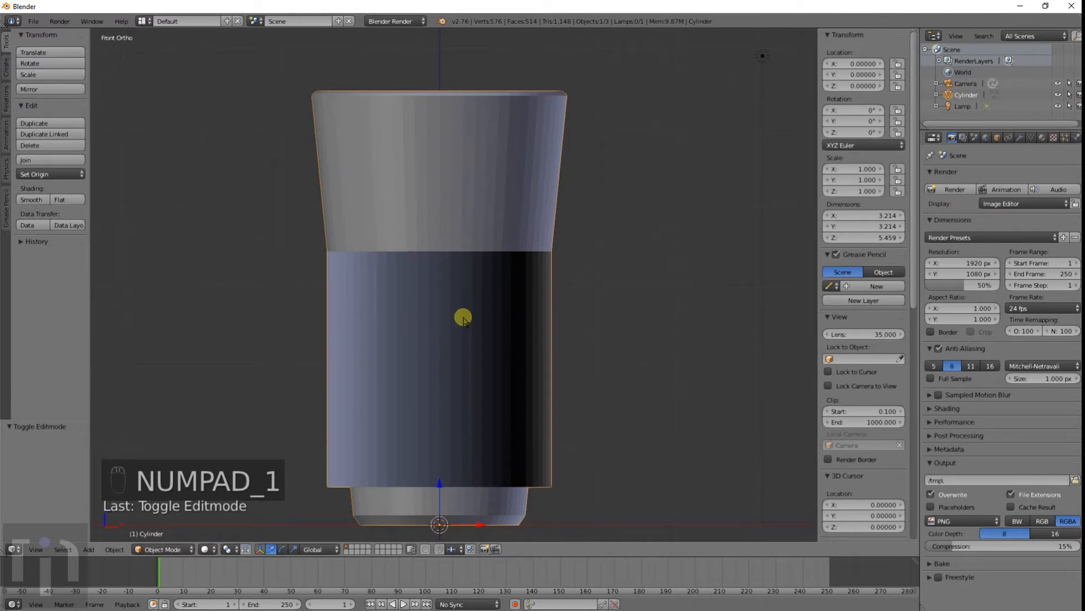
pyautogui.press('Tab')
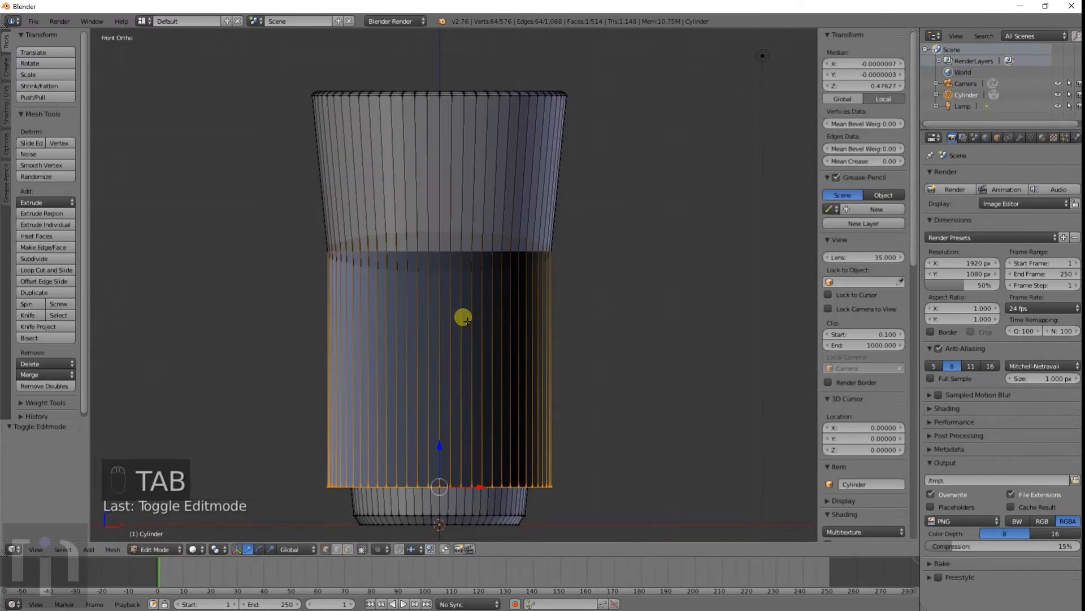
pyautogui.press('z')
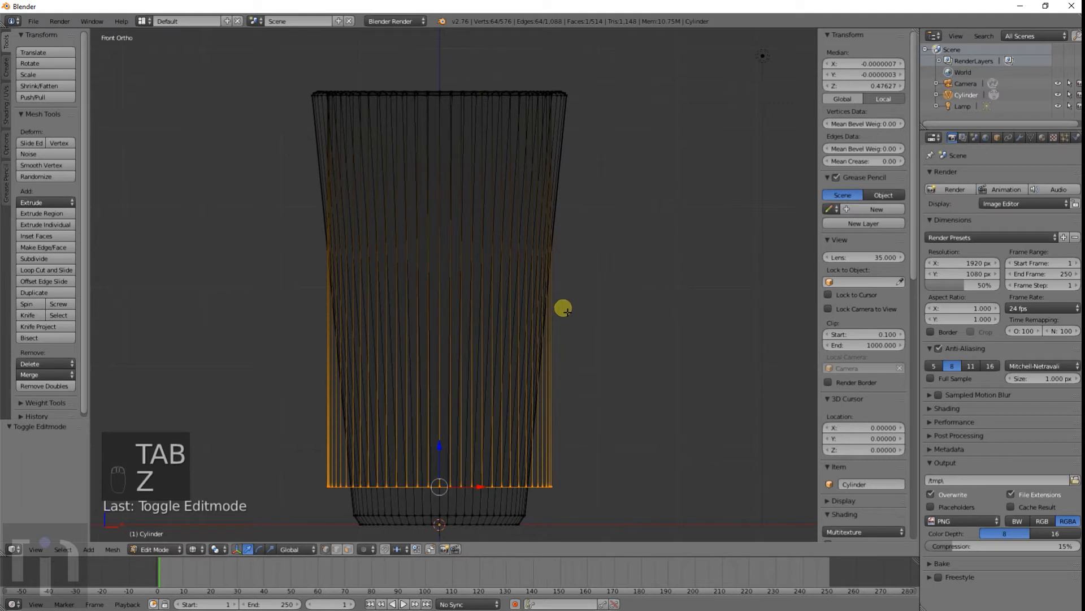
pyautogui.keyDown('shift'); pyautogui.moveTo(622, 407); pyautogui.dragTo(618, 378, button='middle'); pyautogui.keyUp('shift')
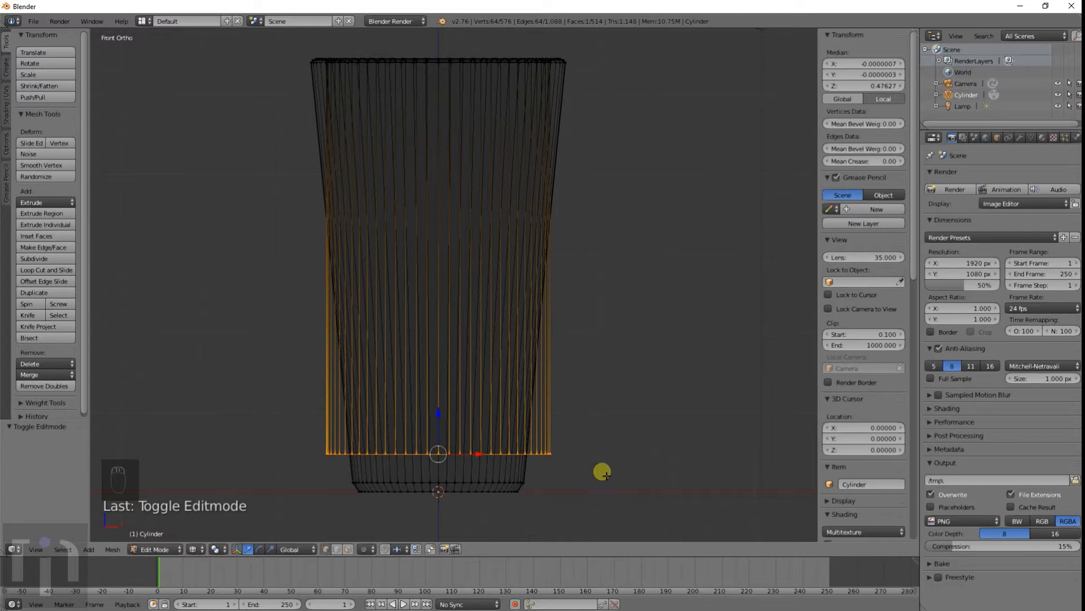
pyautogui.press('s')
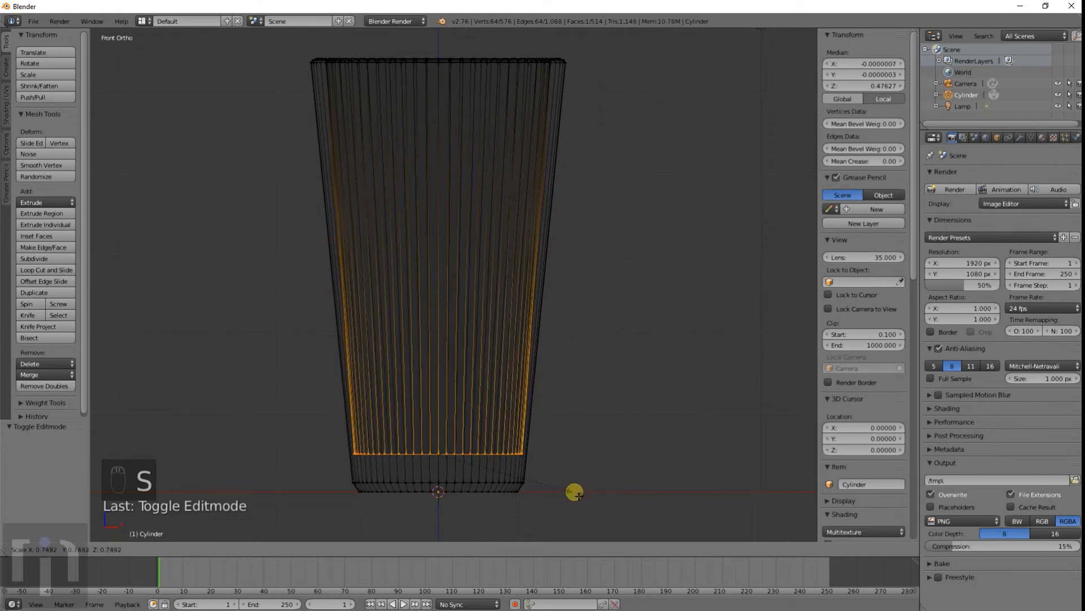
pyautogui.click(571, 489)
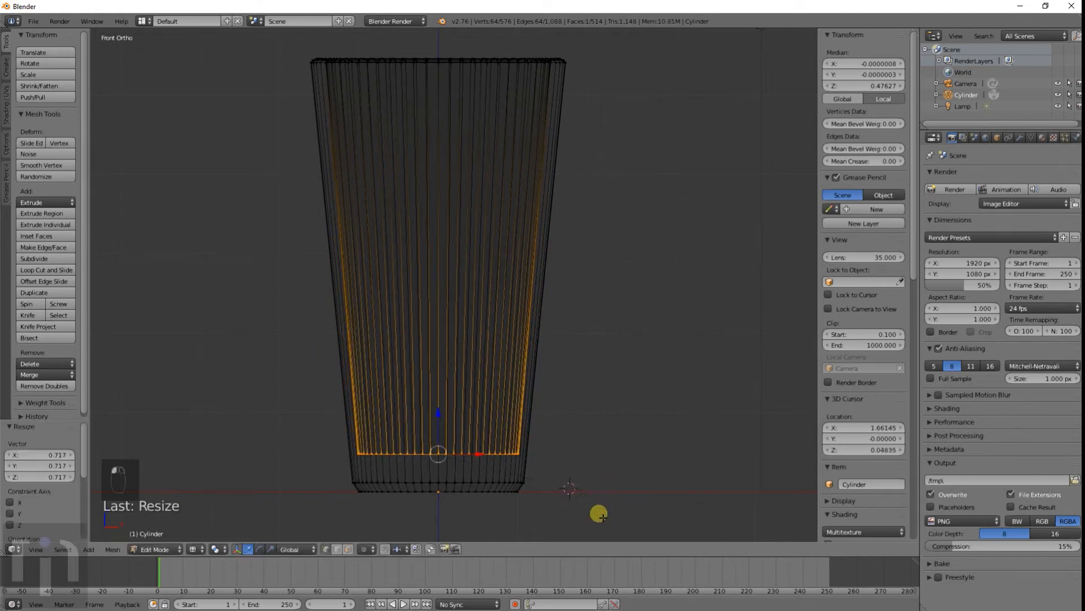
pyautogui.press('s')
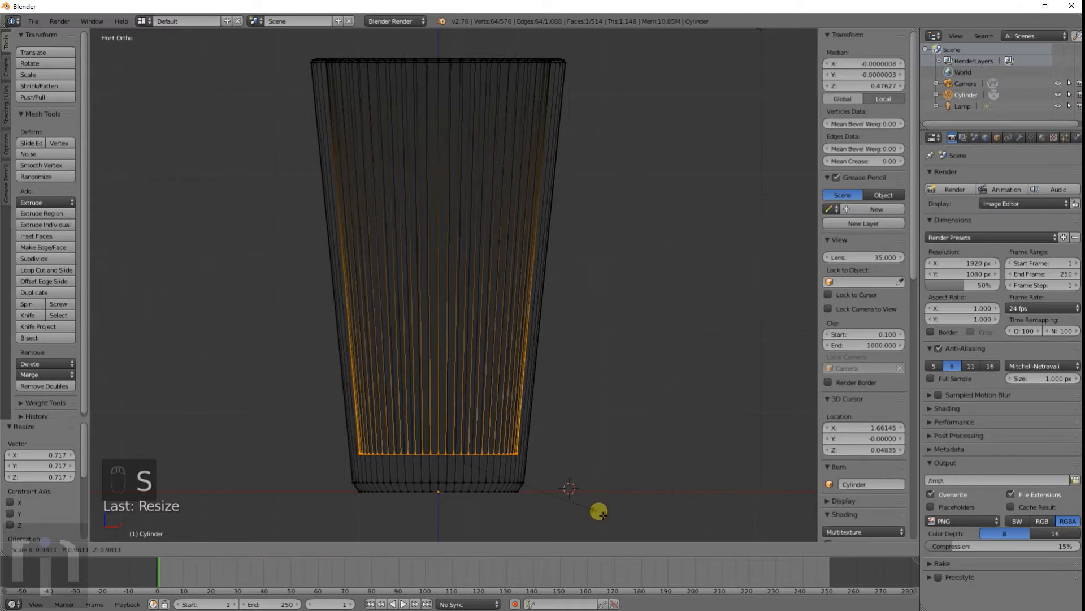
pyautogui.click(595, 509)
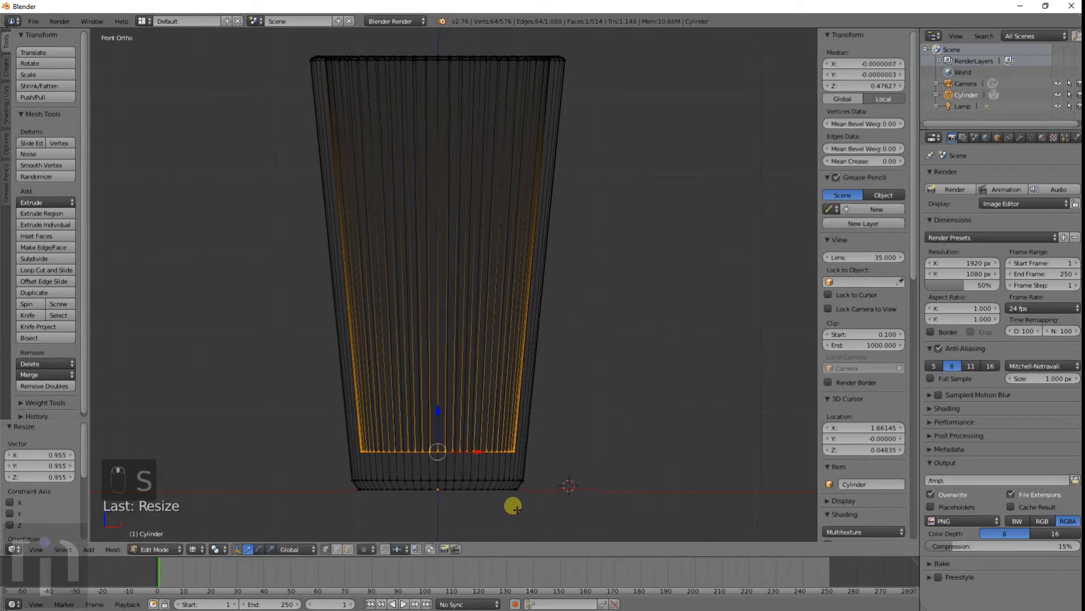
# Extrude the inner bottom face about 0.026 units downward and scale it to about 0.972 to start rounding the inside corner
pyautogui.scroll(6, 562, 354)
pyautogui.keyDown('shift'); pyautogui.moveTo(618, 441); pyautogui.dragTo(533, 392, button='middle'); pyautogui.keyUp('shift')
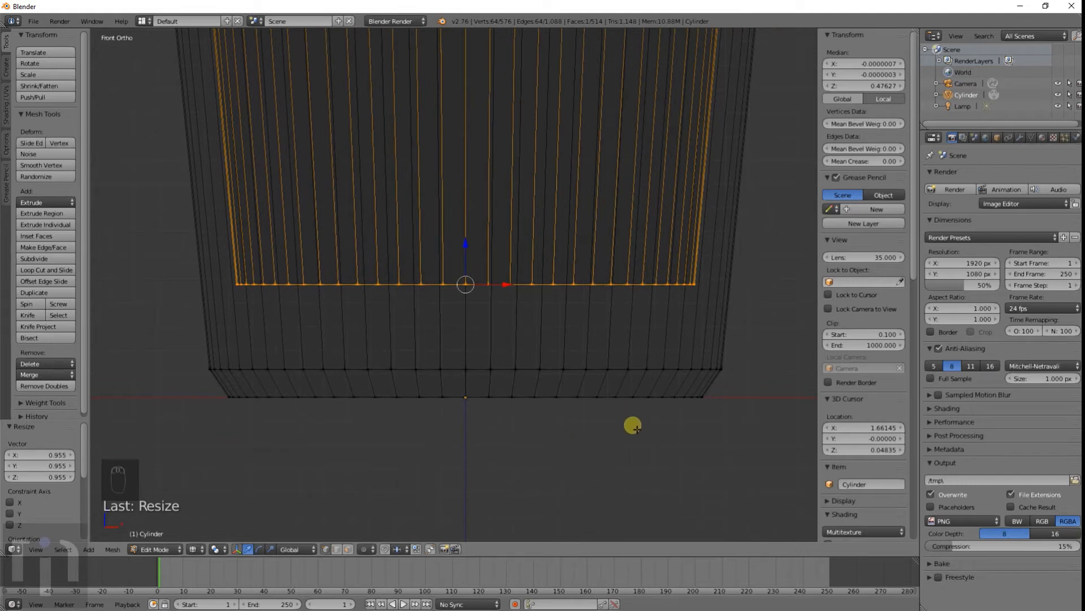
pyautogui.press('e')
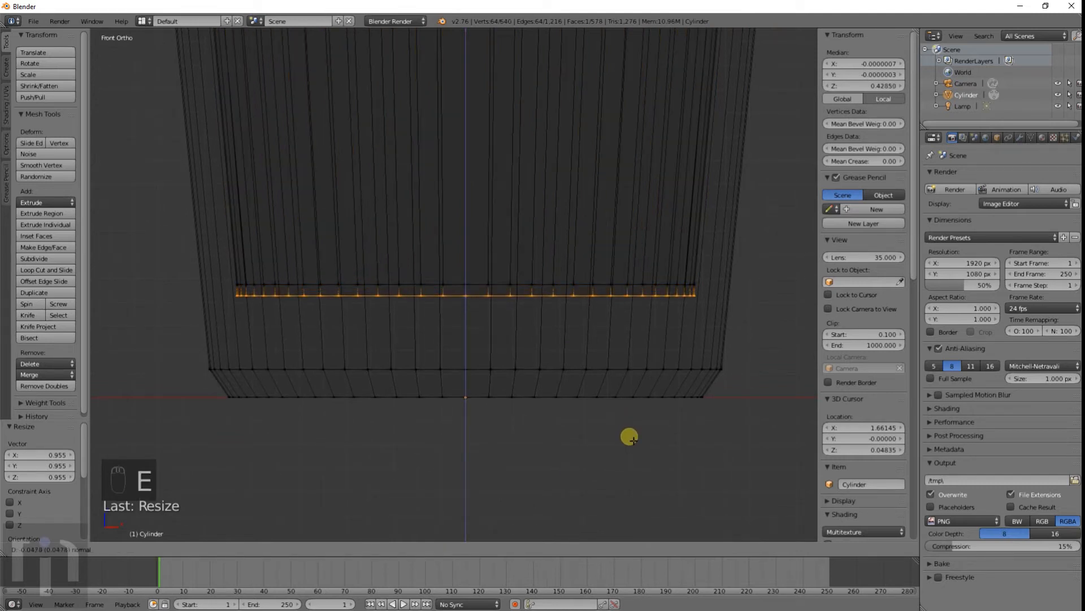
pyautogui.click(628, 433)
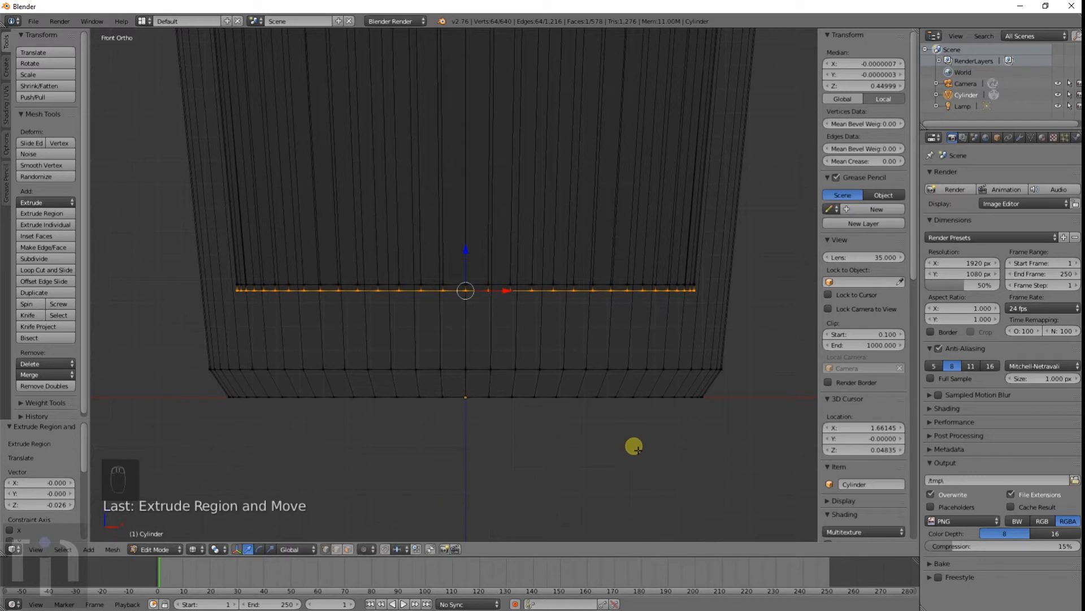
pyautogui.press('s')
pyautogui.click(626, 445)
# Extrude the inner bottom face another 0.031 units or so downward and scale it to about 0.917
pyautogui.press('e')
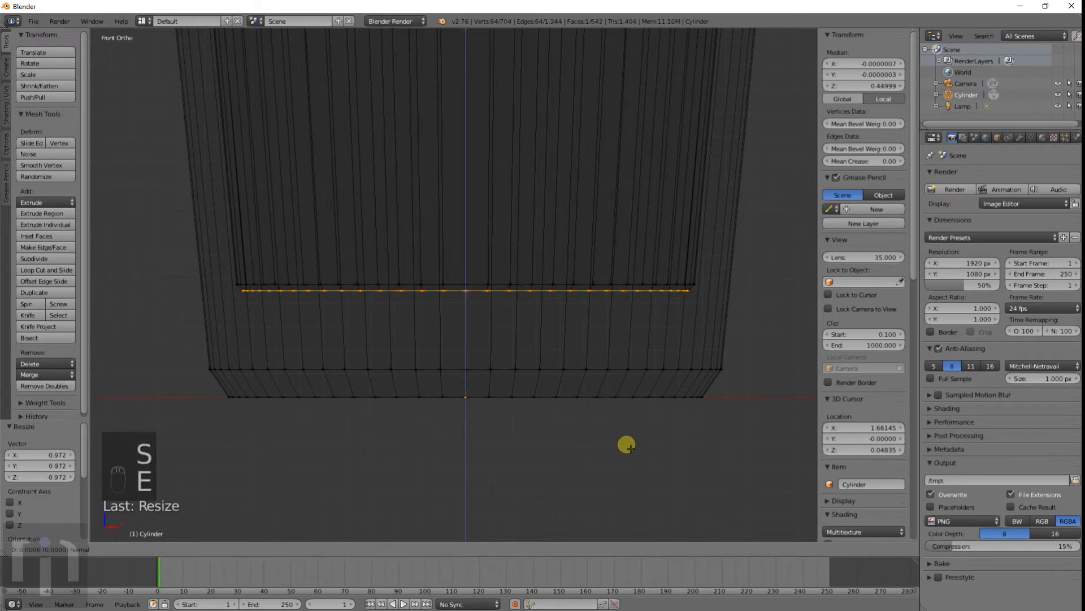
pyautogui.click(627, 453)
pyautogui.press('s')
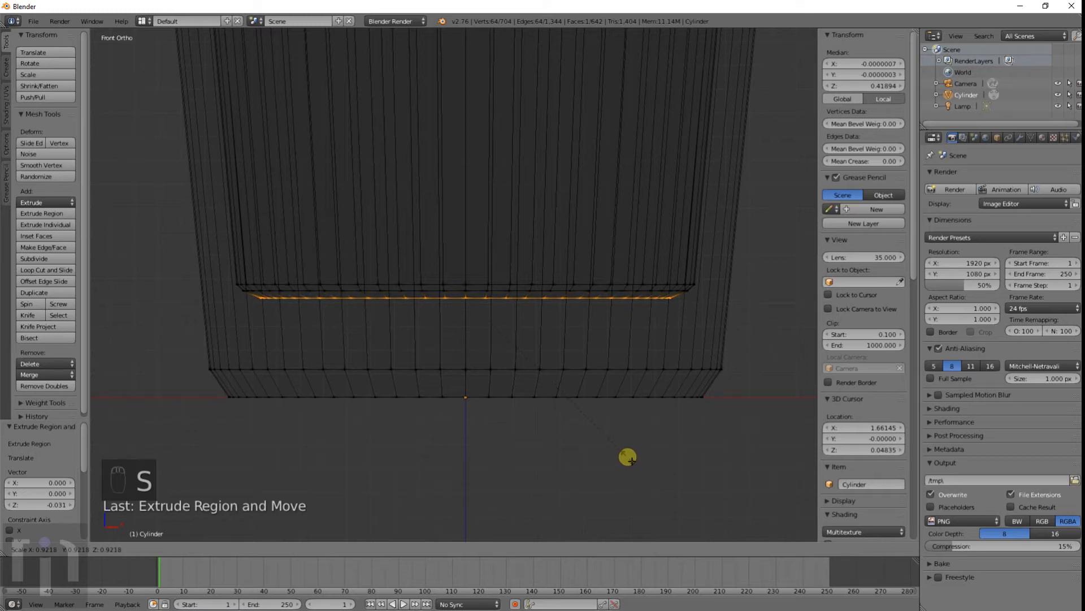
pyautogui.click(627, 456)
# Extrude the inner bottom face about 0.026 units downward and scale it to about 0.894
pyautogui.press('e')
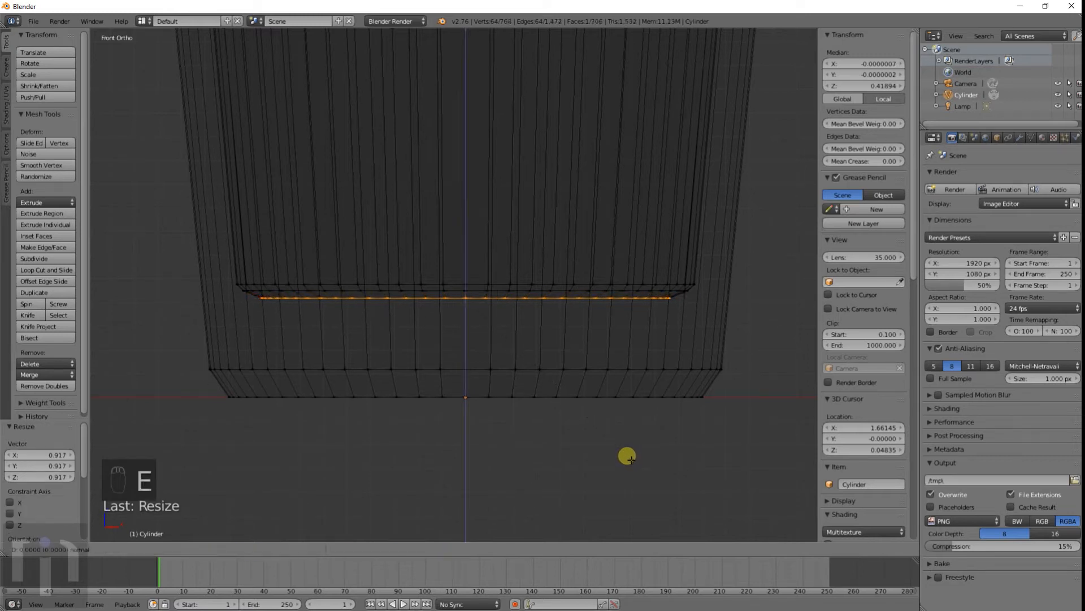
pyautogui.click(627, 463)
pyautogui.press('s')
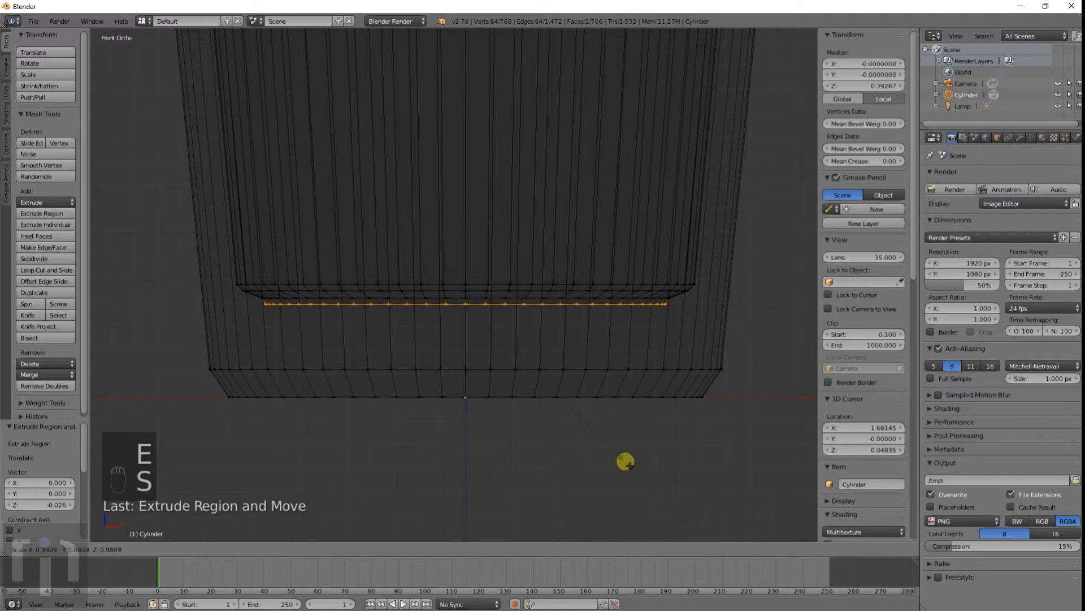
pyautogui.click(612, 451)
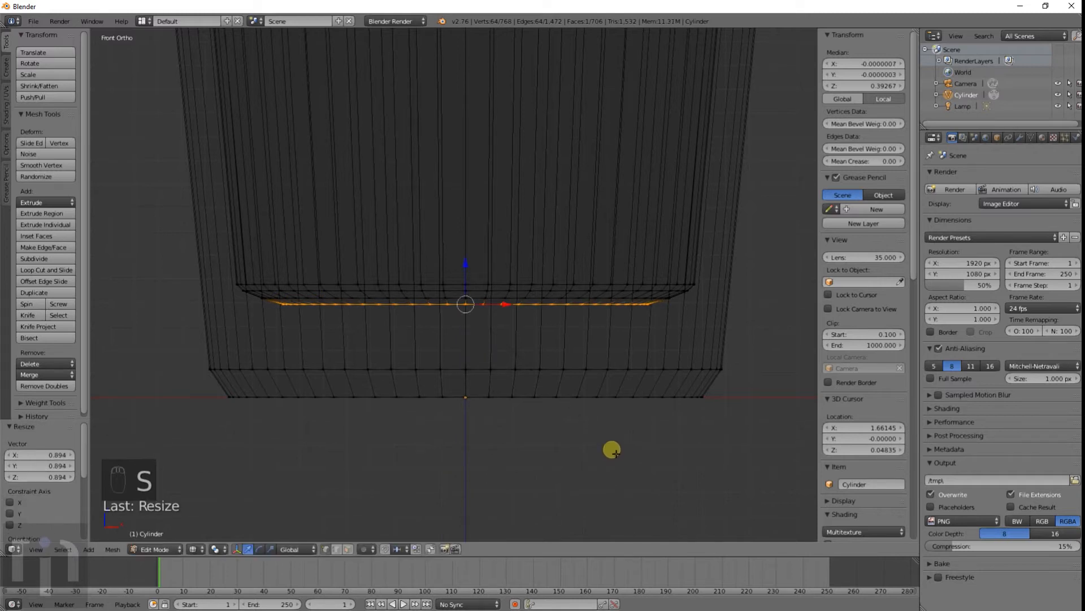
# Extrude the inner bottom face in place twice, scaling it inward each time, the second time to about 0.376
pyautogui.moveTo(571, 473); pyautogui.dragTo(588, 452, button='middle')
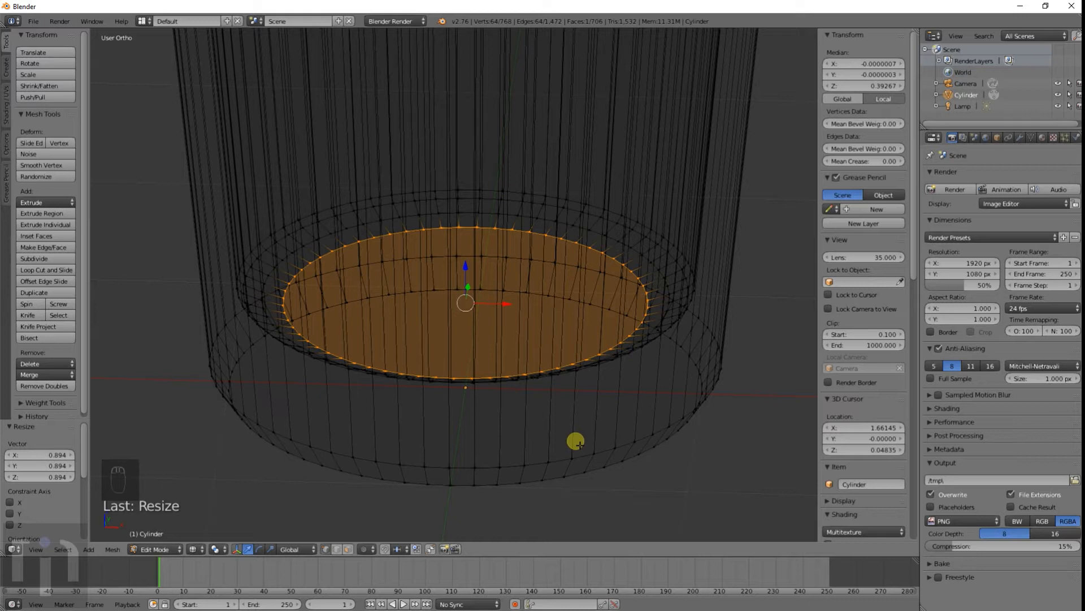
pyautogui.press('e')
pyautogui.rightClick(574, 443)
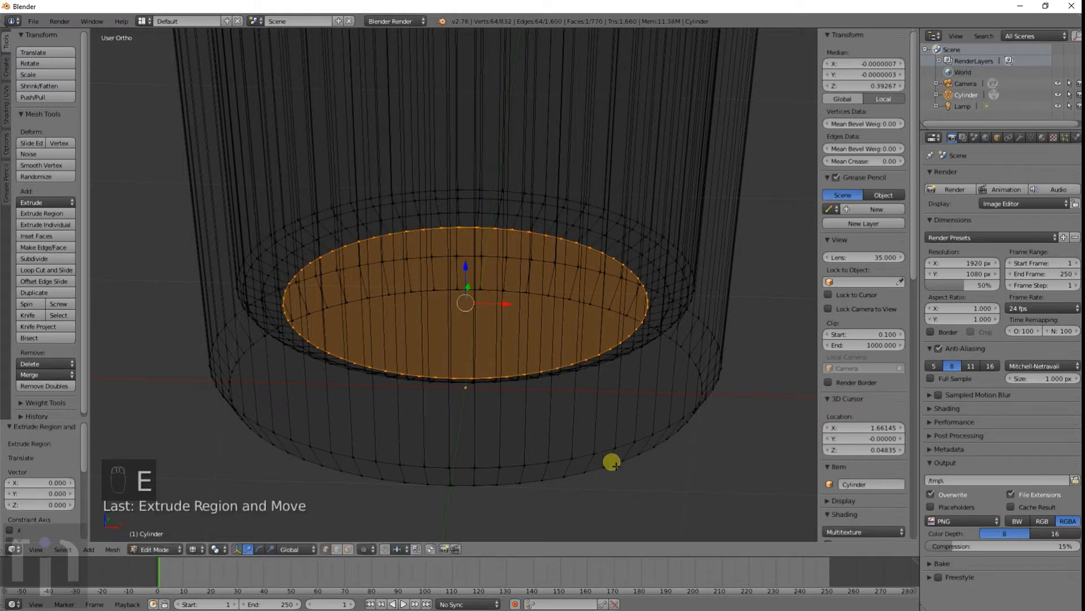
pyautogui.press('s')
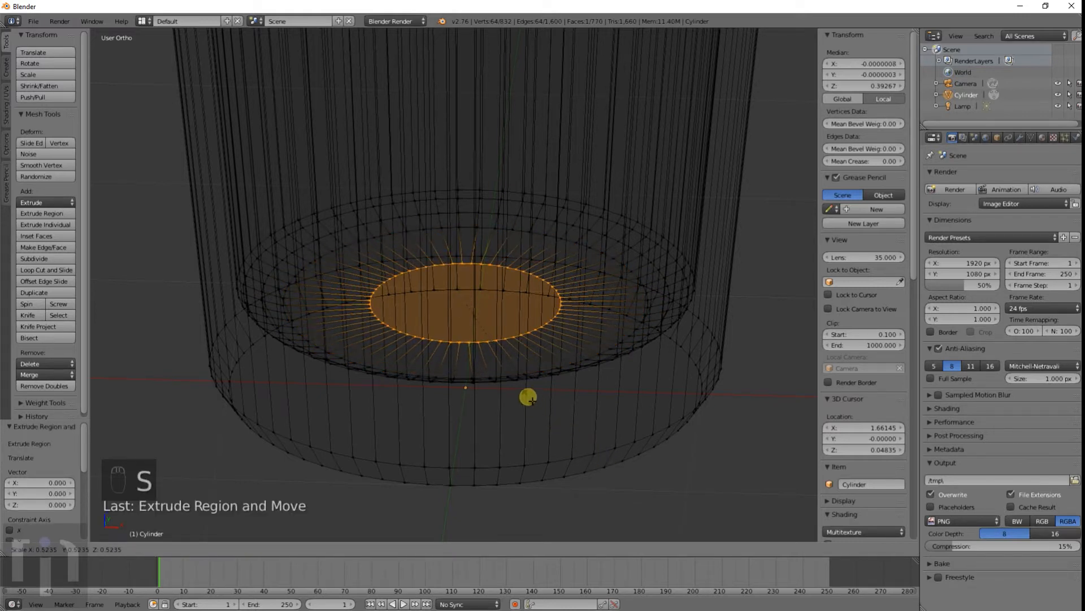
pyautogui.click(536, 416)
pyautogui.press('e')
pyautogui.rightClick(585, 448)
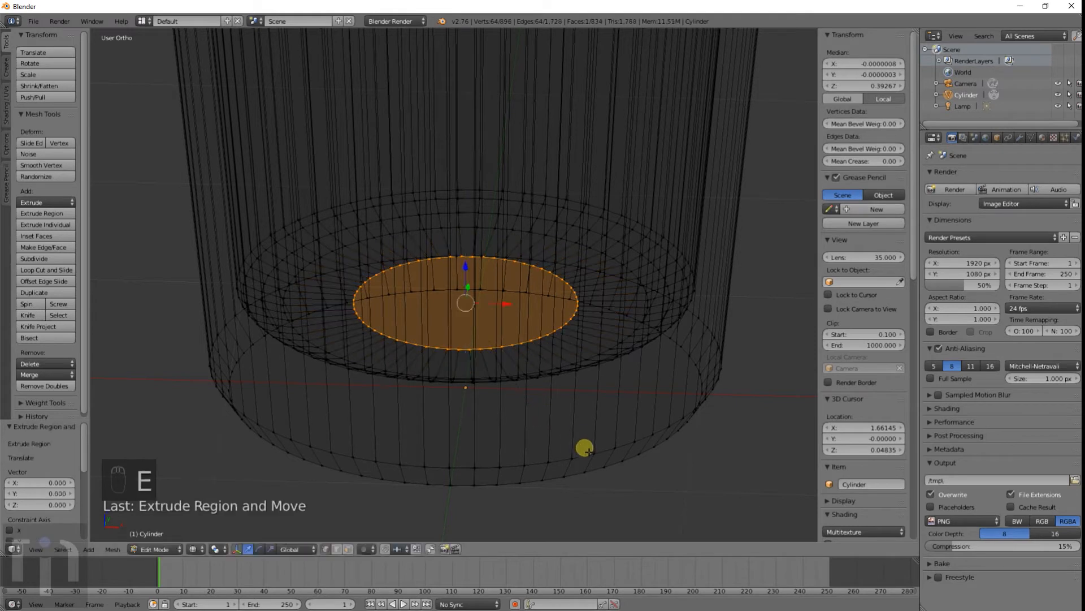
pyautogui.press('s')
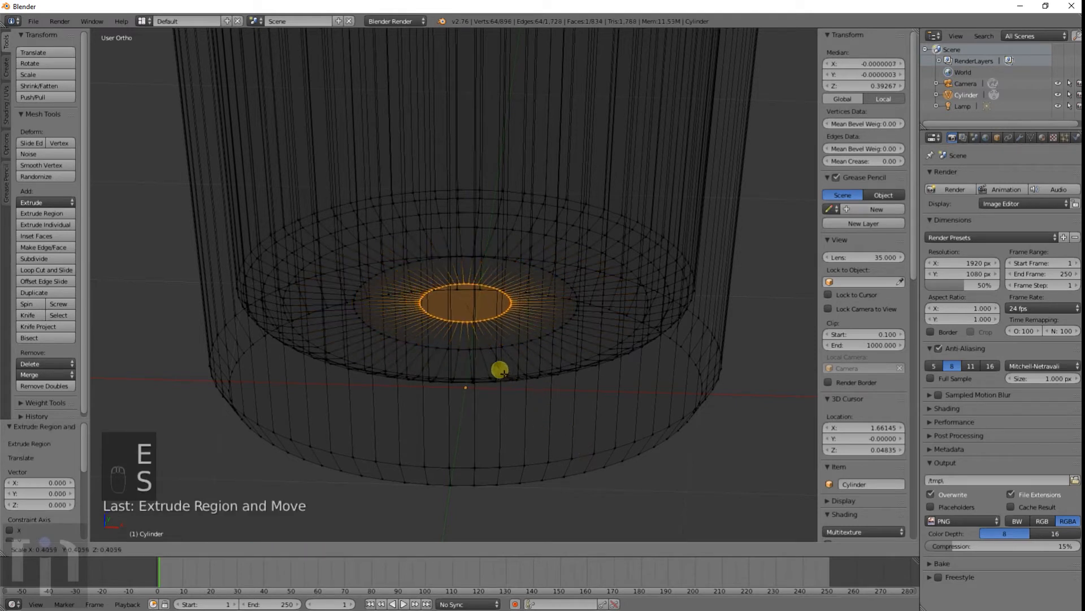
pyautogui.click(497, 368)
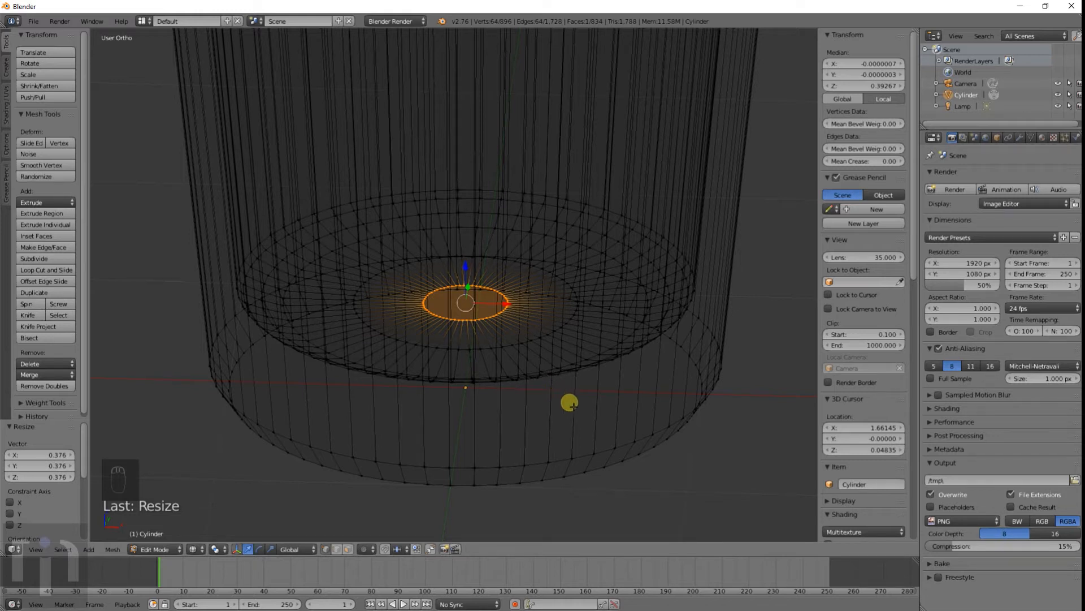
# Extrude the inner bottom's central face in place twice more, scaling it to about 0.365 and then to about 0.762
pyautogui.press('e')
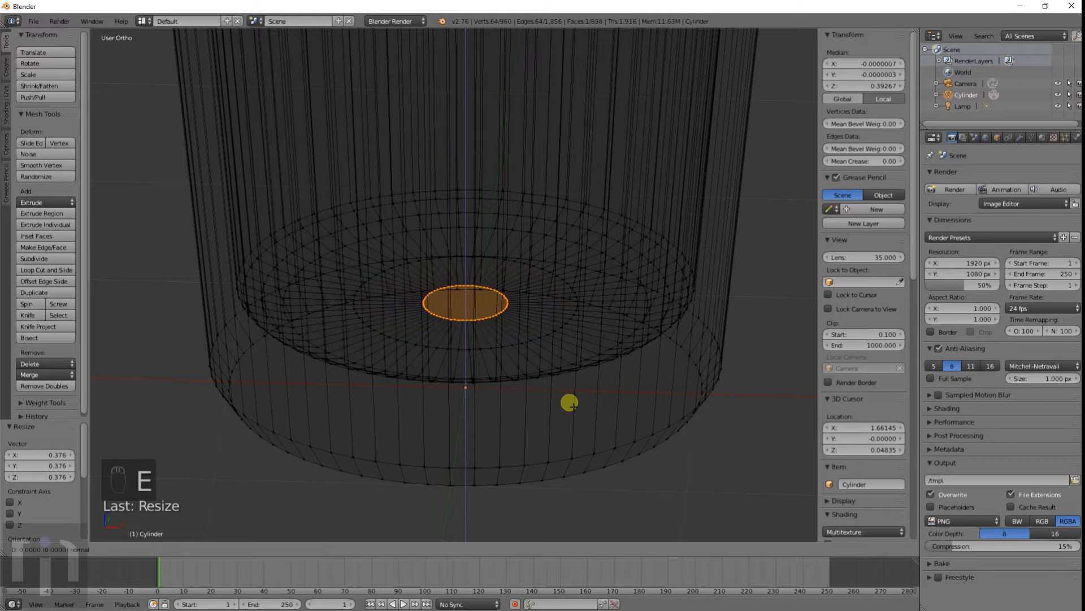
pyautogui.press('s')
pyautogui.click(503, 354)
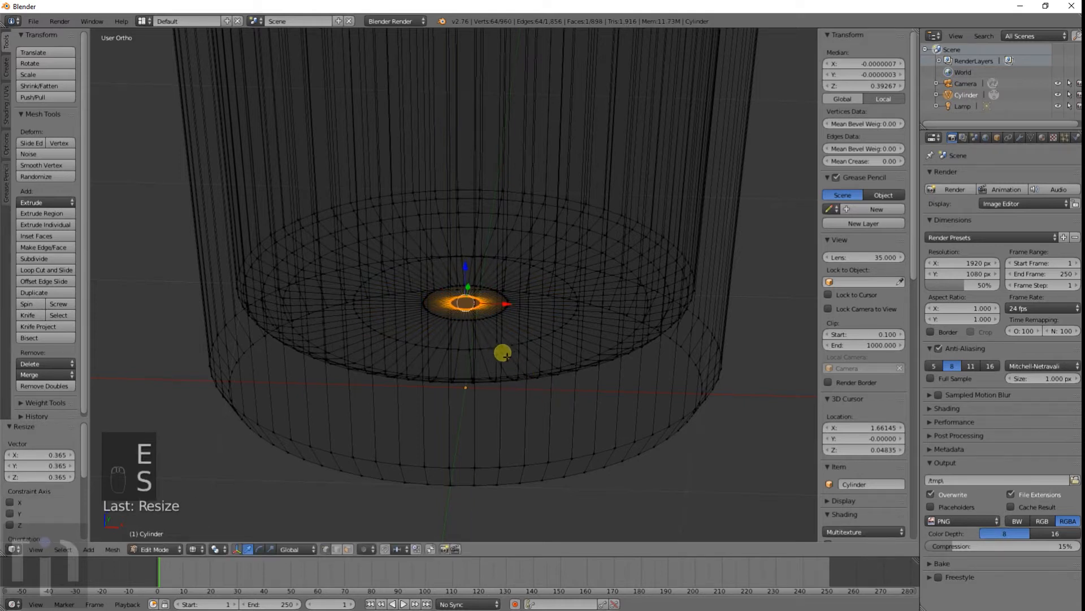
pyautogui.press('e')
pyautogui.click(535, 390)
pyautogui.press('s')
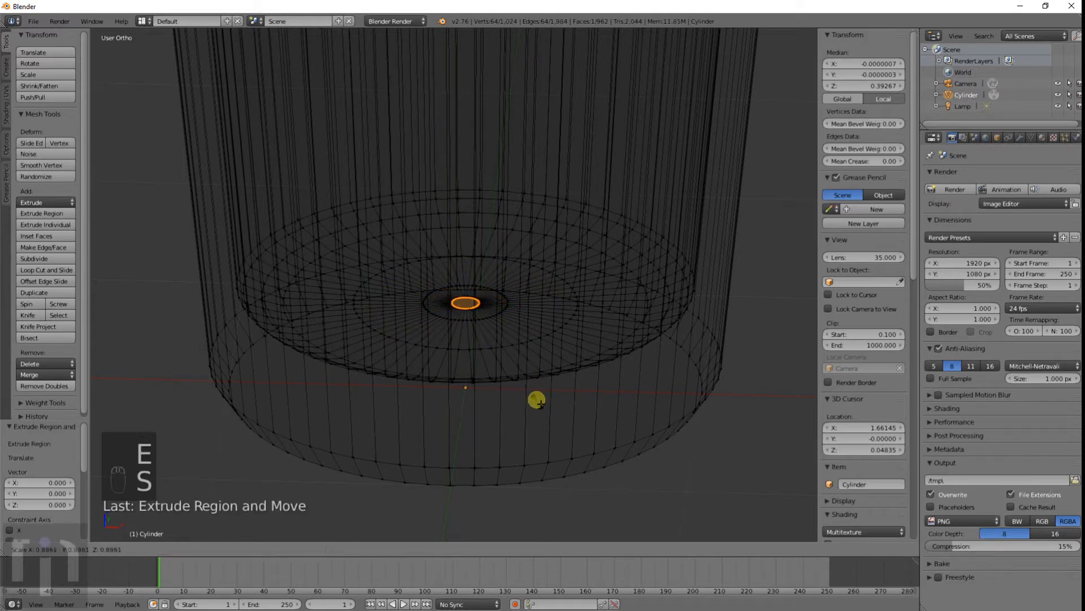
pyautogui.click(525, 387)
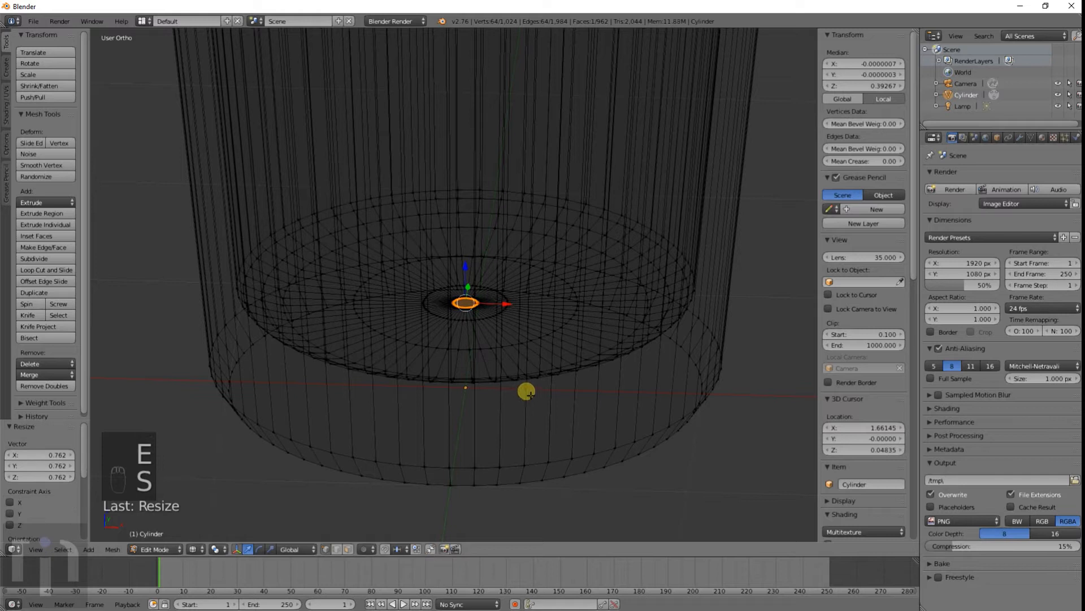
# Merge the small central ring of the inner bottom at its center and deselect everything
pyautogui.click(44, 374)
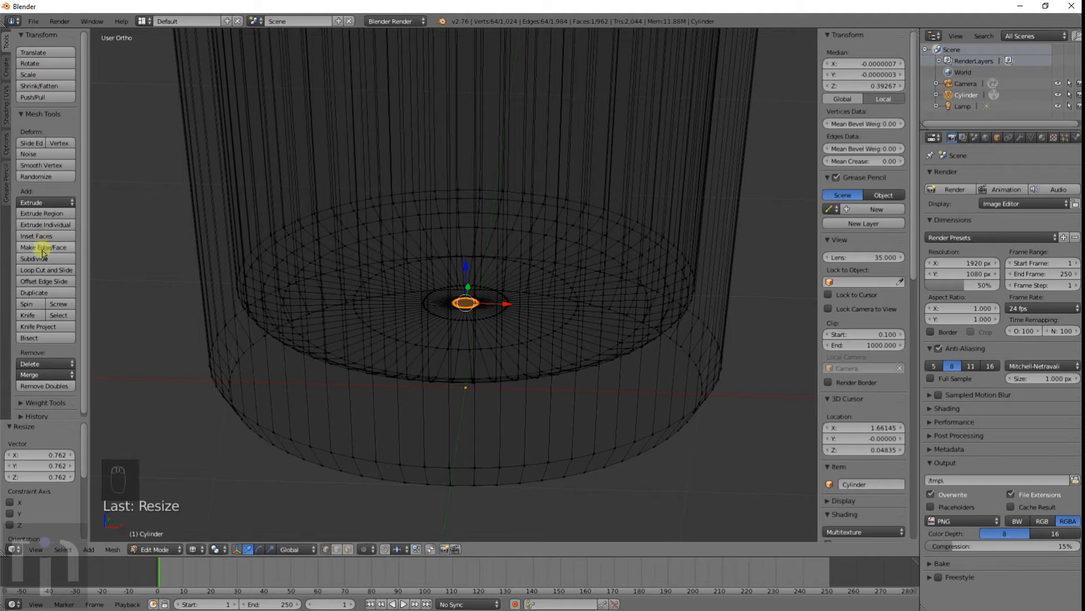
pyautogui.click(48, 375)
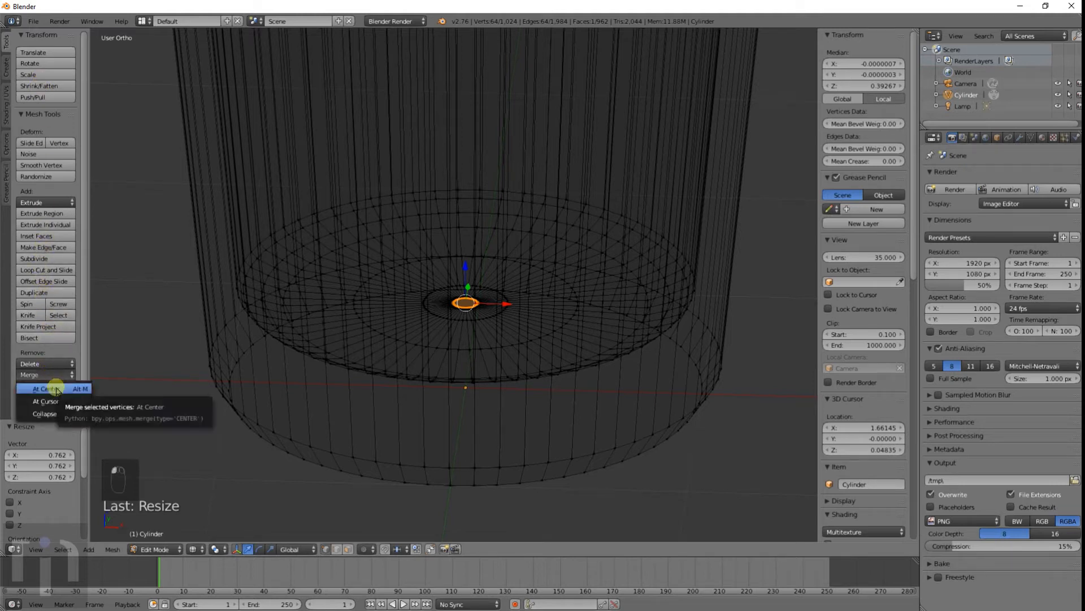
pyautogui.click(47, 389)
pyautogui.scroll(10, 437, 334)
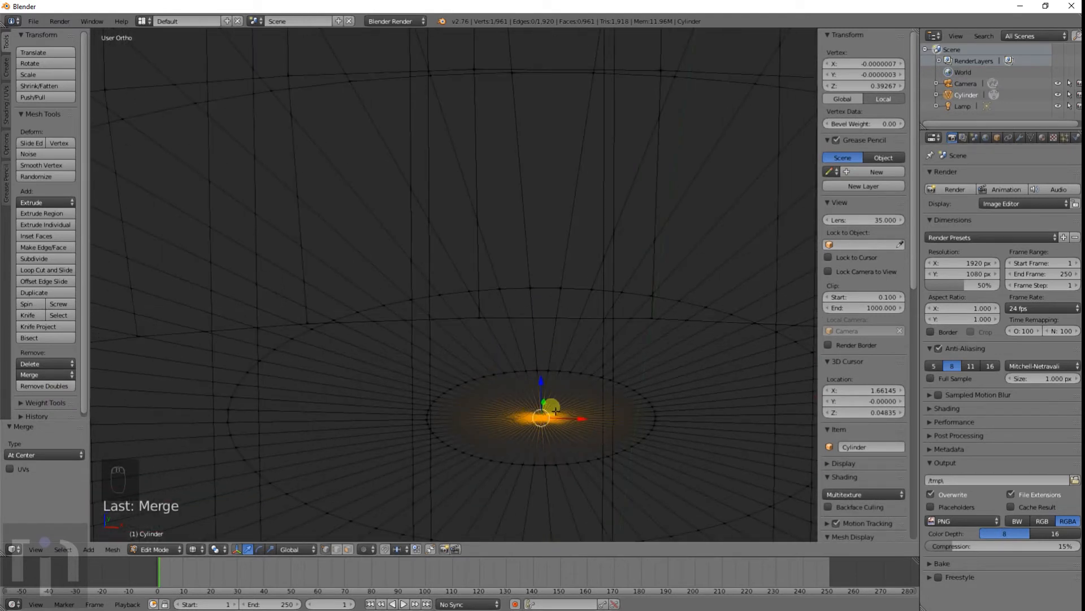
pyautogui.scroll(-7, 521, 419)
pyautogui.scroll(-3, 496, 415)
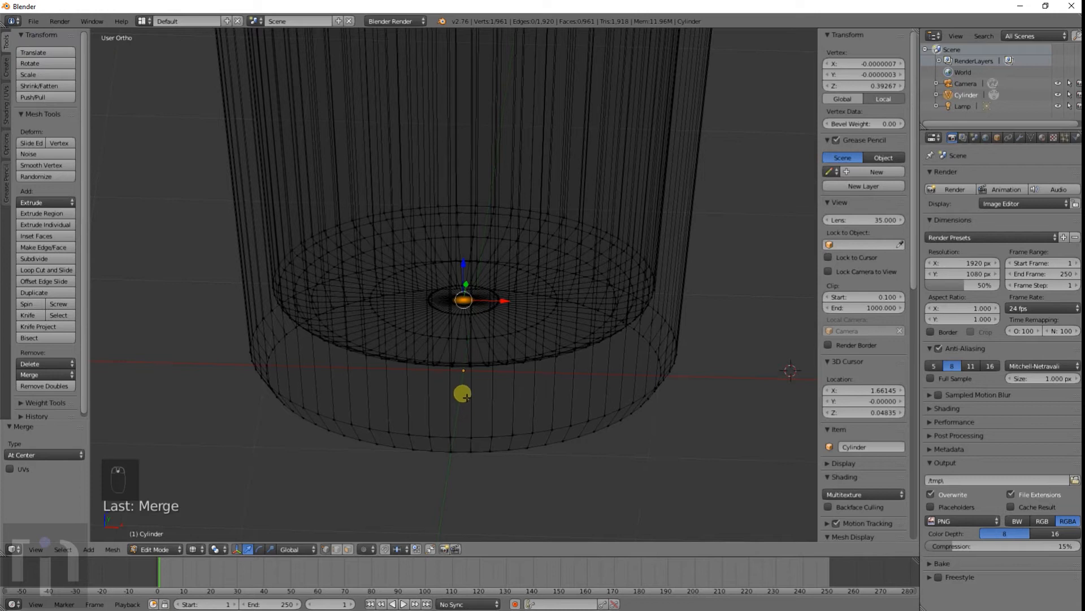
pyautogui.press('a')
# Box-select the outer base's lowest vertices in front view and clear the selection again
pyautogui.moveTo(467, 382); pyautogui.dragTo(457, 345, button='middle')
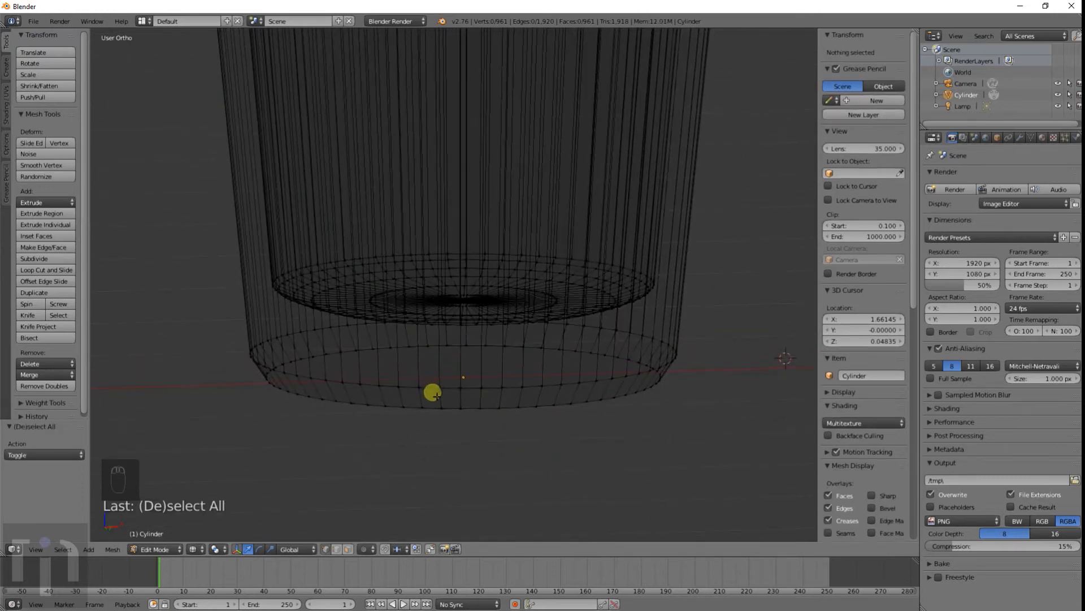
pyautogui.scroll(2, 433, 393)
pyautogui.scroll(-1, 432, 393)
pyautogui.moveTo(422, 418); pyautogui.dragTo(444, 435, button='middle')
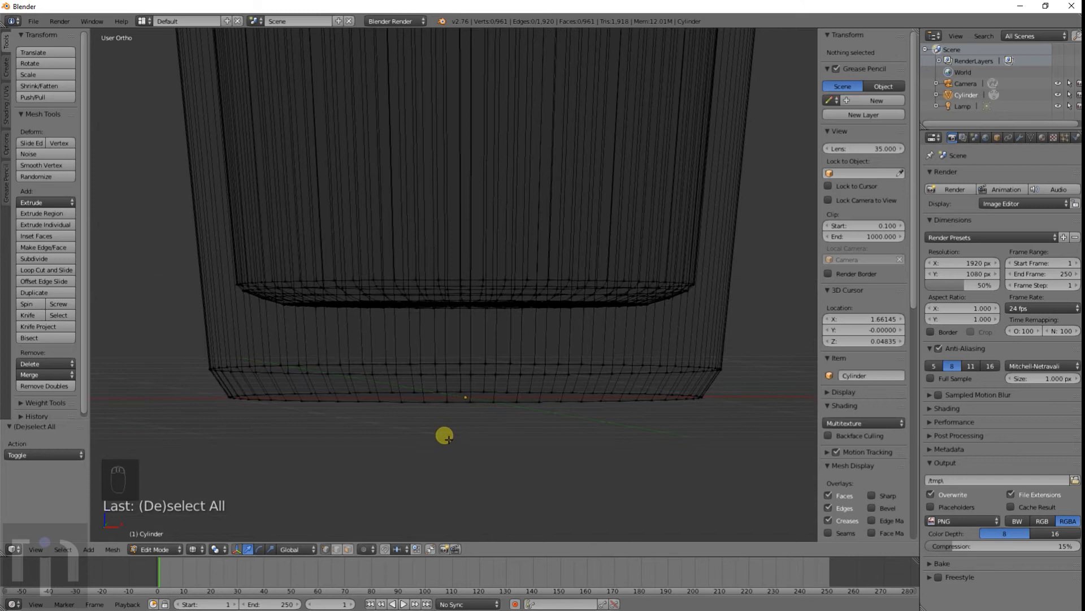
pyautogui.press('KP_1')
pyautogui.press('b')
pyautogui.moveTo(200, 388); pyautogui.dragTo(749, 422)
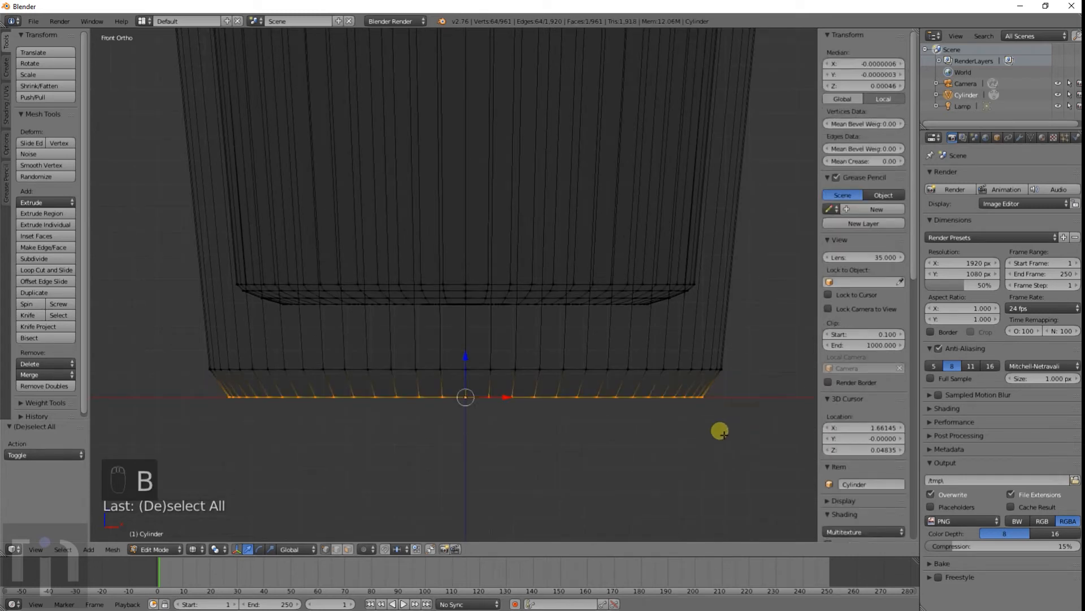
pyautogui.moveTo(507, 468); pyautogui.dragTo(507, 451, button='middle')
pyautogui.press('a')
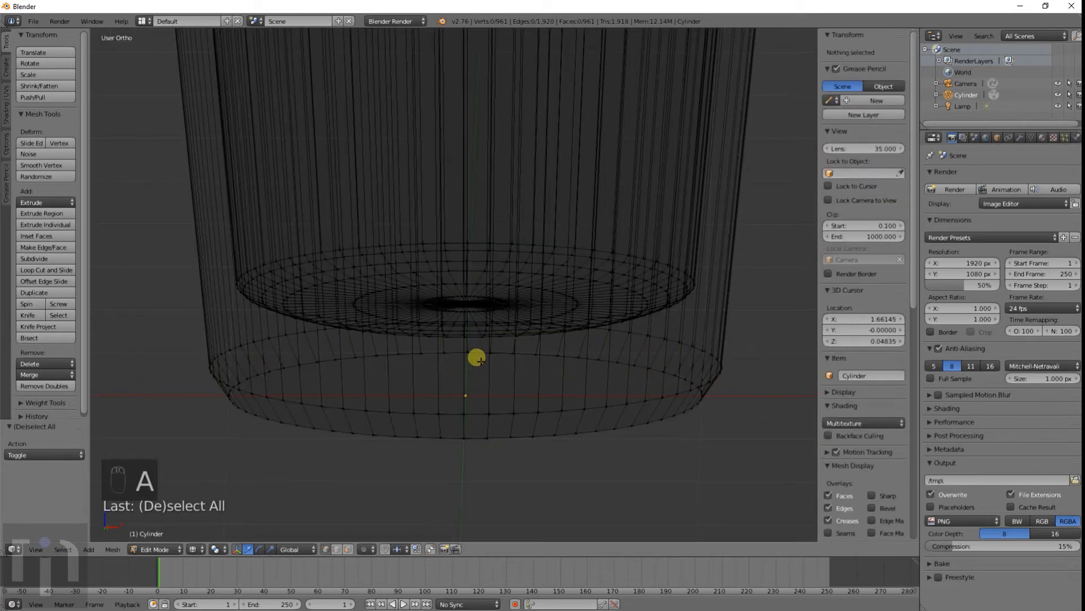
# Try loop selection on the outer base's edge, the rings around the inner bottom corner and a vertical edge loop
pyautogui.keyDown('alt'); pyautogui.rightClick(479, 353); pyautogui.keyUp('alt')
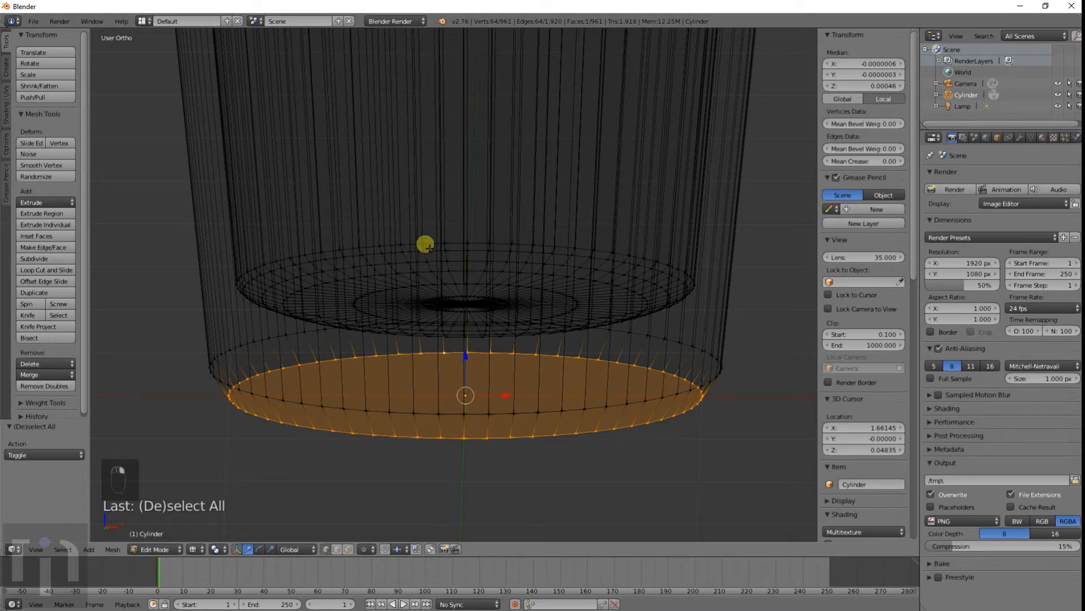
pyautogui.keyDown('alt'); pyautogui.rightClick(430, 247); pyautogui.keyUp('alt')
pyautogui.keyDown('alt'); pyautogui.rightClick(428, 263); pyautogui.keyUp('alt')
pyautogui.keyDown('alt'); pyautogui.keyDown('shift'); pyautogui.rightClick(434, 253); pyautogui.keyUp('shift'); pyautogui.keyUp('alt')
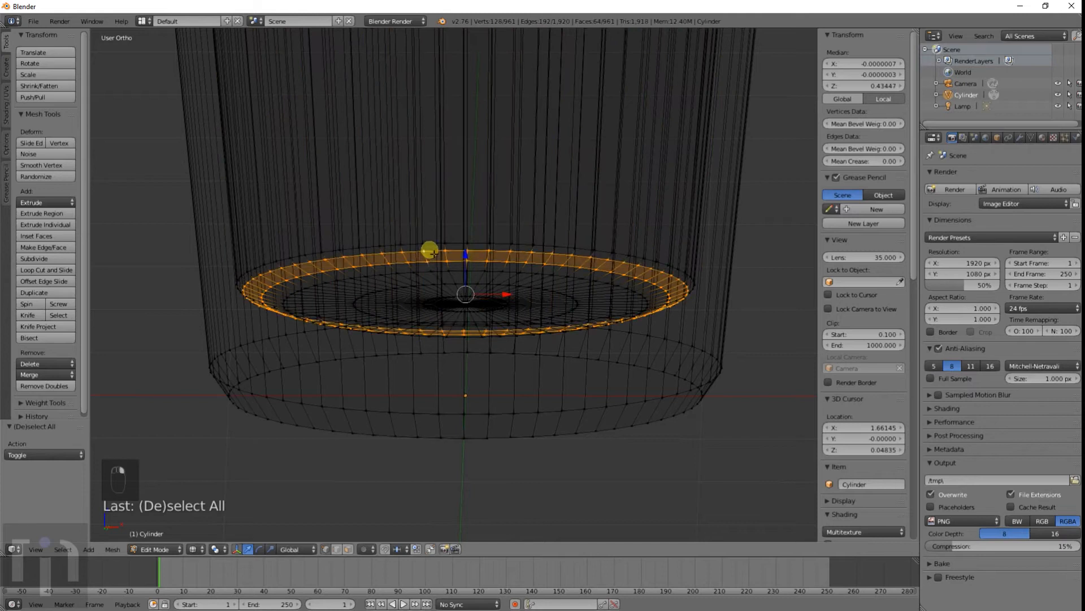
pyautogui.keyDown('alt'); pyautogui.keyDown('shift'); pyautogui.rightClick(430, 249); pyautogui.keyUp('shift'); pyautogui.keyUp('alt')
pyautogui.keyDown('alt'); pyautogui.keyDown('shift'); pyautogui.rightClick(427, 328); pyautogui.keyUp('shift'); pyautogui.keyUp('alt')
pyautogui.keyDown('alt'); pyautogui.keyDown('shift'); pyautogui.rightClick(440, 326); pyautogui.keyUp('shift'); pyautogui.keyUp('alt')
pyautogui.keyDown('alt'); pyautogui.rightClick(487, 401); pyautogui.keyUp('alt')
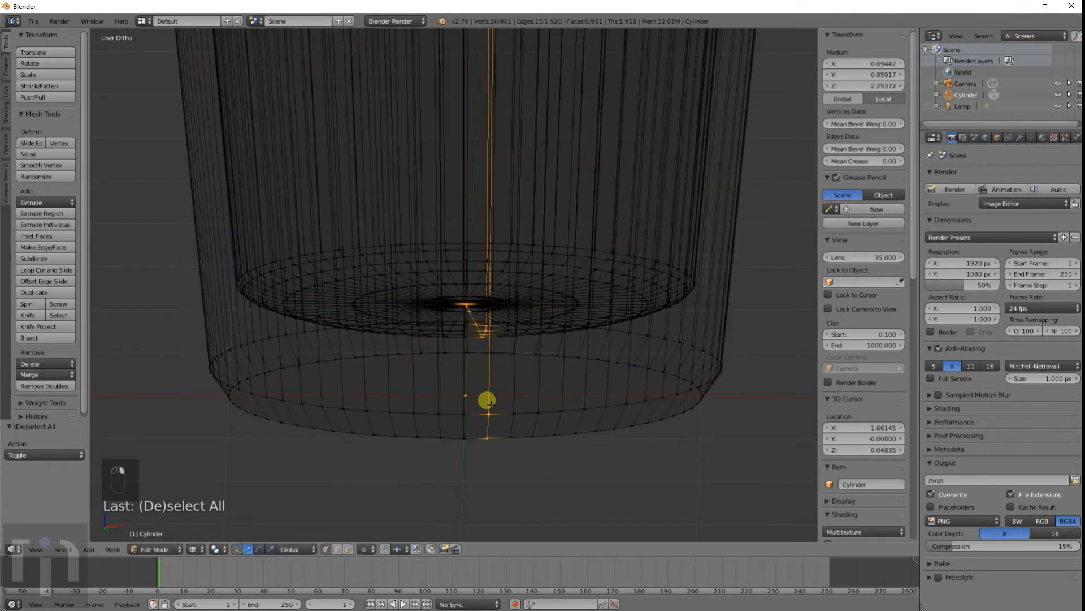
pyautogui.moveTo(511, 277); pyautogui.dragTo(450, 298, button='middle')
pyautogui.scroll(-6, 407, 228)
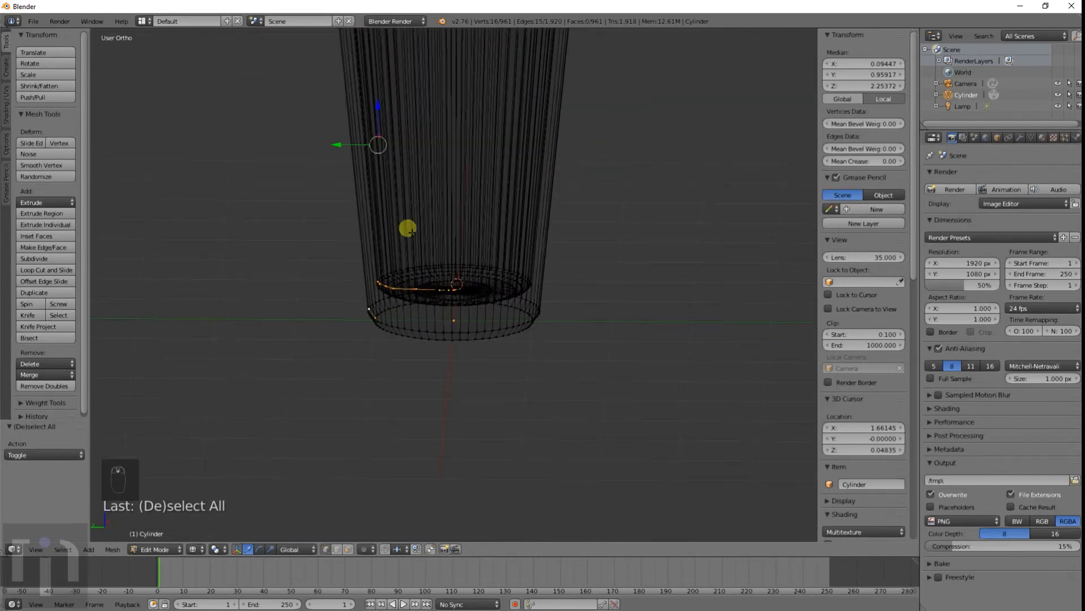
pyautogui.moveTo(425, 159); pyautogui.dragTo(436, 334, button='middle')
pyautogui.scroll(5, 413, 329)
pyautogui.press('KP_1')
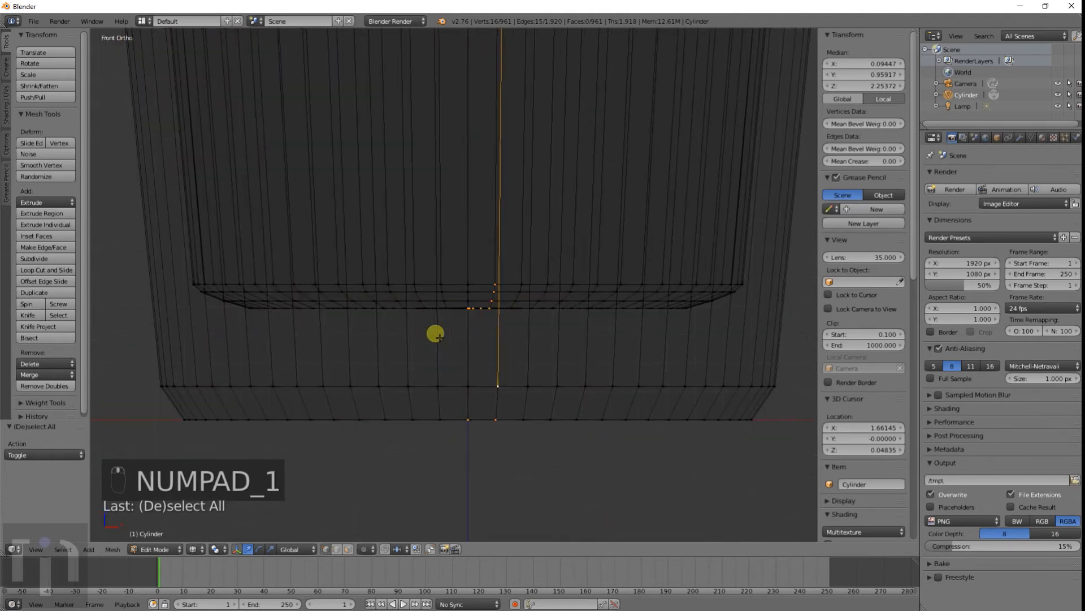
# Select the outer base's lowest edge loop, extrude its face in place and scale it to about 0.967
pyautogui.keyDown('alt'); pyautogui.rightClick(446, 423); pyautogui.keyUp('alt')
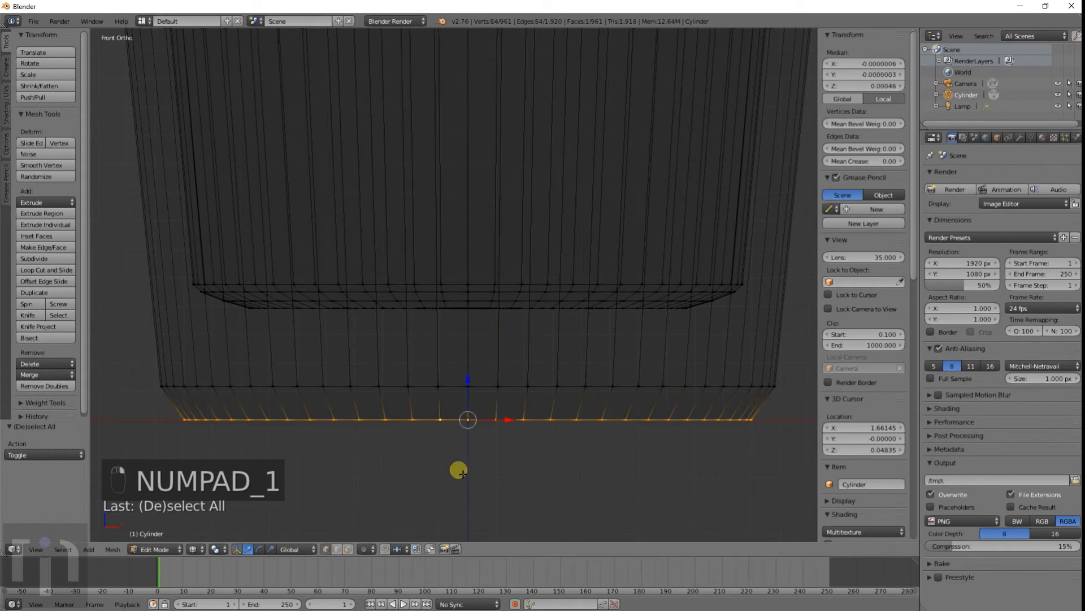
pyautogui.moveTo(497, 458); pyautogui.dragTo(499, 397, button='middle')
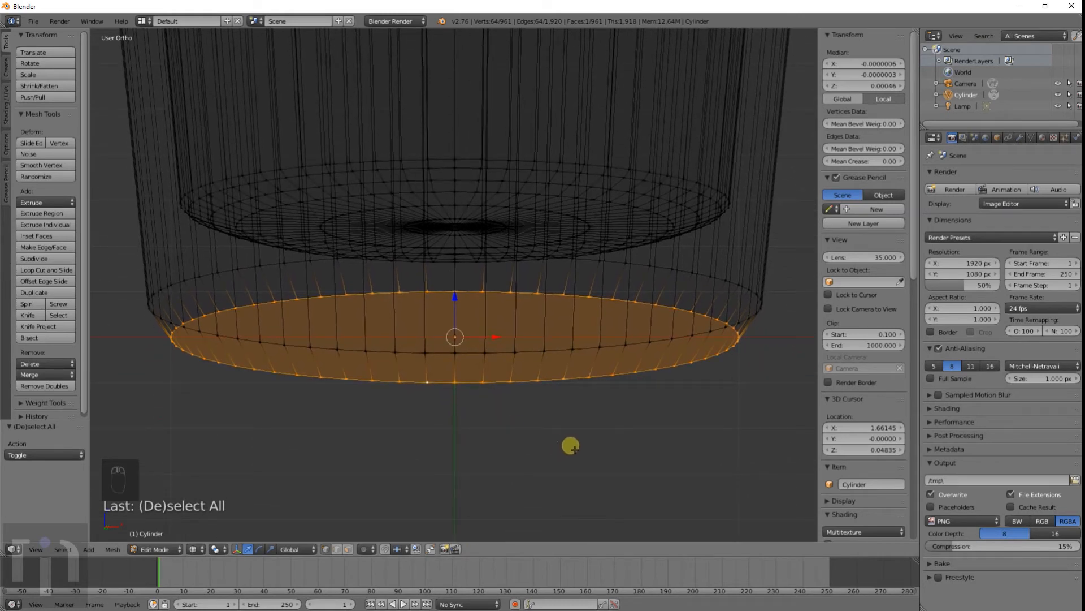
pyautogui.press('e')
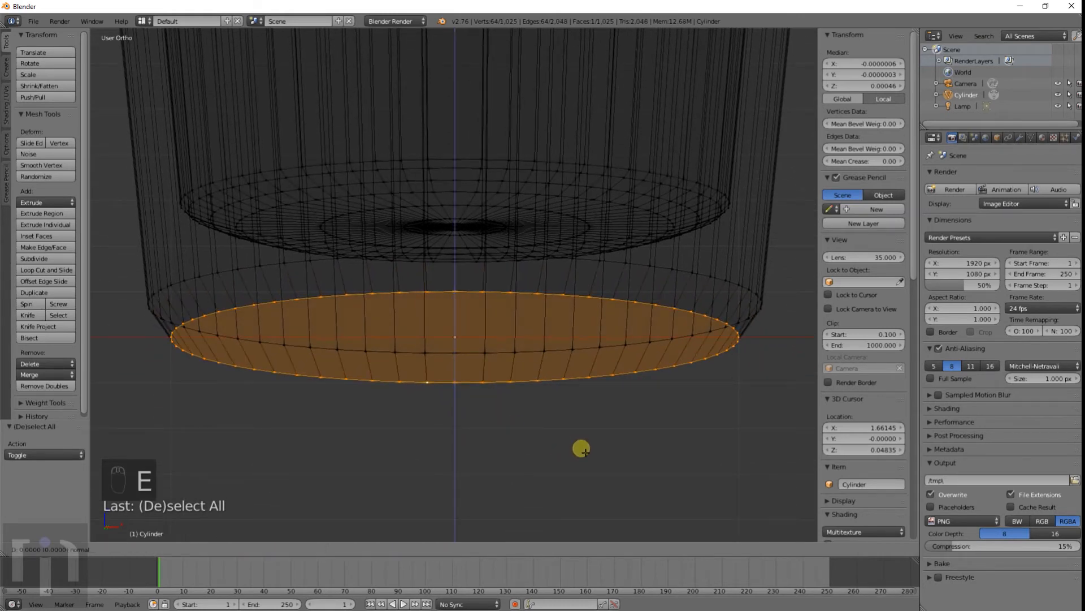
pyautogui.rightClick(581, 450)
pyautogui.press('s')
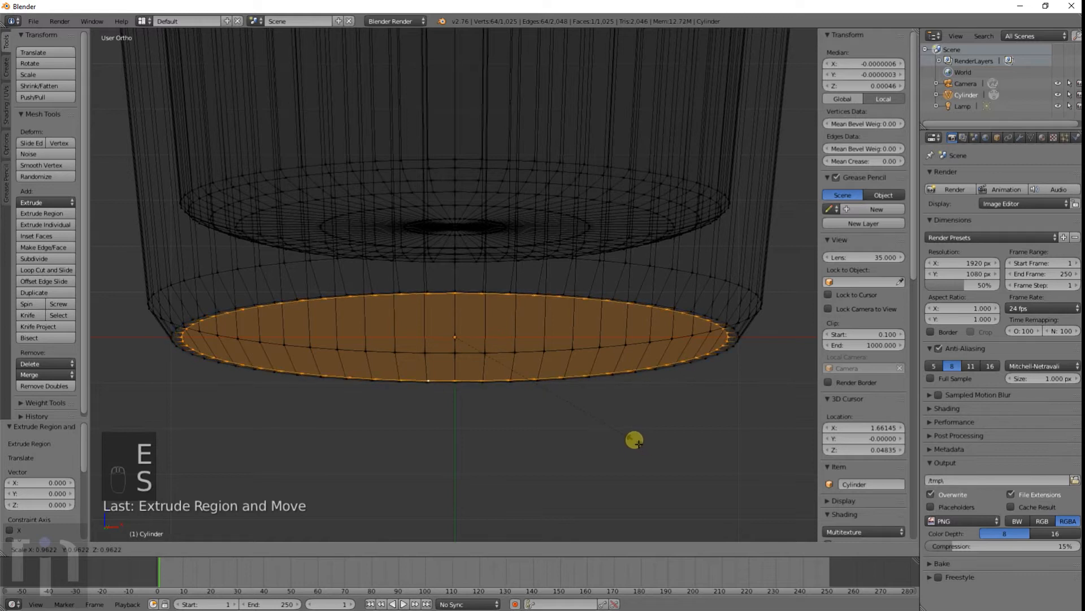
pyautogui.click(635, 441)
# Move the extruded outer base face about 0.016 units down along the Z axis
pyautogui.press('g')
pyautogui.press('x')
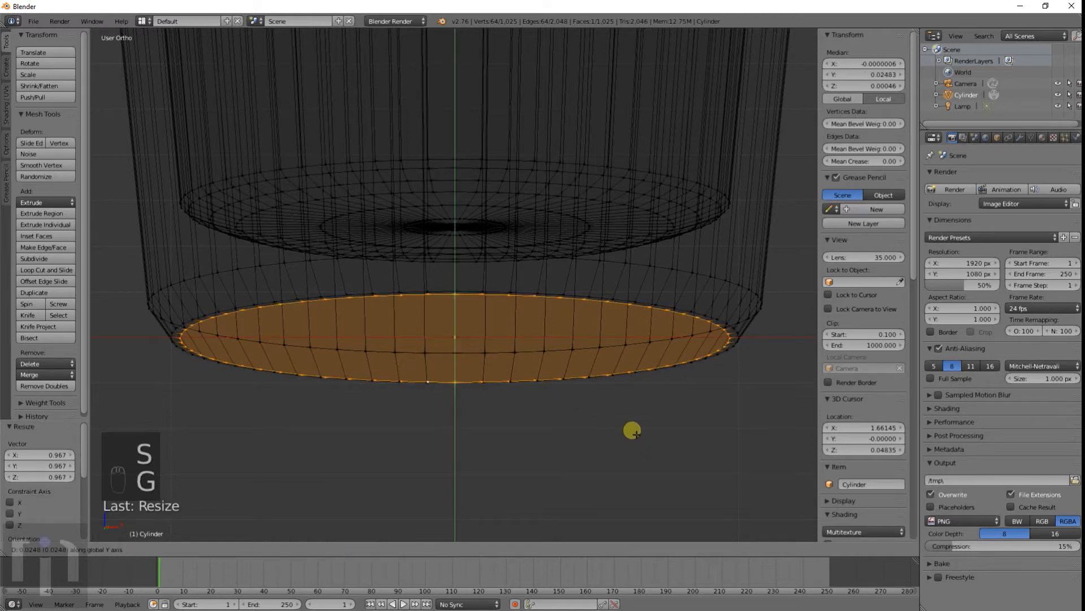
pyautogui.press('z')
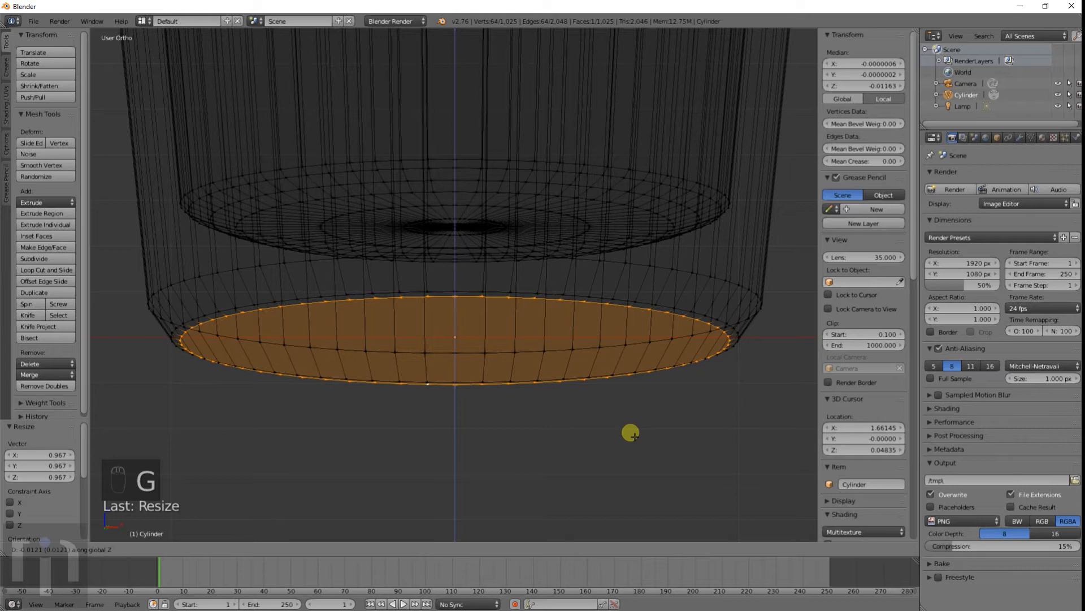
pyautogui.click(631, 435)
# Extrude the outer base face in place and scale the new face inward to about 0.858
pyautogui.moveTo(618, 429); pyautogui.dragTo(514, 369, button='middle')
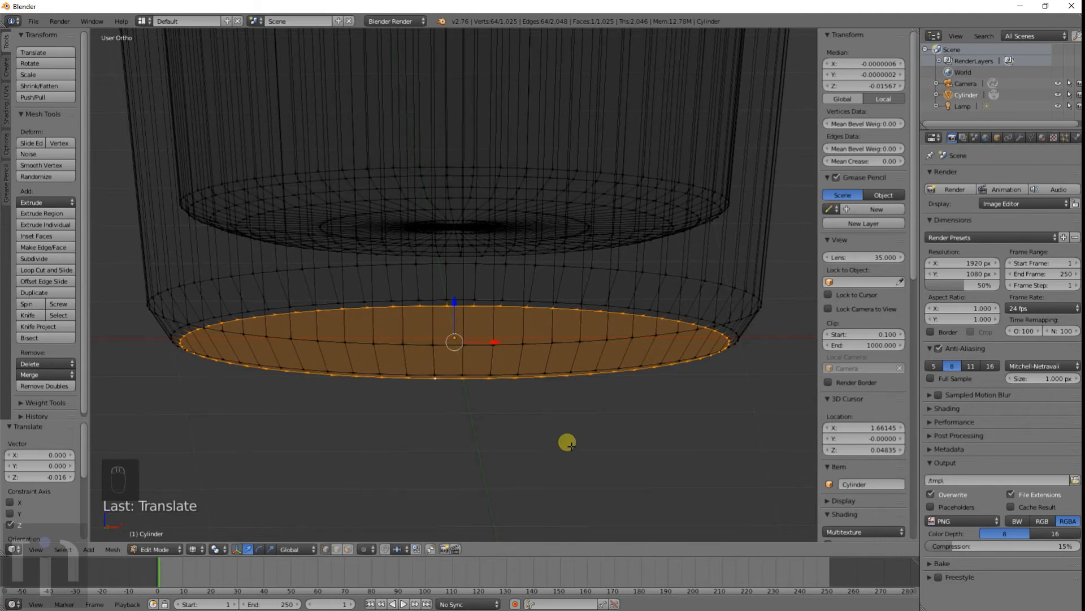
pyautogui.moveTo(578, 452)
pyautogui.mouseDown(button='middle')
pyautogui.moveTo(562, 405)
pyautogui.moveTo(558, 429)
pyautogui.moveTo(569, 439)
pyautogui.mouseUp(button='middle')
pyautogui.press('e')
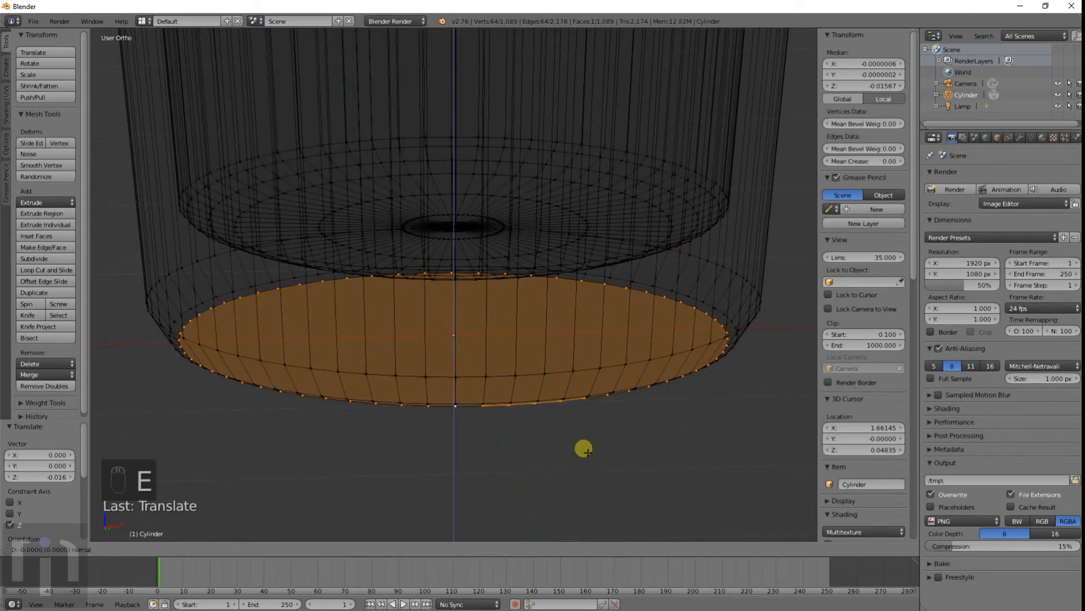
pyautogui.click(583, 448)
pyautogui.press('s')
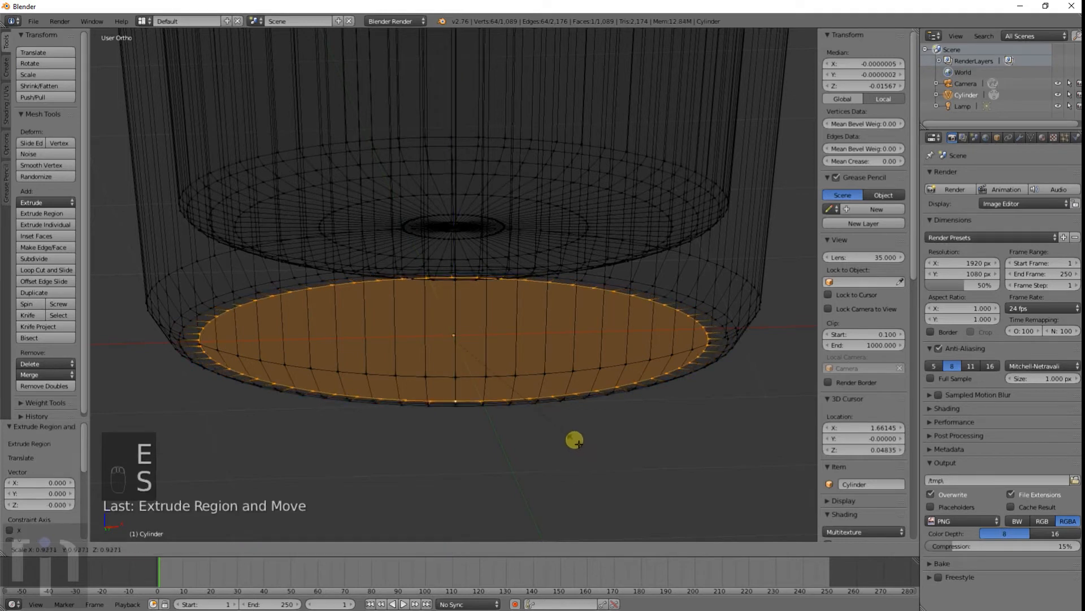
pyautogui.click(565, 433)
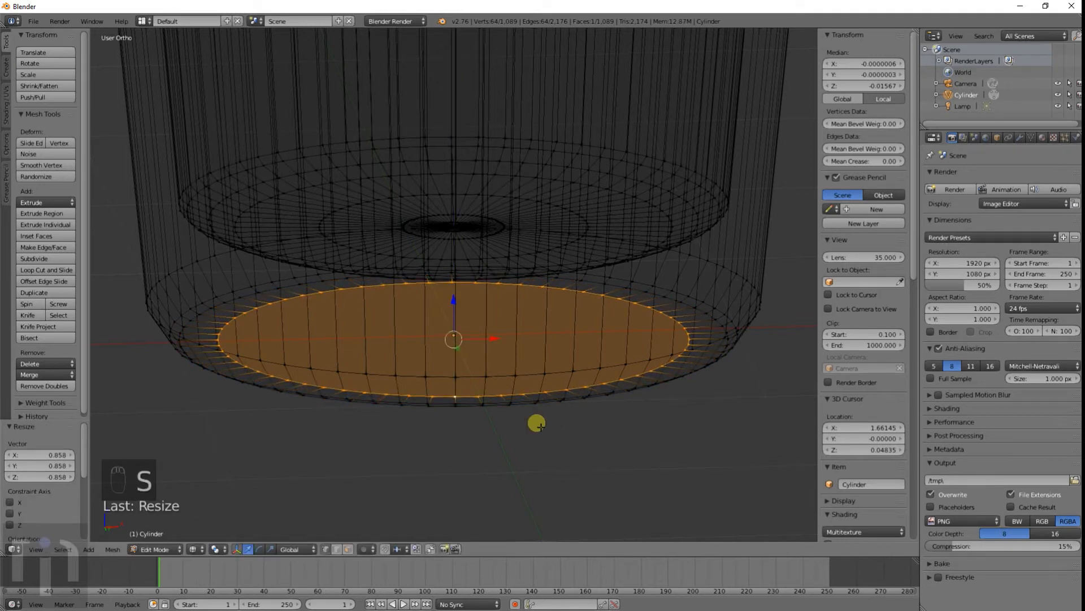
# Switch to solid display, extrude the base's center face in place again and scale it inward to form another concentric ring
pyautogui.press('z')
pyautogui.moveTo(537, 423)
pyautogui.mouseDown(button='middle')
pyautogui.moveTo(539, 389)
pyautogui.moveTo(538, 403)
pyautogui.mouseUp(button='middle')
pyautogui.press('e')
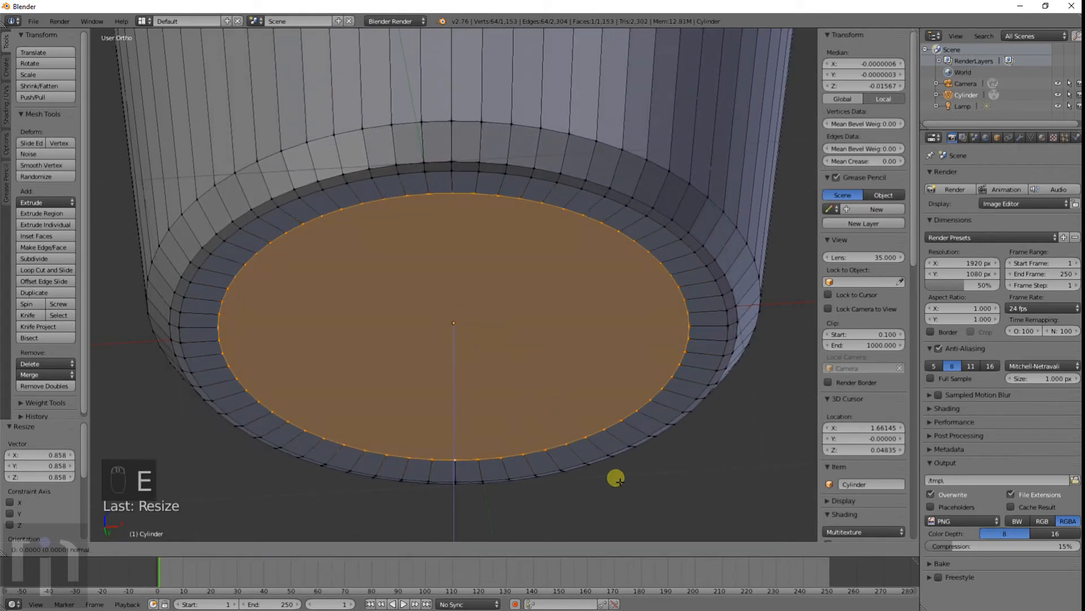
pyautogui.rightClick(614, 476)
pyautogui.press('s')
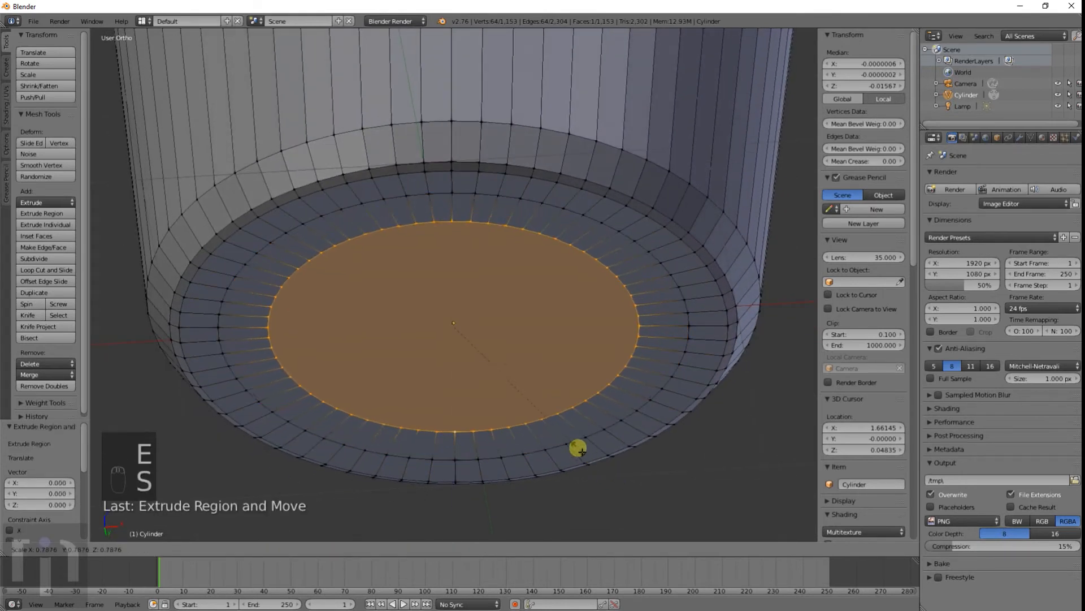
pyautogui.click(565, 436)
# Add two more concentric rings to the base by extruding the center face in place, scaling the second one to about 0.428
pyautogui.press('e')
pyautogui.rightClick(562, 431)
pyautogui.press('s')
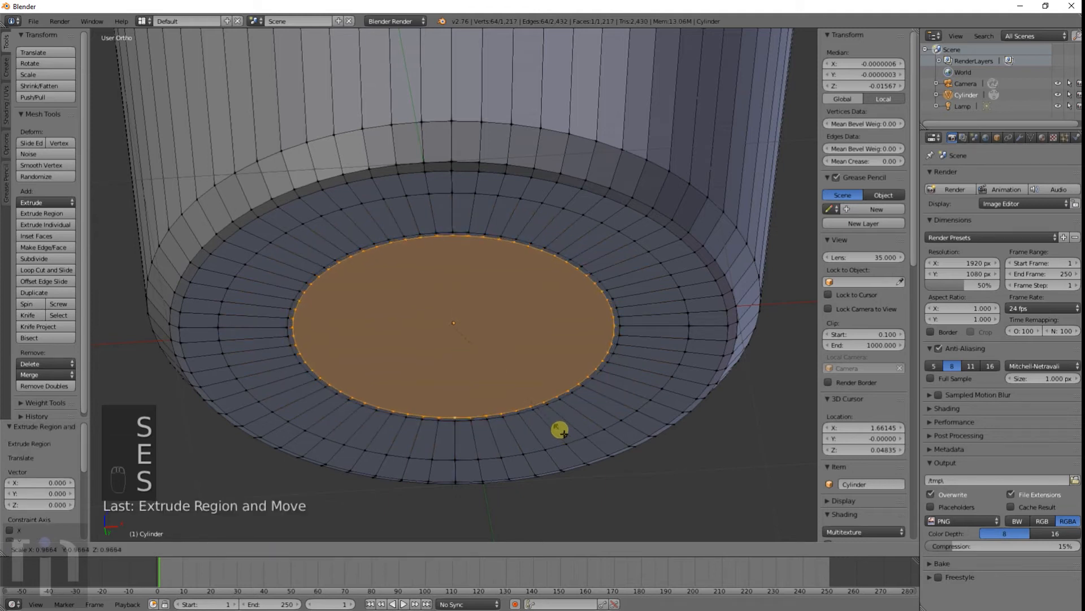
pyautogui.click(517, 408)
pyautogui.press('e')
pyautogui.rightClick(517, 405)
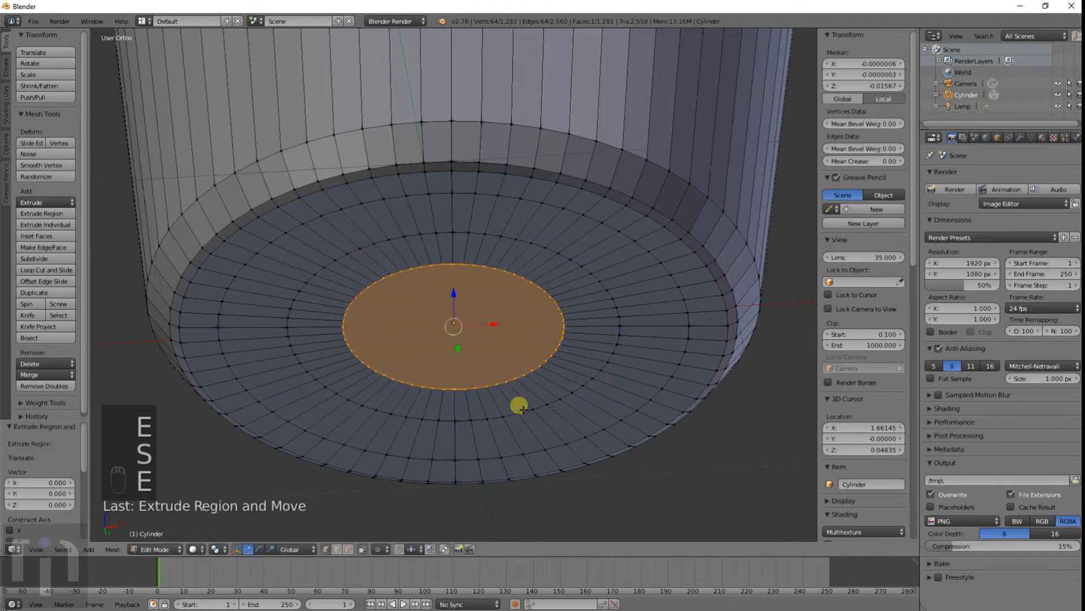
pyautogui.press('s')
pyautogui.click(462, 367)
# Extrude the small center face of the base in place and scale it to about 0.519
pyautogui.press('e')
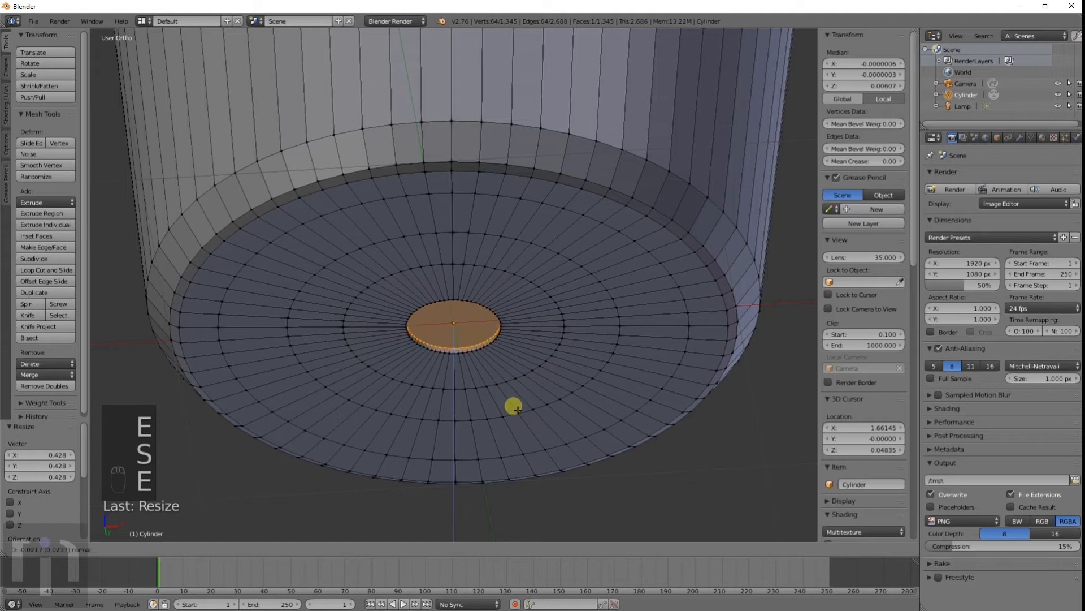
pyautogui.rightClick(490, 491)
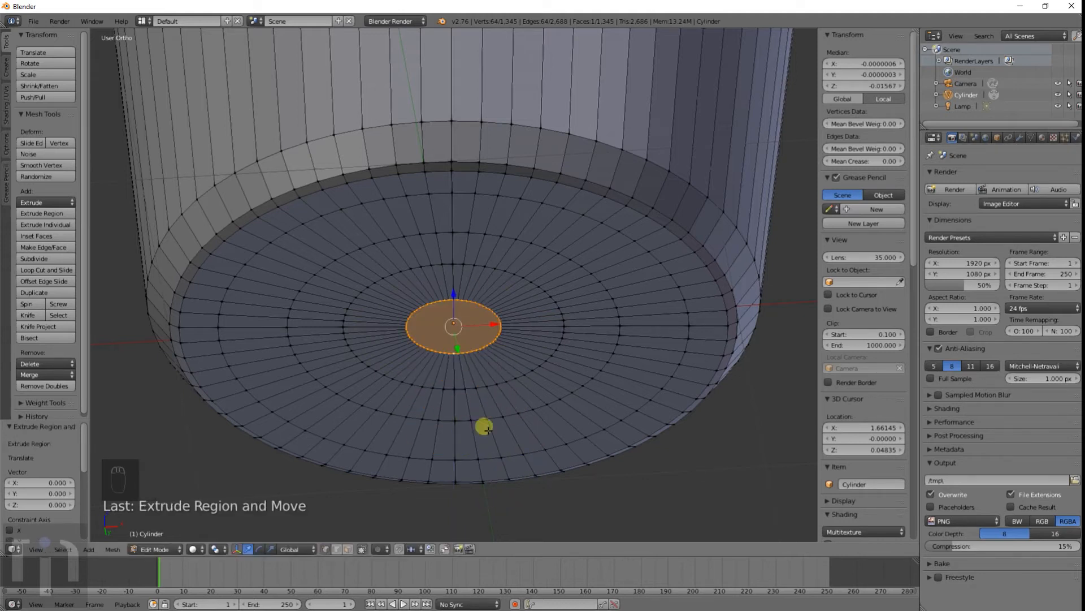
pyautogui.press('s')
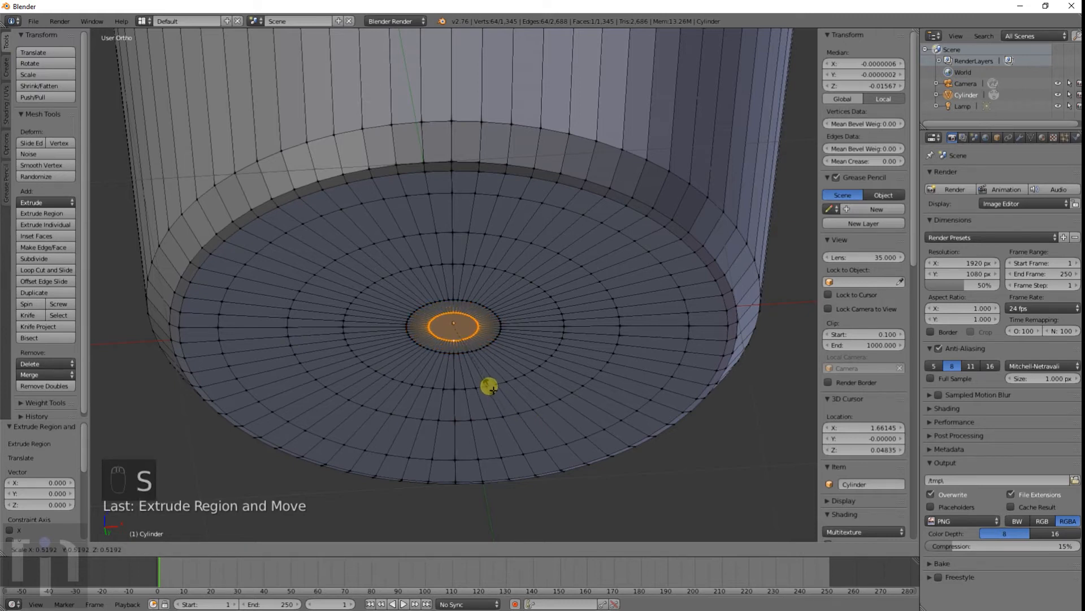
pyautogui.click(489, 387)
# Extrude the innermost base face in place, scale it to about 0.5 and merge its vertices at center
pyautogui.press('e')
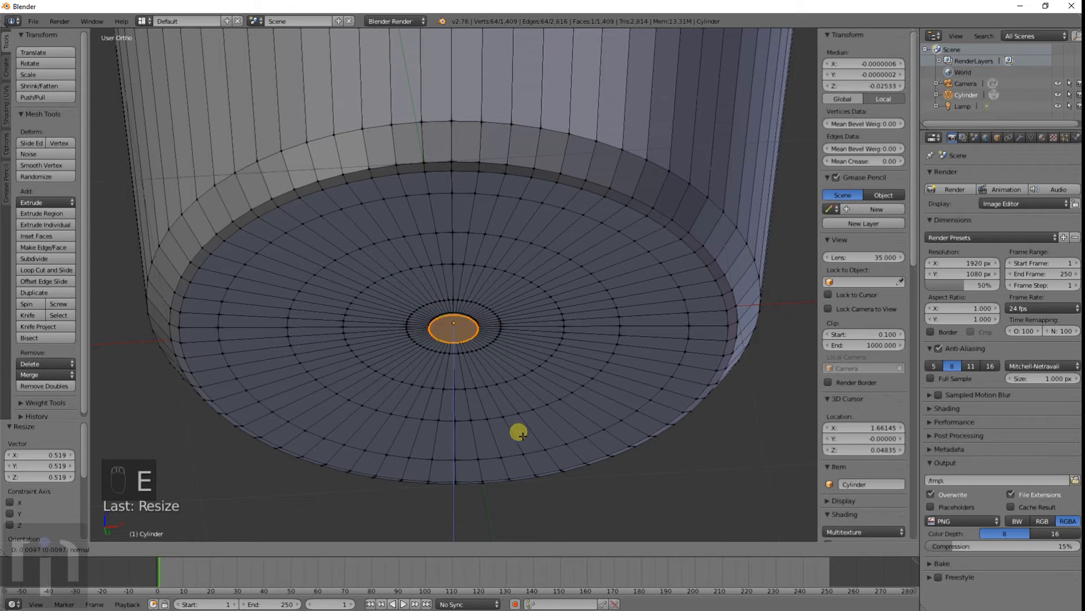
pyautogui.rightClick(517, 430)
pyautogui.press('s')
pyautogui.click(458, 384)
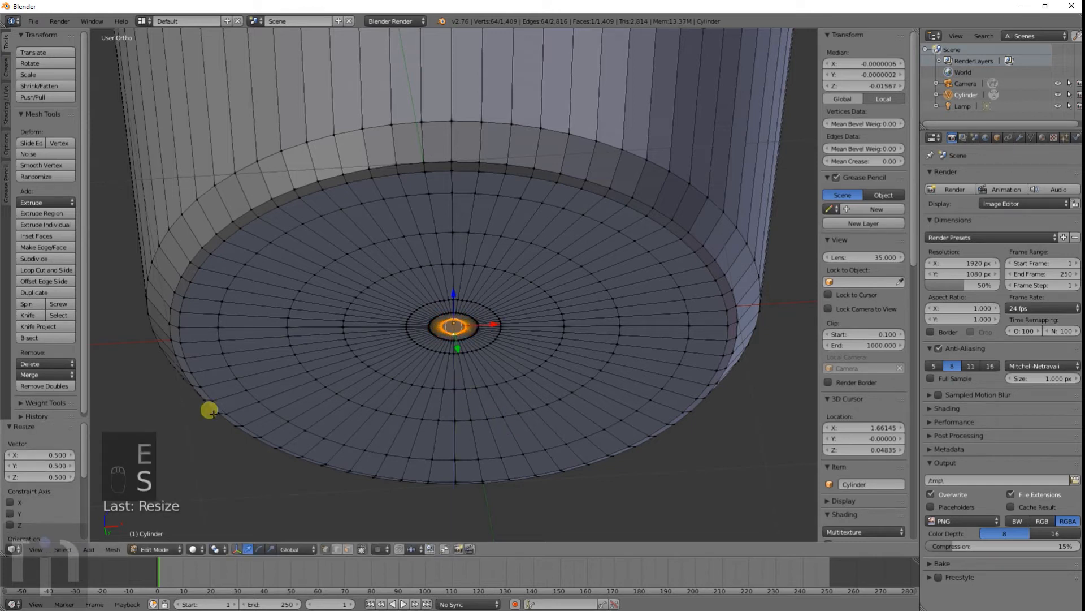
pyautogui.click(37, 375)
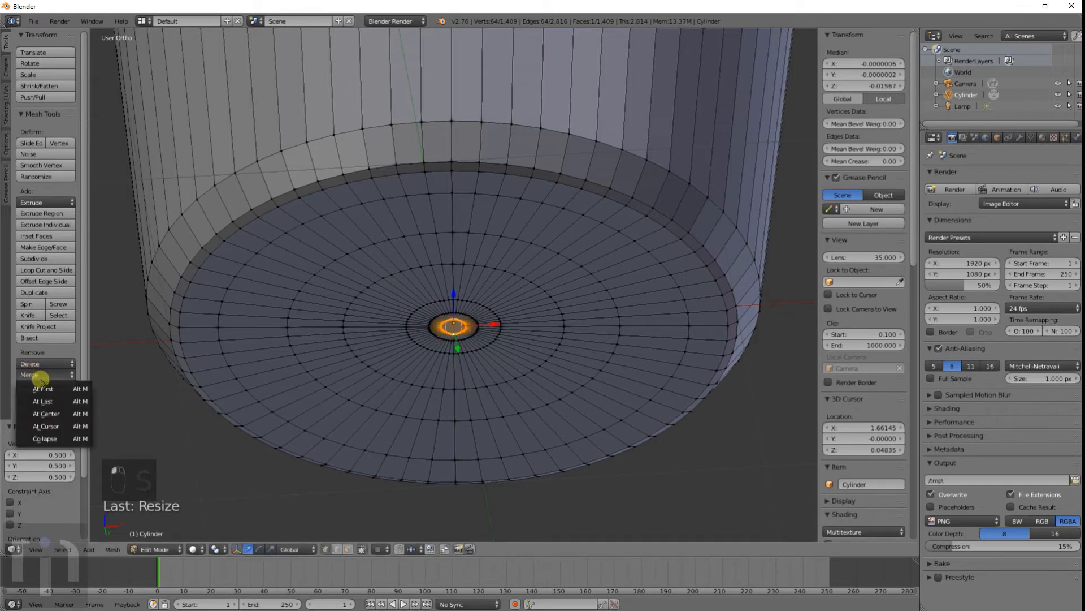
pyautogui.click(51, 413)
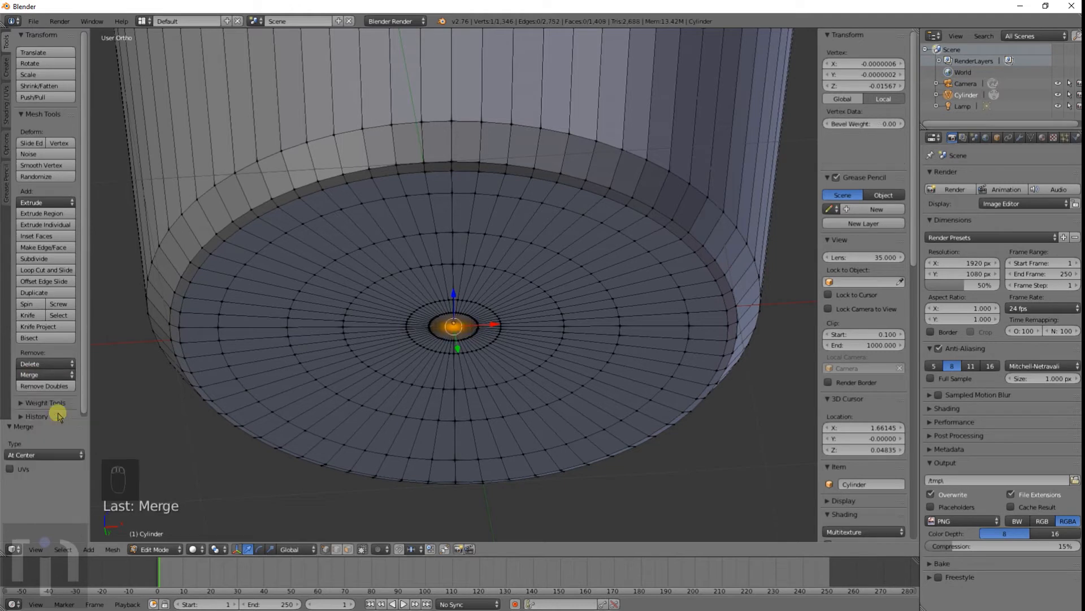
# Check the closed base in wireframe and solid display, and leave the glass in Object Mode with solid display
pyautogui.scroll(-3, 430, 390)
pyautogui.scroll(-2, 419, 361)
pyautogui.press('z')
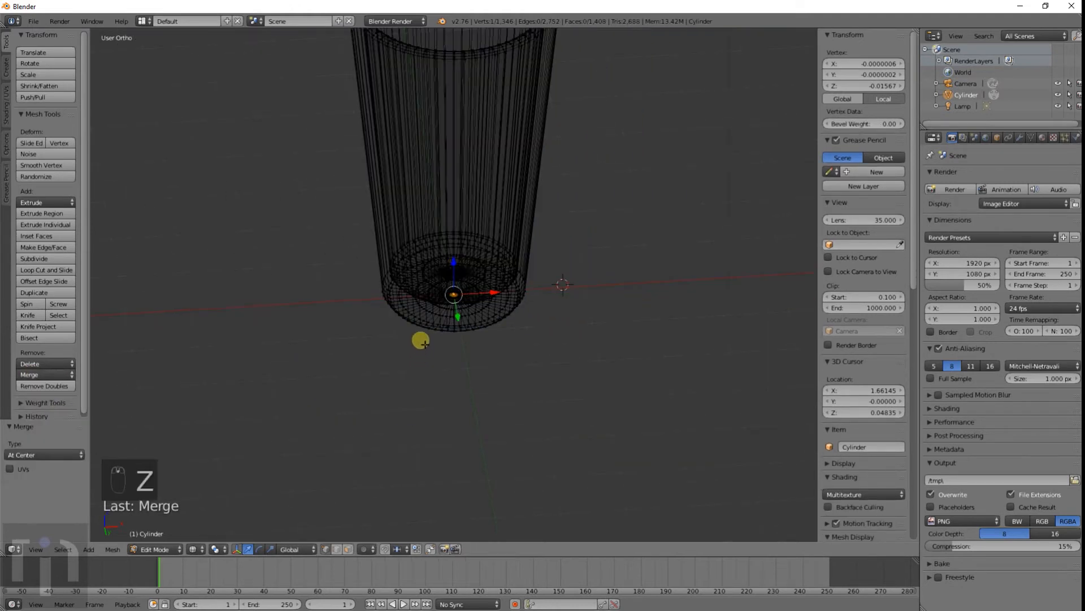
pyautogui.press('Tab')
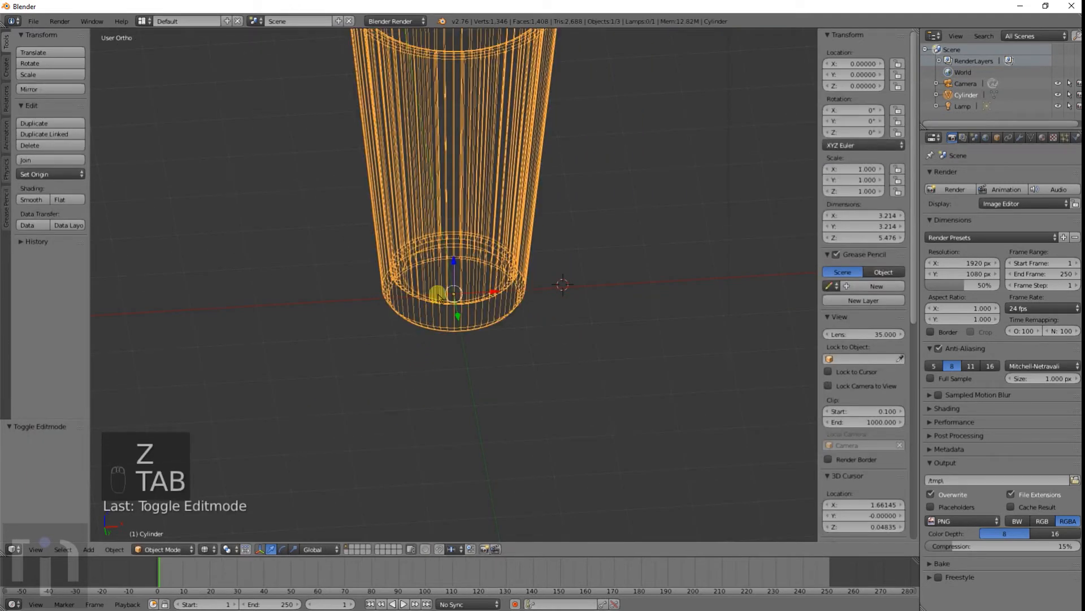
pyautogui.press('z')
pyautogui.press('Tab')
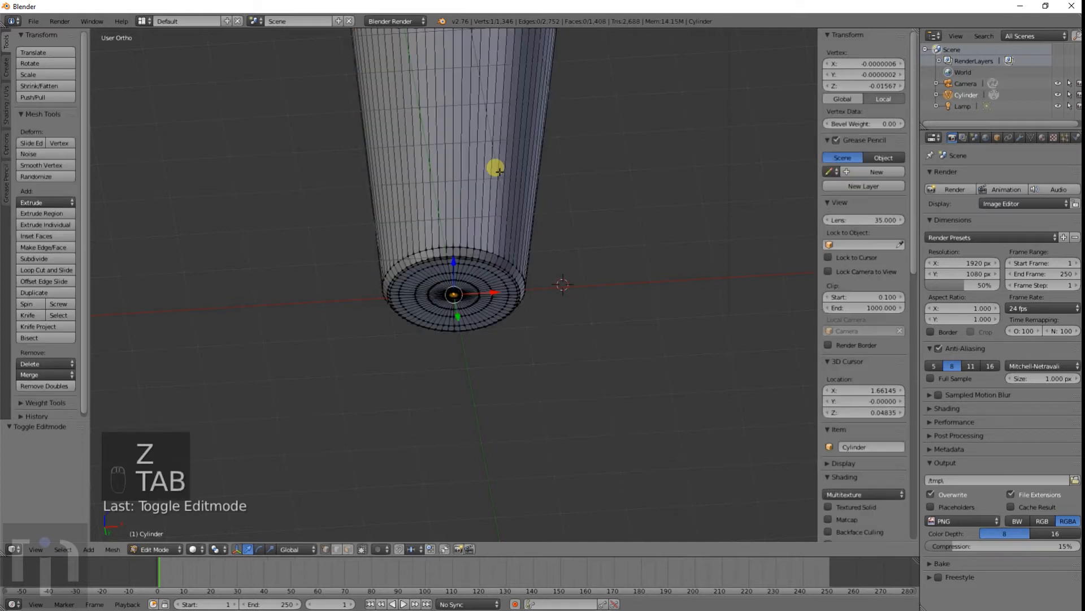
pyautogui.press('Tab')
# Apply smooth shading to the glass and check its rim and side from several angles
pyautogui.moveTo(492, 189); pyautogui.dragTo(465, 243, button='middle')
pyautogui.scroll(6, 460, 280)
pyautogui.moveTo(458, 289); pyautogui.dragTo(498, 312, button='middle')
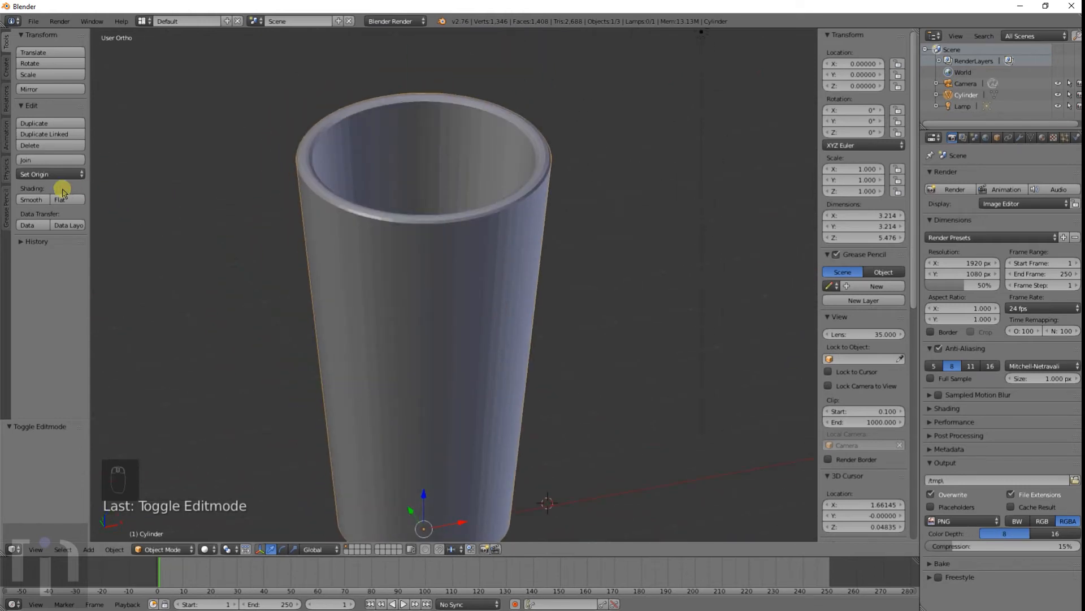
pyautogui.click(32, 200)
pyautogui.moveTo(480, 256)
pyautogui.mouseDown(button='middle')
pyautogui.moveTo(426, 346)
pyautogui.moveTo(509, 249)
pyautogui.moveTo(646, 232)
pyautogui.moveTo(508, 249)
pyautogui.moveTo(412, 242)
pyautogui.moveTo(473, 254)
pyautogui.mouseUp(button='middle')
pyautogui.scroll(-4, 412, 243)
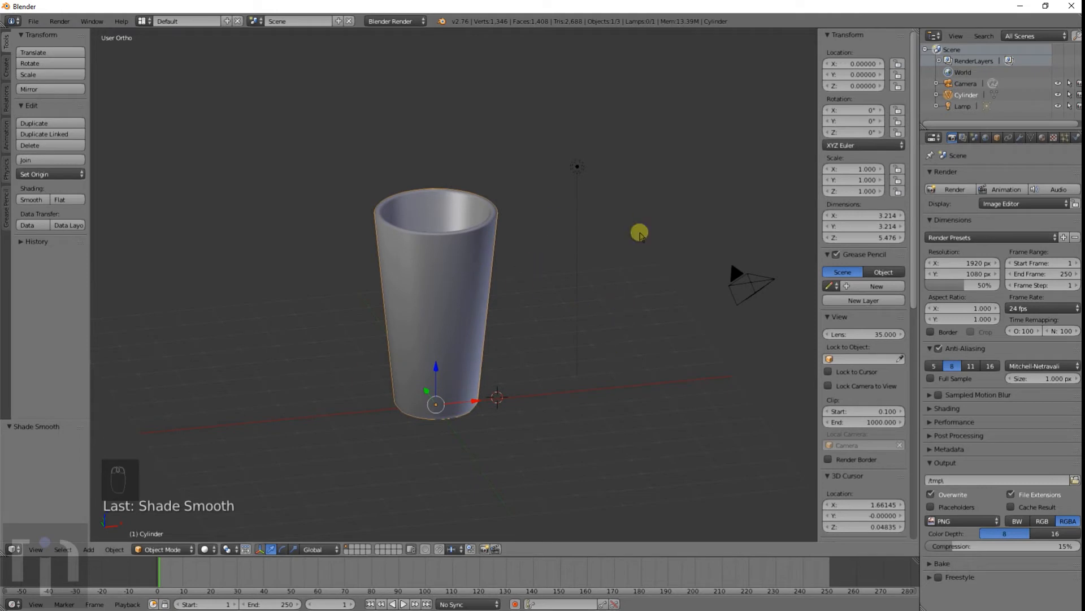
pyautogui.moveTo(408, 322); pyautogui.dragTo(459, 285, button='middle')
pyautogui.moveTo(551, 264)
pyautogui.mouseDown(button='middle')
pyautogui.moveTo(520, 327)
pyautogui.moveTo(545, 235)
pyautogui.moveTo(543, 247)
pyautogui.mouseUp(button='middle')
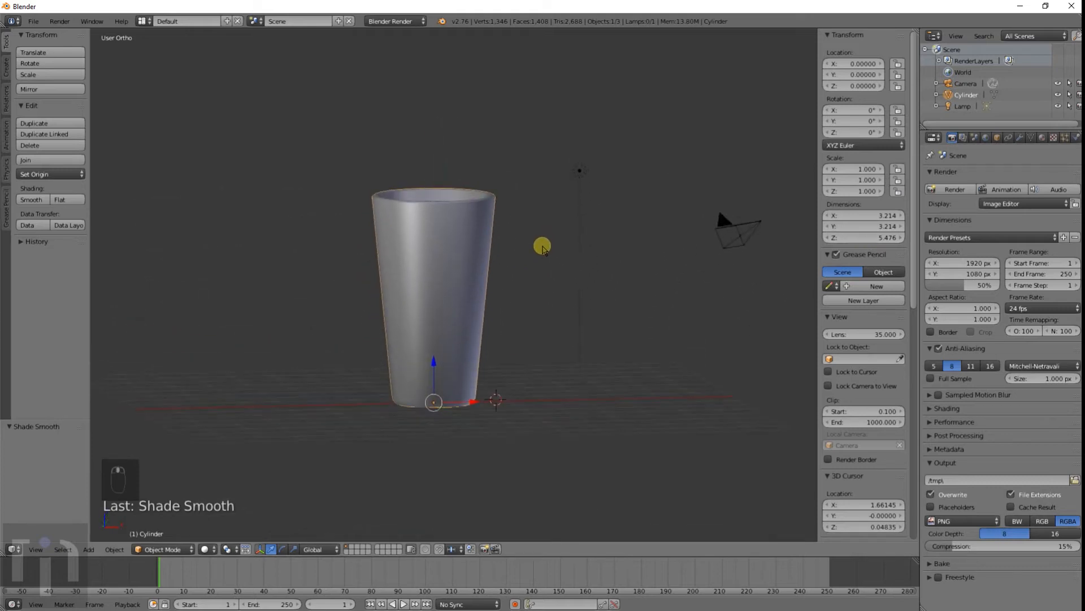
# Try scaling the whole glass up to about 21.659 times its size and undo the scaling
pyautogui.scroll(-6, 519, 266)
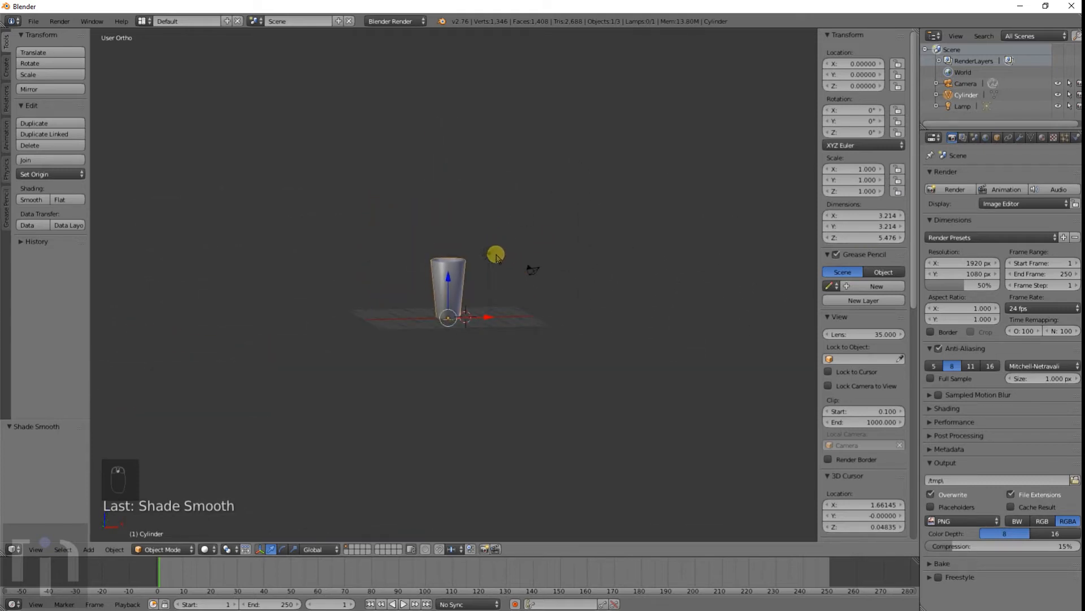
pyautogui.scroll(-2, 494, 249)
pyautogui.press('s')
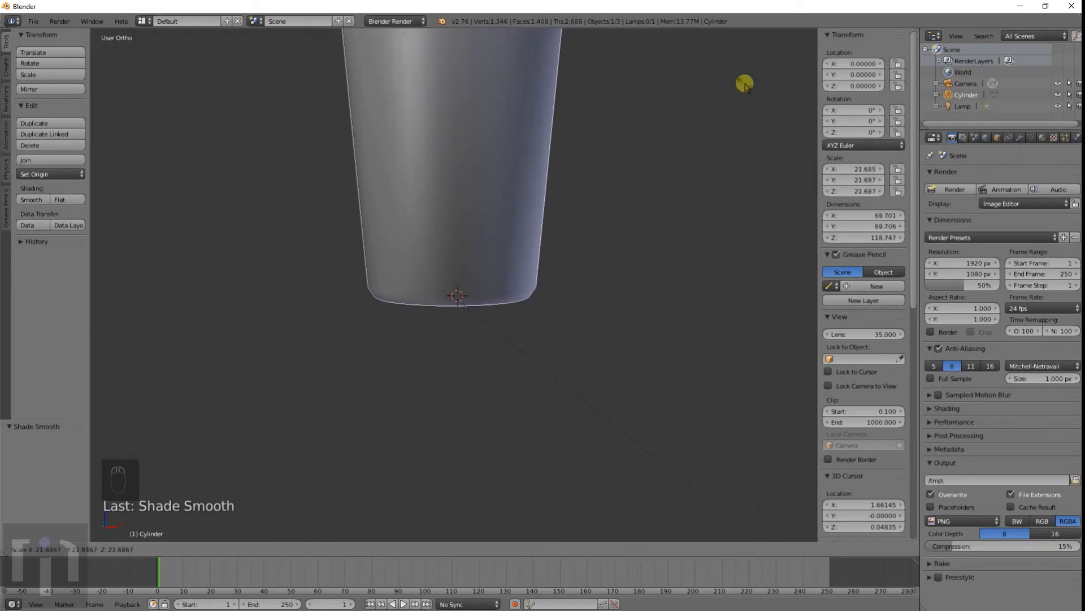
pyautogui.click(614, 284)
pyautogui.scroll(-5, 599, 255)
pyautogui.scroll(3, 514, 236)
pyautogui.moveTo(514, 235); pyautogui.dragTo(511, 318, button='middle')
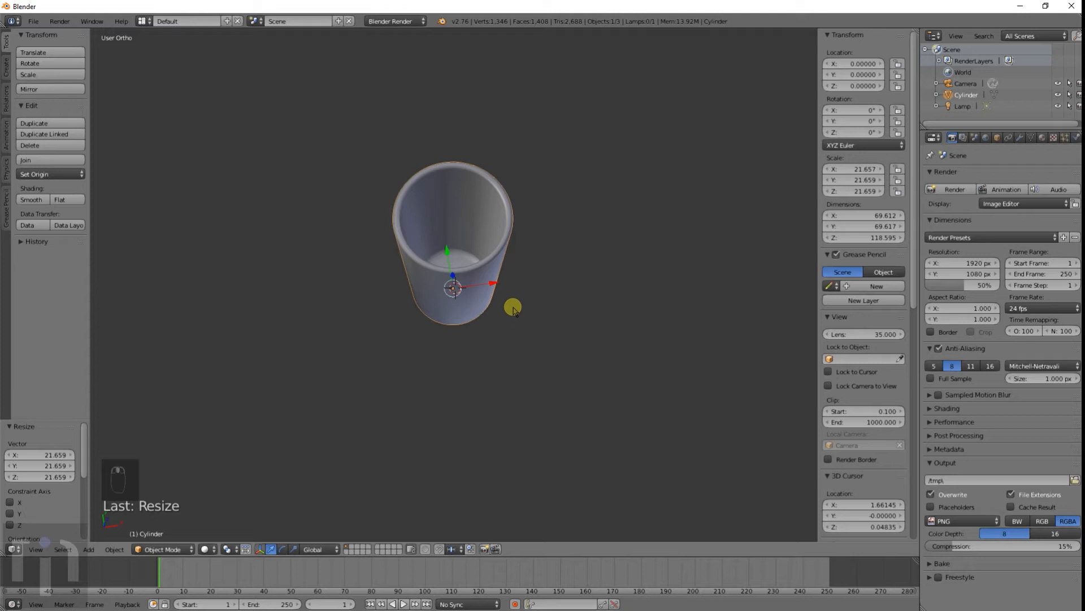
pyautogui.hotkey('ctrl', 'z')
pyautogui.scroll(5, 514, 329)
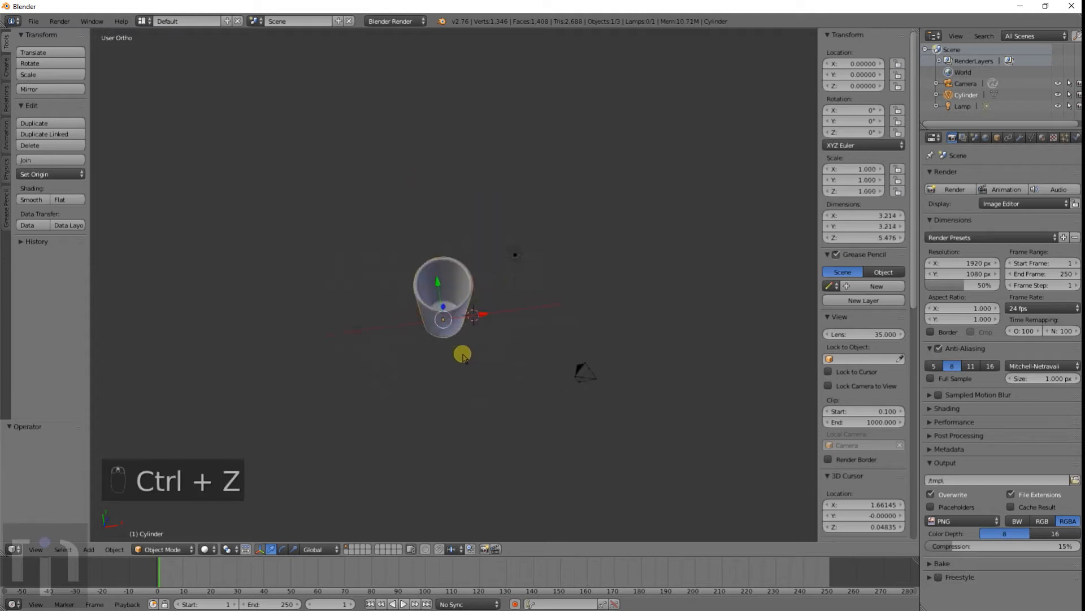
pyautogui.moveTo(463, 355); pyautogui.dragTo(487, 278, button='middle')
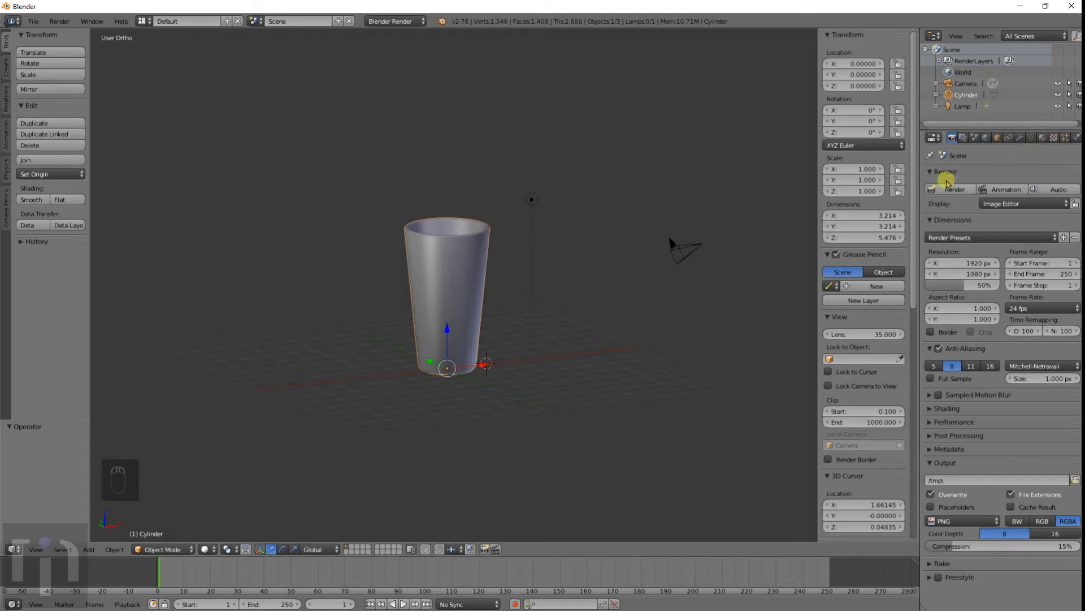
# Render a test image of the glass, examine its framing and return to the 3D view
pyautogui.click(961, 190)
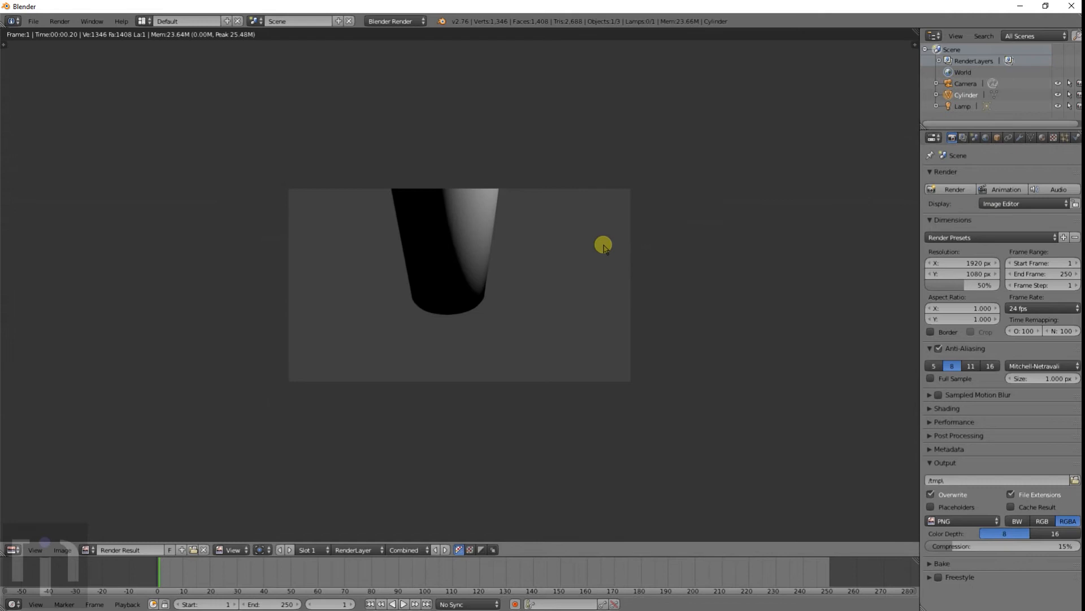
pyautogui.scroll(3, 603, 246)
pyautogui.press('Escape')
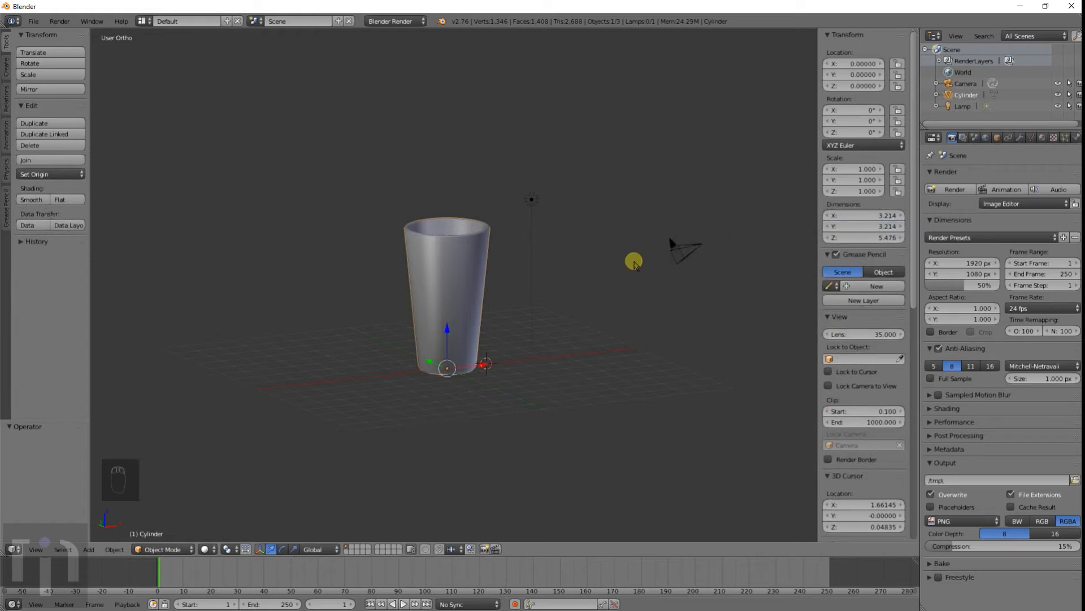
# In camera view, raise the camera and pull it back along its local Z axis to about X 8.745, Y -7.964, Z 8.823, framing the glass
pyautogui.press('KP_0')
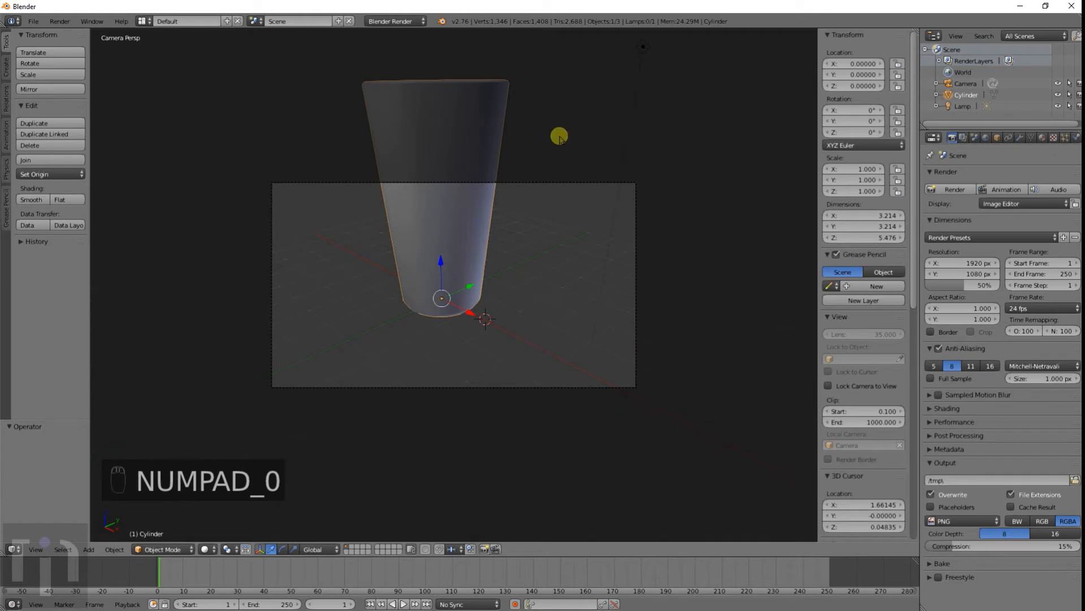
pyautogui.scroll(-3, 528, 271)
pyautogui.scroll(3, 524, 256)
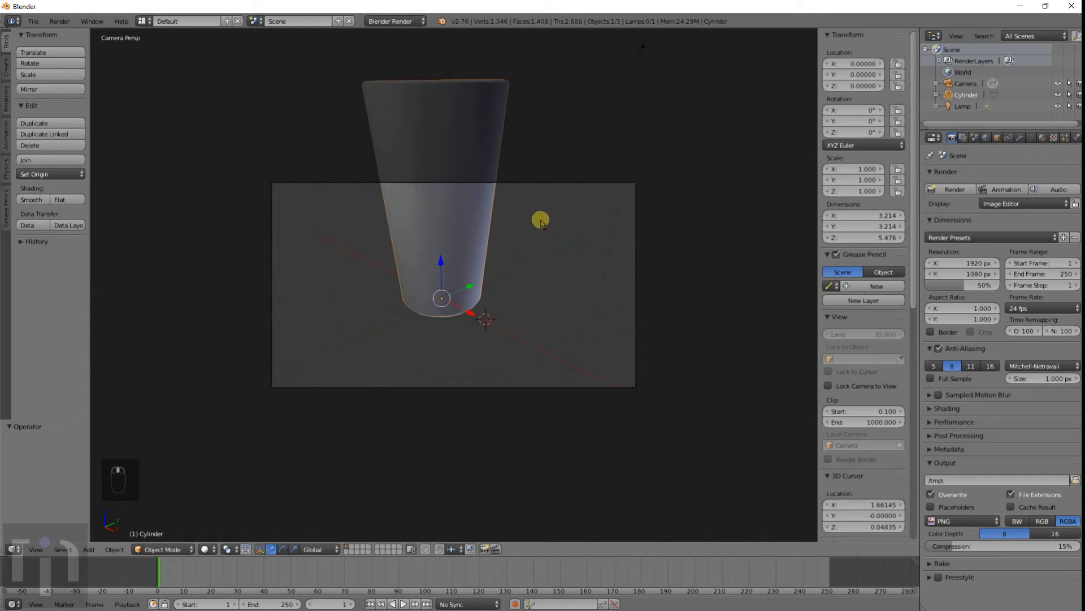
pyautogui.rightClick(521, 179)
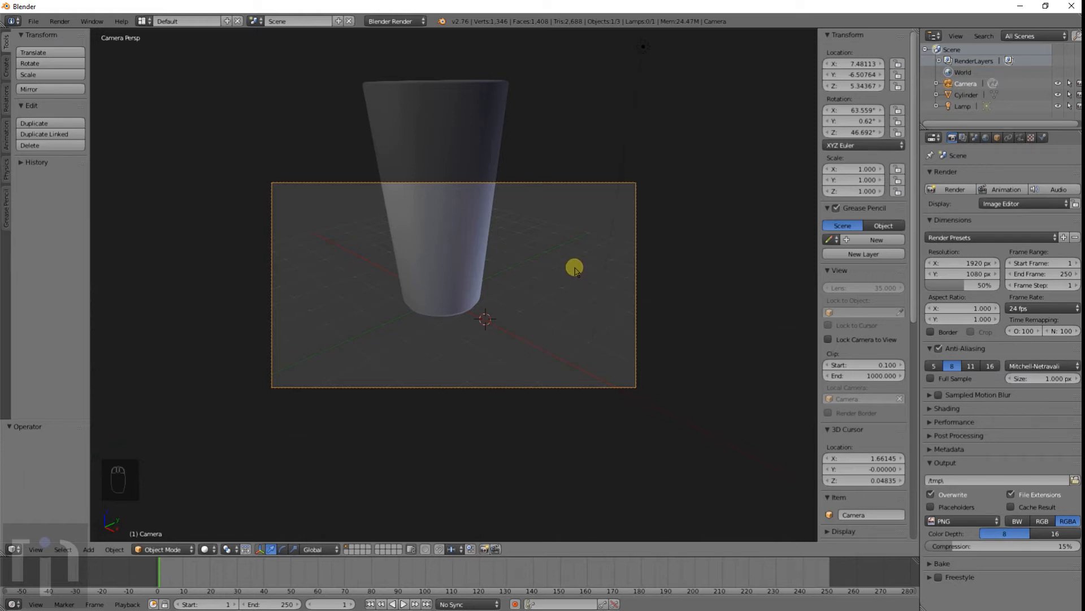
pyautogui.press('g')
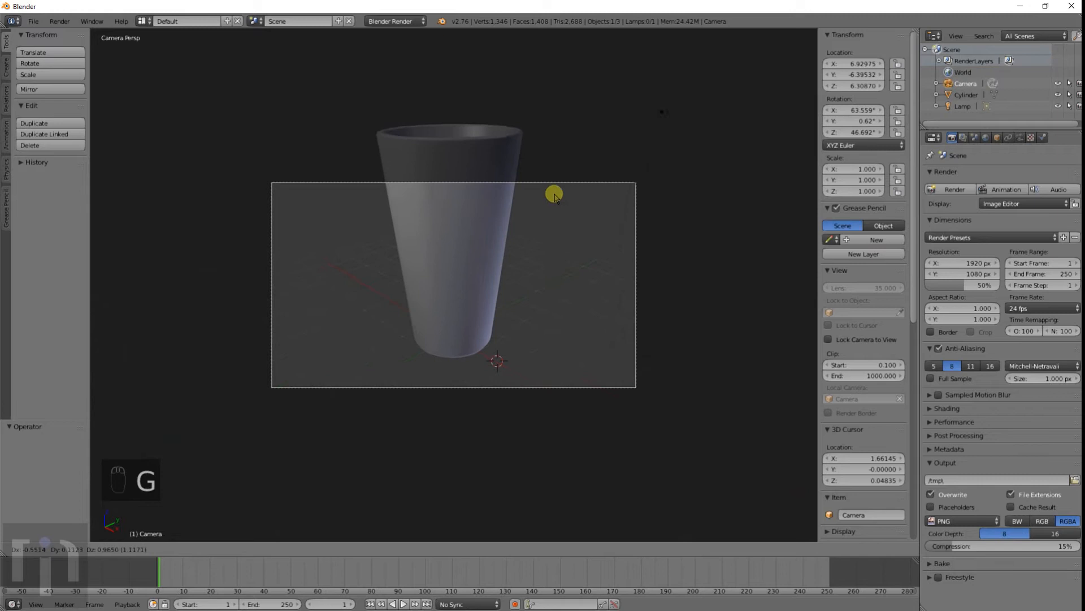
pyautogui.click(564, 120)
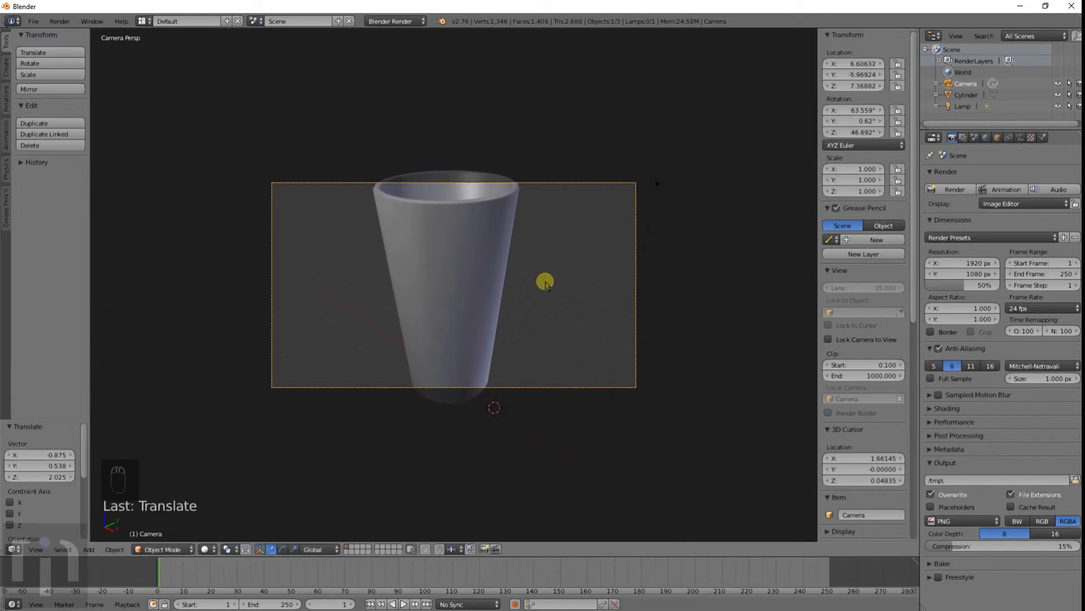
pyautogui.press('g')
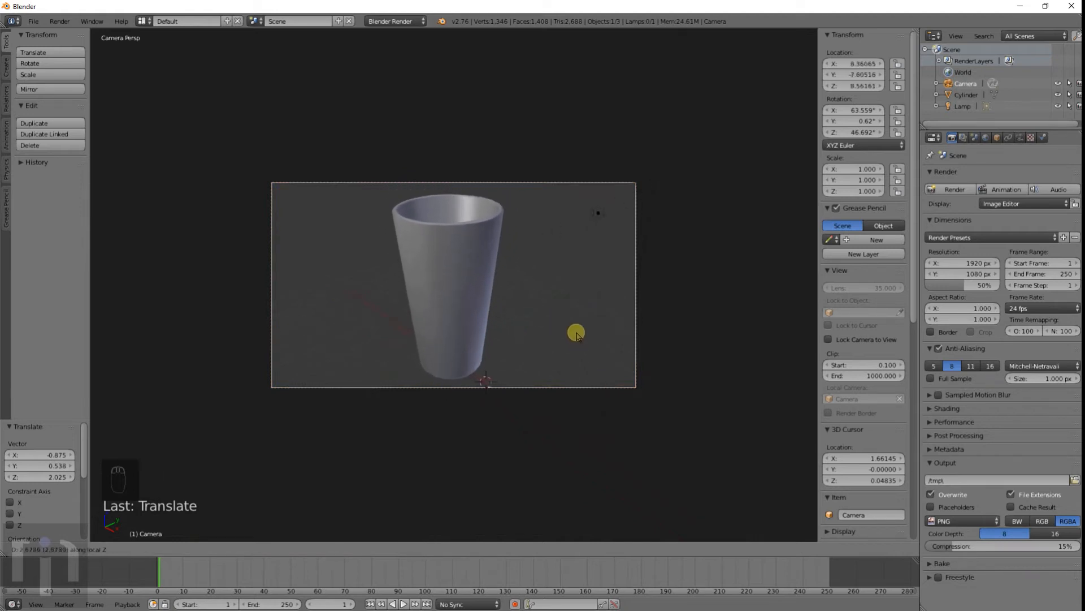
pyautogui.click(523, 344)
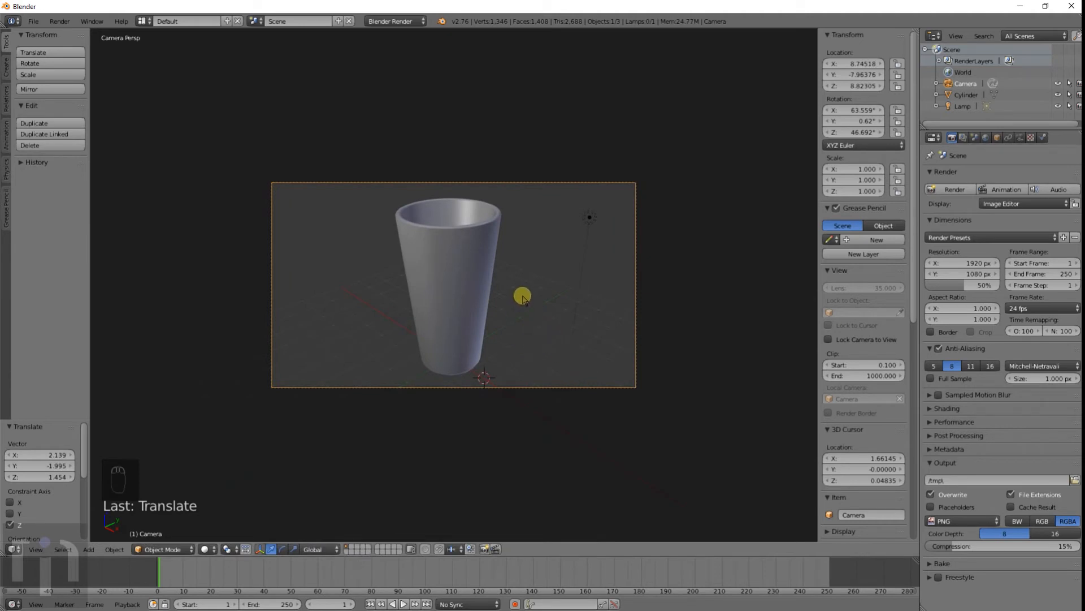
# Raise the lamp about 2.726 units along Z to Z 8.630, rendering the glass before and after to compare the lighting
pyautogui.click(951, 189)
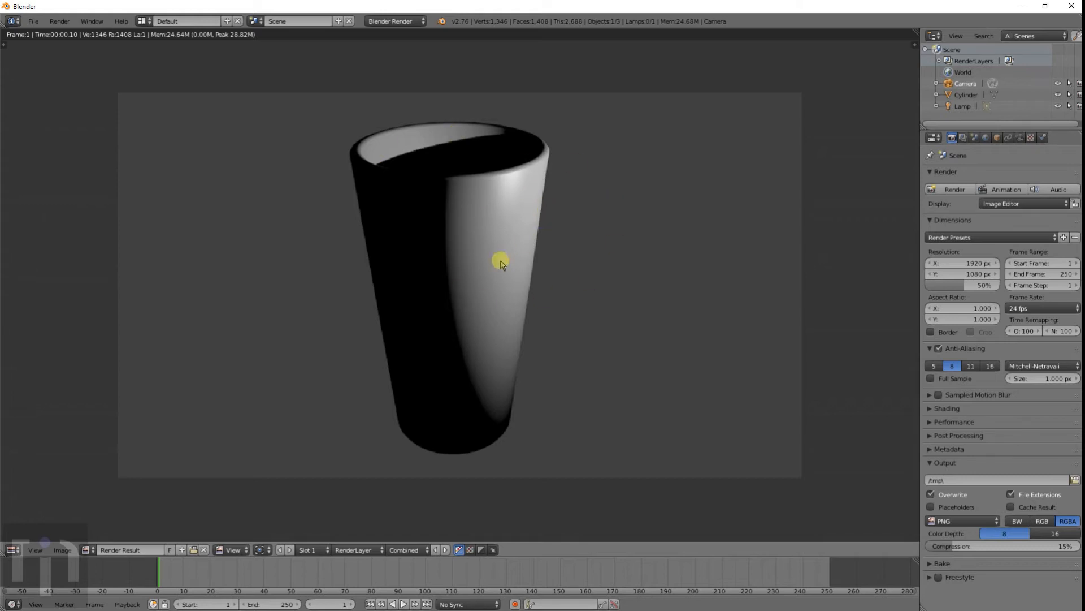
pyautogui.press('Escape')
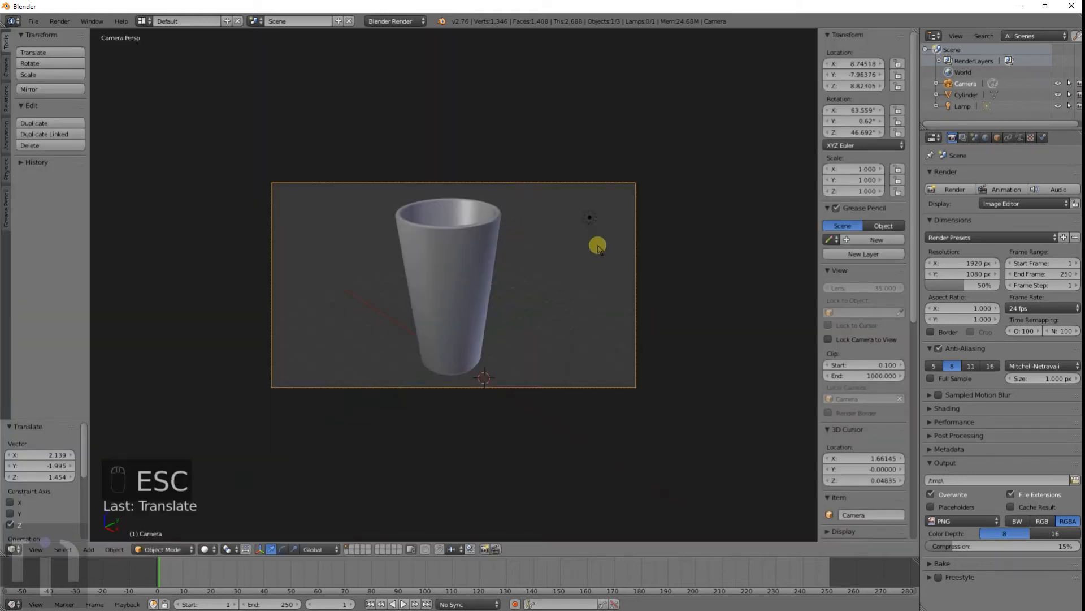
pyautogui.rightClick(588, 221)
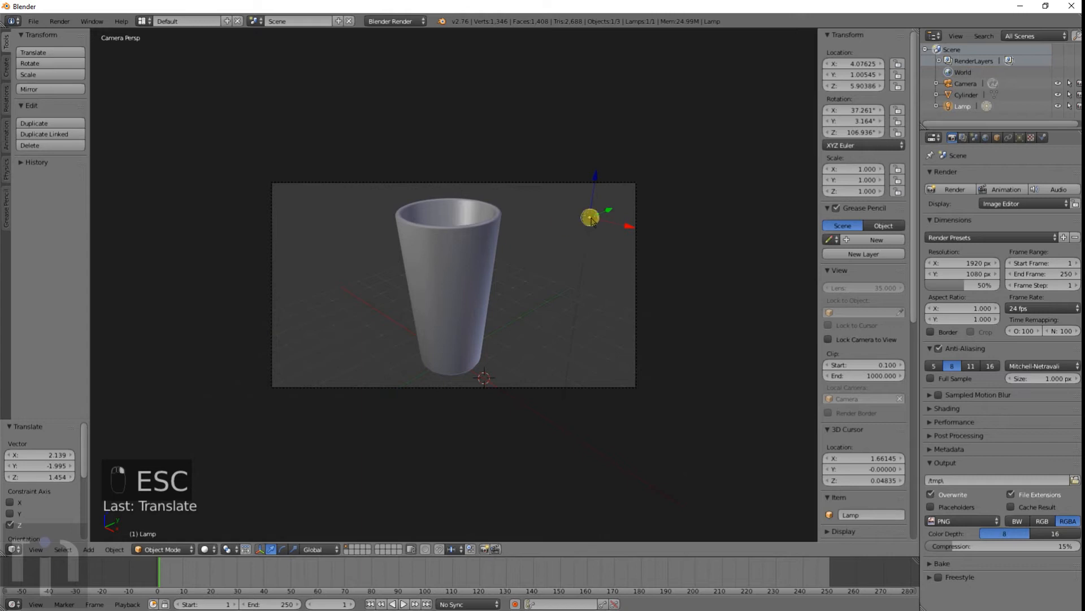
pyautogui.press('g')
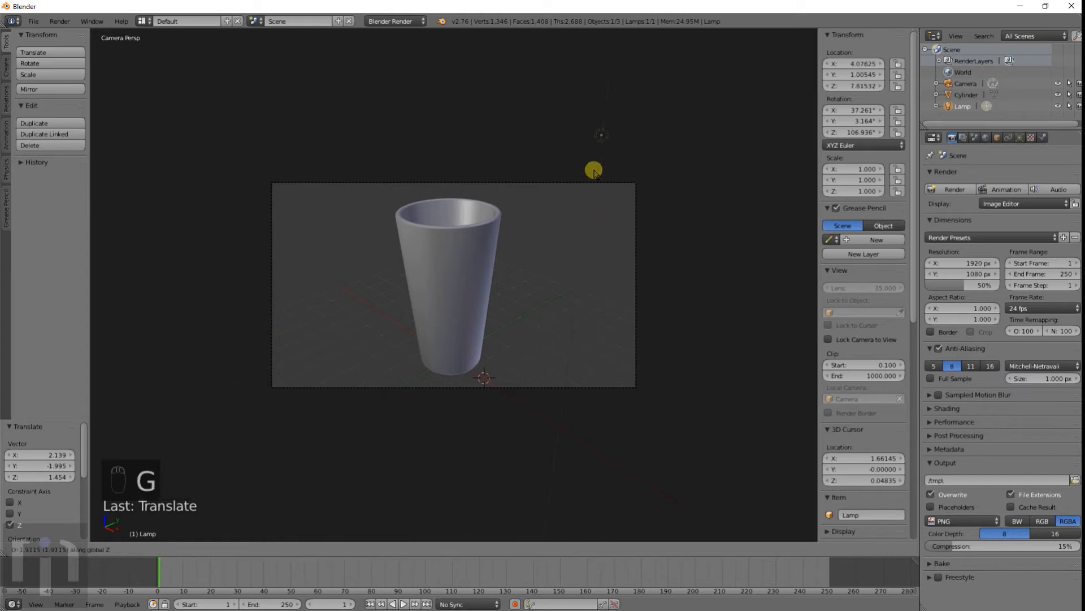
pyautogui.click(604, 134)
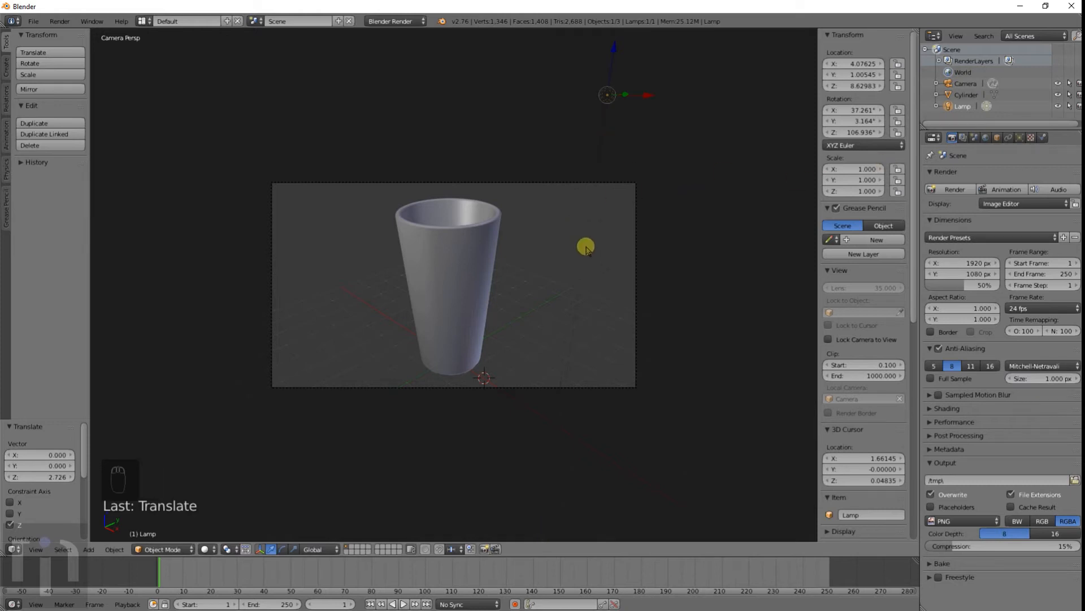
pyautogui.click(941, 191)
pyautogui.press('Escape')
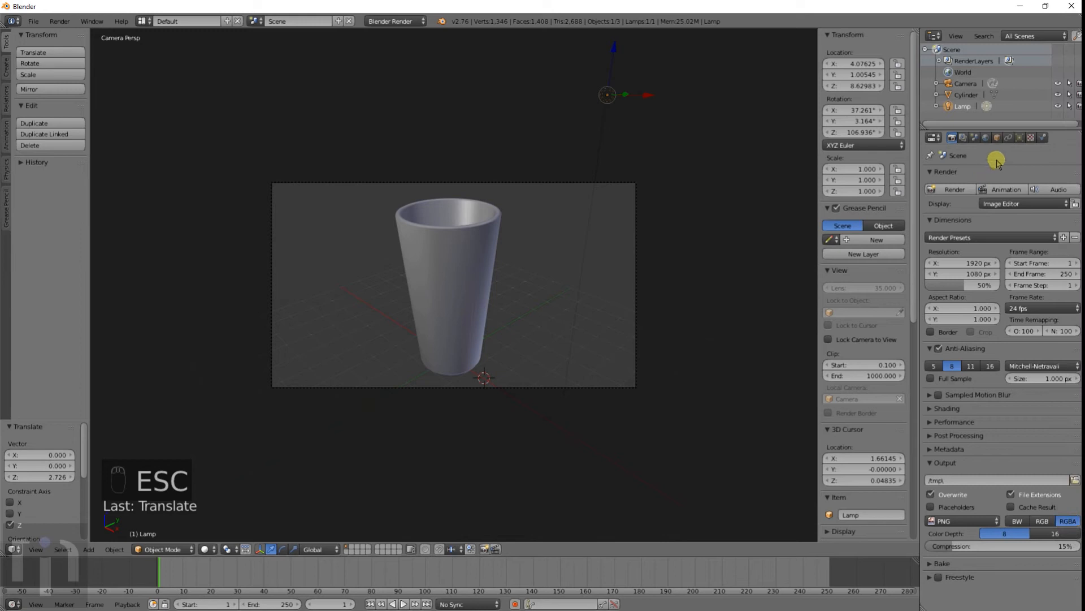
# Compare the Sun, Spot and Area types in the lamp's settings and set the lamp to Sun
pyautogui.click(1019, 138)
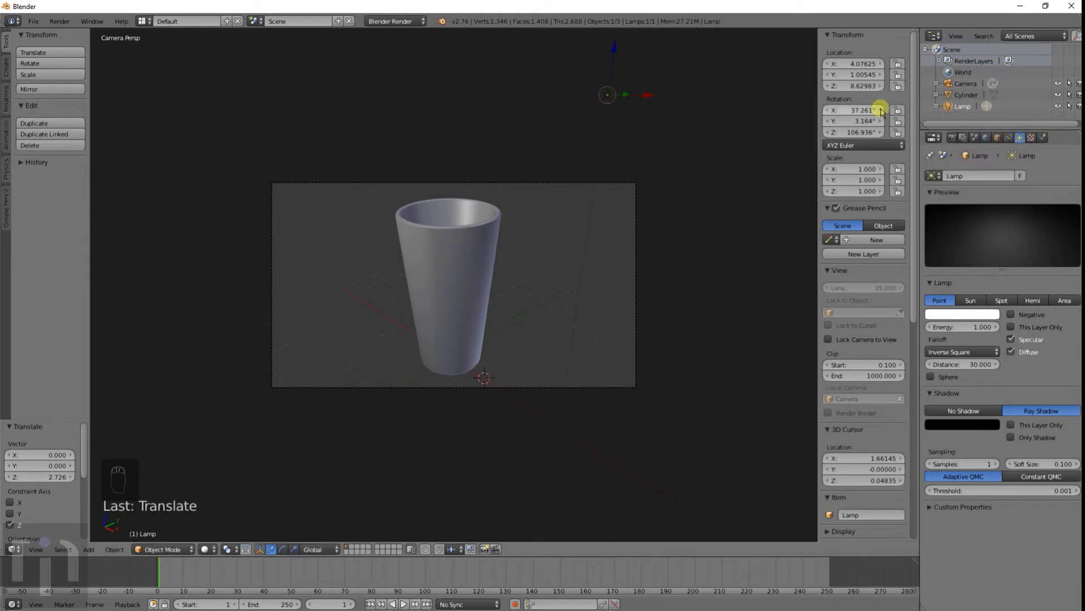
pyautogui.rightClick(431, 248)
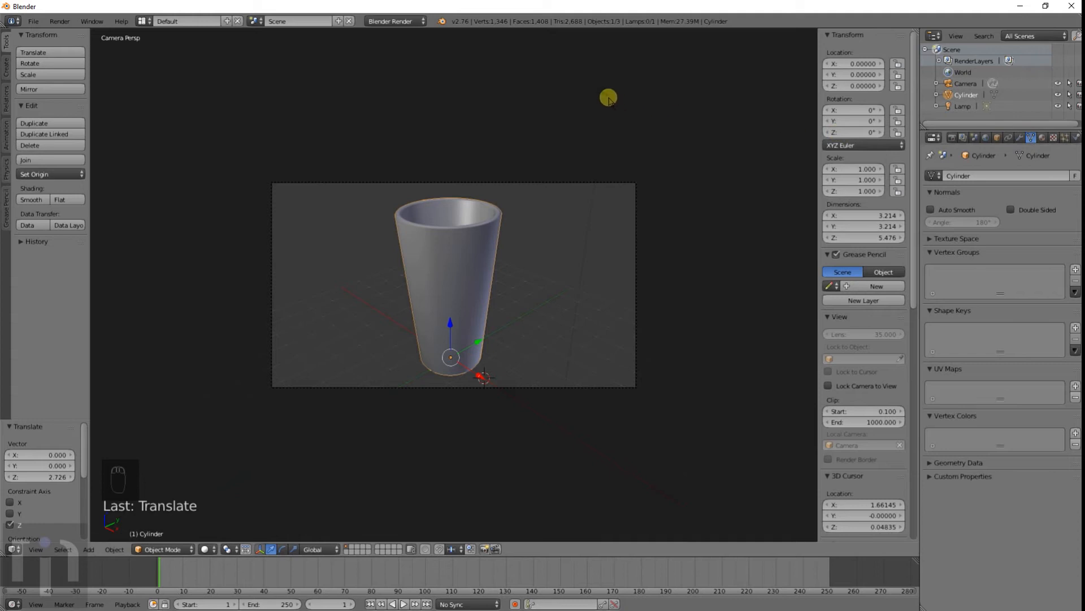
pyautogui.rightClick(607, 95)
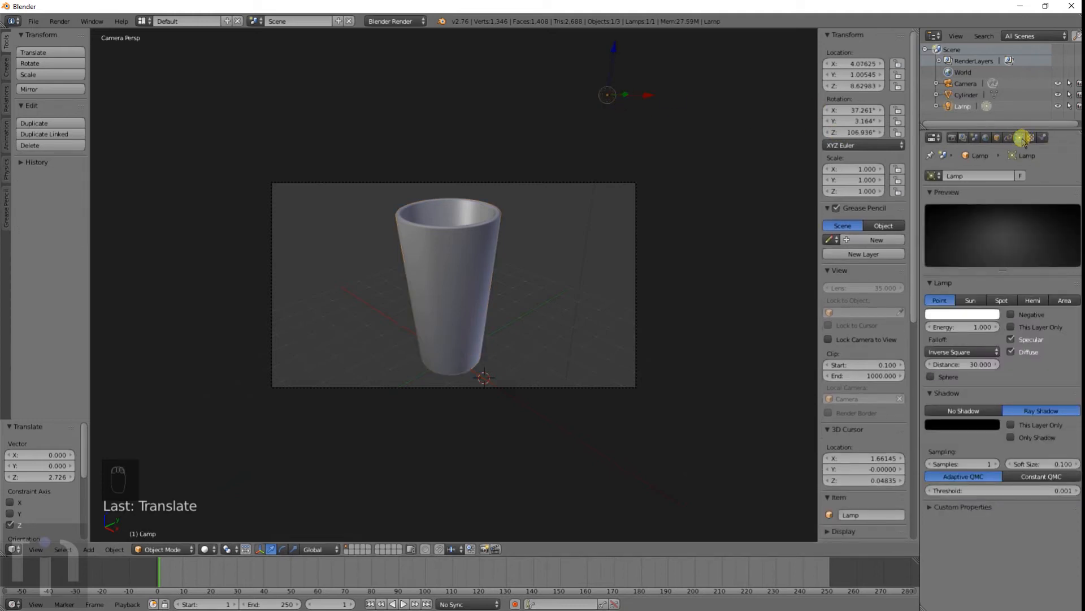
pyautogui.click(969, 301)
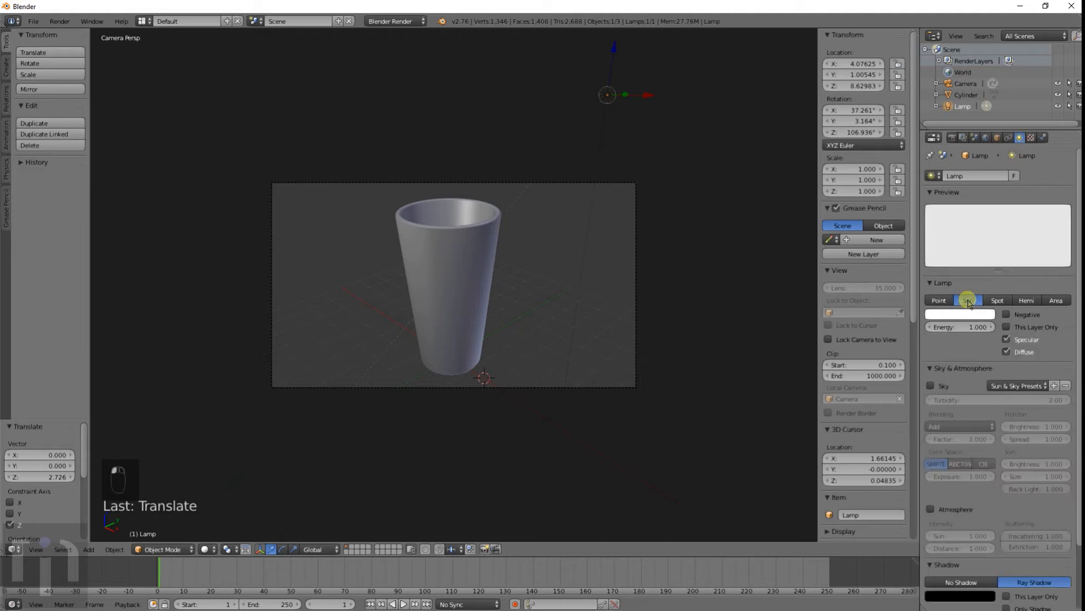
pyautogui.click(997, 301)
pyautogui.click(1031, 301)
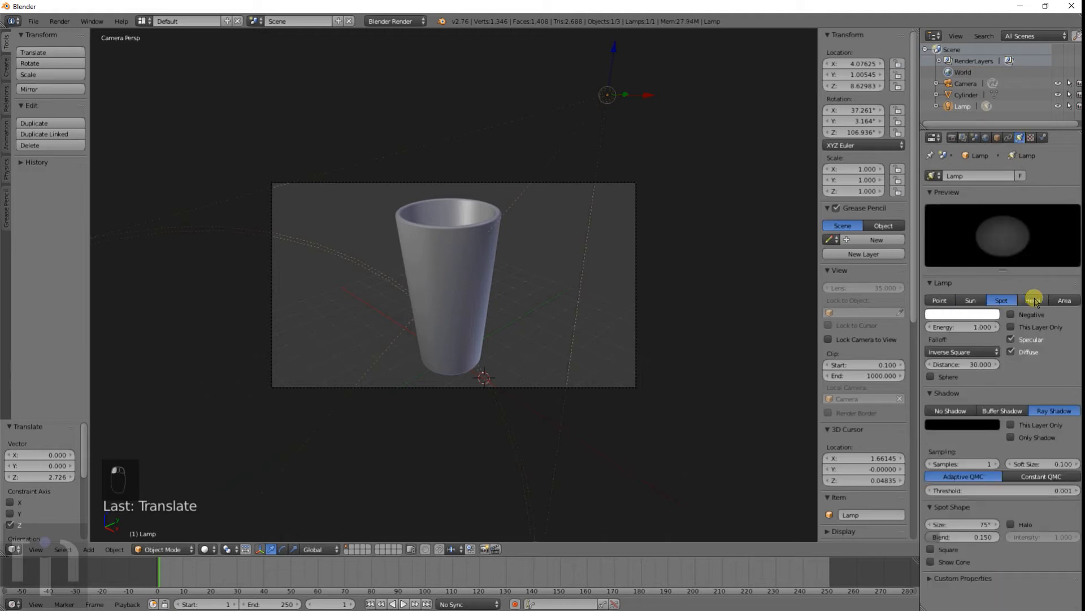
pyautogui.click(1063, 305)
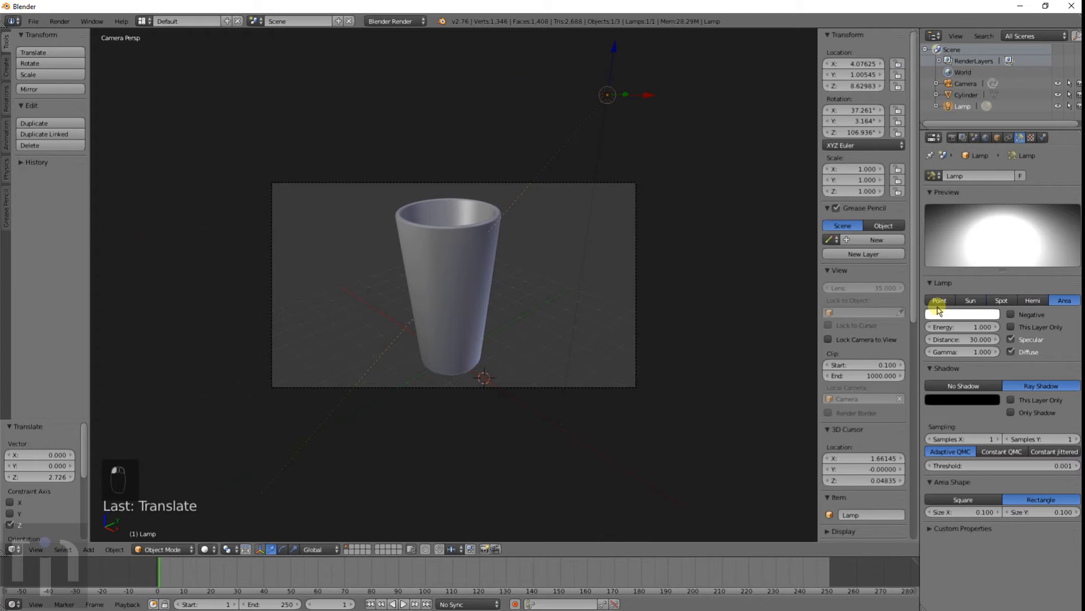
pyautogui.click(967, 301)
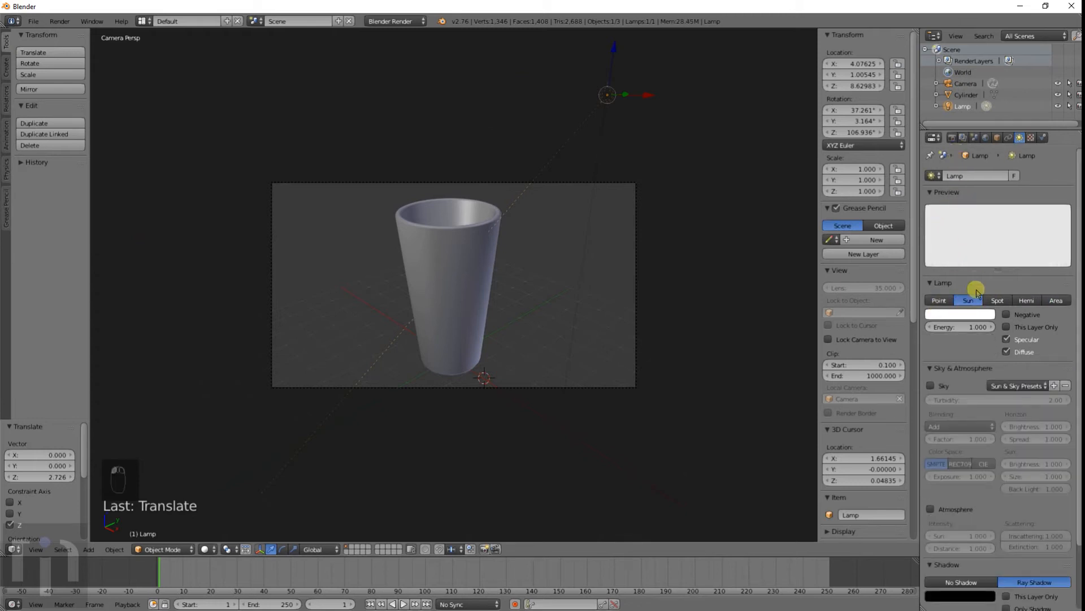
# Render the glass lit by the sun lamp, examine the shadows and return to the 3D view
pyautogui.click(953, 138)
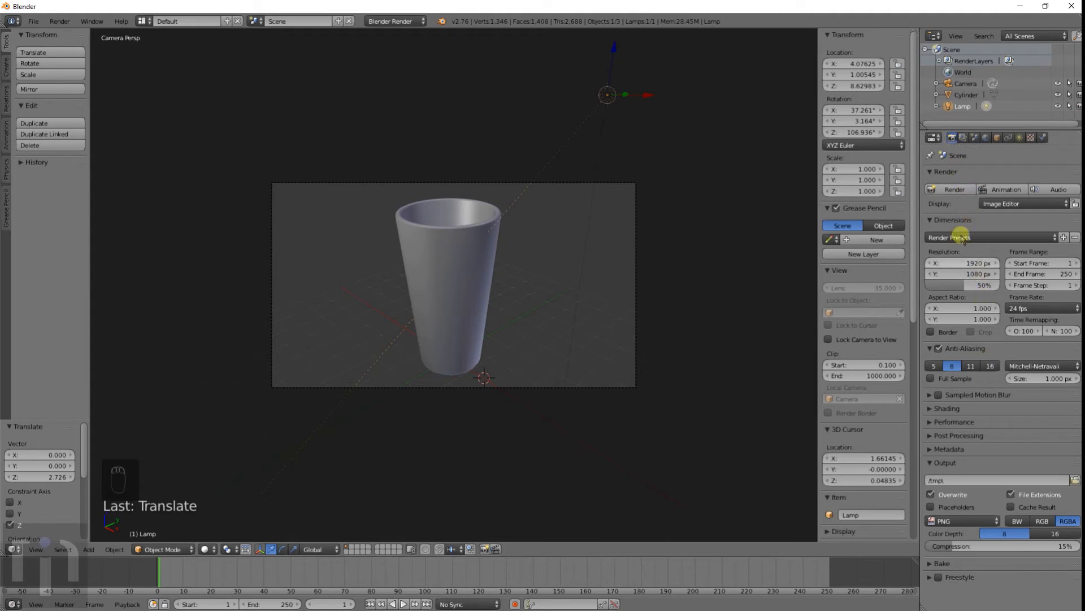
pyautogui.click(954, 190)
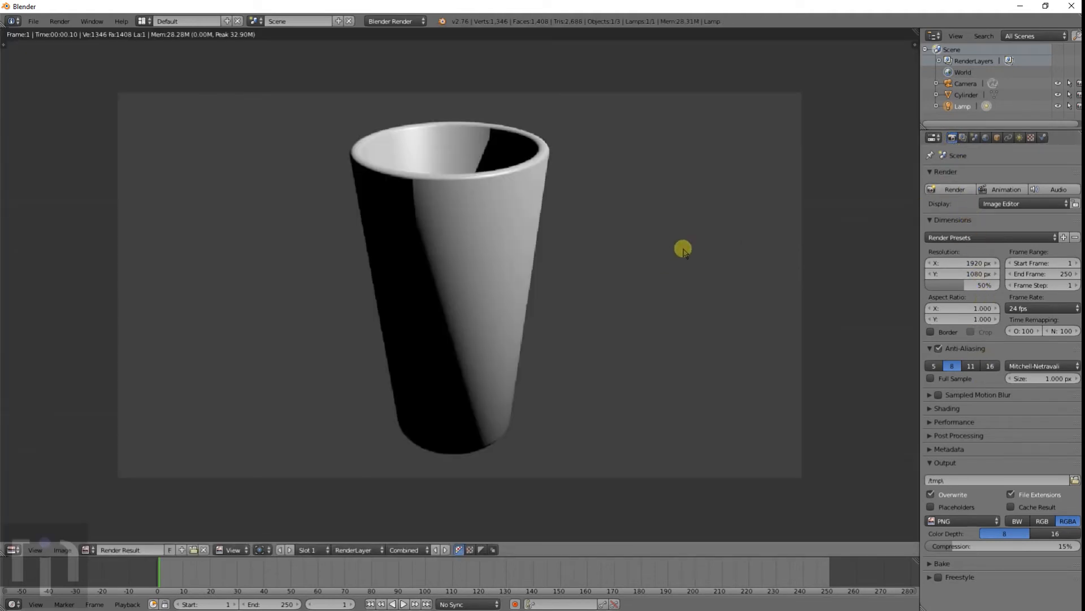
pyautogui.press('Escape')
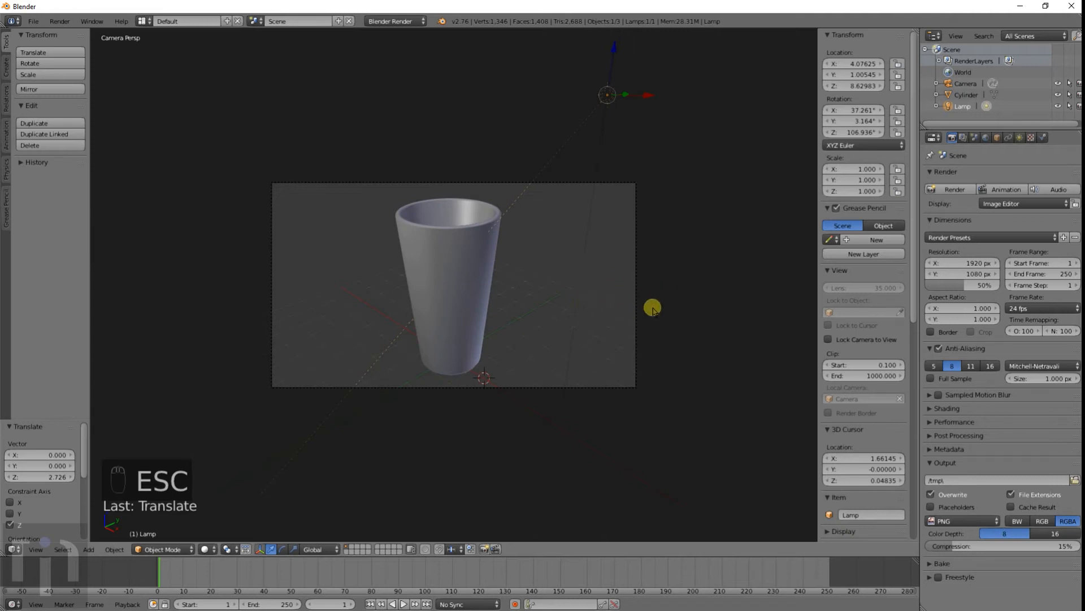
# Rotate the sun lamp about -21.822° around global Y and about -5.424° around global X
pyautogui.moveTo(624, 284); pyautogui.dragTo(645, 277, button='middle')
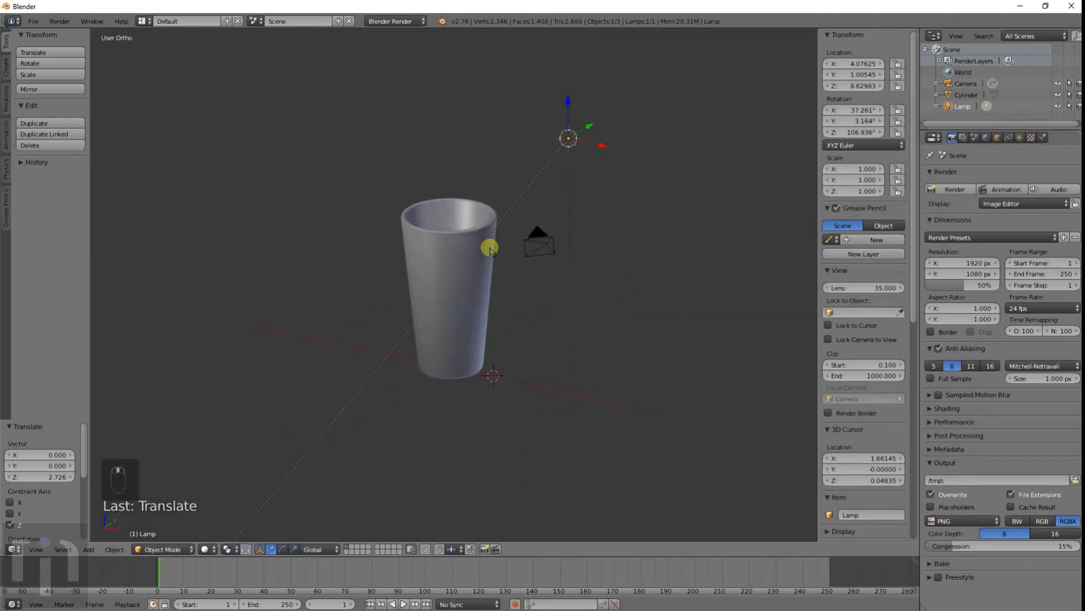
pyautogui.moveTo(629, 297); pyautogui.dragTo(671, 312, button='middle')
pyautogui.press('r')
pyautogui.press('y')
pyautogui.click(788, 312)
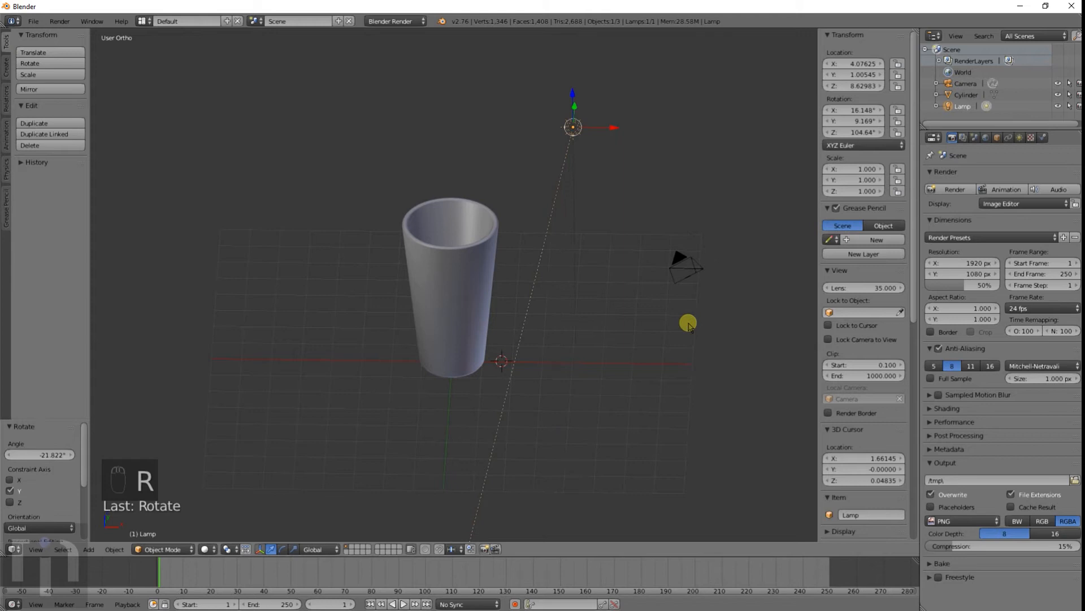
pyautogui.press('r')
pyautogui.press('x')
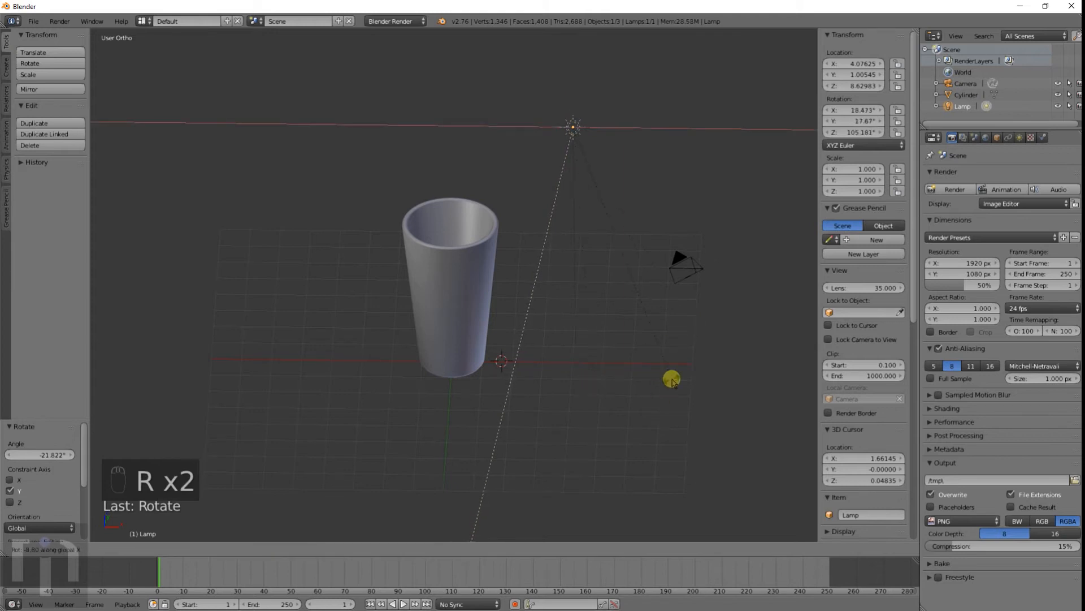
pyautogui.click(720, 305)
# Rotate the sun lamp further around X and Y to about X 0.491°, Y -2.239°, Z 105.309° and render the glass to check the lighting
pyautogui.moveTo(676, 330); pyautogui.dragTo(546, 357, button='middle')
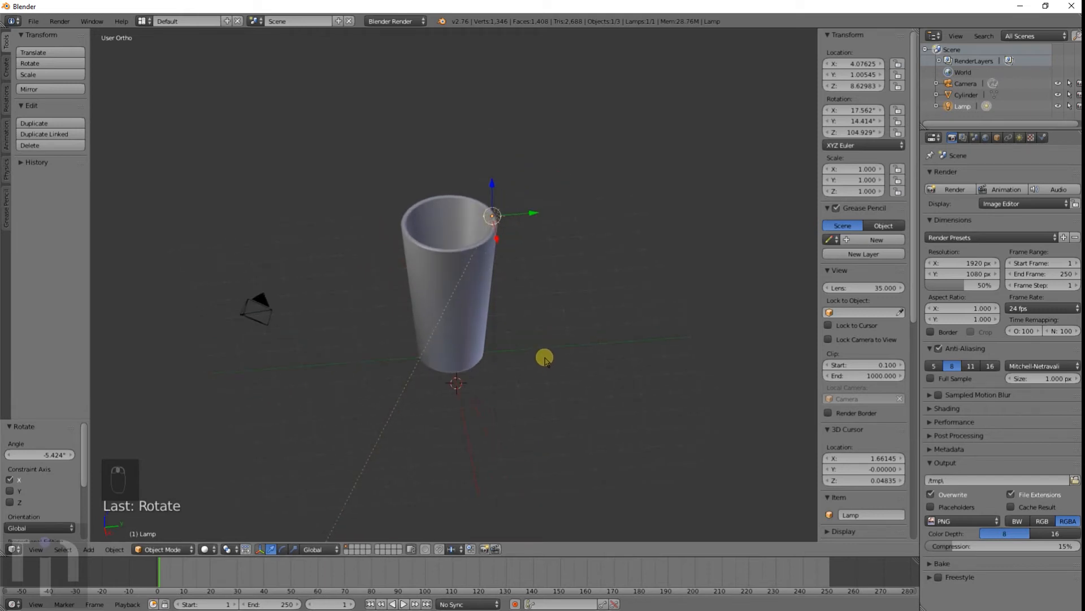
pyautogui.press('r')
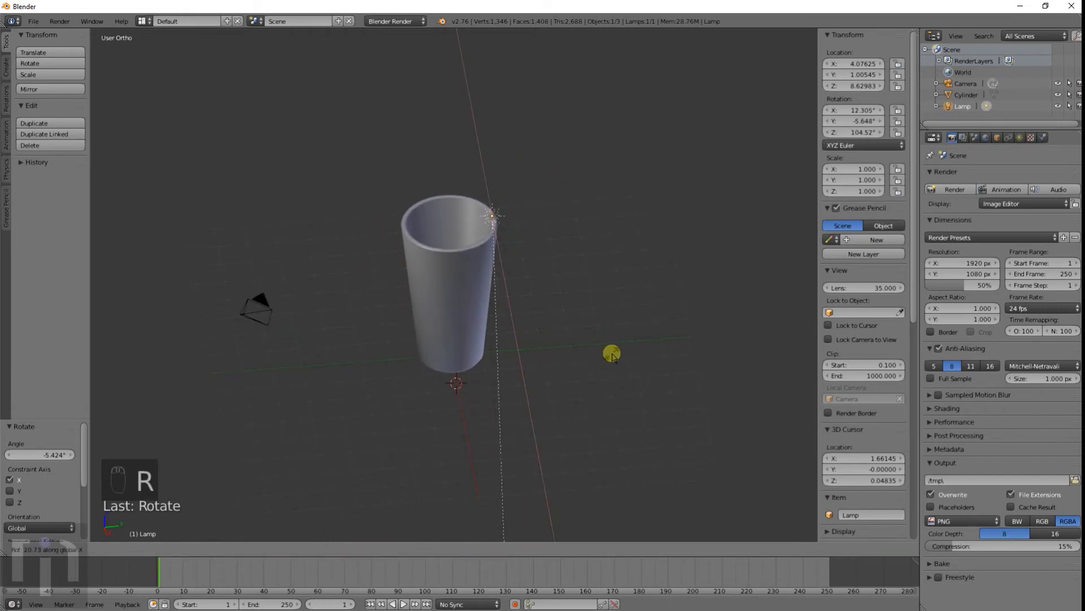
pyautogui.click(611, 354)
pyautogui.moveTo(507, 373); pyautogui.dragTo(564, 395, button='middle')
pyautogui.press('r')
pyautogui.press('y')
pyautogui.click(673, 343)
pyautogui.click(954, 188)
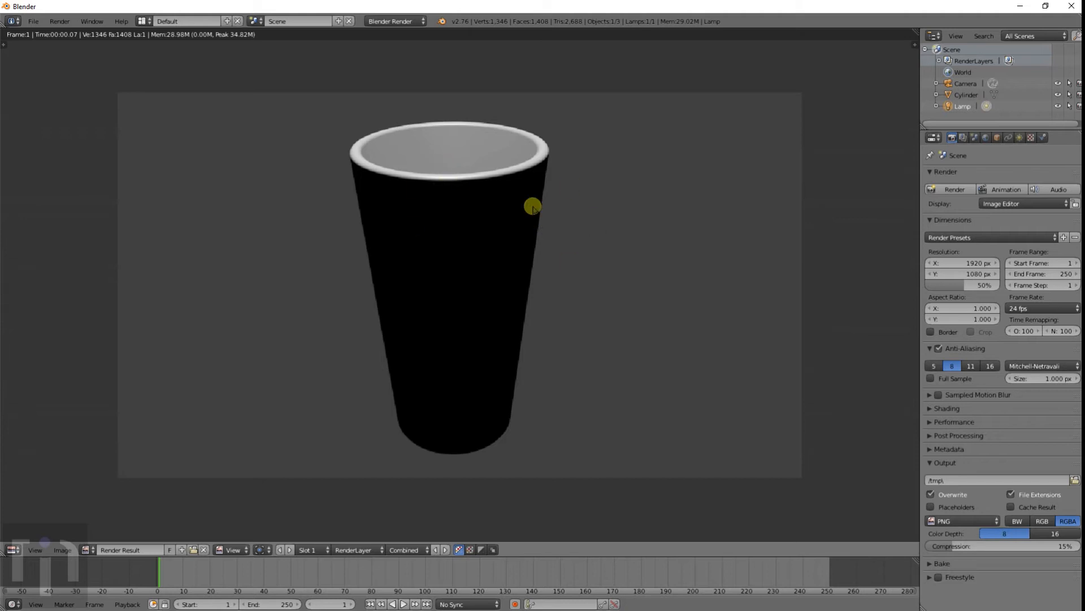
pyautogui.press('Escape')
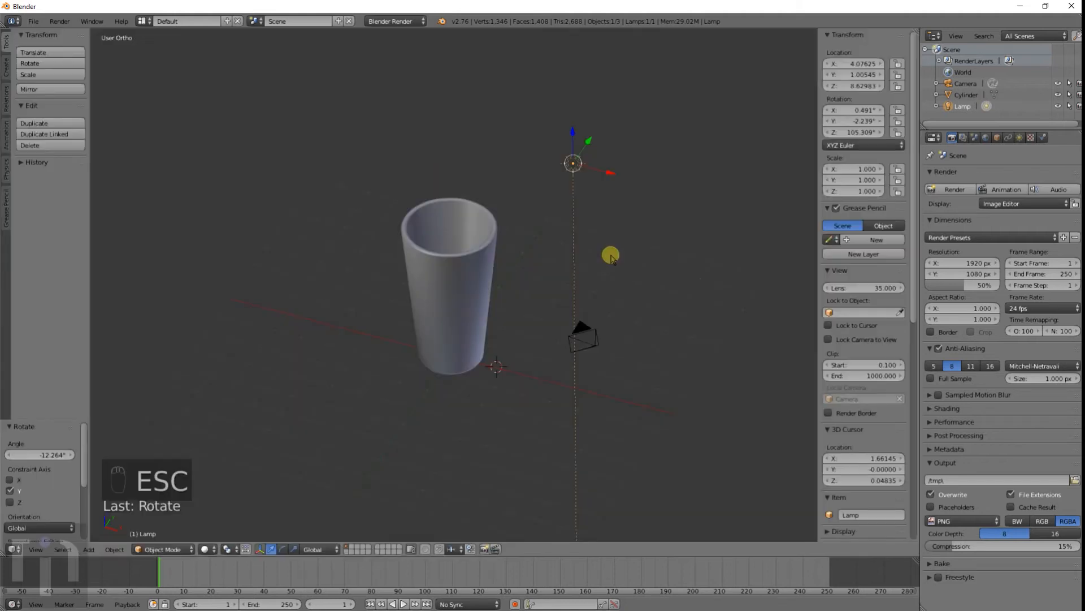
# Rotate the sun lamp about -48.184° around global X
pyautogui.press('r')
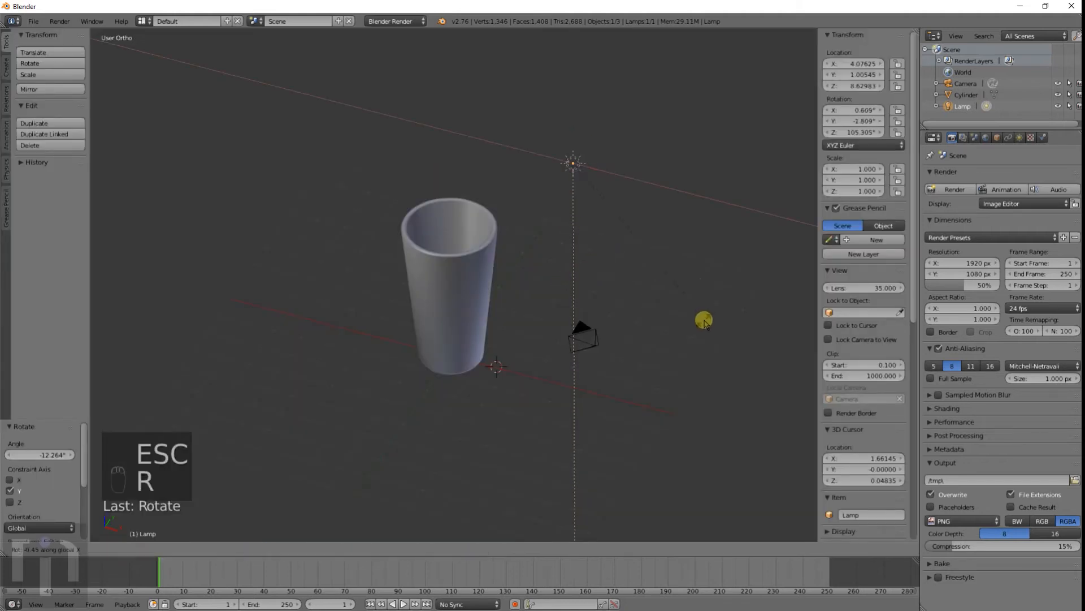
pyautogui.click(554, 305)
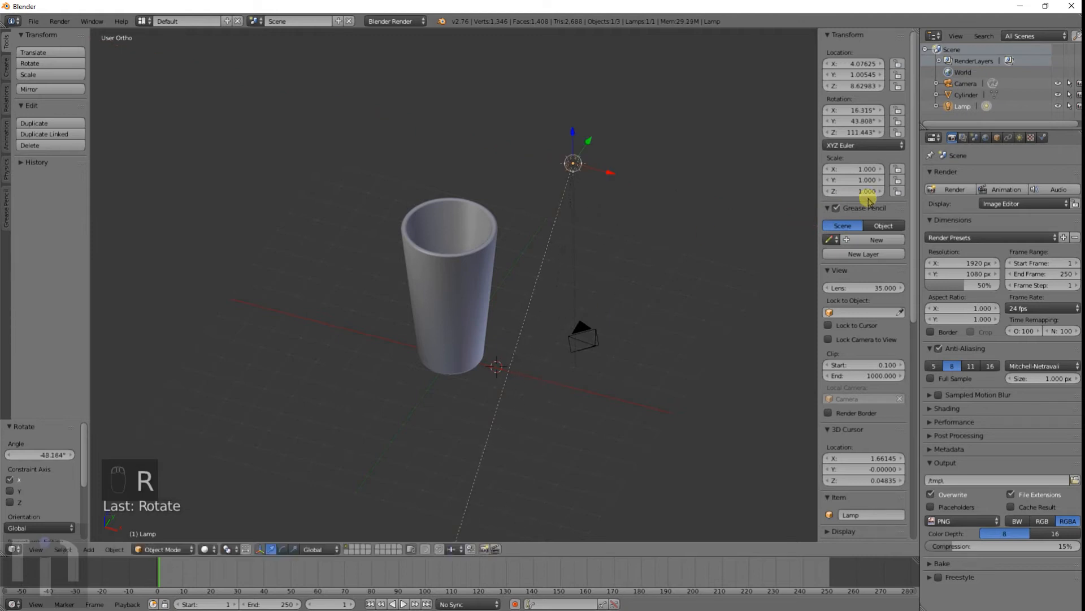
pyautogui.moveTo(676, 287); pyautogui.dragTo(642, 286, button='middle')
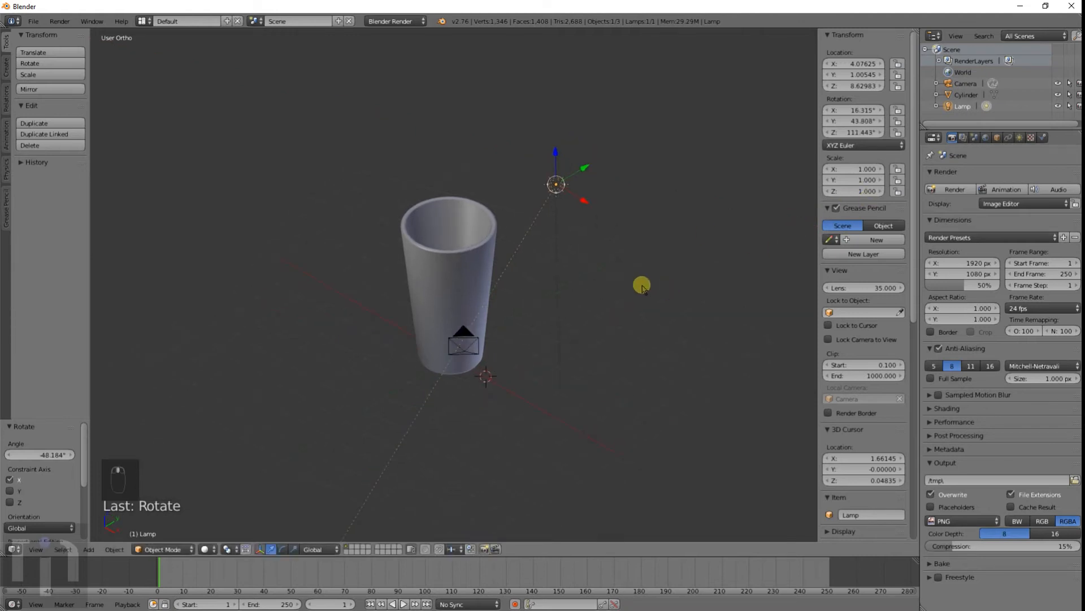
# Preview the glass with Rendered viewport shading in camera view and from another angle, then restore Solid shading
pyautogui.press('KP_0')
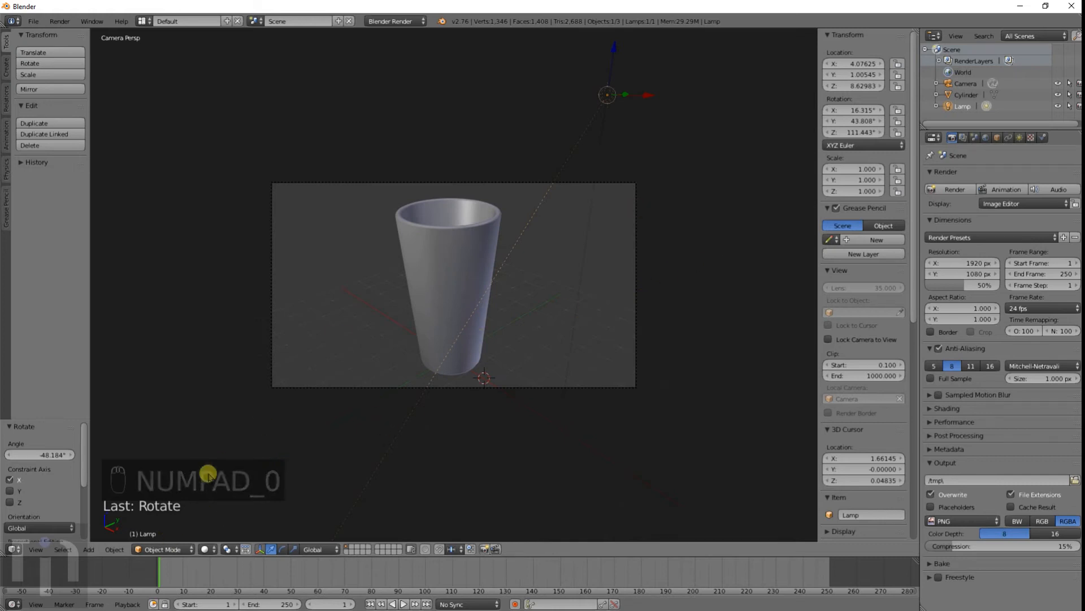
pyautogui.click(172, 549)
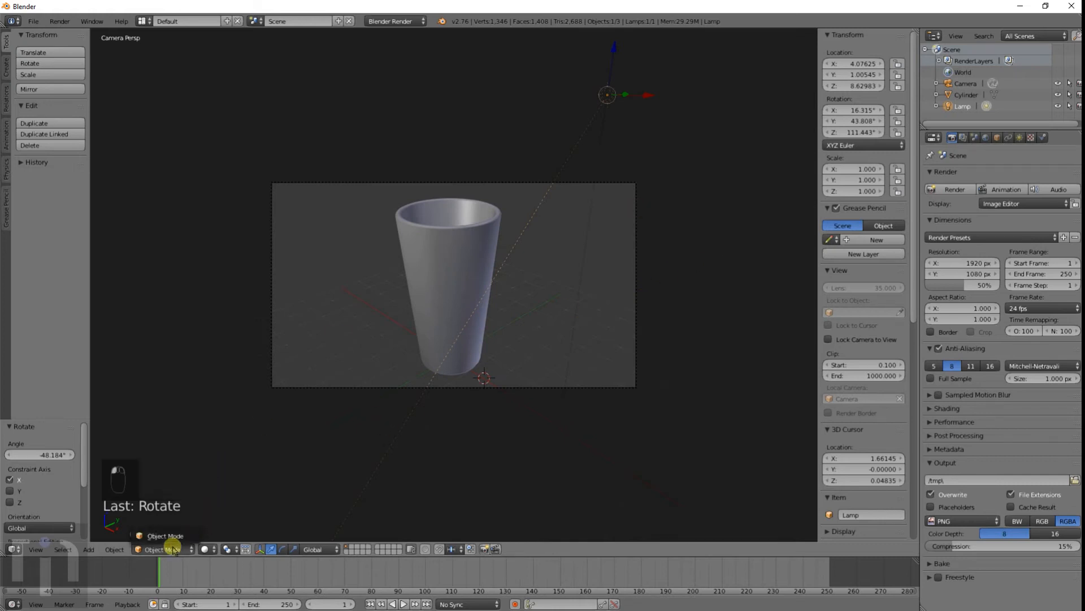
pyautogui.click(204, 549)
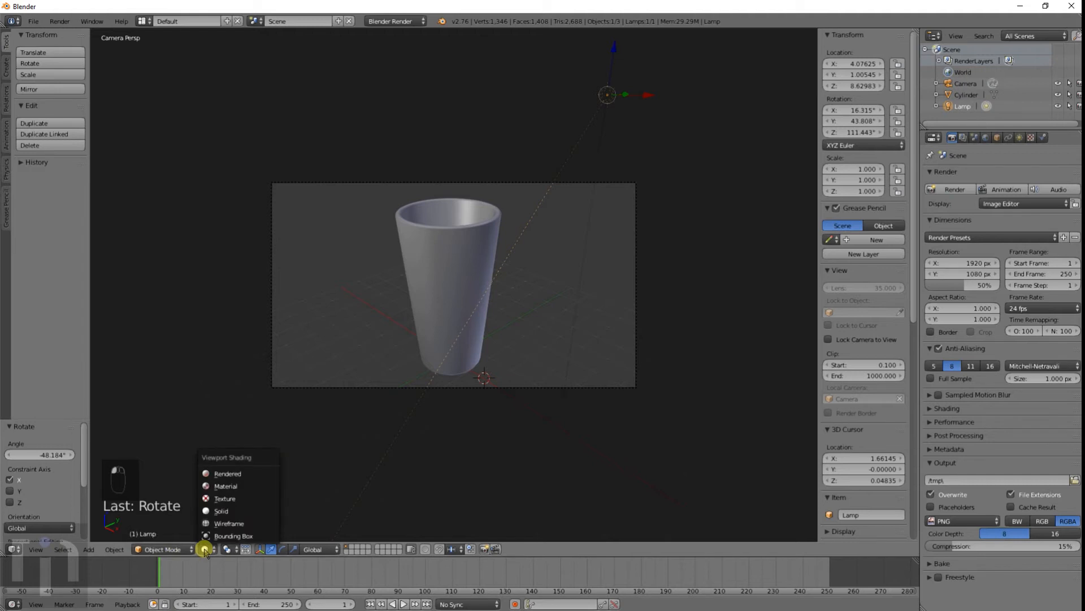
pyautogui.click(226, 473)
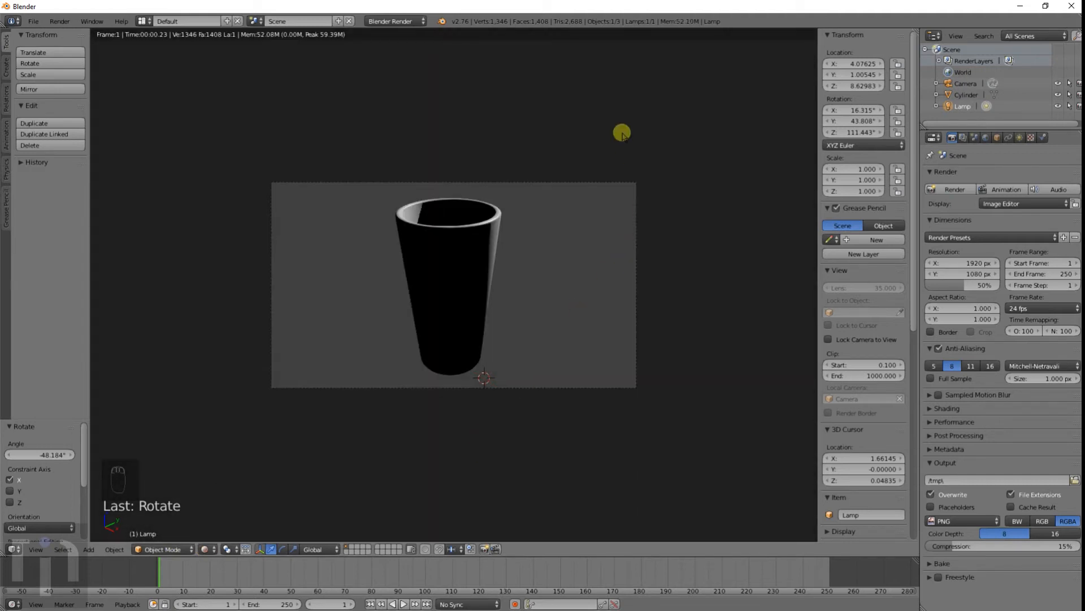
pyautogui.moveTo(653, 232)
pyautogui.mouseDown(button='middle')
pyautogui.moveTo(610, 245)
pyautogui.moveTo(553, 311)
pyautogui.moveTo(501, 317)
pyautogui.moveTo(506, 223)
pyautogui.moveTo(516, 250)
pyautogui.mouseUp(button='middle')
pyautogui.scroll(4, 515, 248)
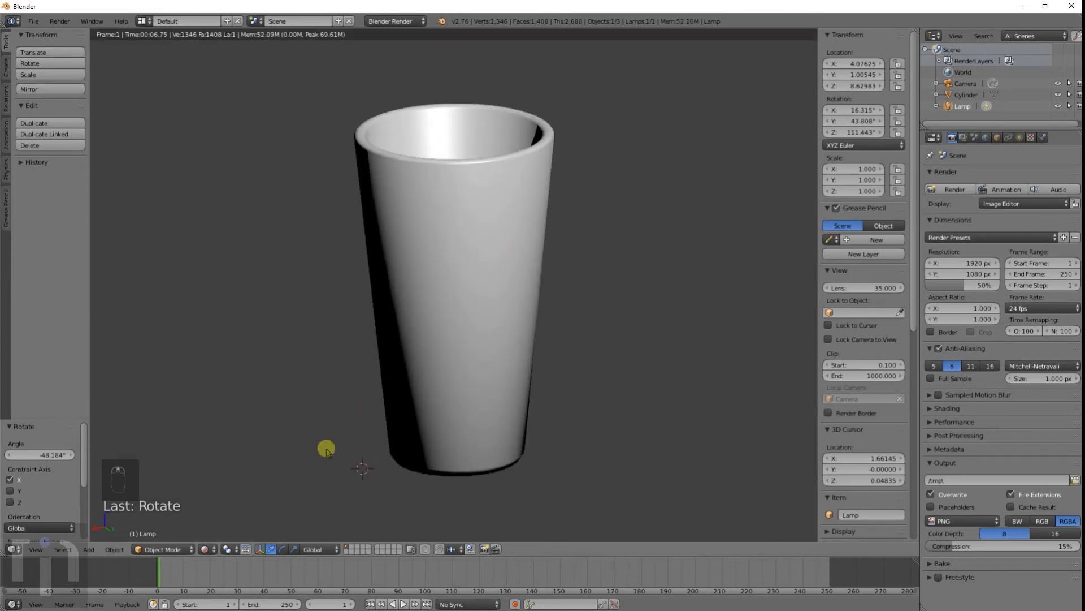
pyautogui.click(210, 547)
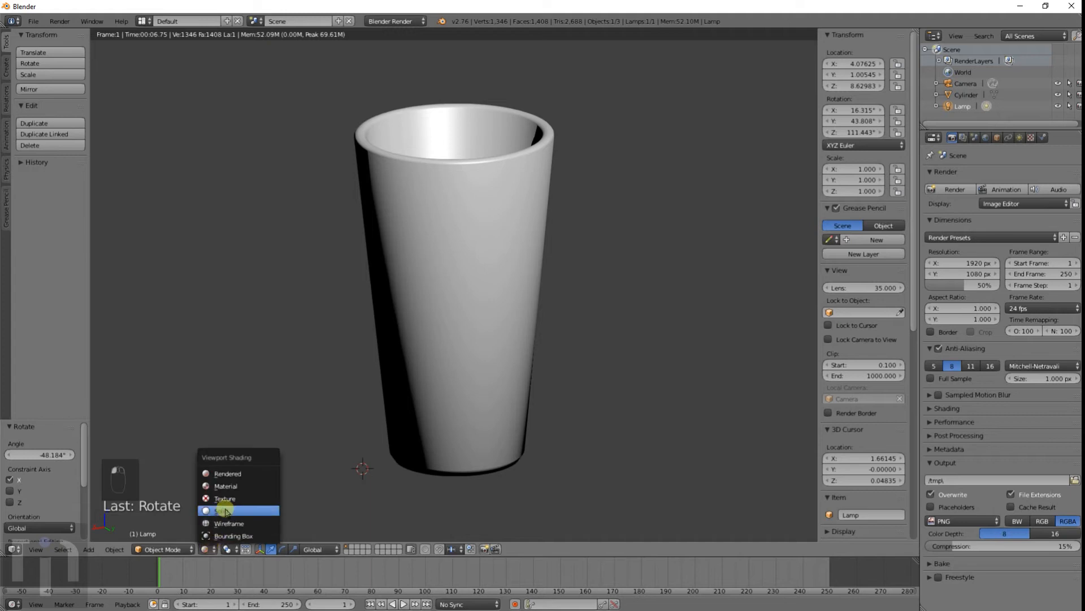
pyautogui.click(221, 510)
# Rotate the sun lamp about 40.523° around global X and about 26.543° around global Y
pyautogui.scroll(-4, 417, 382)
pyautogui.moveTo(444, 347); pyautogui.dragTo(519, 323, button='middle')
pyautogui.press('r')
pyautogui.press('x')
pyautogui.click(753, 197)
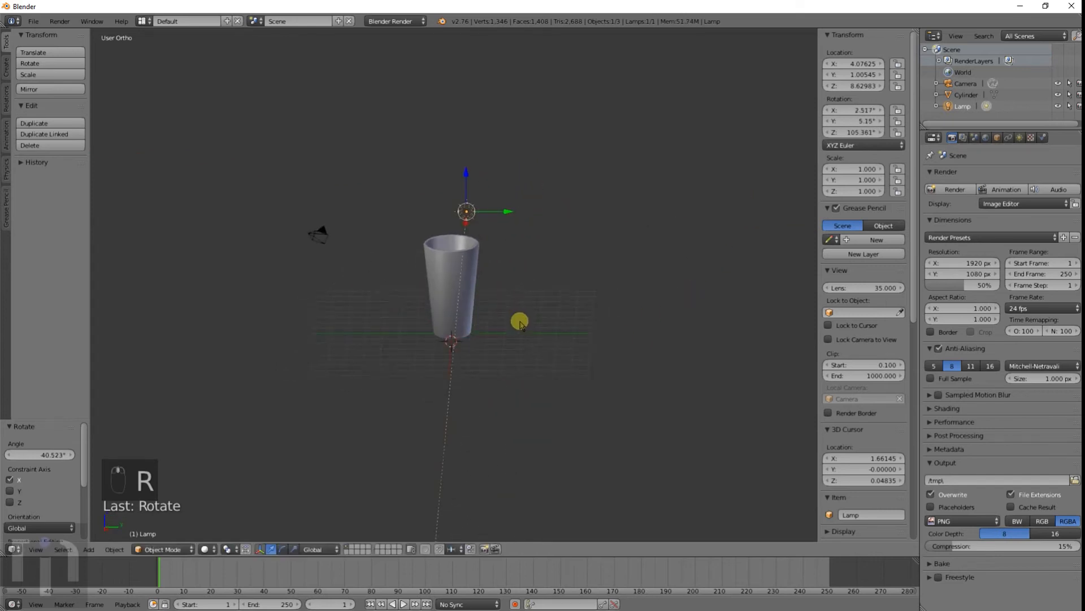
pyautogui.press('r')
pyautogui.press('y')
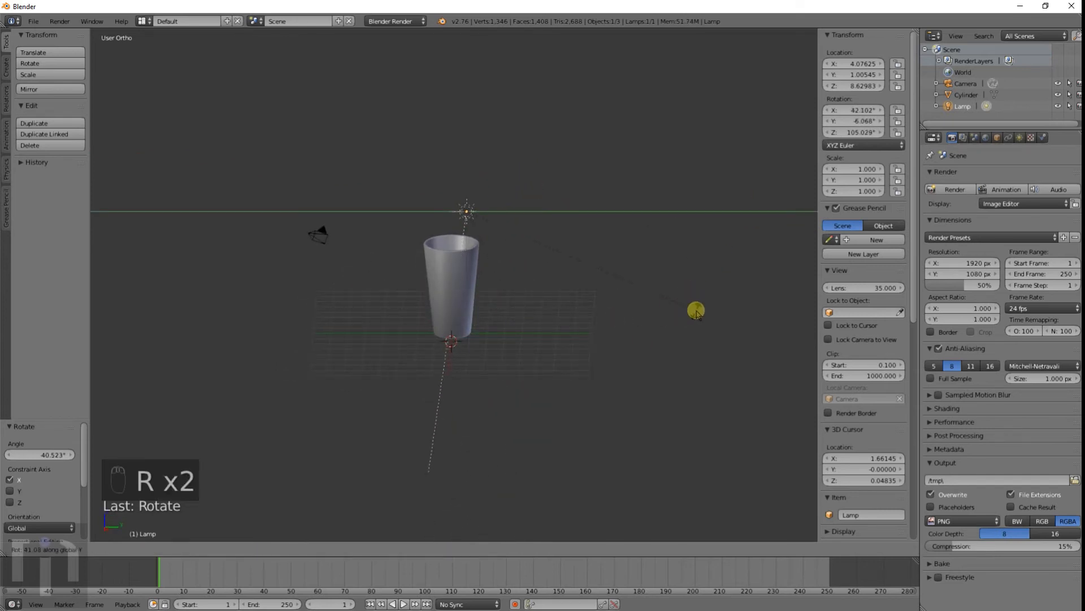
pyautogui.click(609, 320)
# Rotate the sun lamp about -12.013° around global Y and render the glass to check the lighting
pyautogui.moveTo(396, 331); pyautogui.dragTo(506, 330, button='middle')
pyautogui.press('r')
pyautogui.press('y')
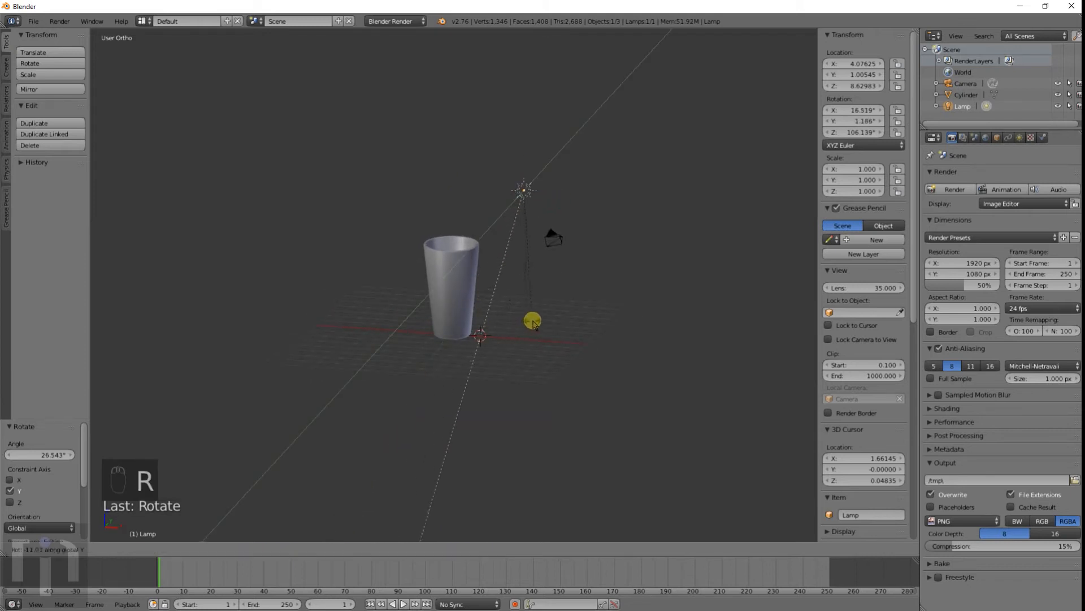
pyautogui.click(517, 316)
pyautogui.click(952, 188)
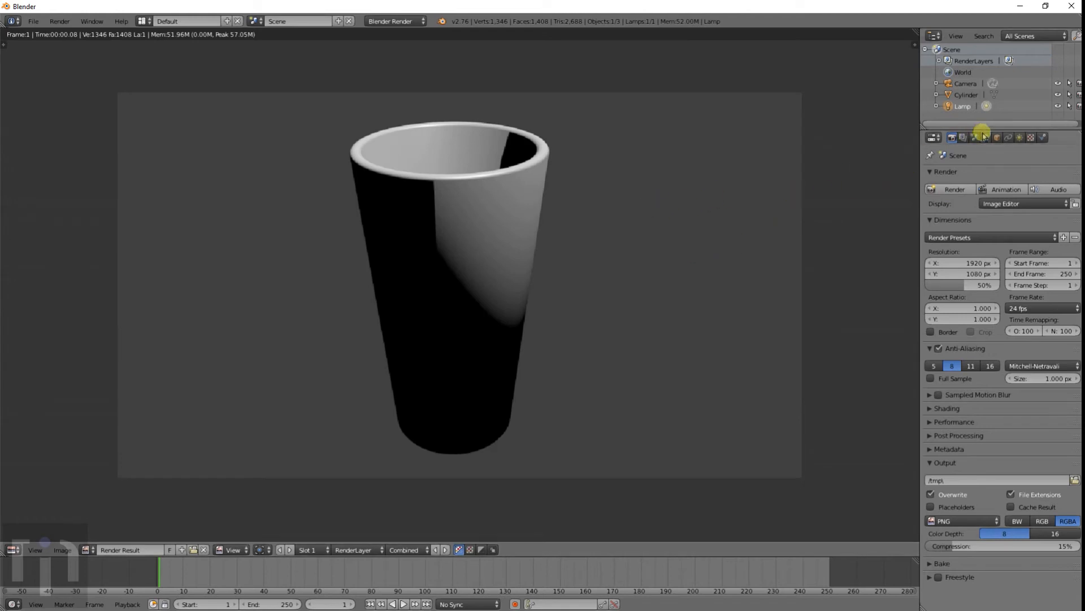
pyautogui.press('Escape')
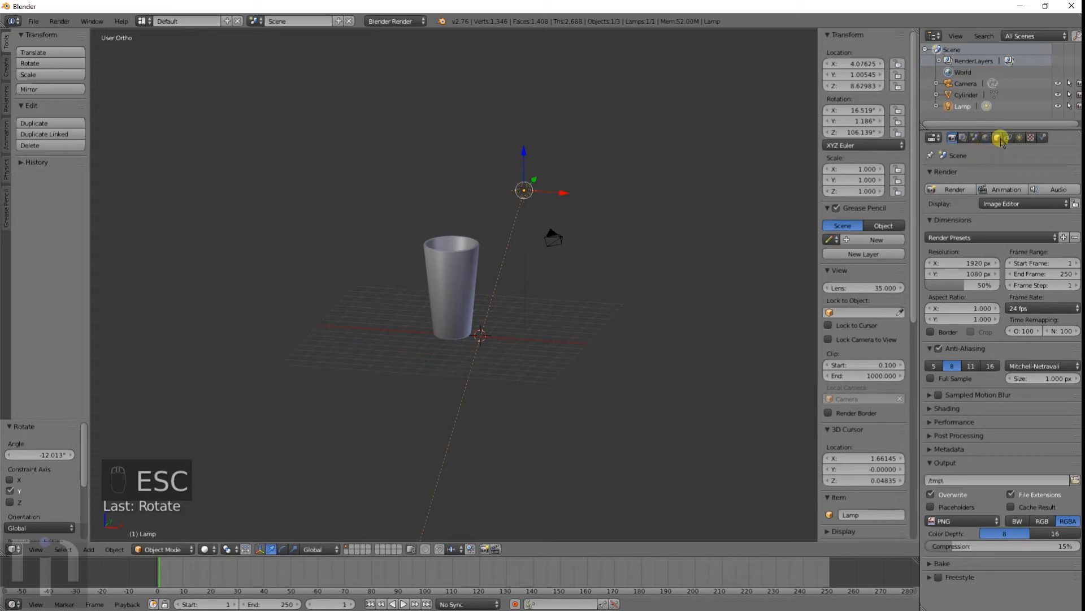
# Add a new material to the drinking glass
pyautogui.rightClick(446, 280)
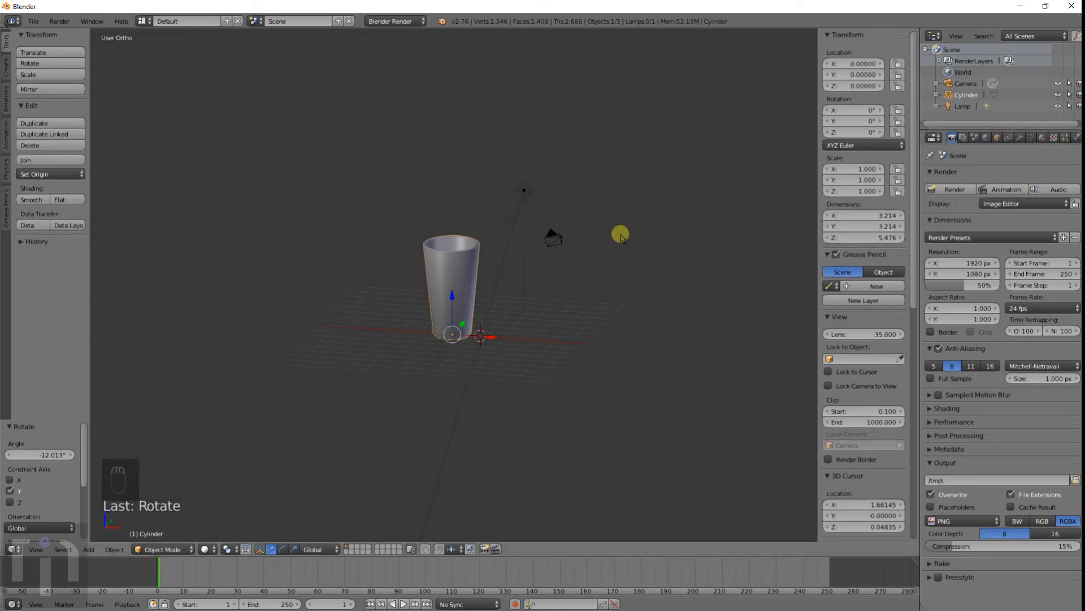
pyautogui.click(1043, 138)
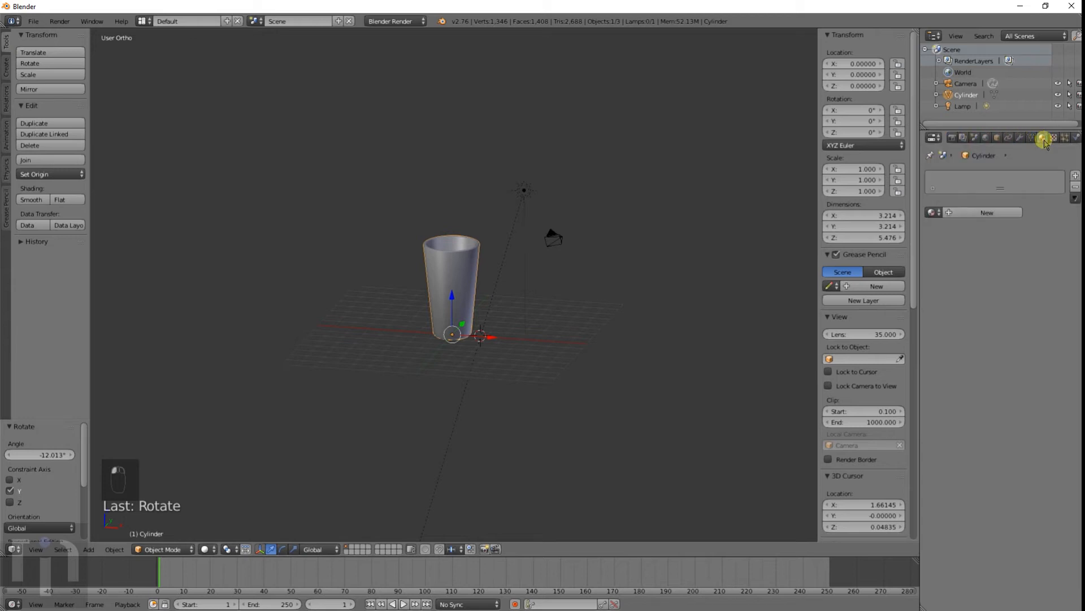
pyautogui.click(972, 217)
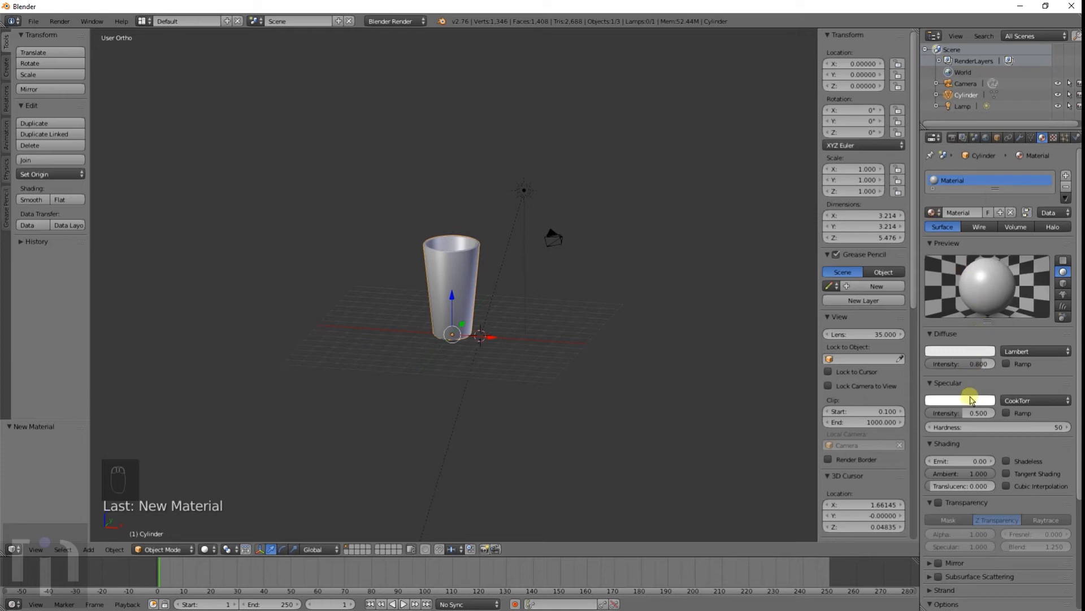
pyautogui.scroll(-3, 961, 376)
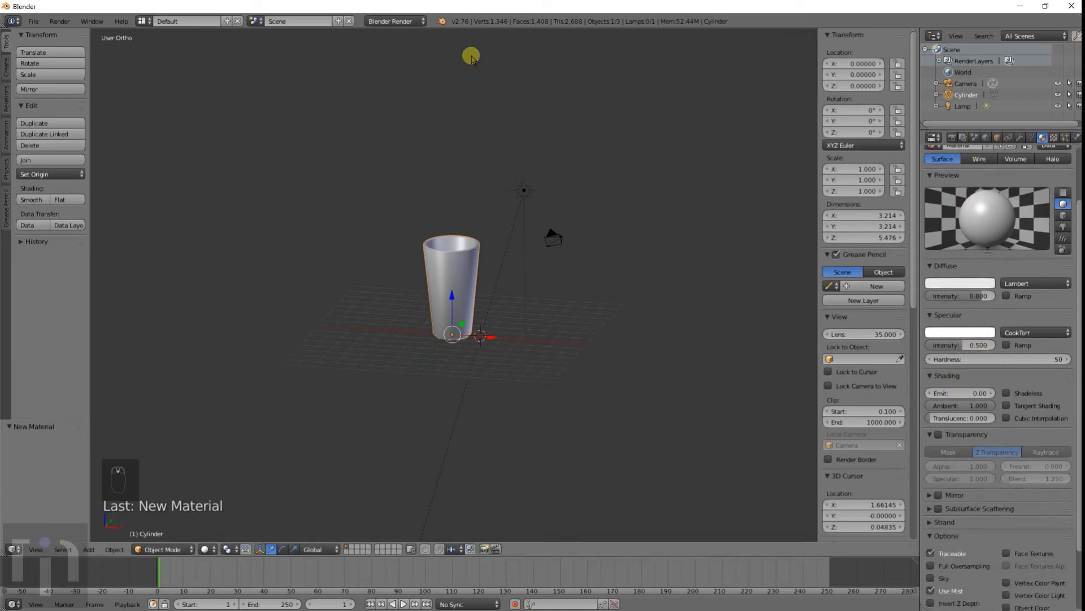
pyautogui.click(396, 22)
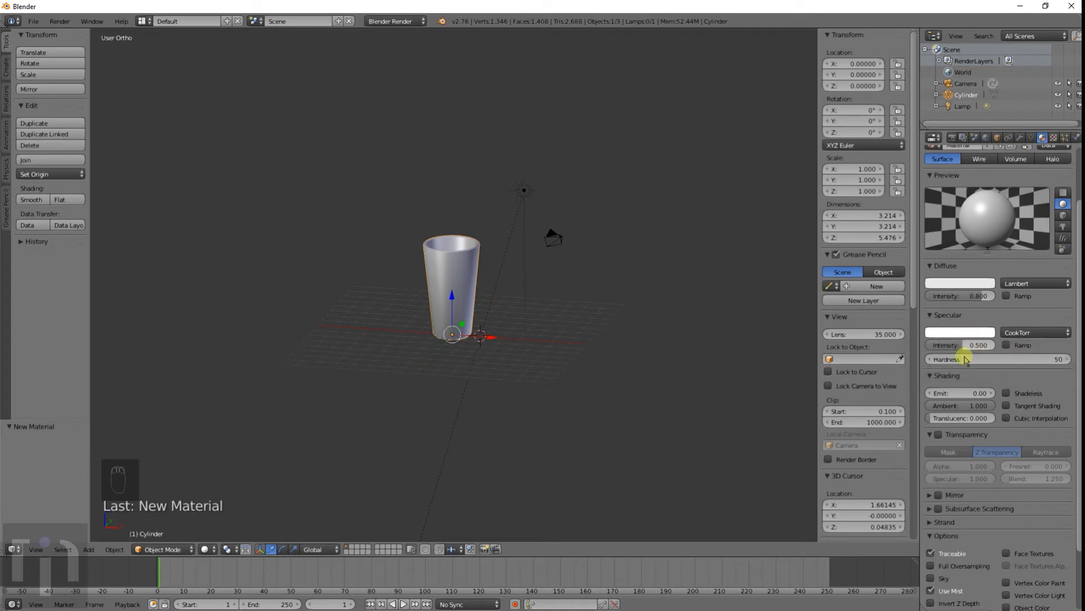
pyautogui.scroll(-3, 976, 382)
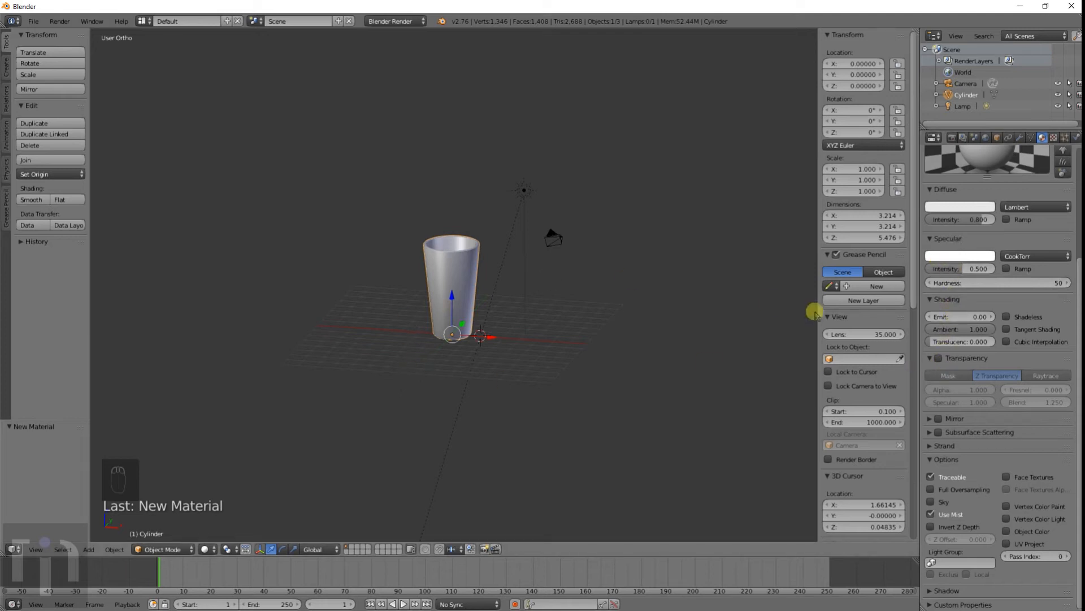
# Enable Z Transparency on the glass material with alpha 0.940 and Fresnel 4.300
pyautogui.click(939, 358)
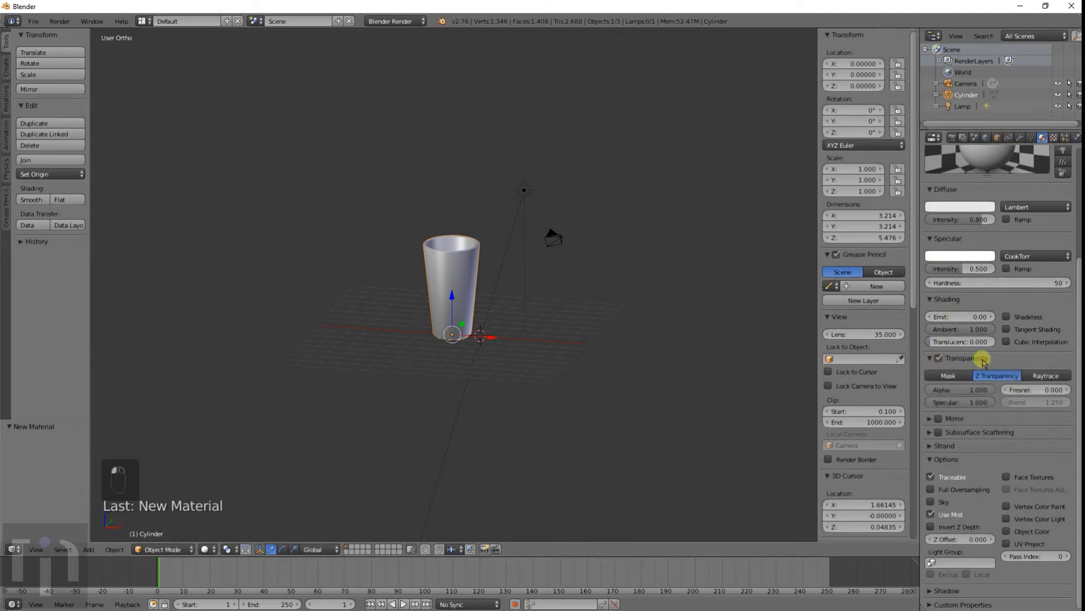
pyautogui.scroll(2, 983, 360)
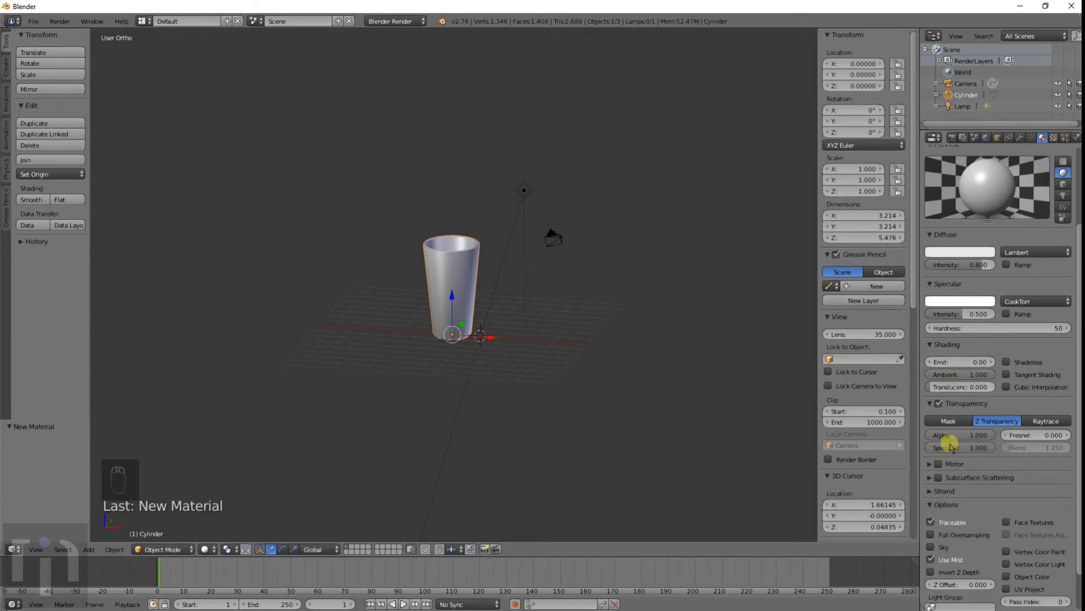
pyautogui.moveTo(955, 438)
pyautogui.mouseDown()
pyautogui.moveTo(978, 436)
pyautogui.moveTo(917, 436)
pyautogui.moveTo(938, 435)
pyautogui.mouseUp()
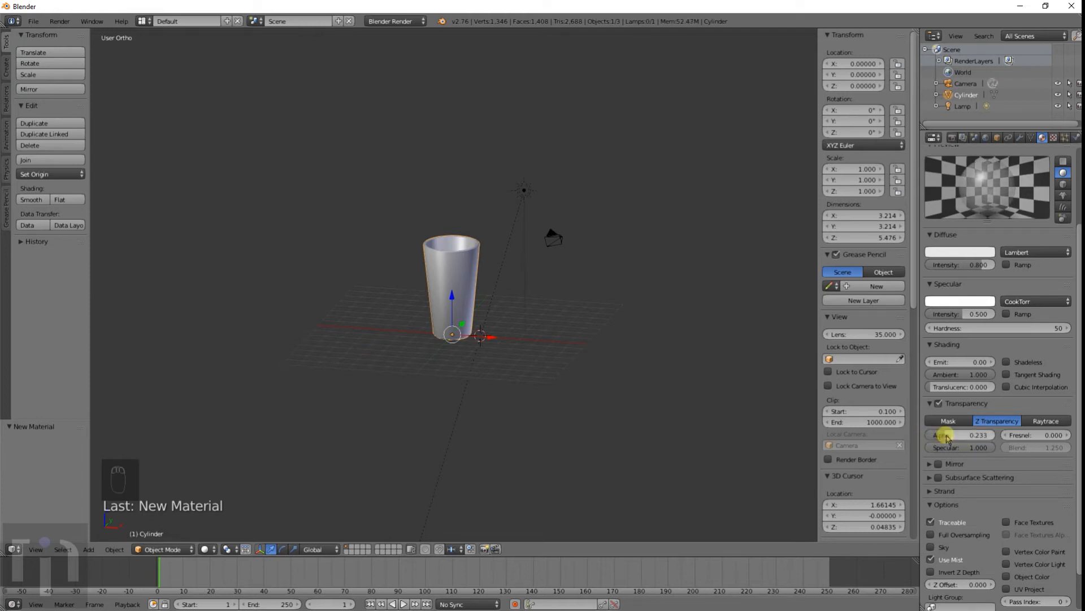
pyautogui.moveTo(1010, 434); pyautogui.dragTo(1040, 431)
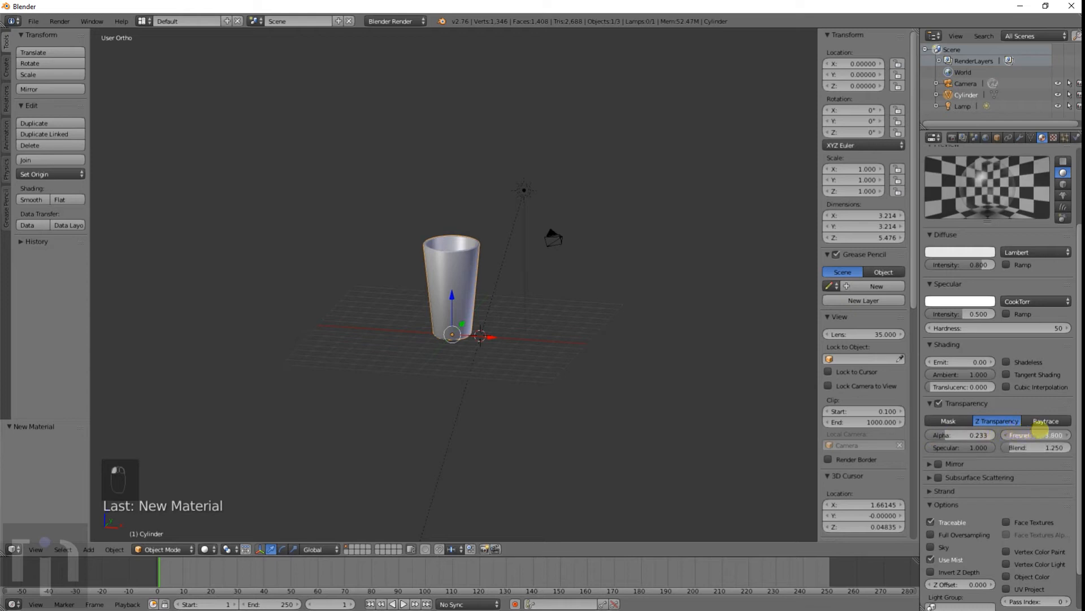
pyautogui.moveTo(945, 435); pyautogui.dragTo(993, 430)
pyautogui.click(1005, 435)
pyautogui.click(965, 436)
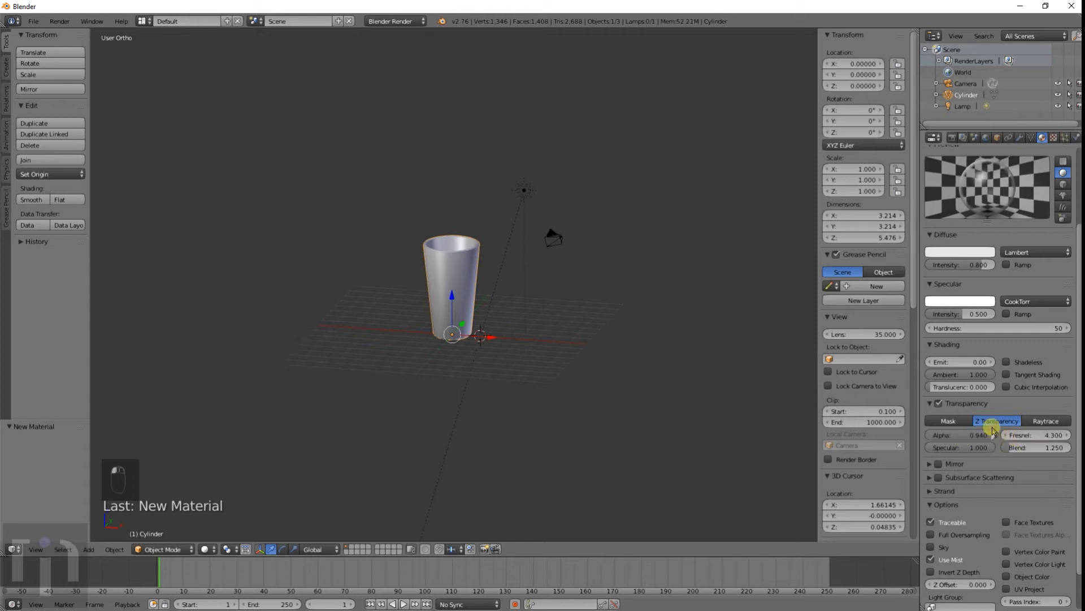
# Render the transparent glass to check the material, then return to the 3D view
pyautogui.click(951, 139)
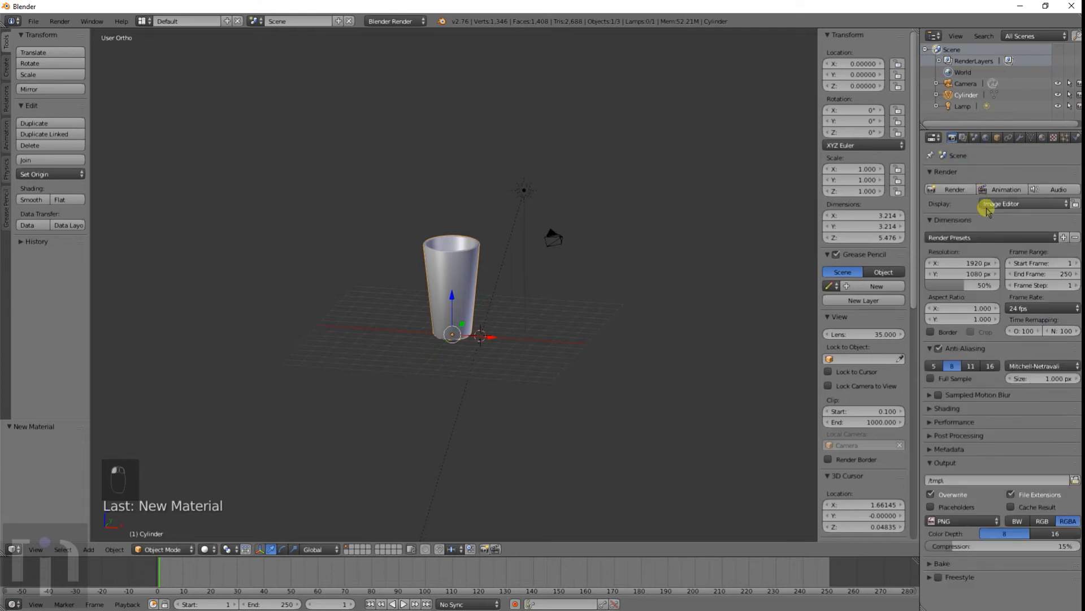
pyautogui.click(957, 189)
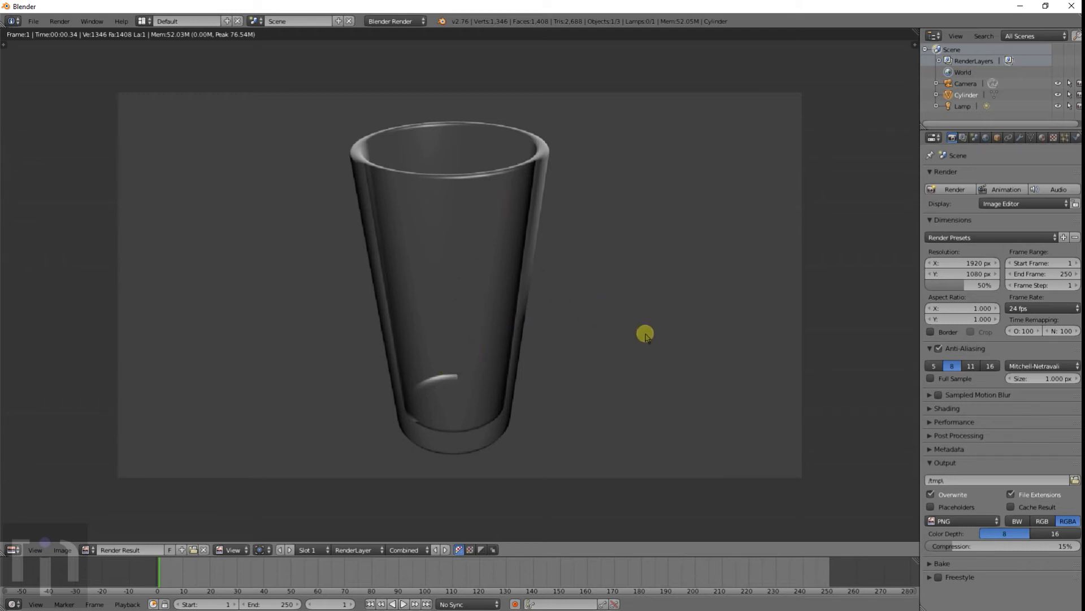
pyautogui.press('Escape')
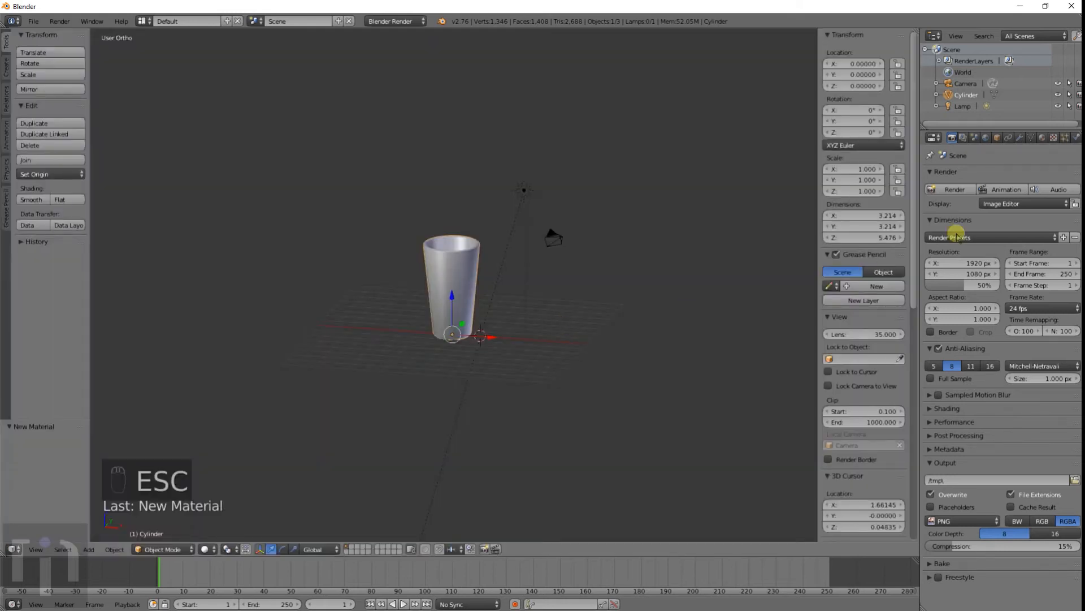
# Remove the material slot from the drinking glass
pyautogui.click(1042, 137)
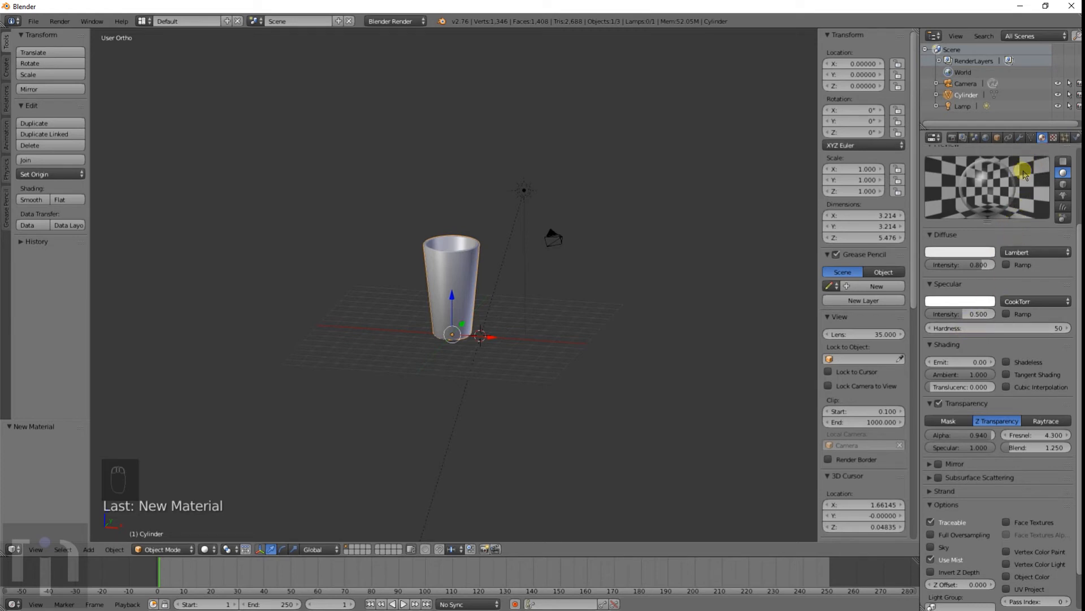
pyautogui.scroll(5, 1001, 191)
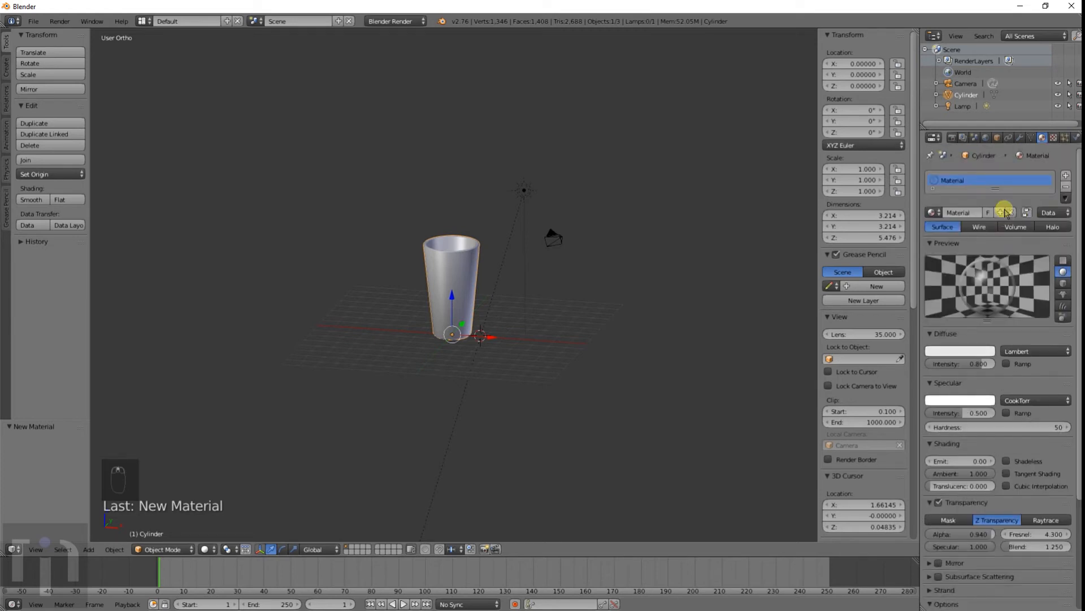
pyautogui.click(1066, 190)
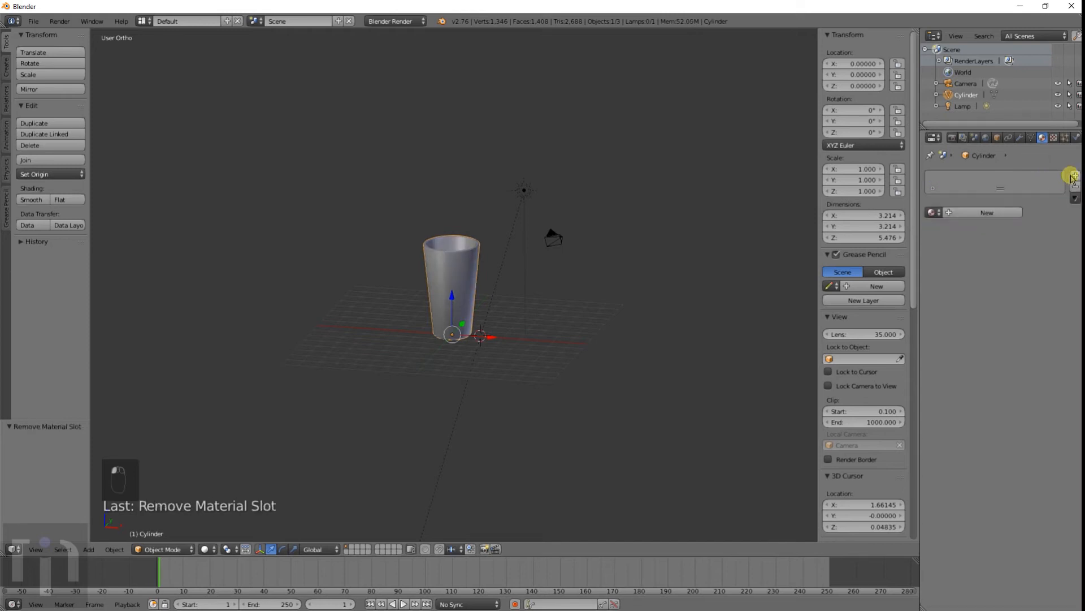
# Switch the render engine to Cycles Render and create a new material on the drinking glass
pyautogui.click(389, 21)
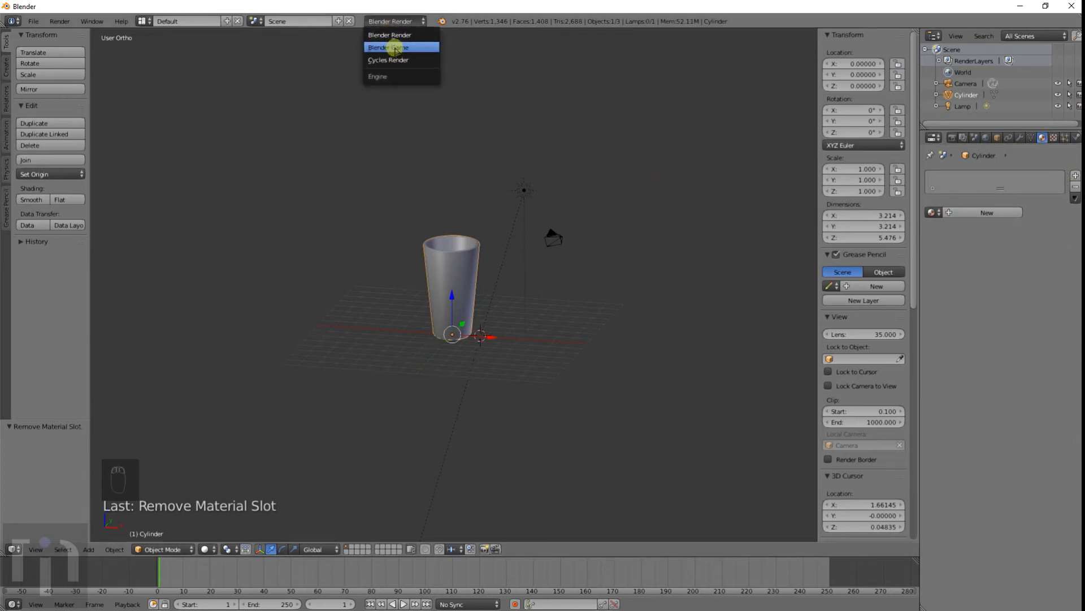
pyautogui.click(395, 60)
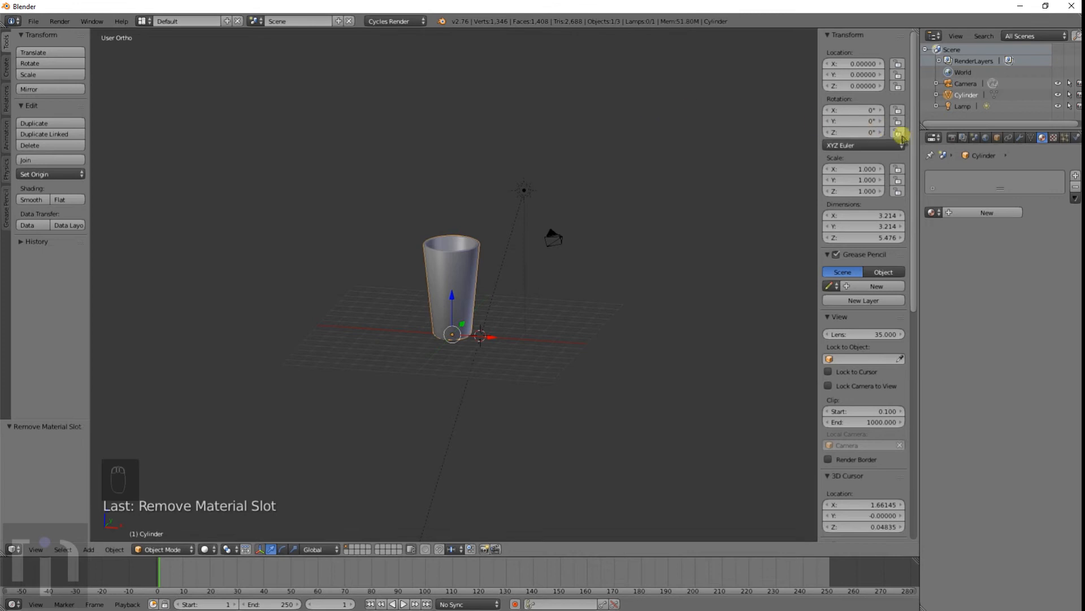
pyautogui.click(966, 213)
# Set the surface shader of the drinking glass's material to Glass BSDF
pyautogui.click(991, 276)
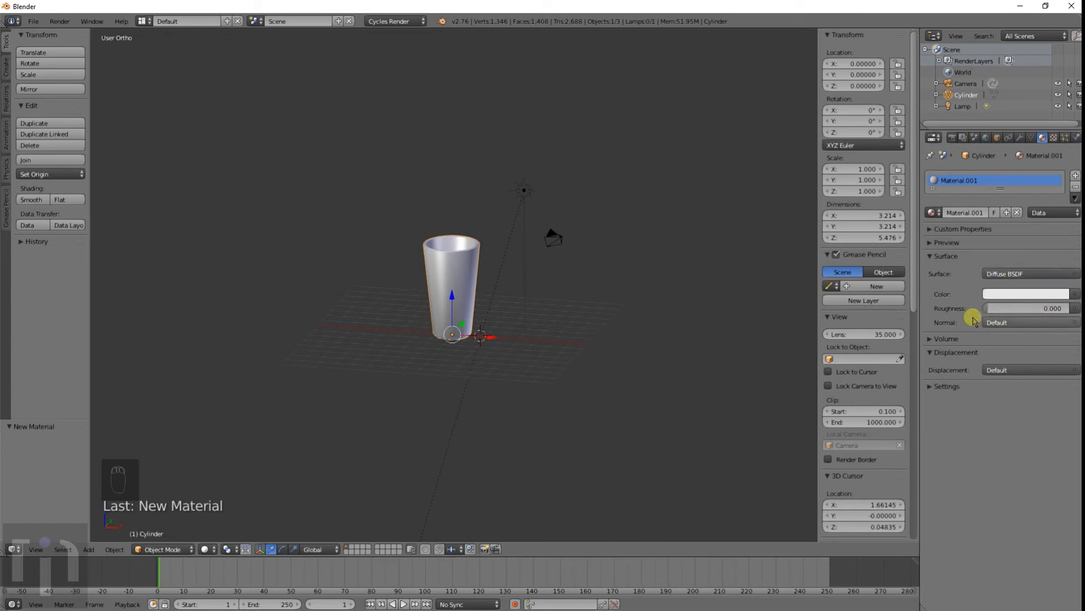
pyautogui.click(994, 273)
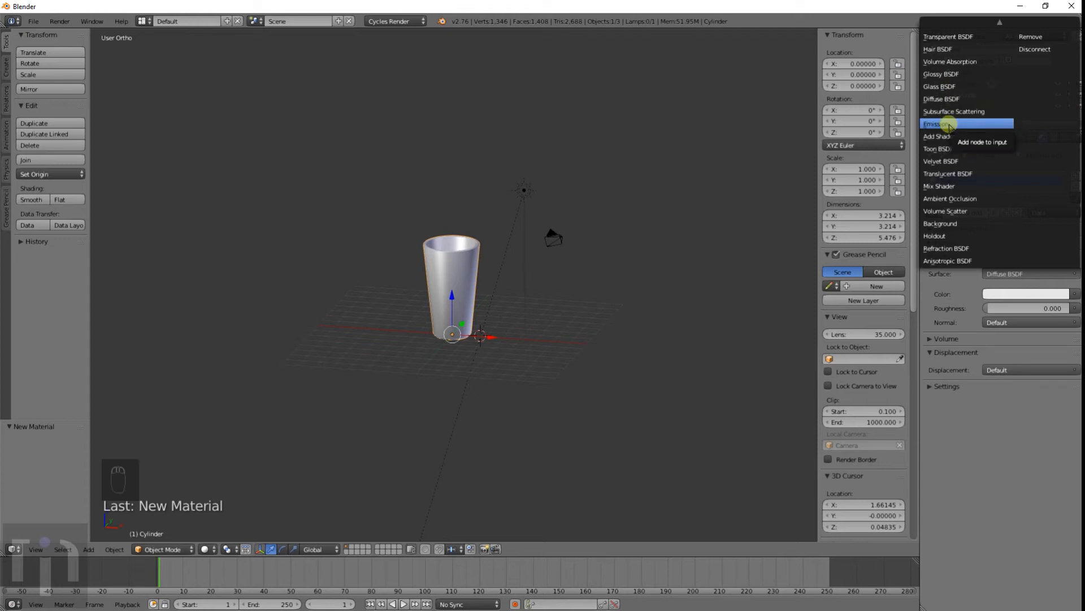
pyautogui.rightClick(532, 194)
pyautogui.rightClick(463, 247)
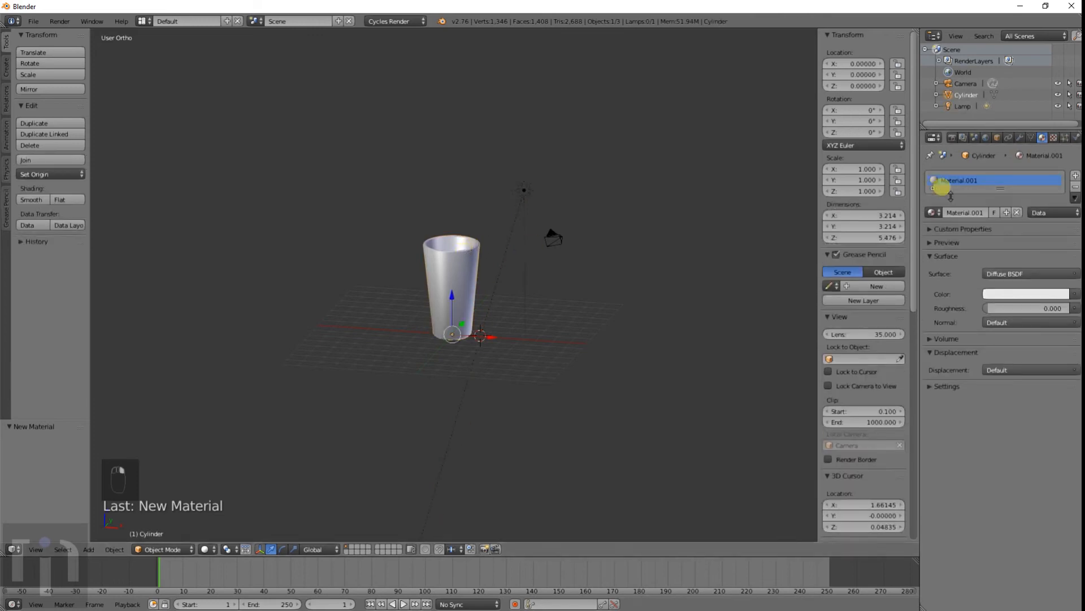
pyautogui.click(995, 275)
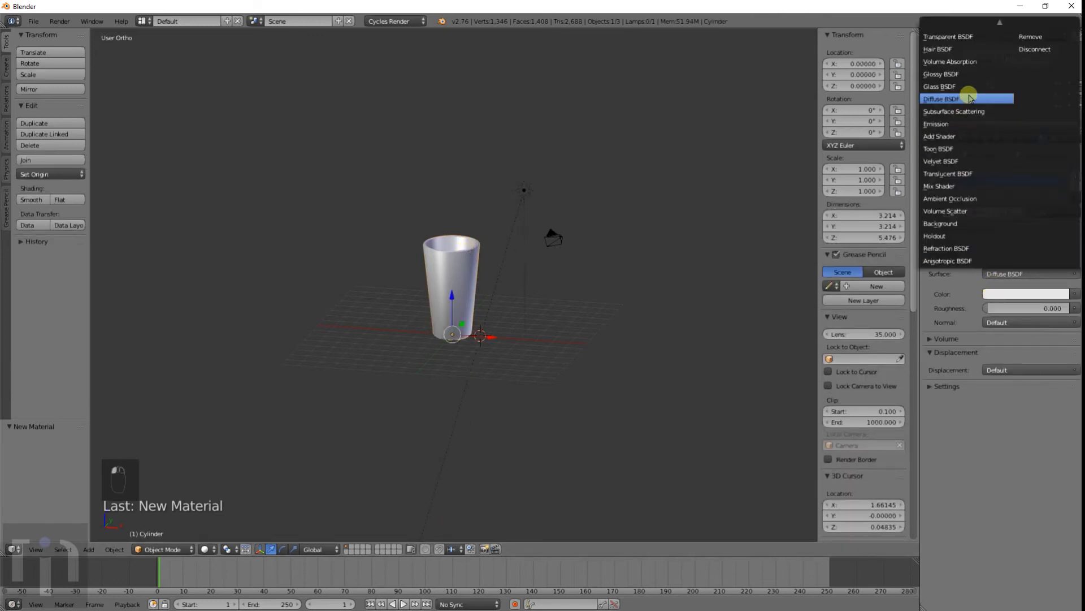
pyautogui.click(942, 87)
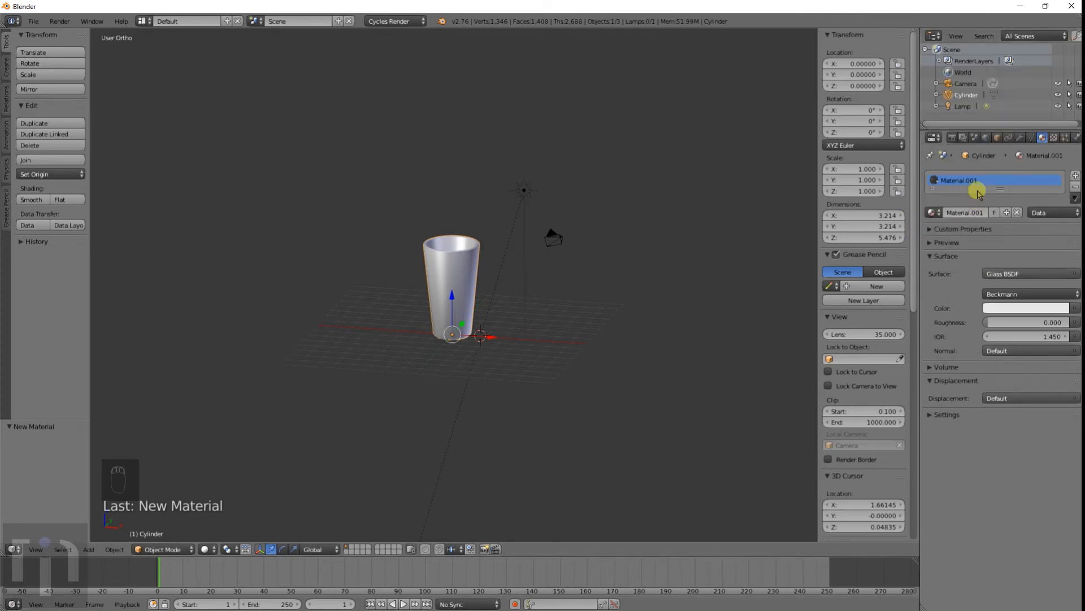
# Set the Cycles render device to GPU Compute and render the glass to check the material
pyautogui.click(952, 137)
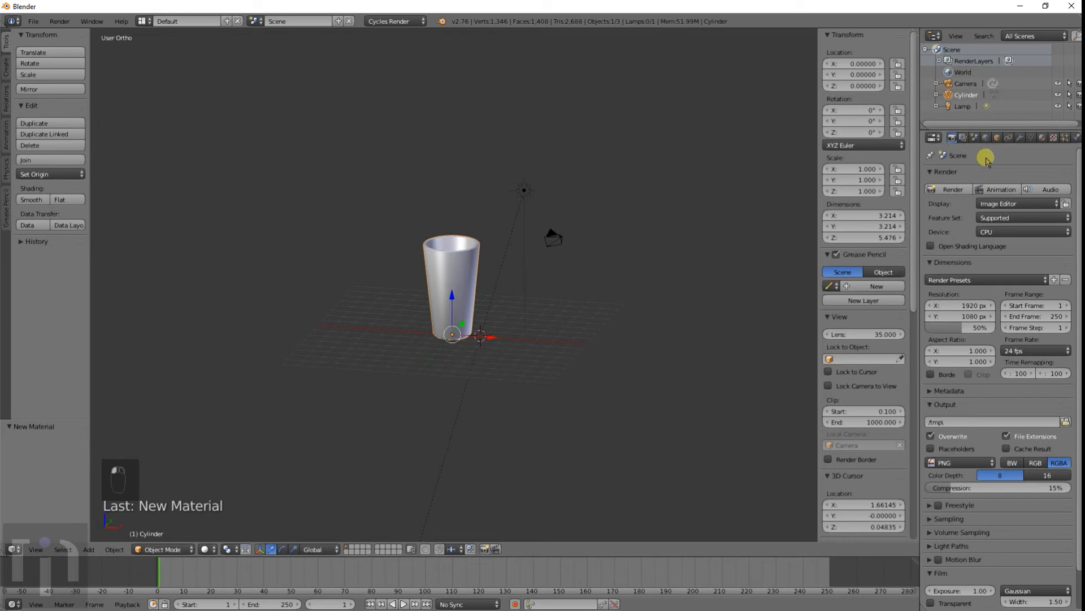
pyautogui.click(995, 232)
pyautogui.click(998, 234)
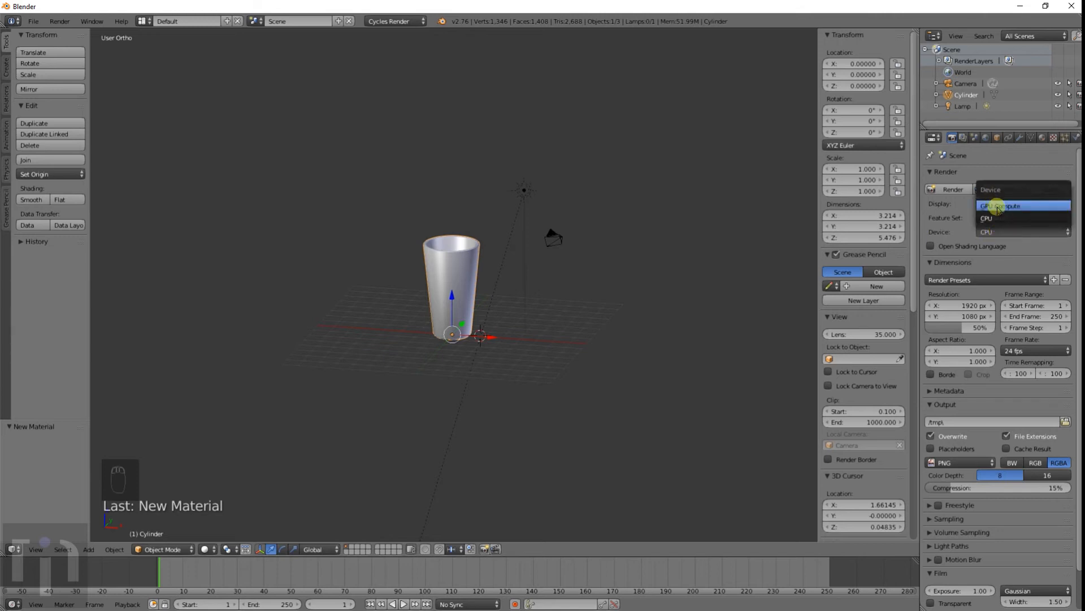
pyautogui.click(998, 207)
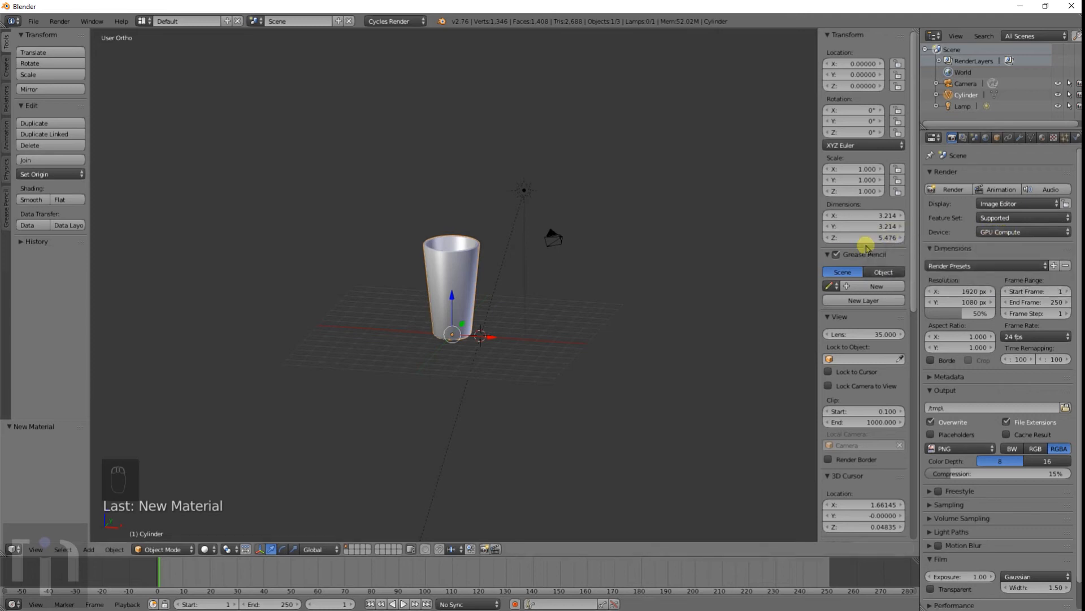
pyautogui.click(949, 194)
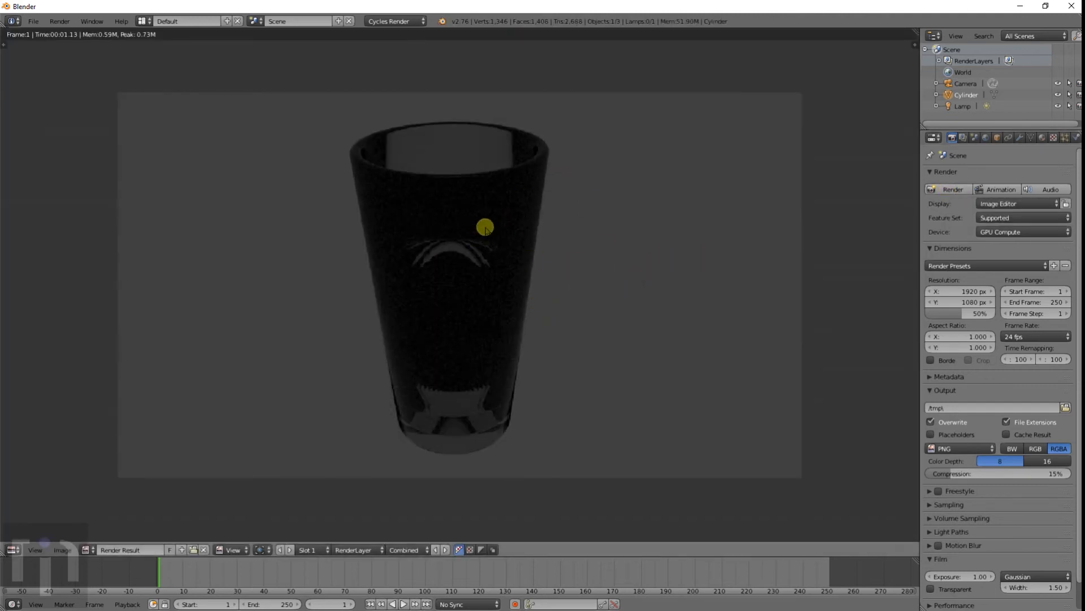
pyautogui.press('Escape')
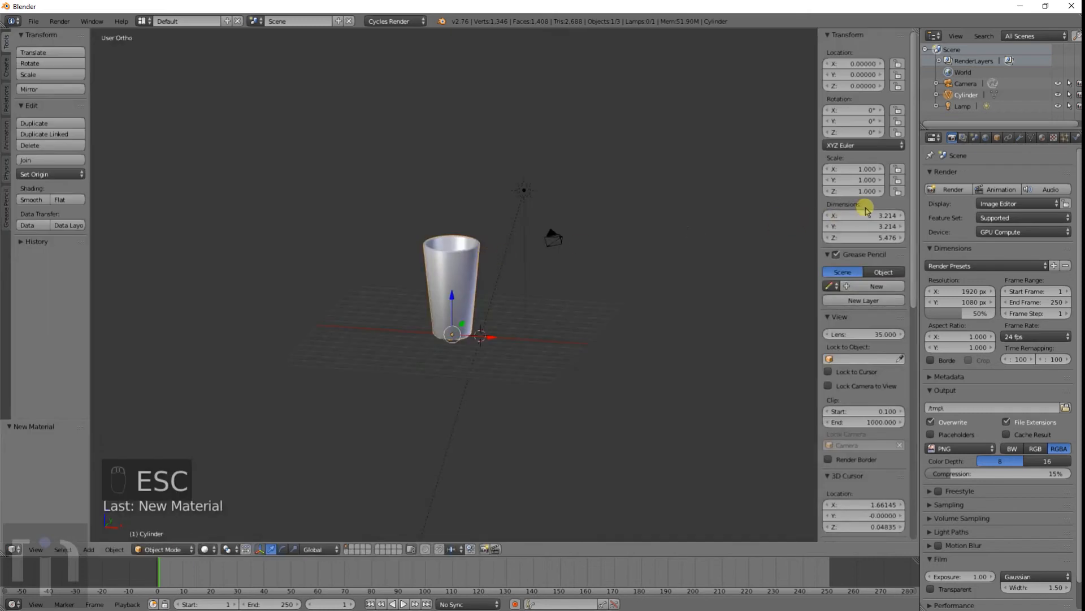
# Select the lamp and enable nodes on it so it uses an Emission surface
pyautogui.rightClick(523, 190)
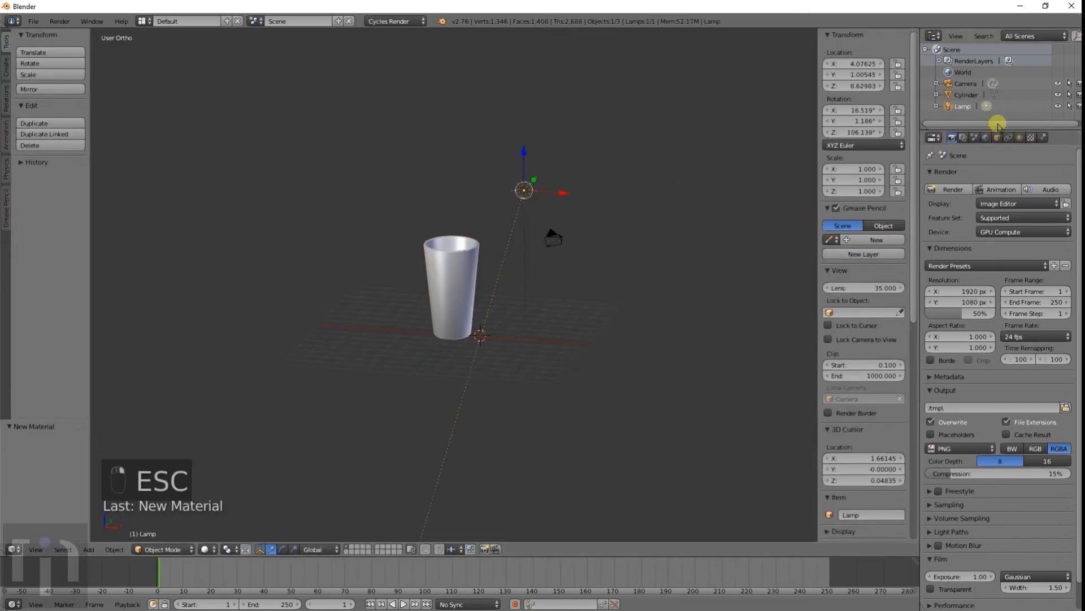
pyautogui.click(1019, 138)
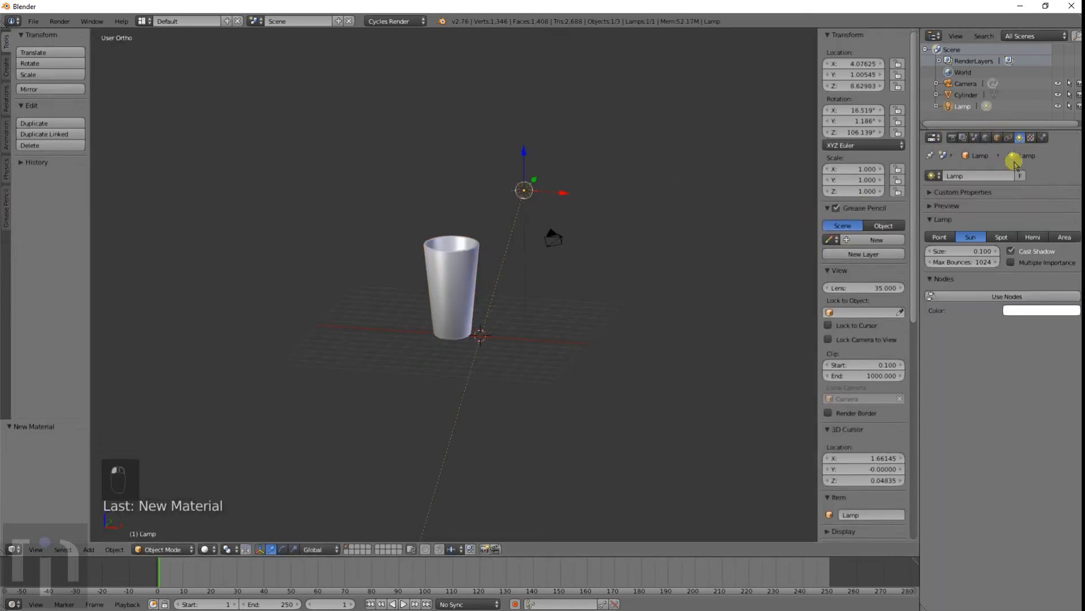
pyautogui.click(981, 298)
pyautogui.click(1019, 331)
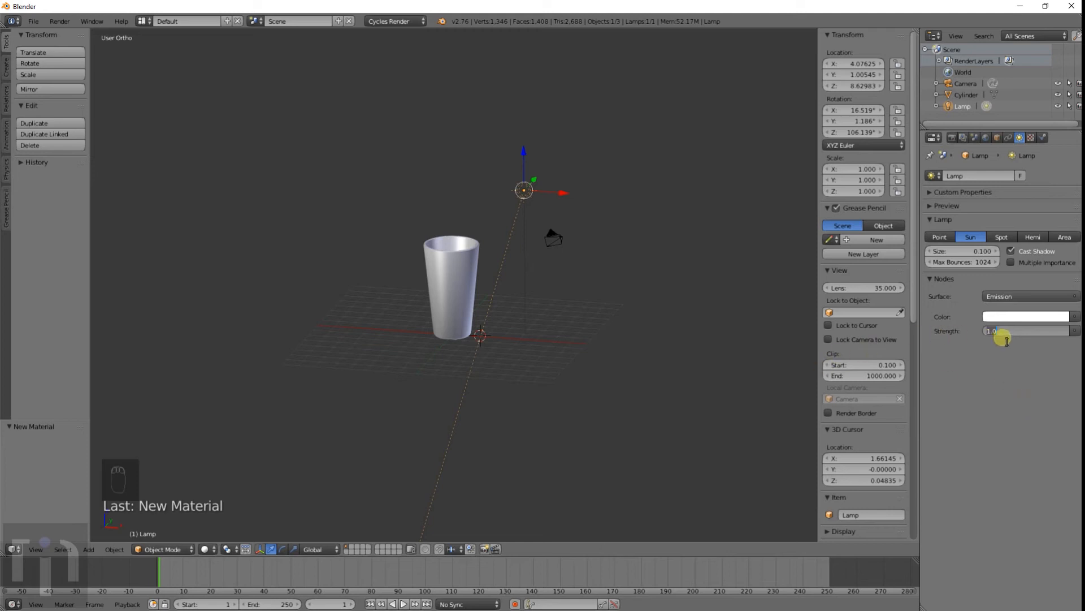
pyautogui.press('Return')
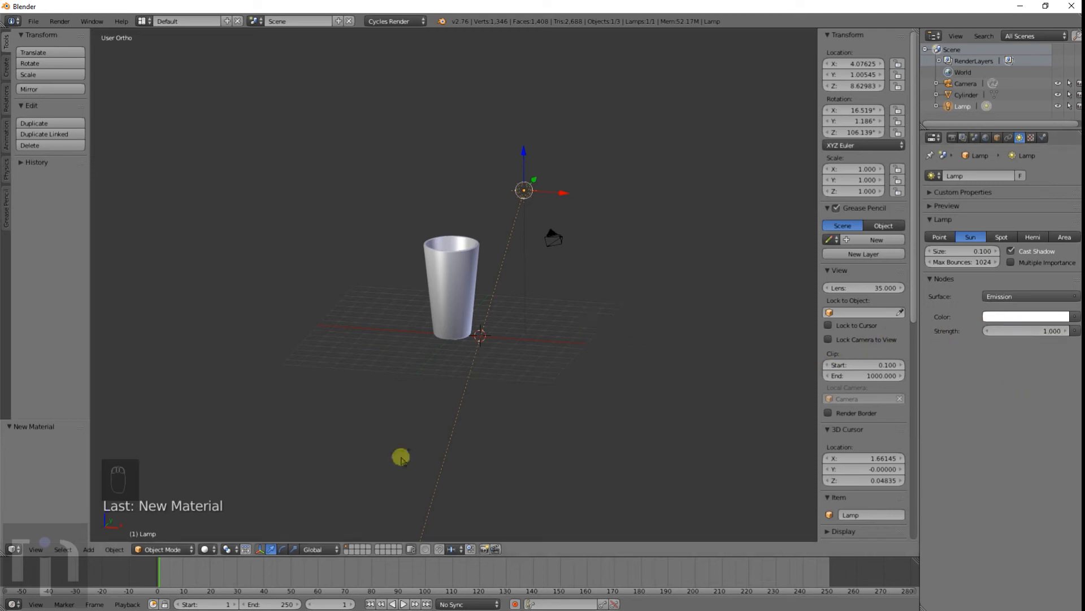
# Switch the viewport shading to Rendered to preview the drinking glass up close
pyautogui.click(207, 549)
pyautogui.click(228, 474)
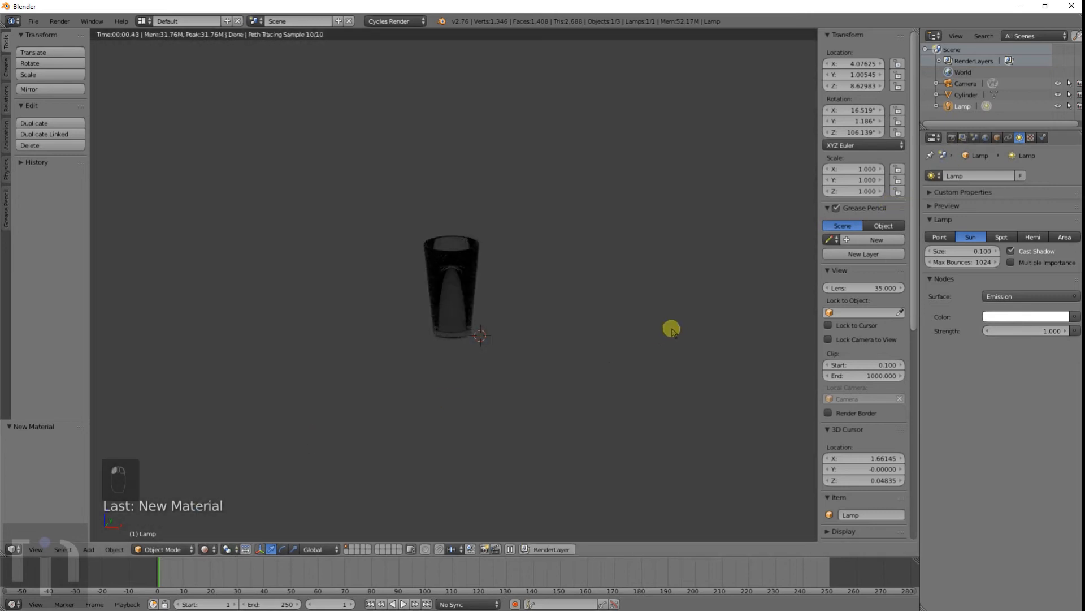
pyautogui.scroll(7, 475, 327)
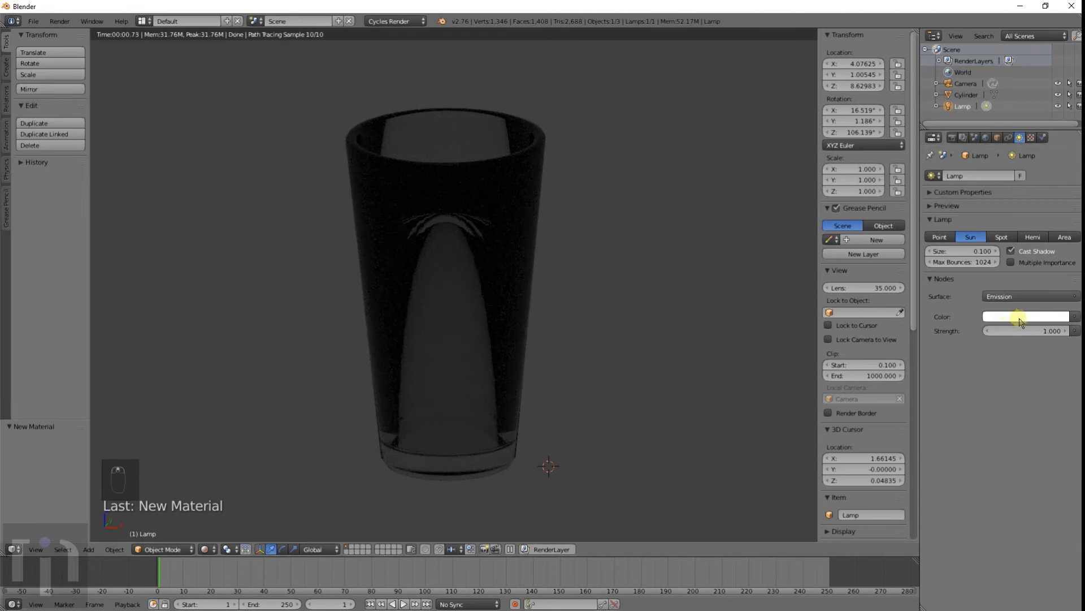
# Set the sun lamp's emission strength to 1000
pyautogui.moveTo(1022, 333); pyautogui.dragTo(1054, 330)
pyautogui.moveTo(164, 332); pyautogui.dragTo(1069, 331)
pyautogui.moveTo(187, 340); pyautogui.dragTo(988, 327)
pyautogui.click(988, 328)
pyautogui.write('1000')
pyautogui.press('Return')
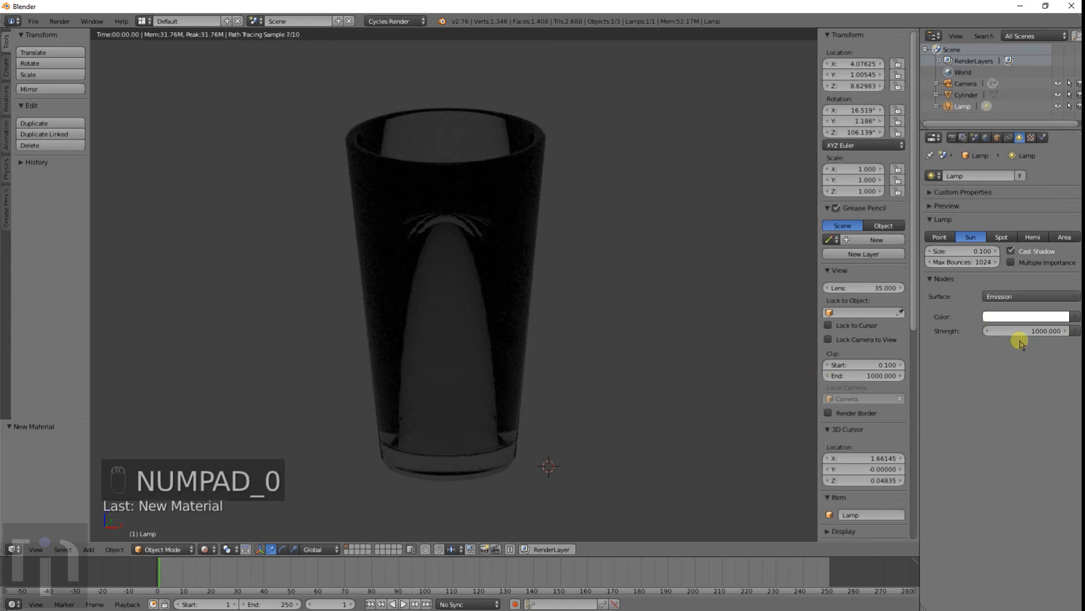
# Try a sun lamp emission strength of 10000 and check the glass in the rendered preview
pyautogui.click(1024, 332)
pyautogui.write('0')
pyautogui.press('Return')
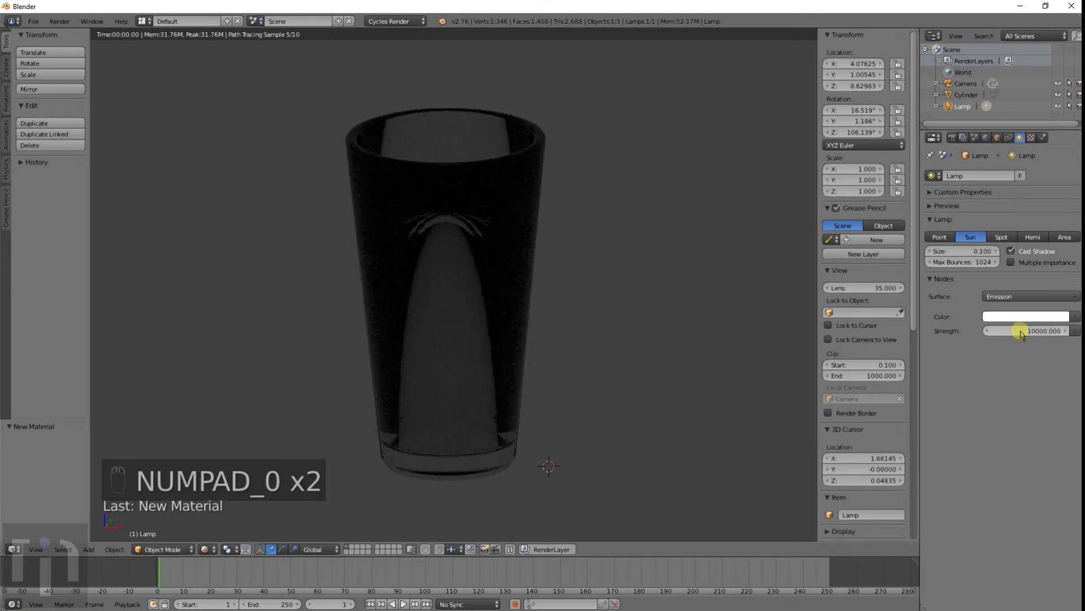
pyautogui.scroll(-4, 395, 252)
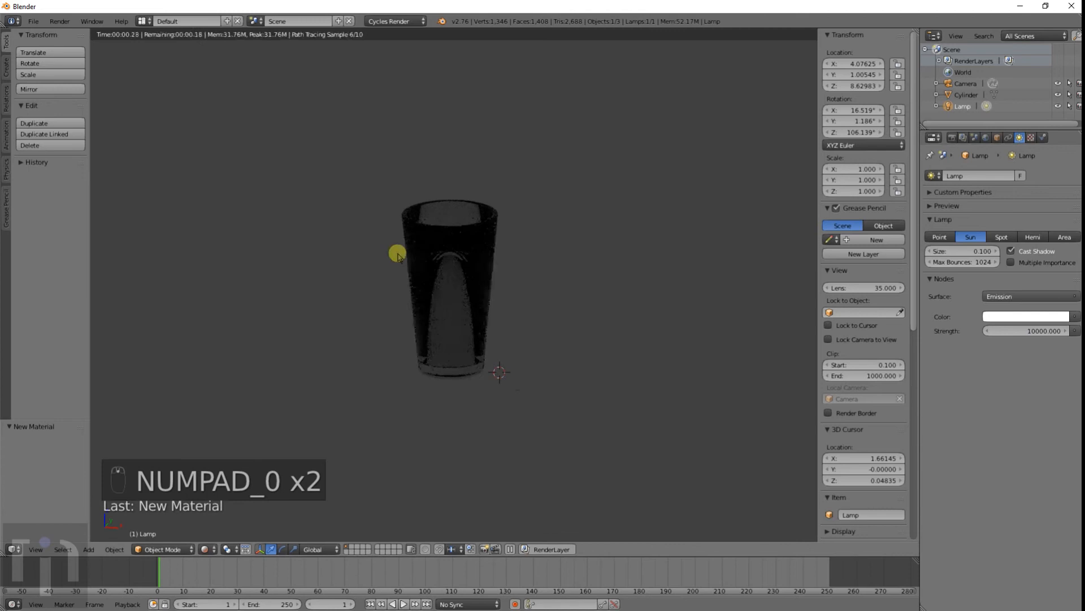
# Return the sun lamp's emission strength to 1000
pyautogui.click(1032, 331)
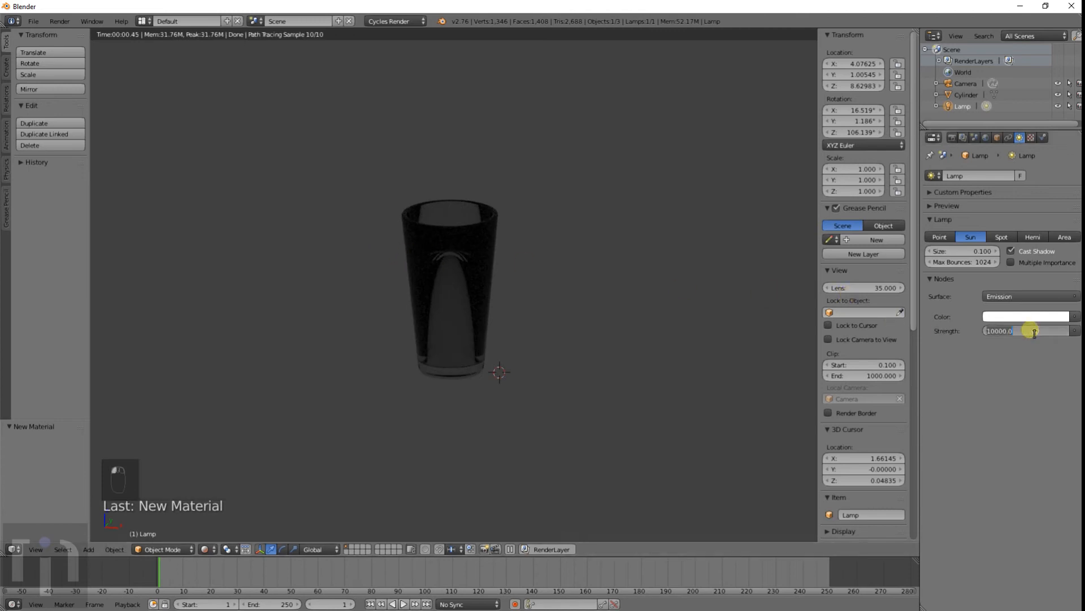
pyautogui.write('1000')
pyautogui.press('Return')
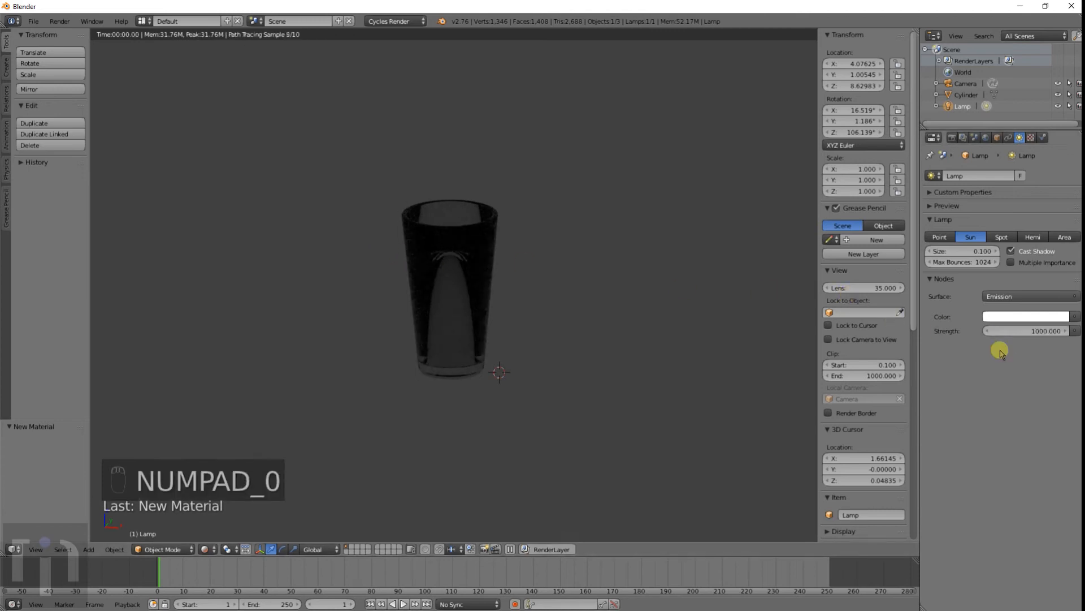
pyautogui.press('Escape')
pyautogui.press('Escape')
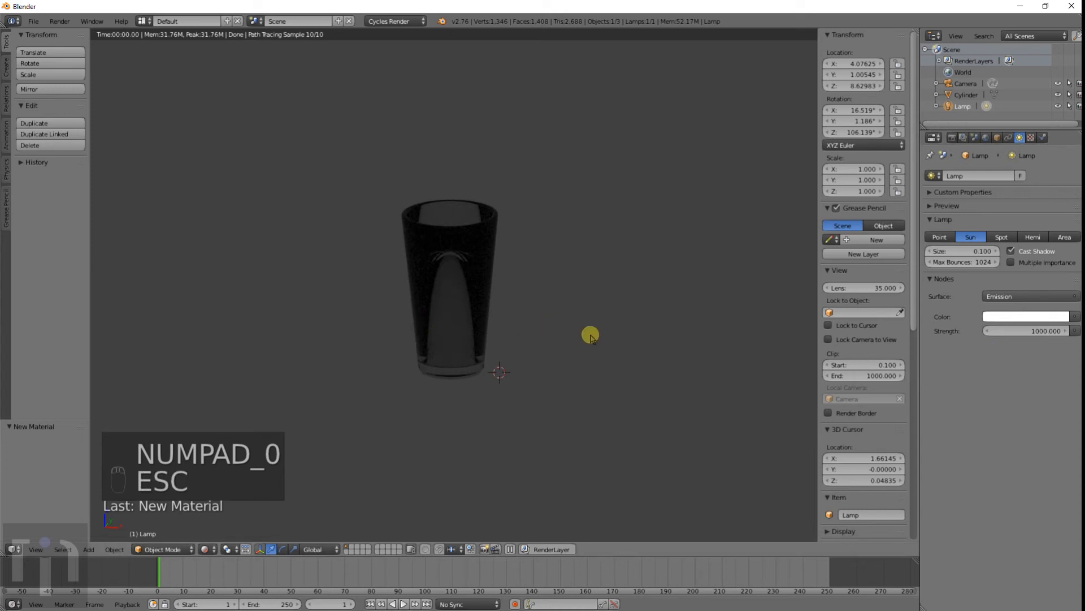
# Leave the rendered viewport preview and add a mesh plane at the 3D cursor
pyautogui.click(206, 549)
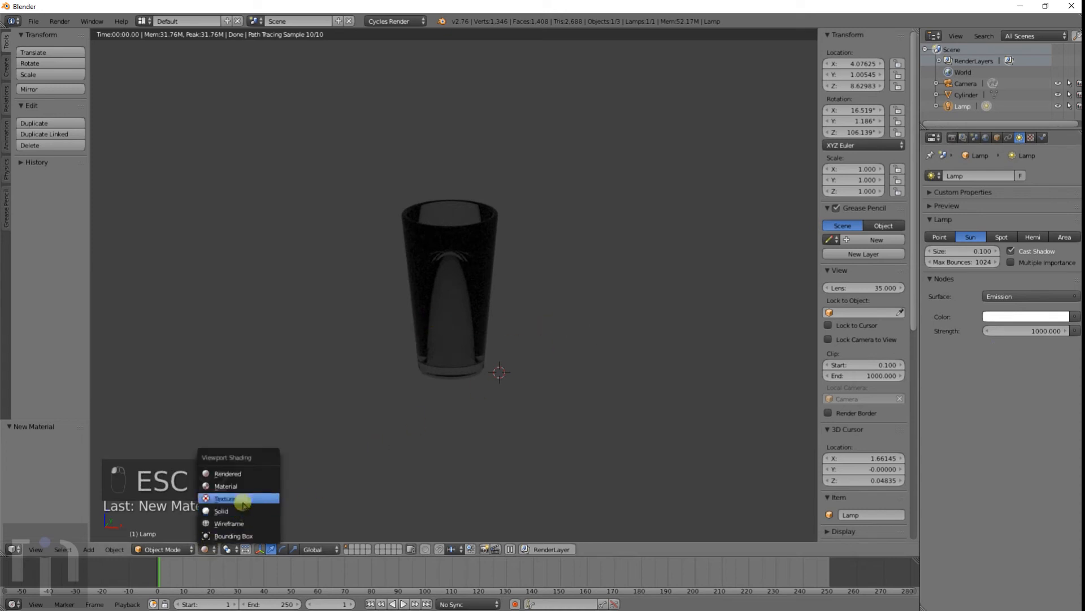
pyautogui.click(261, 495)
pyautogui.hotkey('shift', 'a')
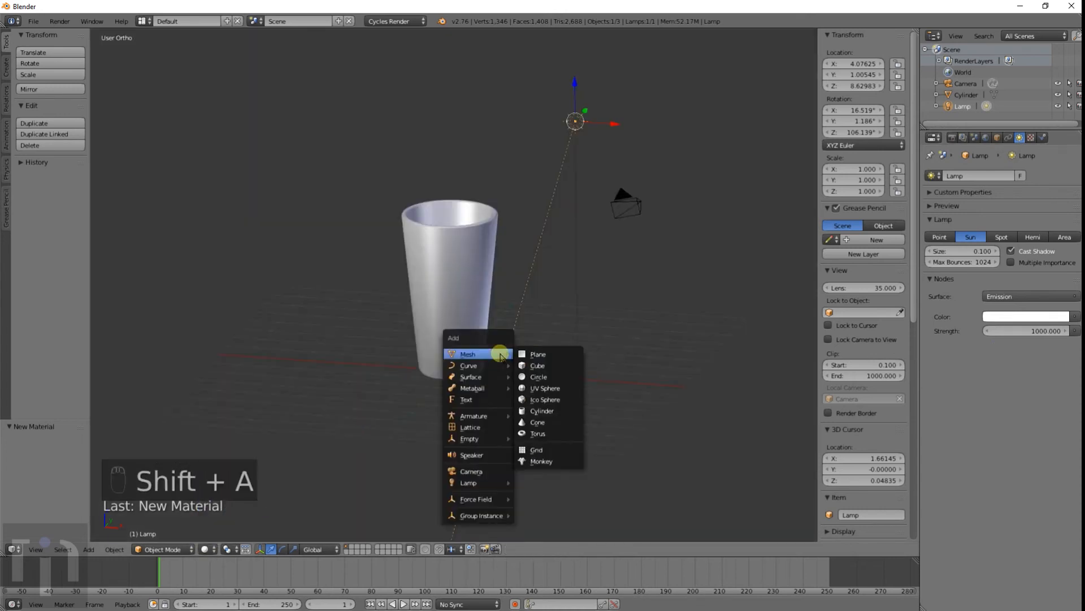
pyautogui.click(528, 351)
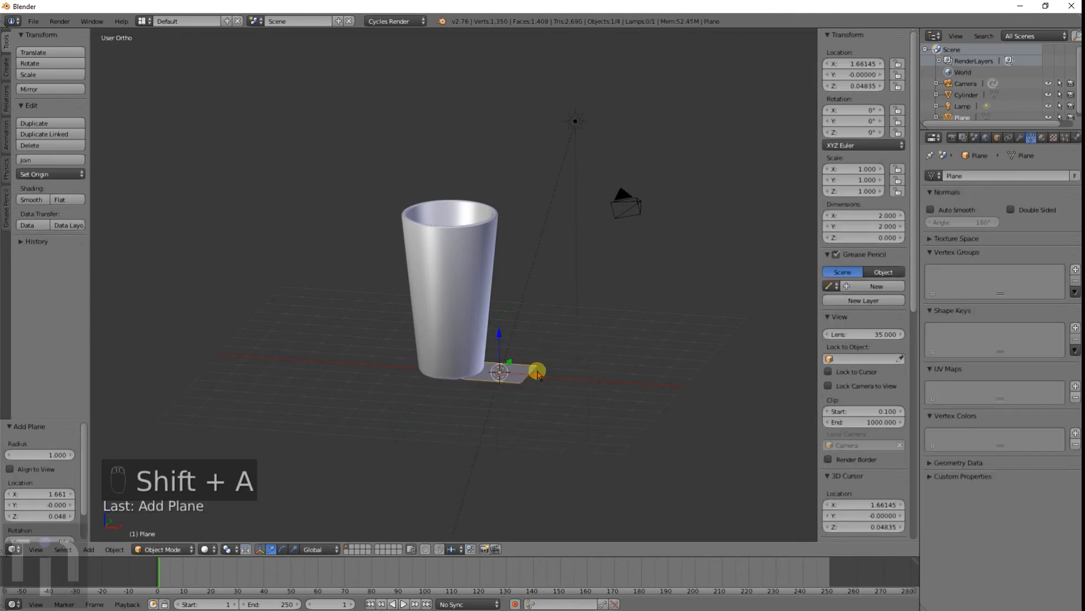
# Snap the 3D cursor to the scene center and snap the plane onto the cursor beneath the glass
pyautogui.hotkey('shift', 's')
pyautogui.hotkey('shift', 's')
pyautogui.scroll(4, 557, 366)
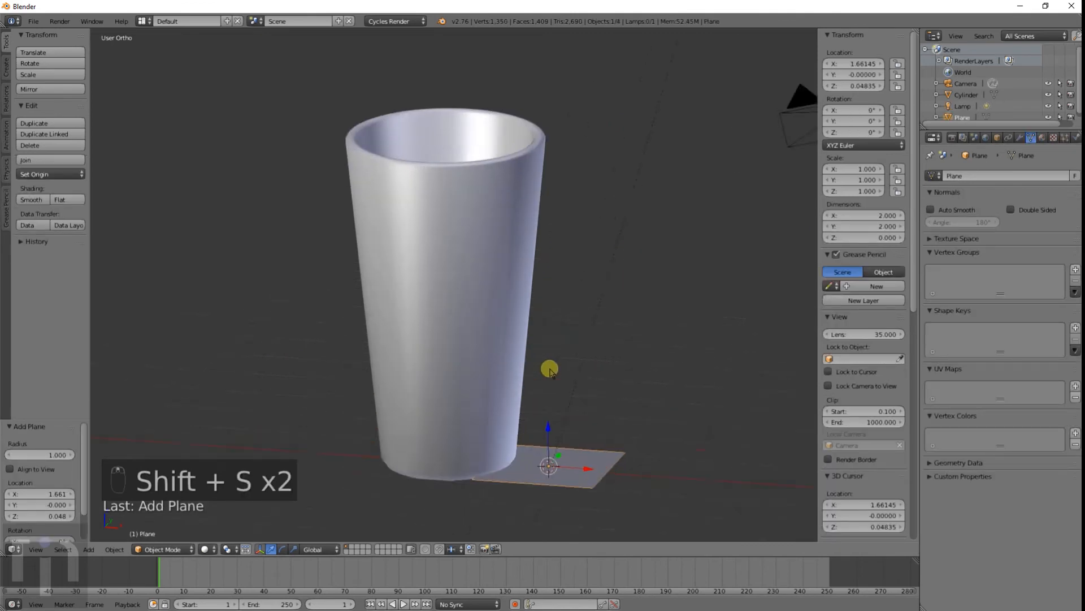
pyautogui.scroll(1, 550, 370)
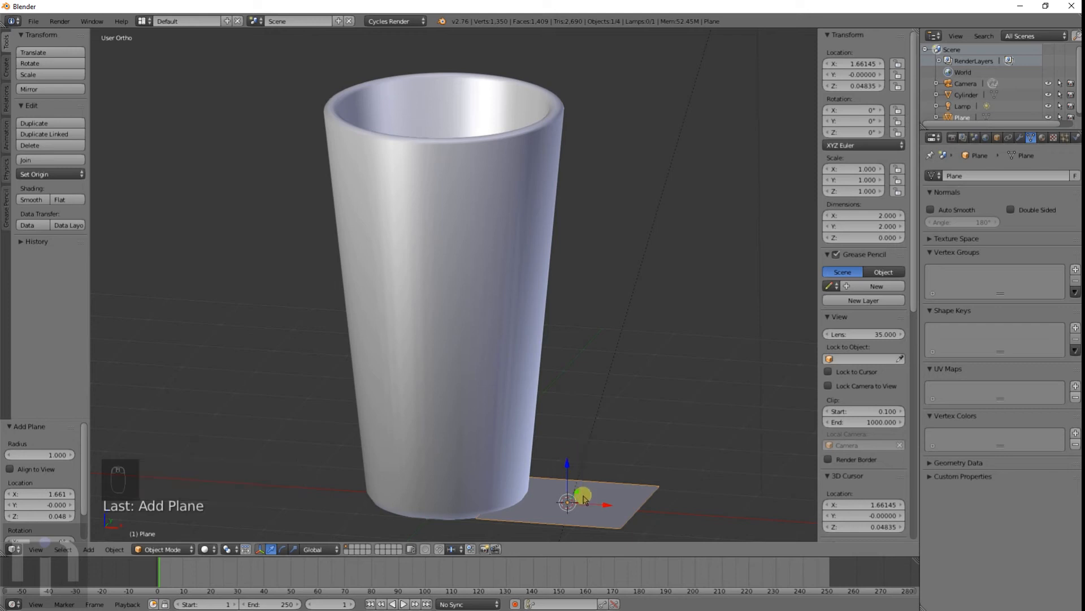
pyautogui.scroll(-3, 666, 435)
pyautogui.click(638, 308)
pyautogui.hotkey('shift', 's')
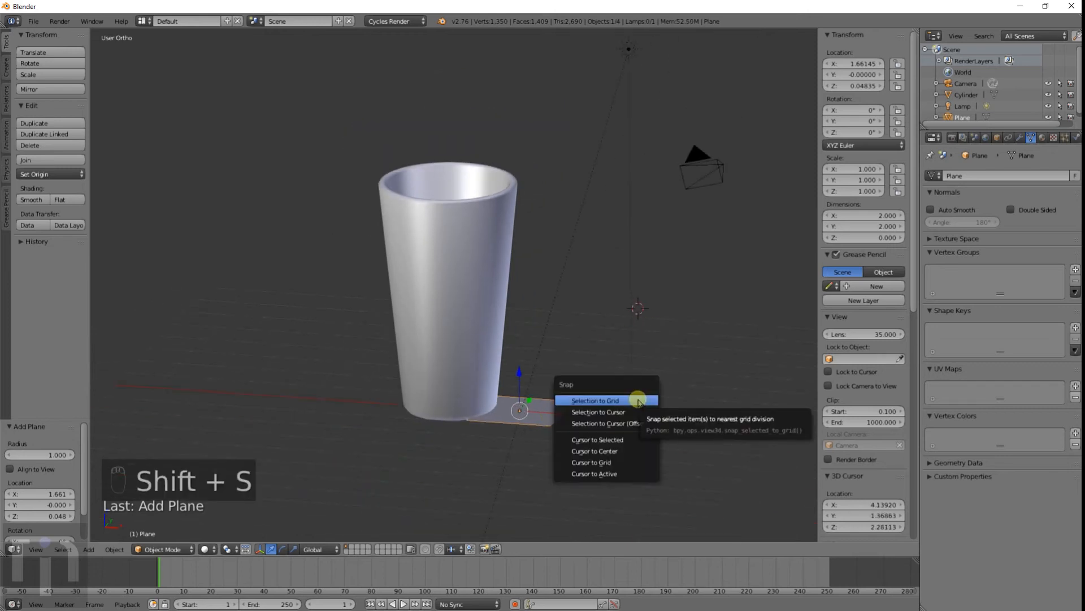
pyautogui.click(616, 451)
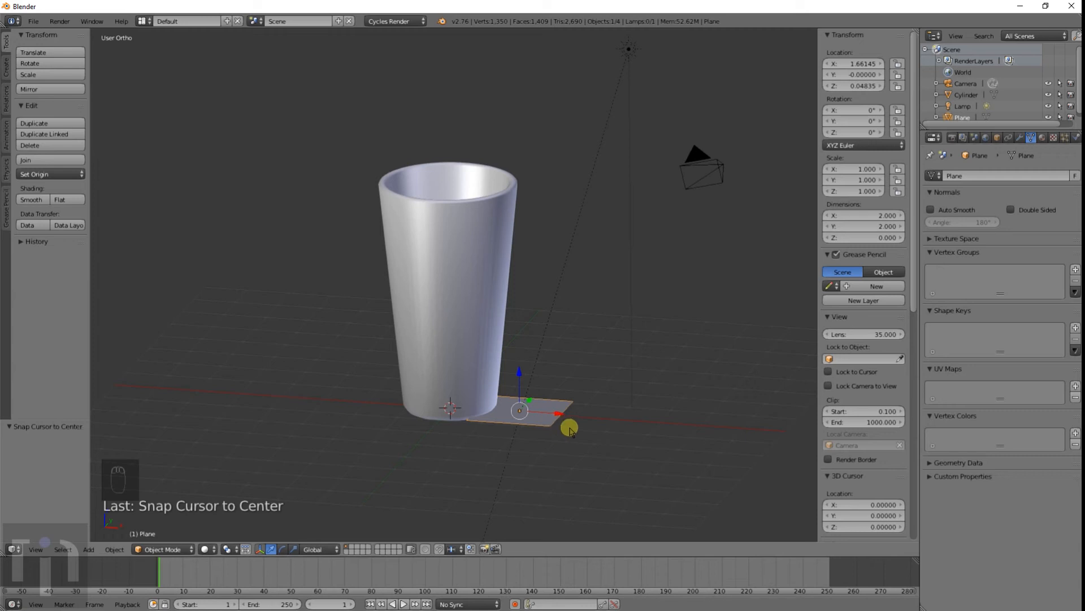
pyautogui.hotkey('shift', 's')
pyautogui.click(557, 381)
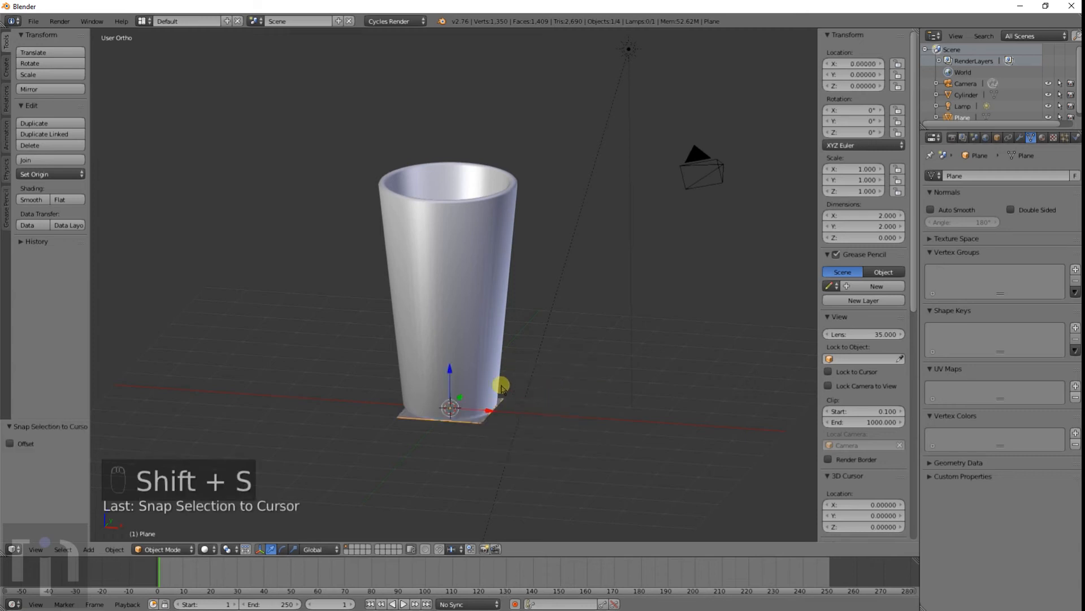
# Scale the plane up about 34 times as a floor and create a new material for it
pyautogui.scroll(-3, 486, 441)
pyautogui.press('s')
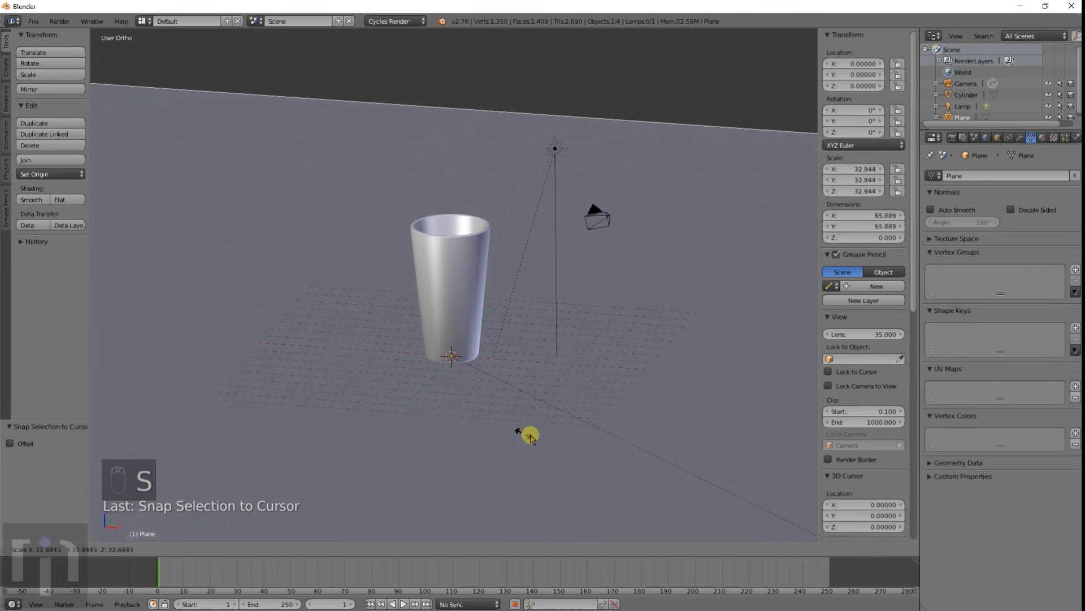
pyautogui.click(726, 394)
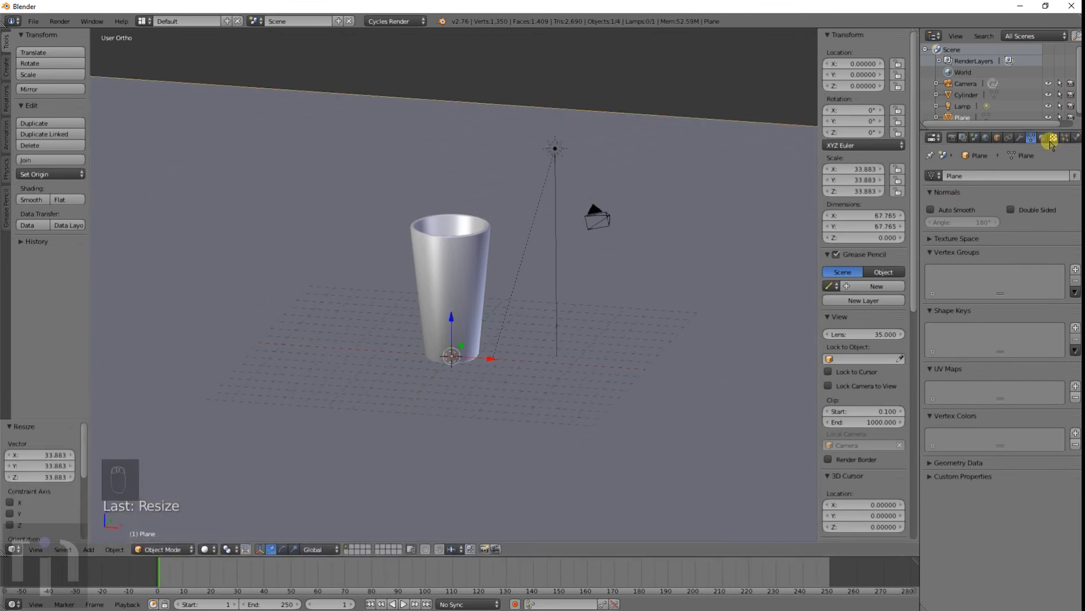
pyautogui.click(1047, 141)
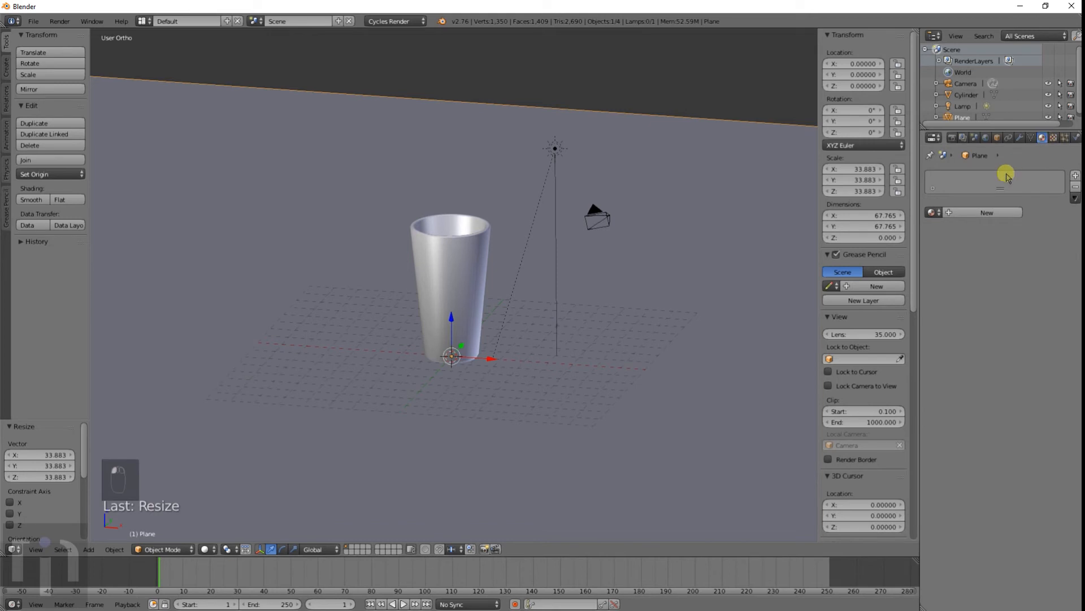
pyautogui.click(983, 210)
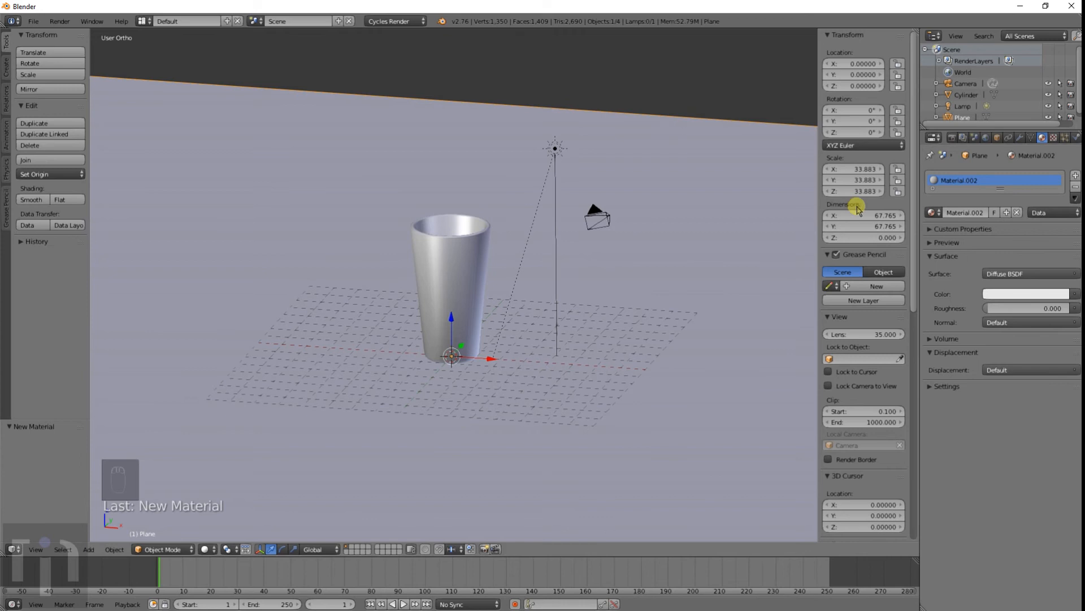
# Render the scene to check the glass on the floor and switch the viewport shading to Rendered
pyautogui.click(953, 138)
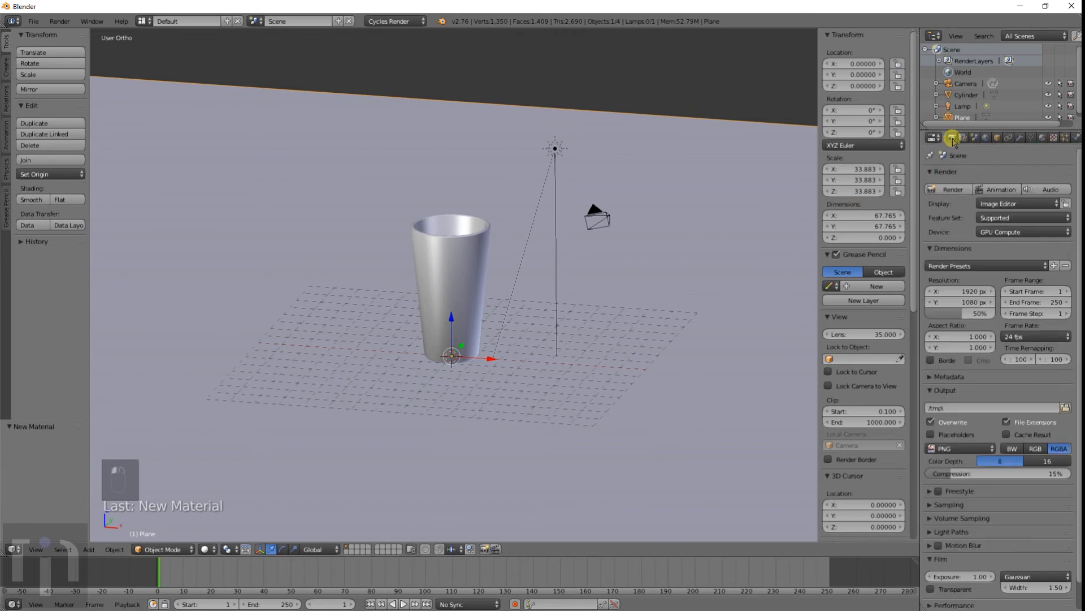
pyautogui.click(951, 193)
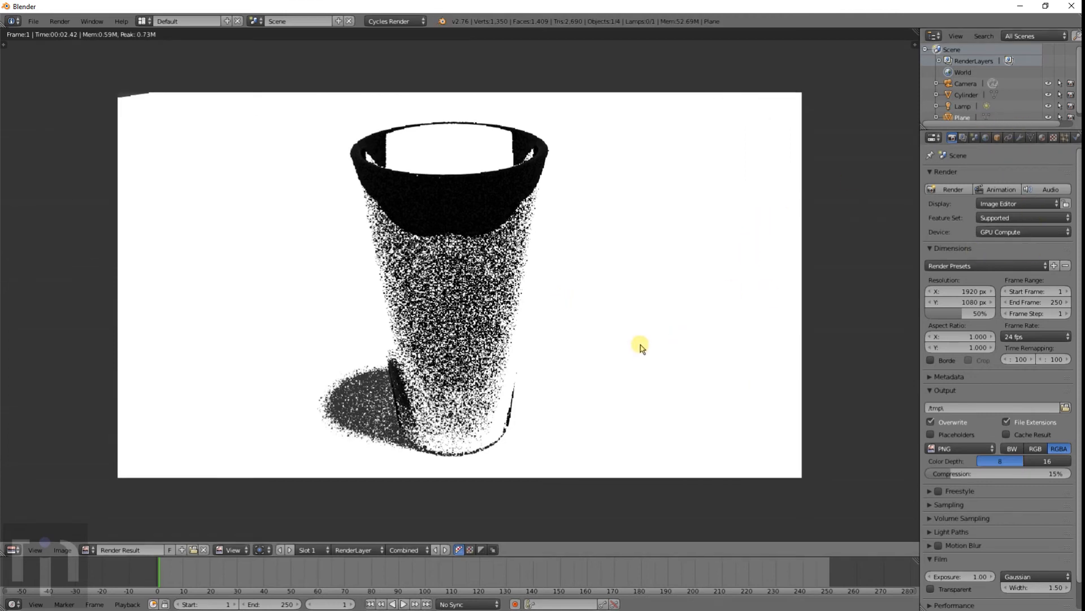
pyautogui.press('Escape')
pyautogui.click(209, 551)
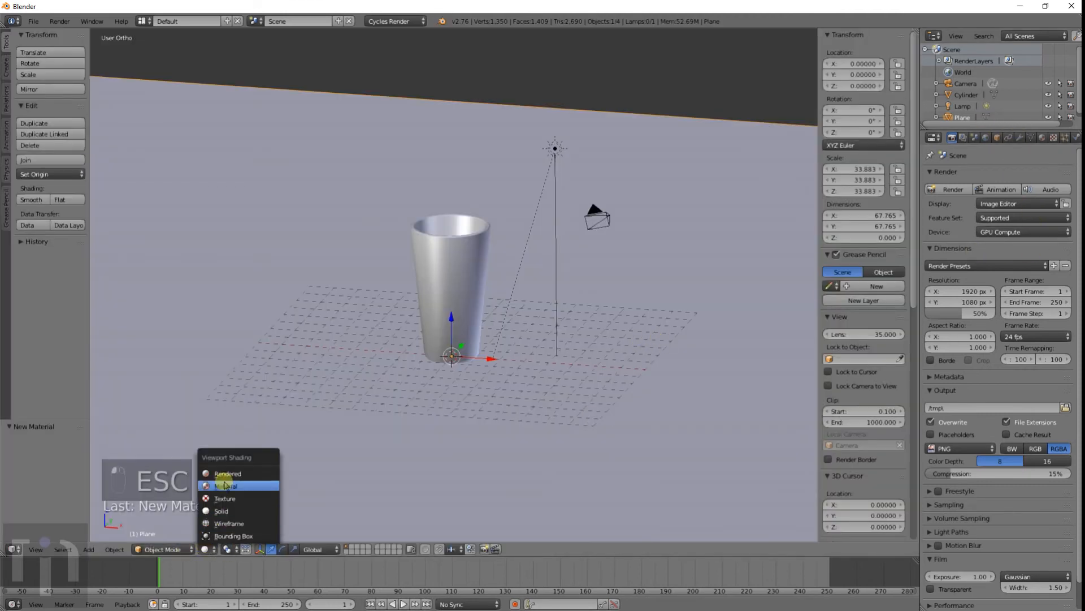
pyautogui.click(221, 474)
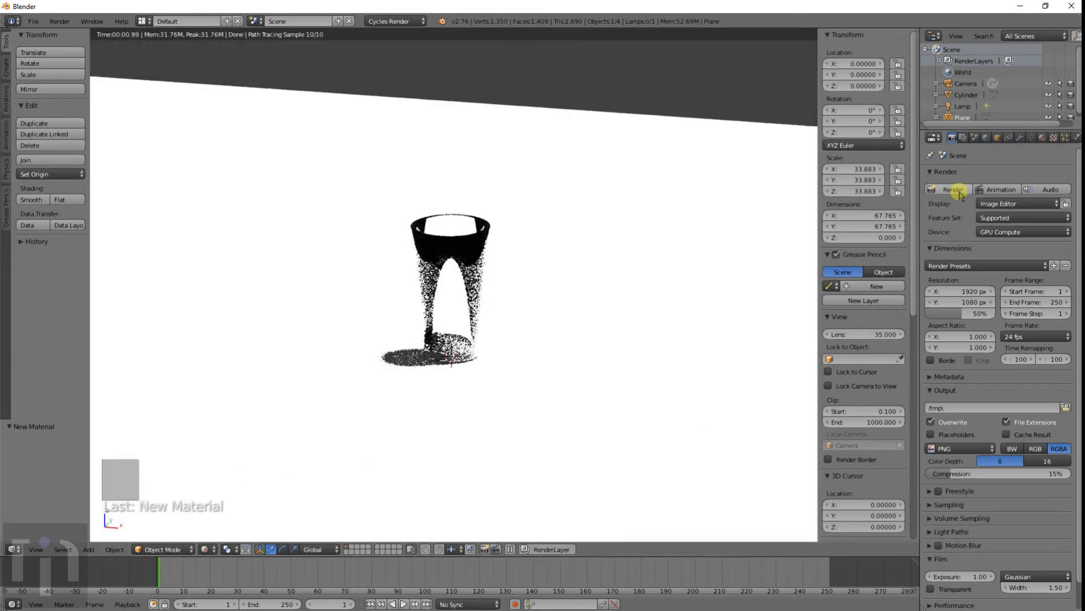
# Select the lamp and set its emission strength to 500
pyautogui.click(964, 105)
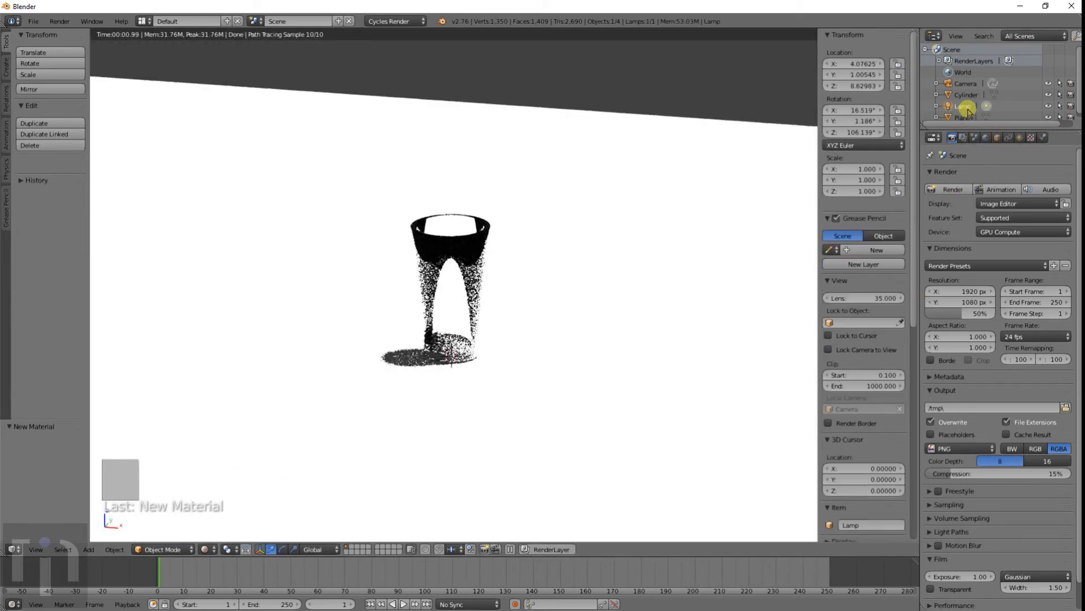
pyautogui.click(1031, 139)
pyautogui.click(1029, 332)
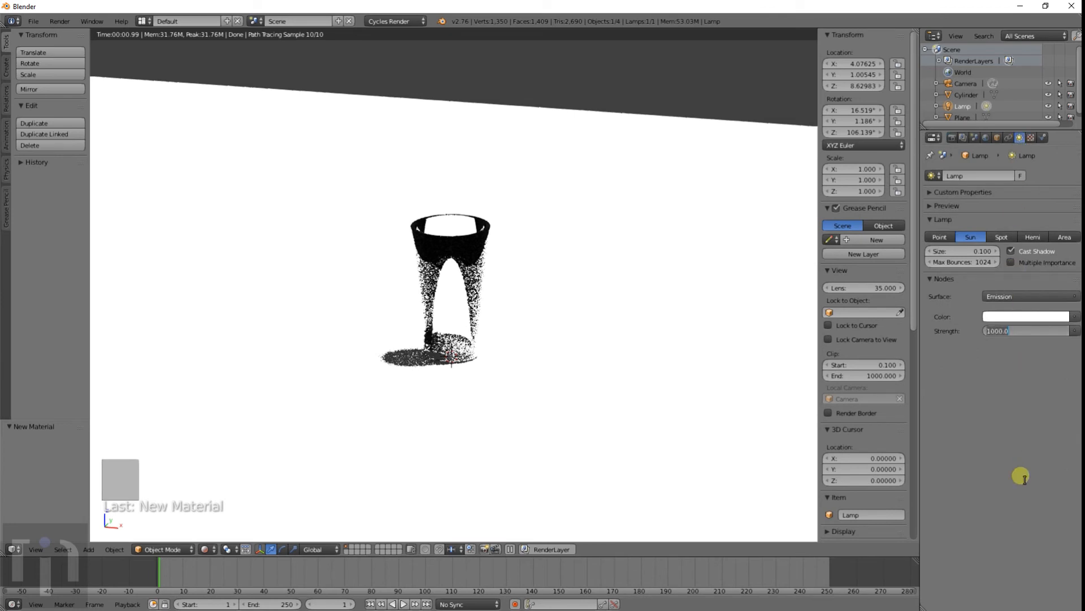
pyautogui.write('500')
pyautogui.press('Return')
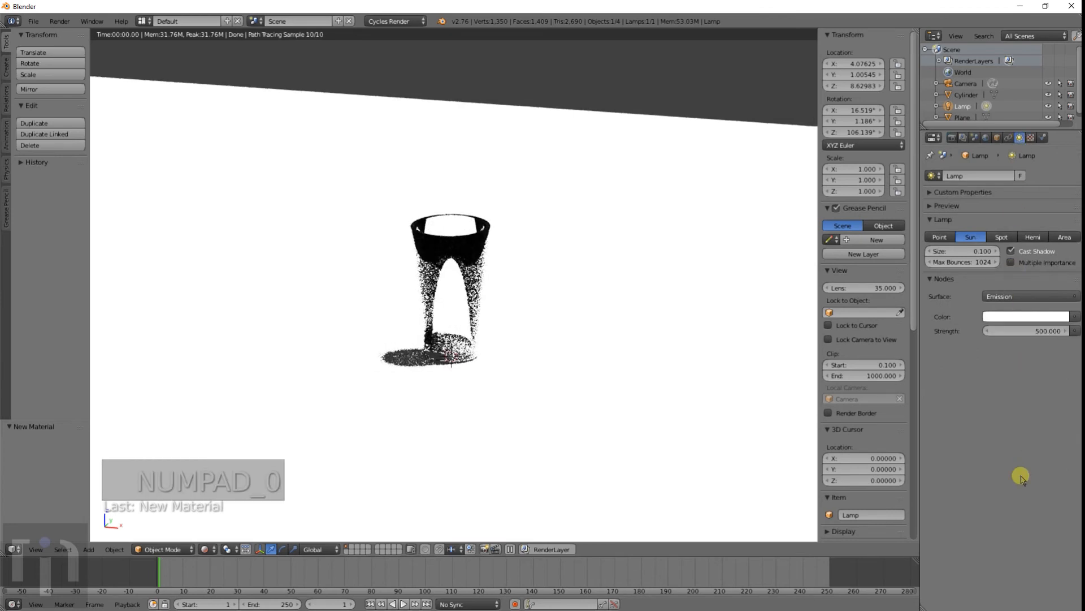
# Lower the sun lamp's emission strength to 1
pyautogui.click(1034, 332)
pyautogui.write('1')
pyautogui.press('Return')
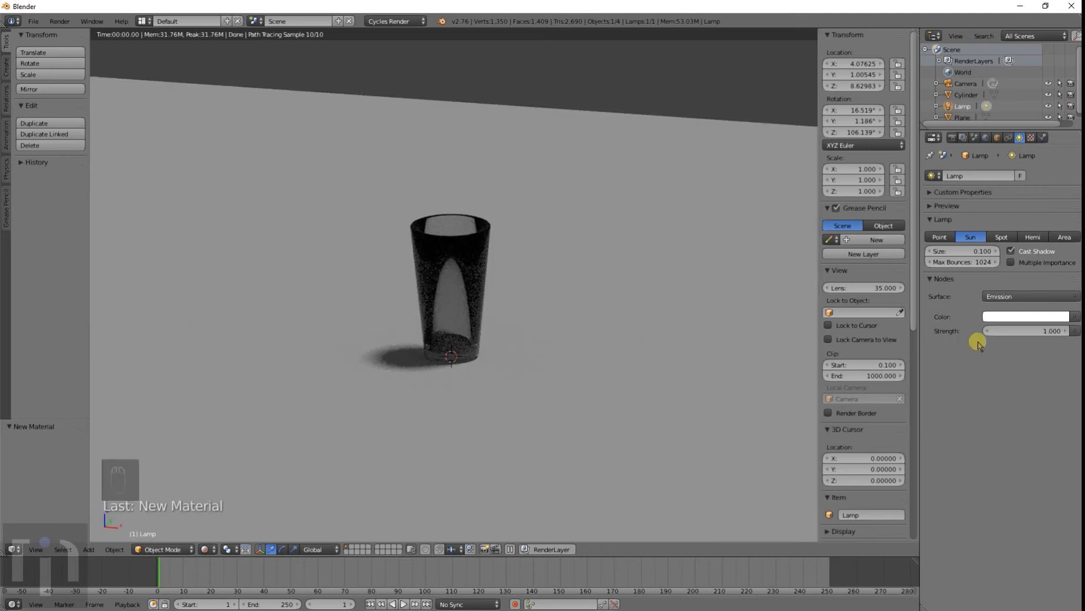
# Raise the sun lamp's emission strength to 100
pyautogui.click(1002, 333)
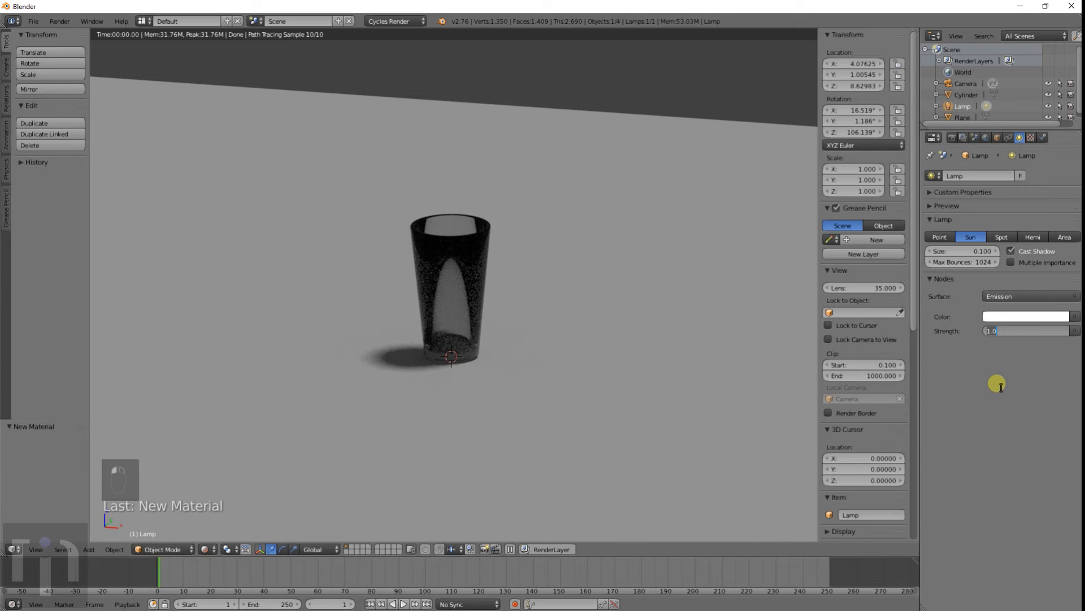
pyautogui.write('100')
pyautogui.press('Return')
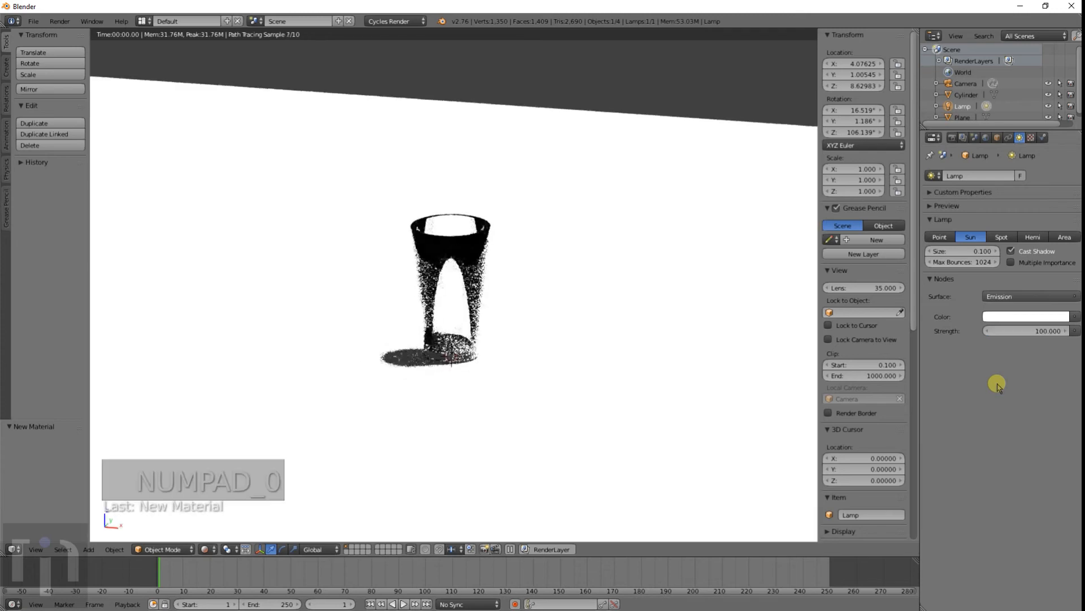
# Lower the sun lamp's emission strength to 5
pyautogui.click(1010, 334)
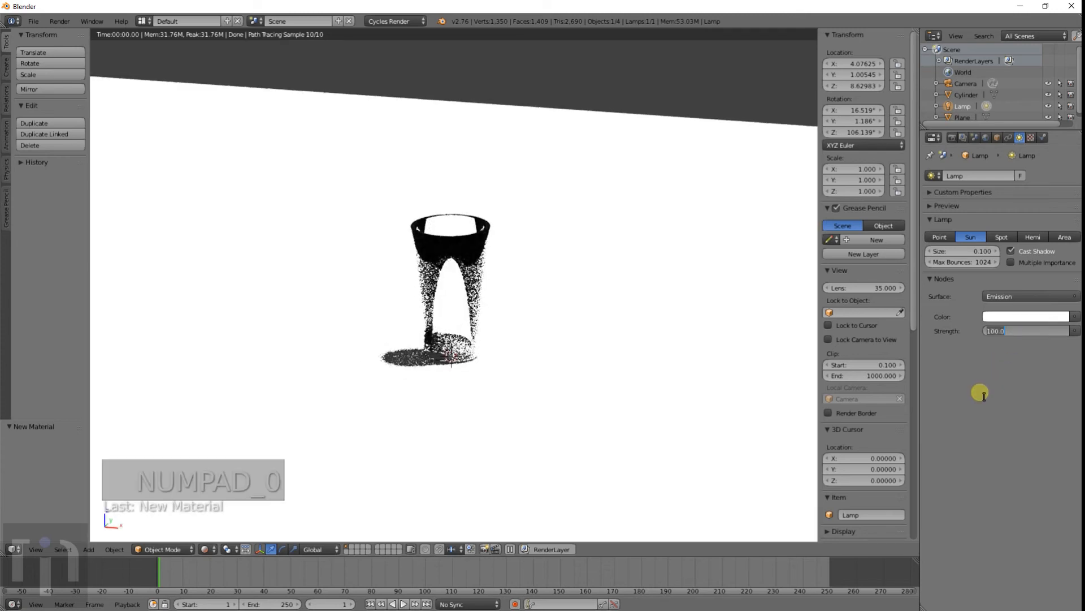
pyautogui.write('5')
pyautogui.press('Return')
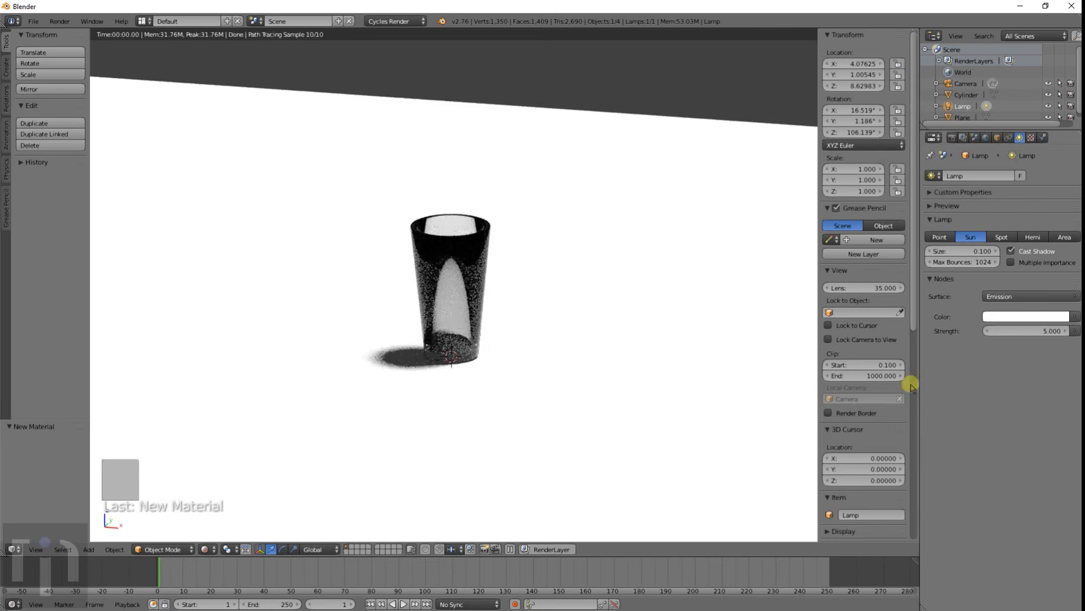
# Check the glass through the camera and raise the sun lamp's emission strength to 15.1
pyautogui.scroll(5, 485, 314)
pyautogui.scroll(-4, 552, 329)
pyautogui.press('KP_0')
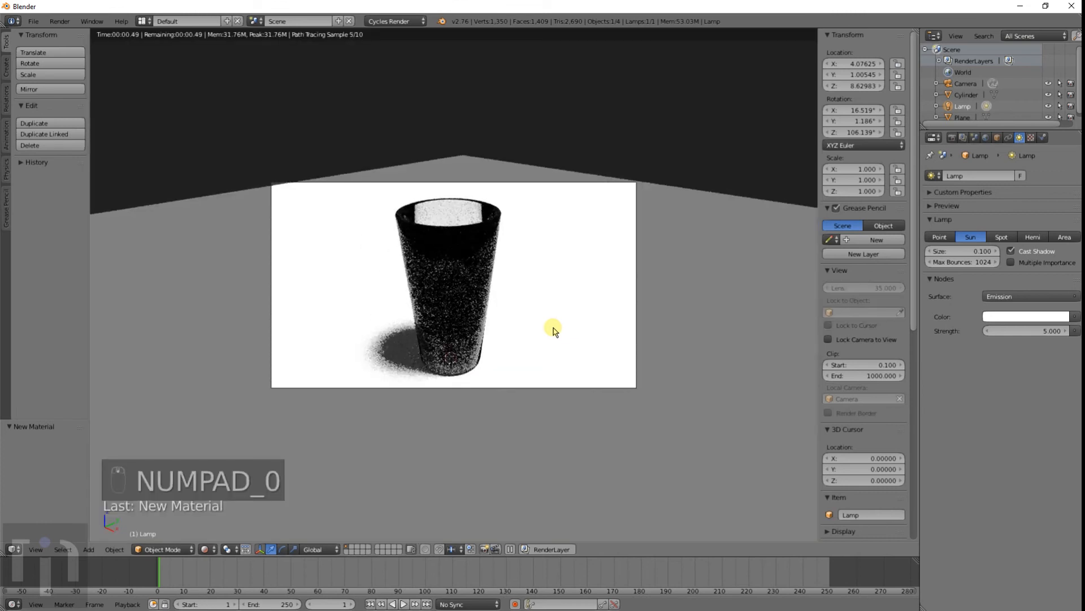
pyautogui.scroll(2, 539, 304)
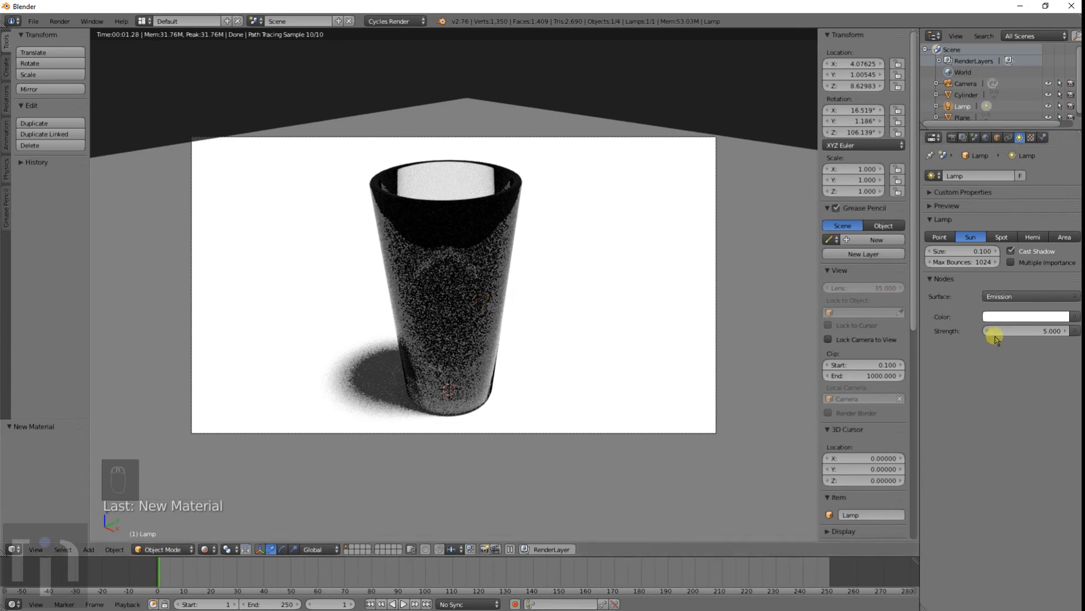
pyautogui.moveTo(1009, 332)
pyautogui.mouseDown()
pyautogui.moveTo(1059, 332)
pyautogui.moveTo(1009, 332)
pyautogui.mouseUp()
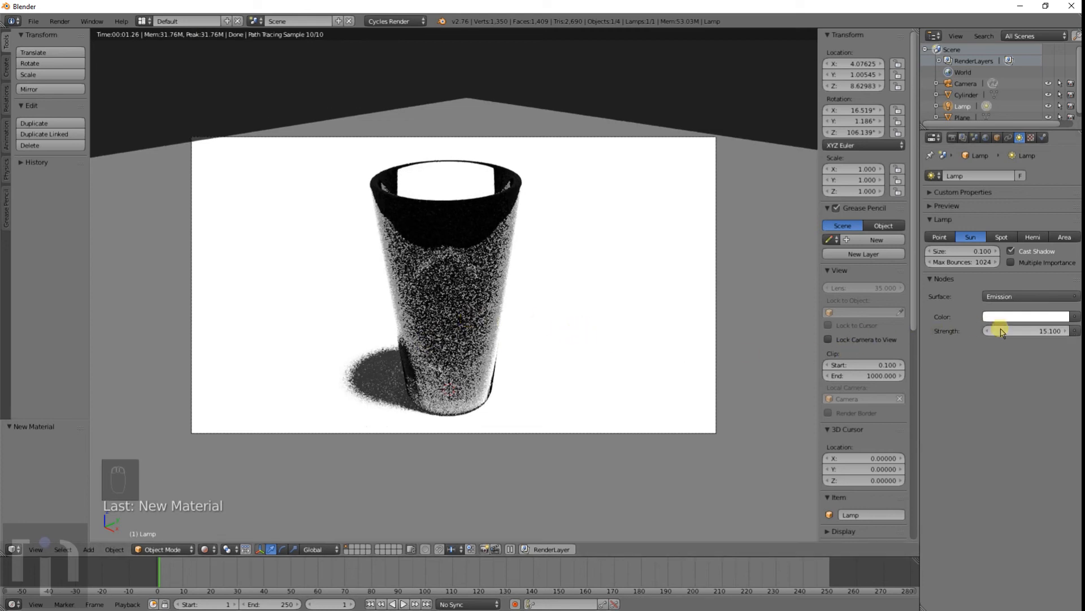
# Select the glass, show its material settings and examine its rendered appearance outside the camera view
pyautogui.rightClick(424, 256)
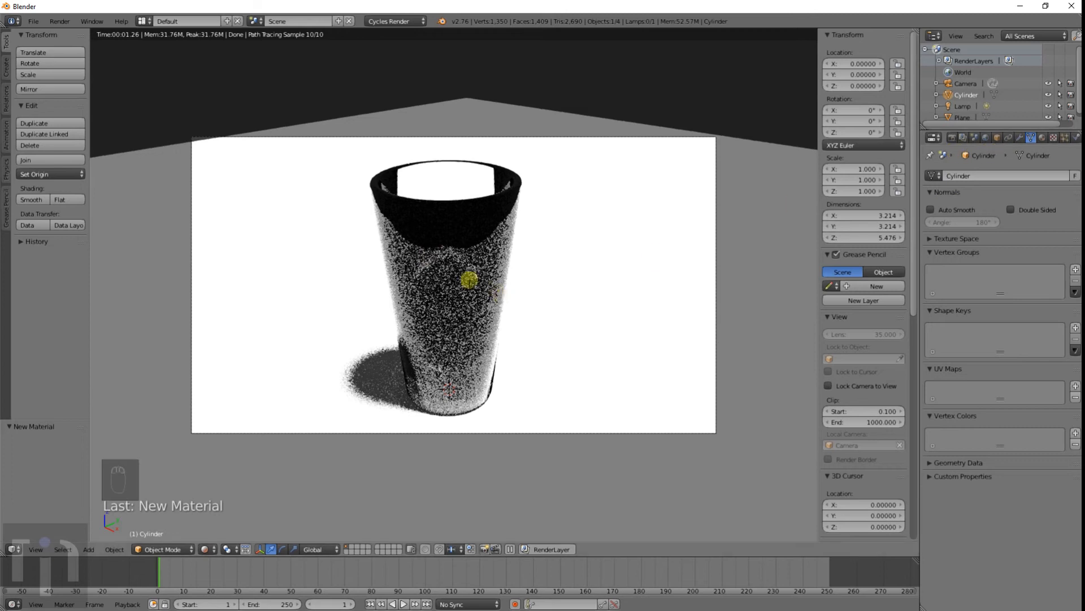
pyautogui.click(1043, 138)
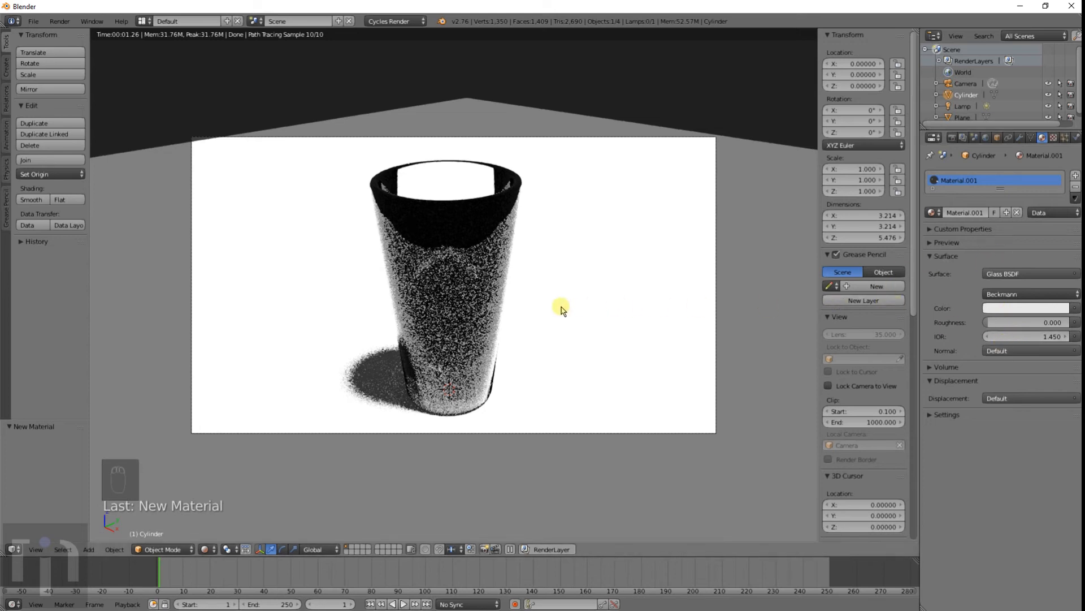
pyautogui.press('KP_0')
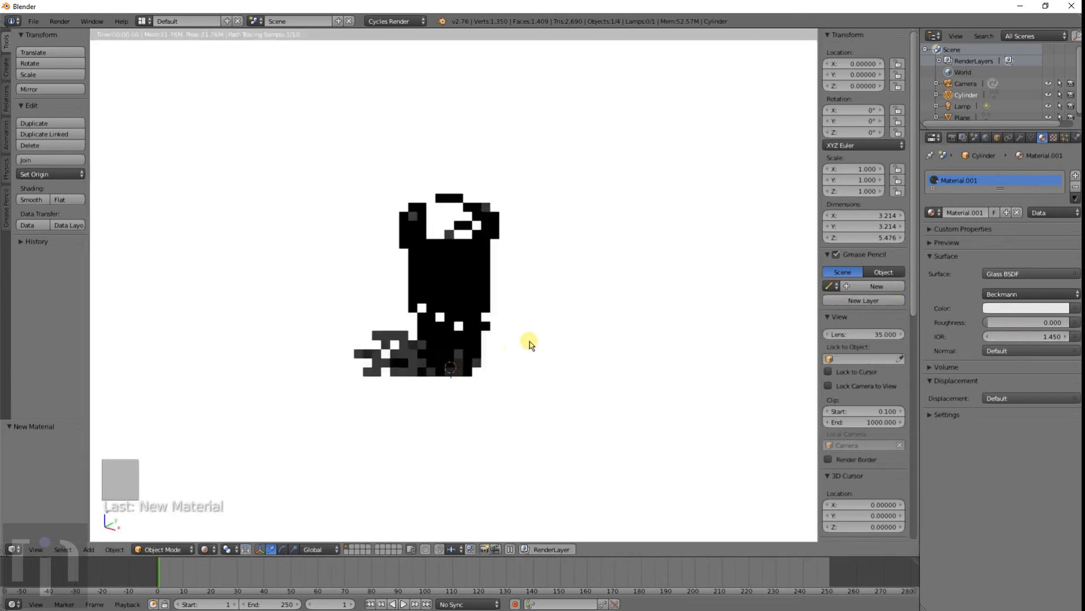
pyautogui.moveTo(554, 320)
pyautogui.mouseDown(button='middle')
pyautogui.moveTo(571, 305)
pyautogui.moveTo(548, 334)
pyautogui.mouseUp(button='middle')
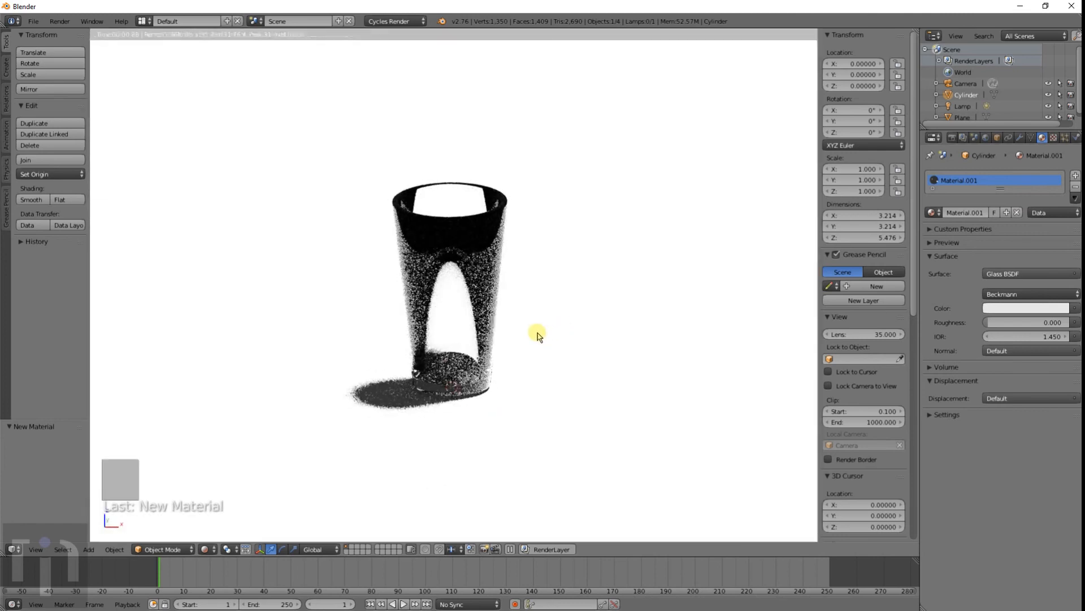
pyautogui.scroll(3, 537, 335)
pyautogui.scroll(1, 537, 334)
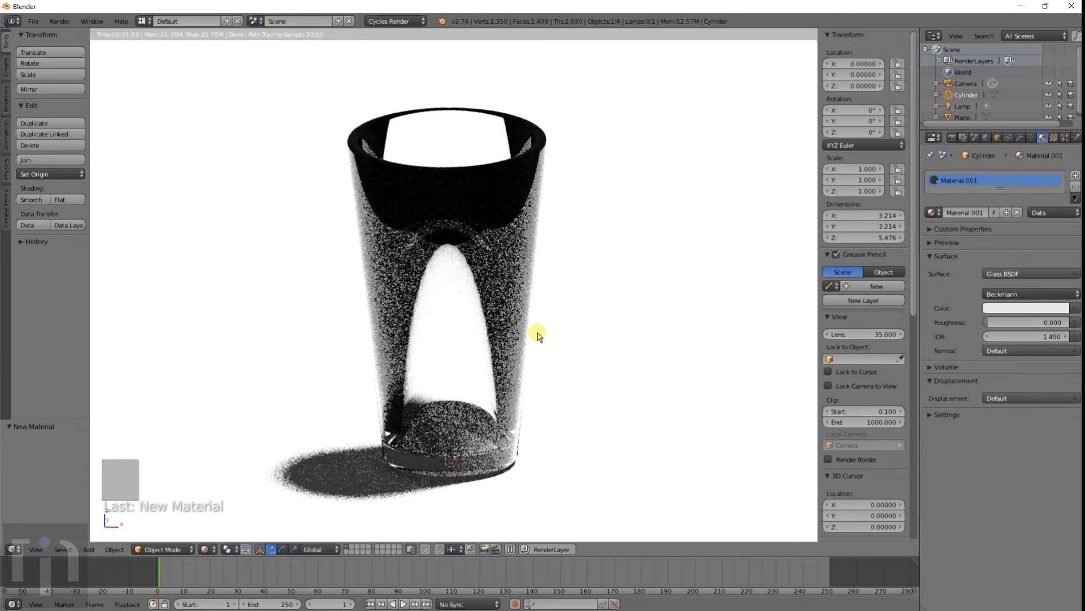
pyautogui.scroll(-2, 537, 335)
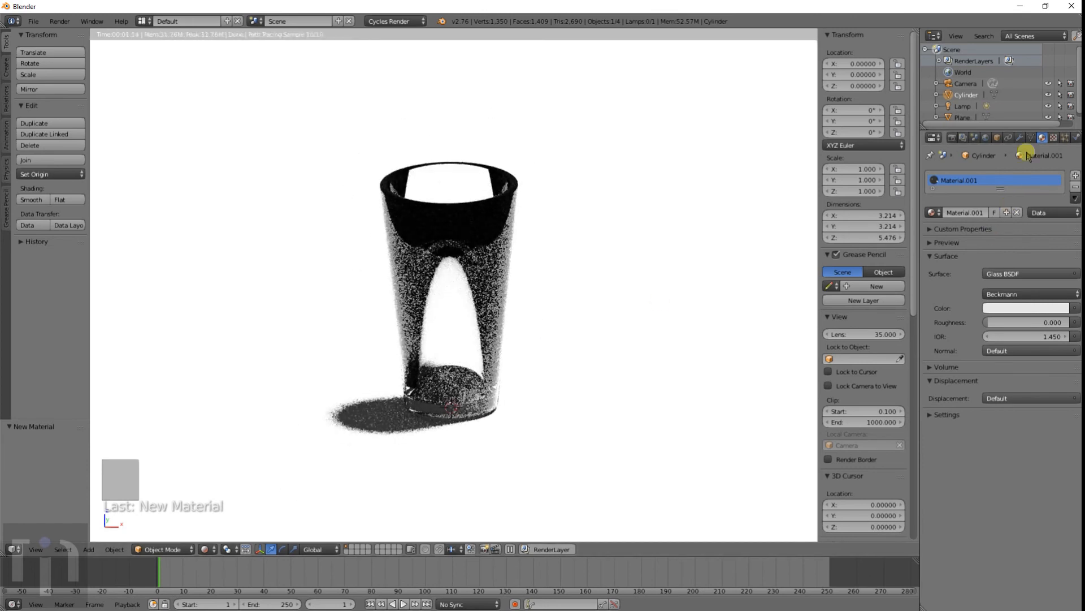
# Select the lamp, try an emission strength of 12 and reduce it to 10
pyautogui.click(964, 106)
pyautogui.click(1039, 330)
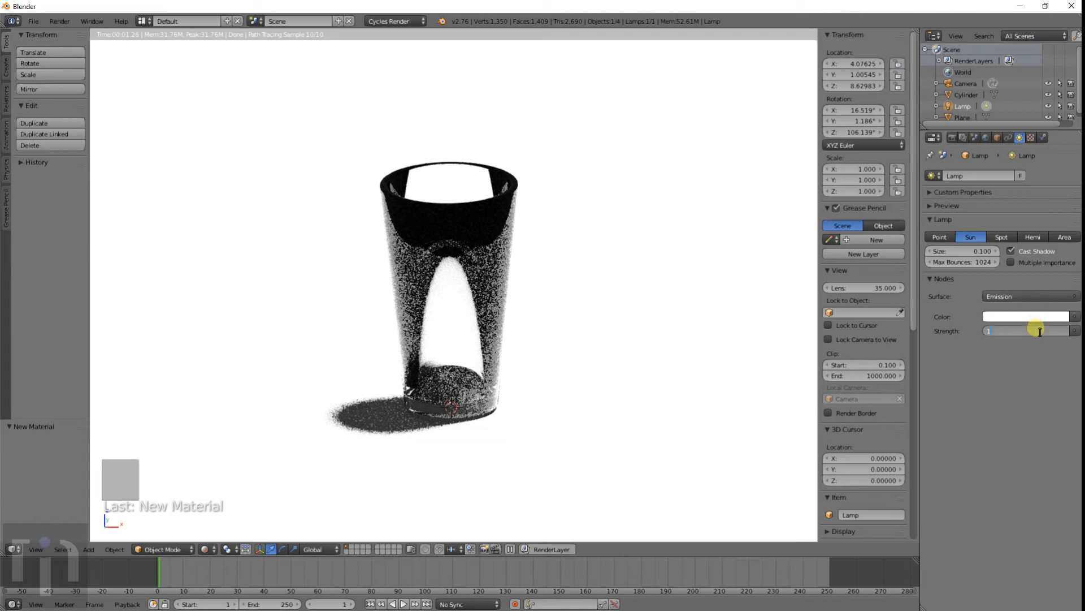
pyautogui.write('12')
pyautogui.press('Return')
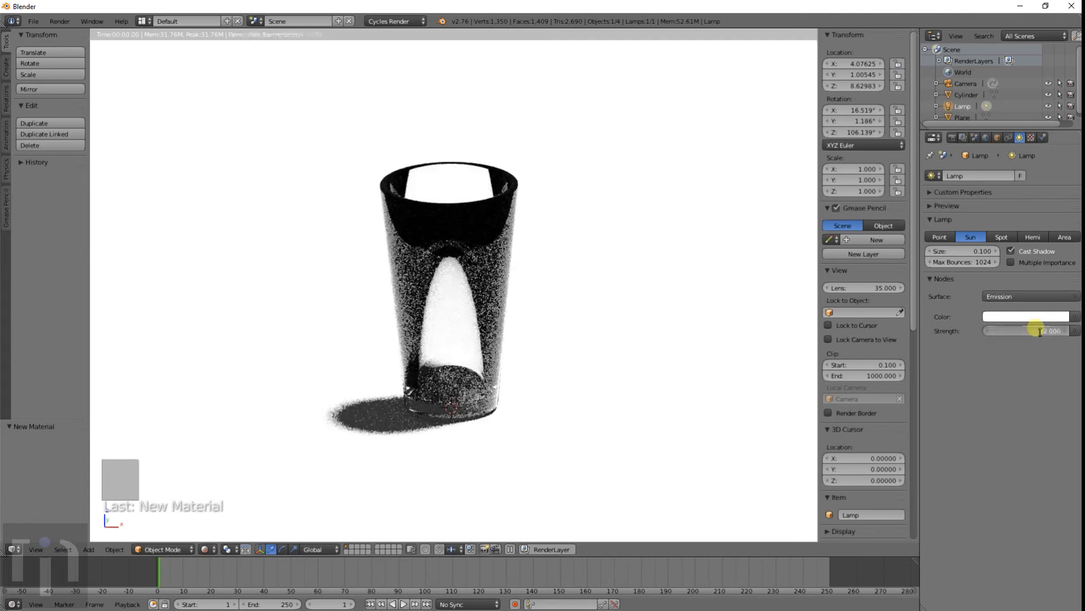
pyautogui.write('10')
pyautogui.press('Return')
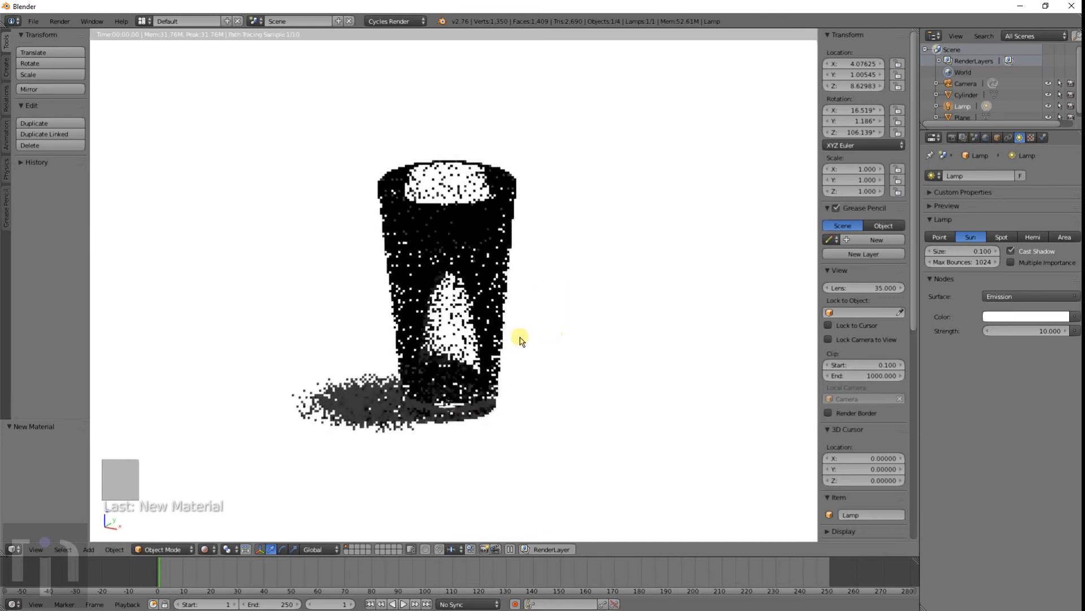
# Set the Cycles render samples to 75 and render the scene from the camera to check the glass
pyautogui.press('KP_0')
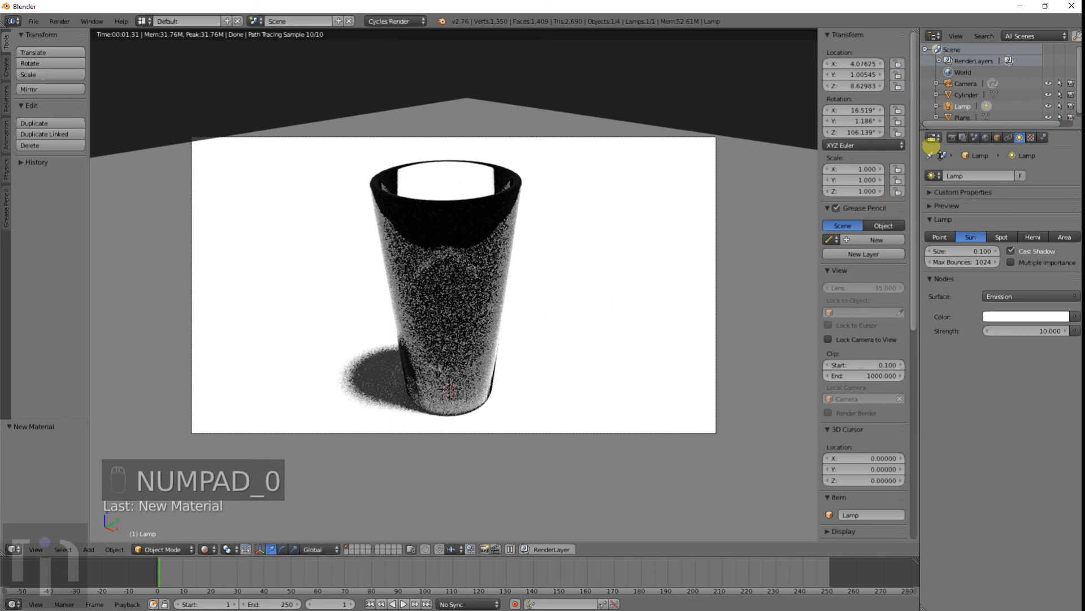
pyautogui.click(952, 137)
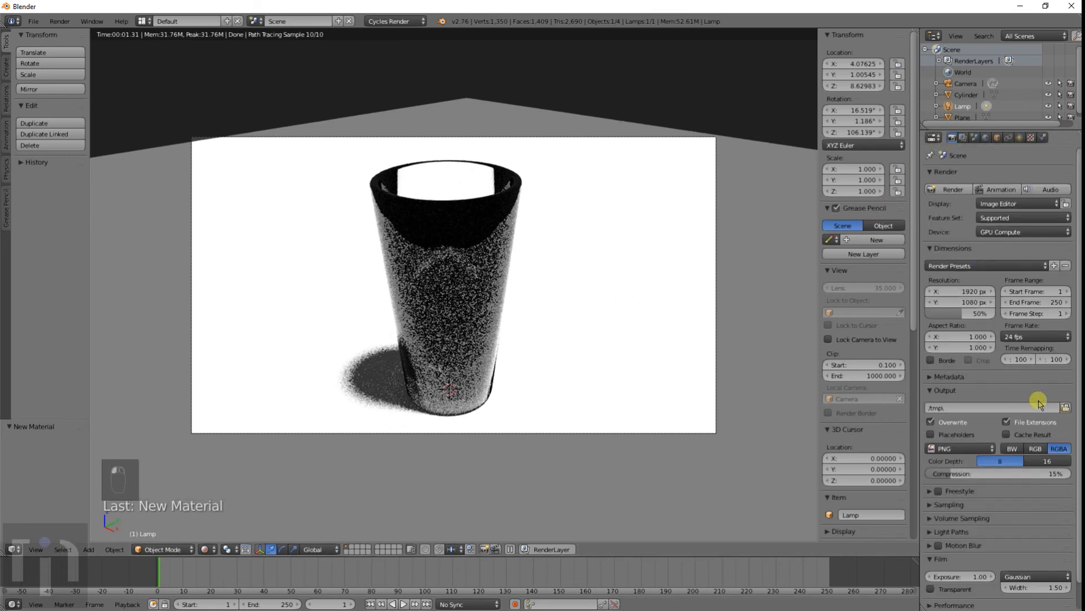
pyautogui.scroll(-2, 1023, 441)
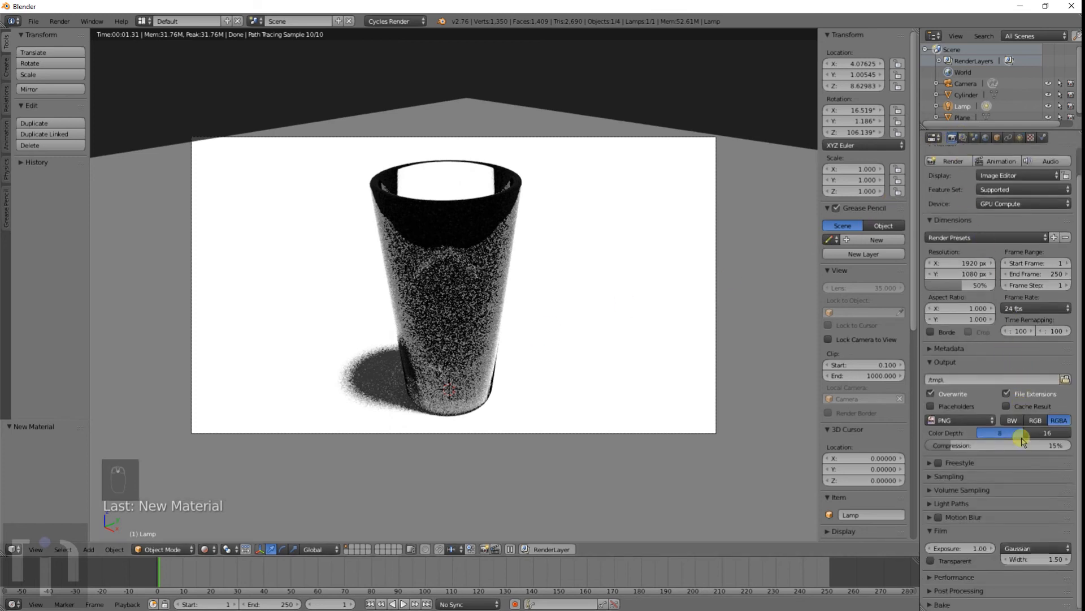
pyautogui.click(1018, 476)
pyautogui.click(1043, 534)
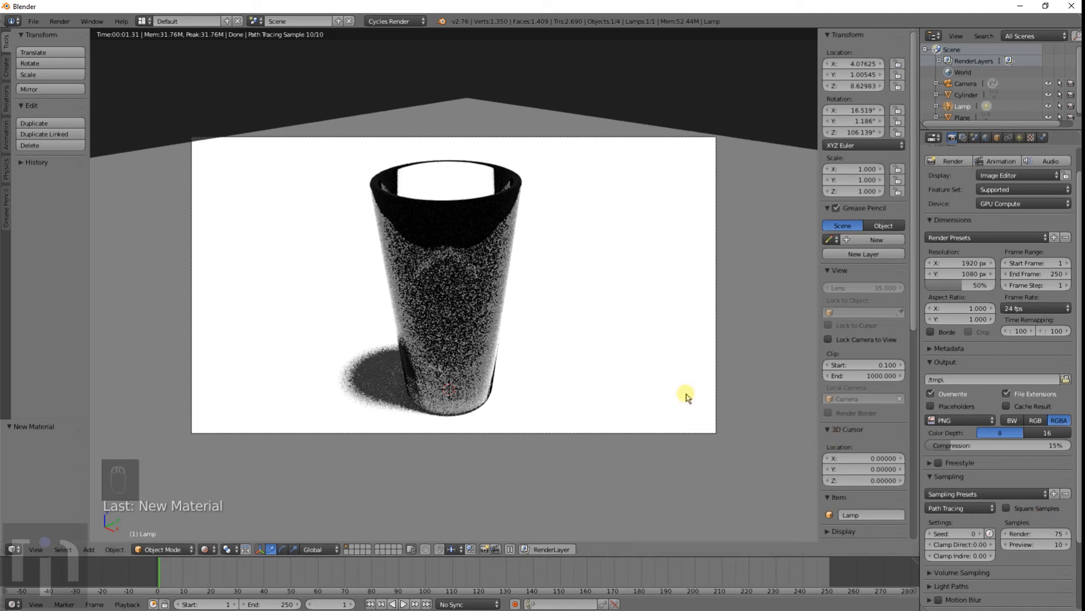
pyautogui.click(945, 164)
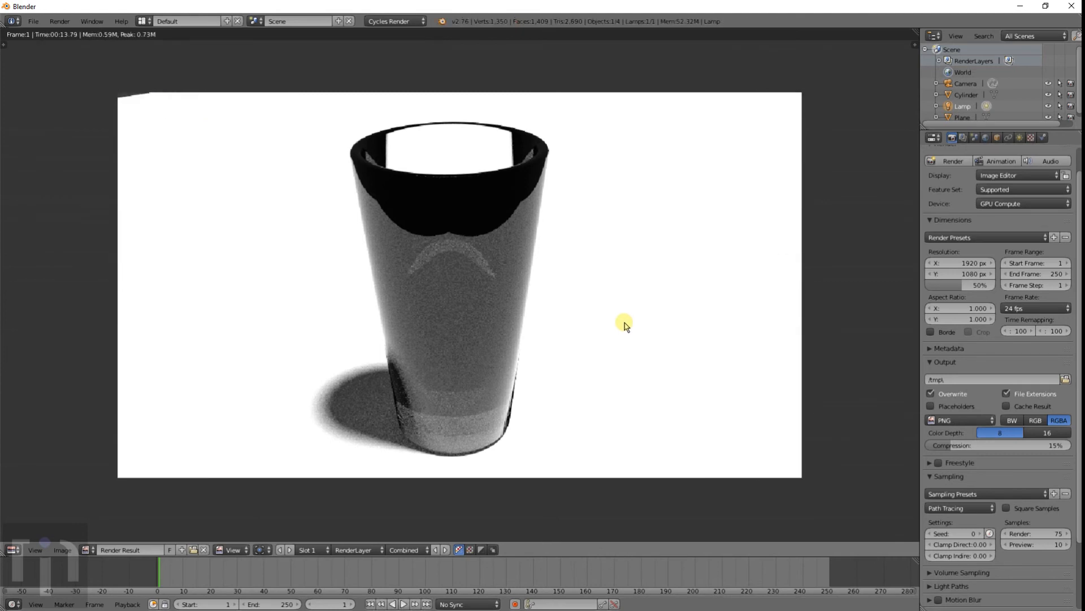
pyautogui.press('Escape')
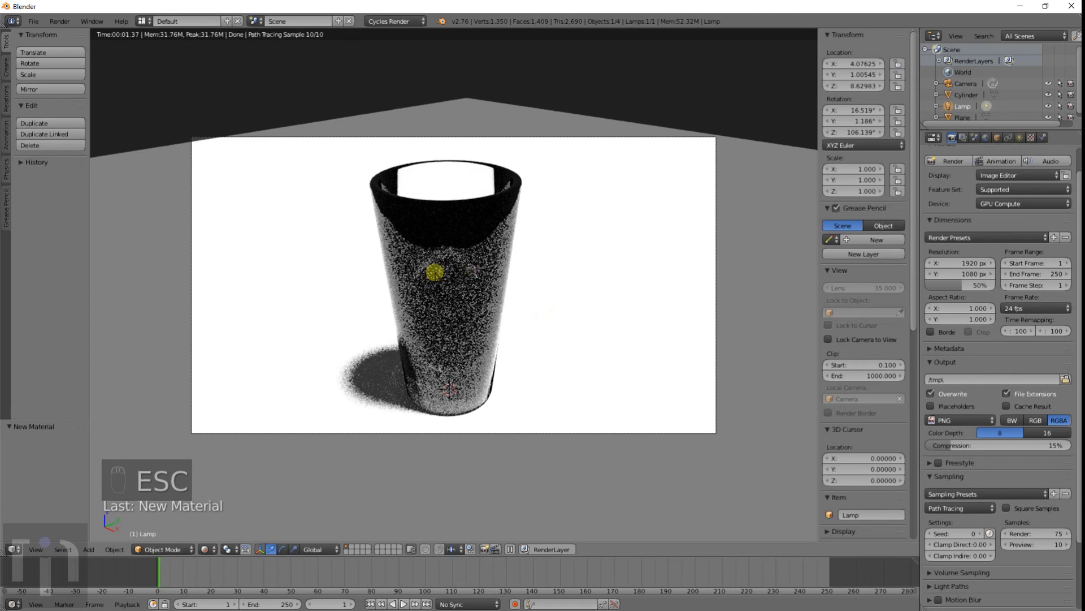
# Switch the viewport shading to Solid and add a Subdivision Surface modifier to the glass
pyautogui.click(205, 549)
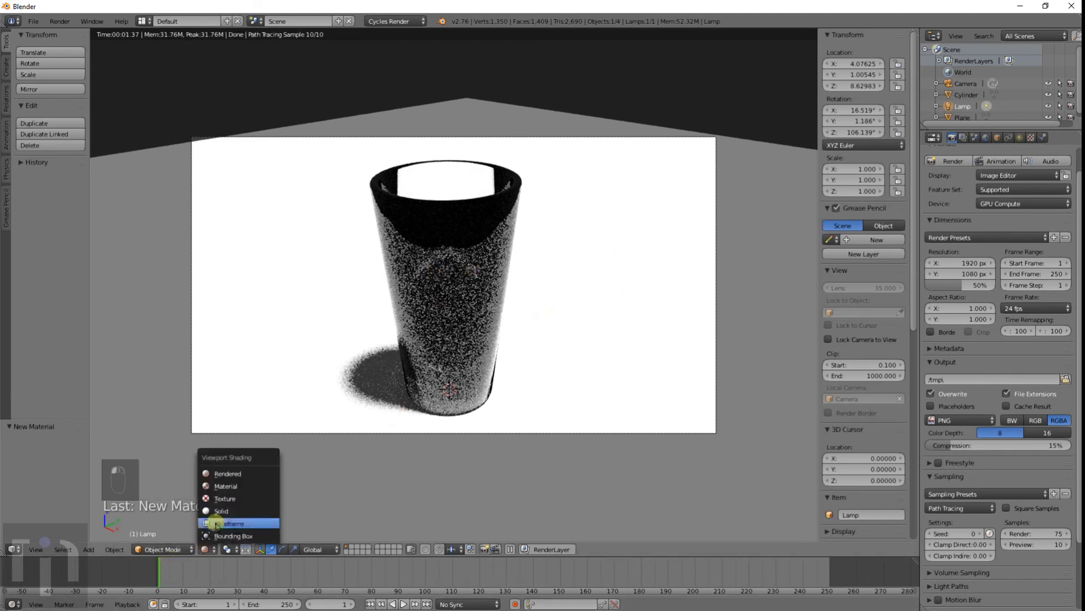
pyautogui.click(219, 511)
pyautogui.rightClick(484, 316)
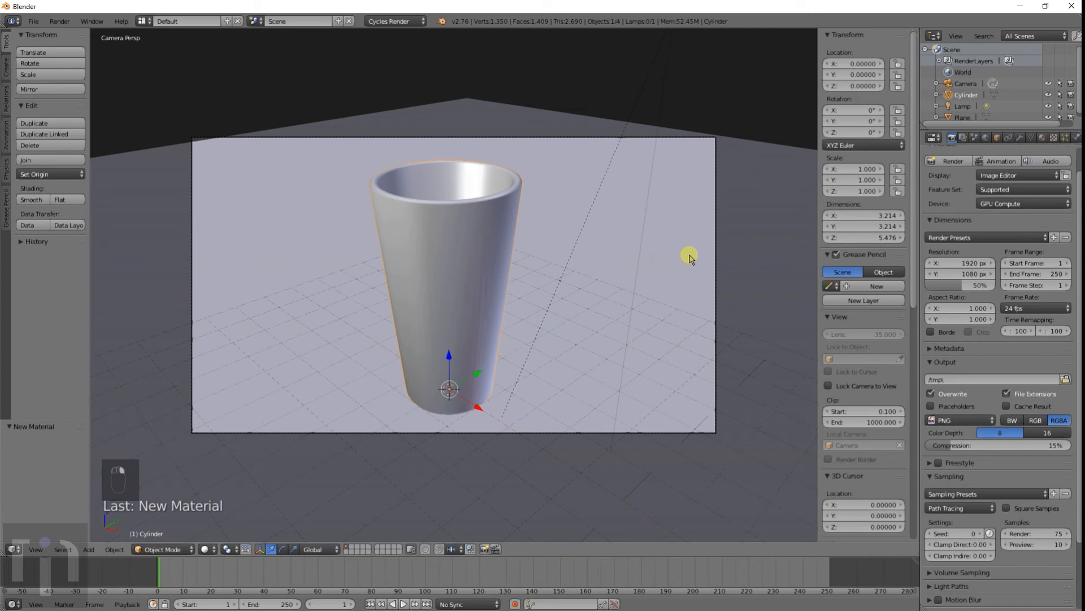
pyautogui.click(1018, 139)
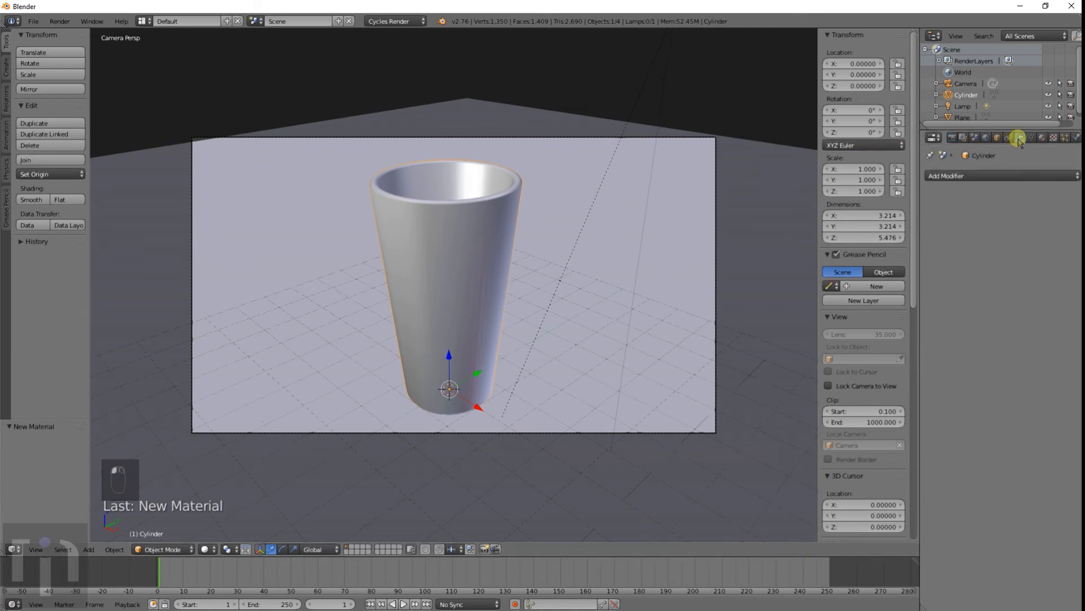
pyautogui.click(964, 177)
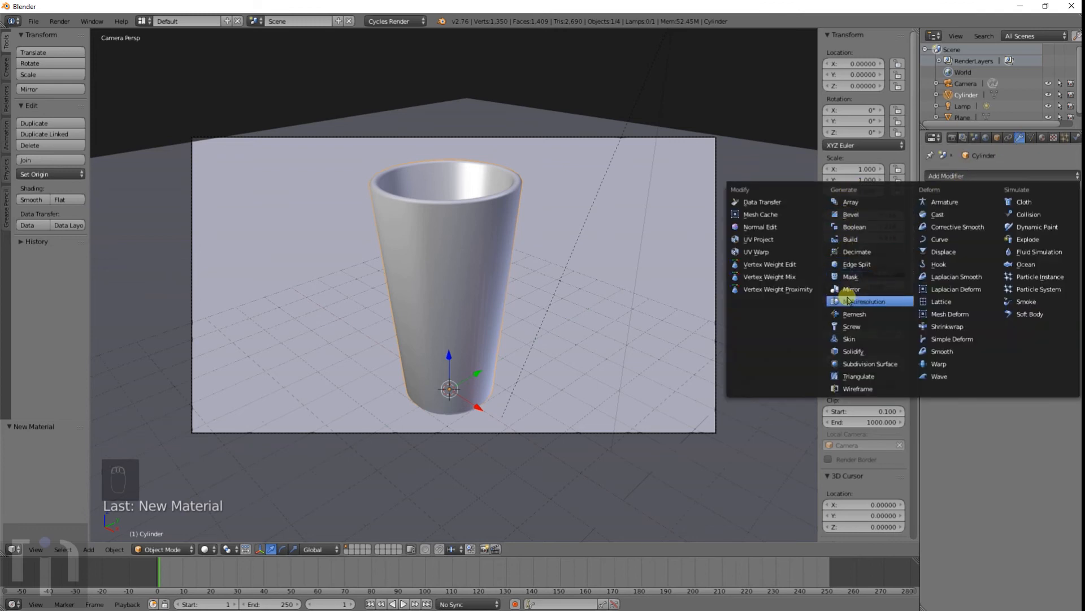
pyautogui.click(857, 364)
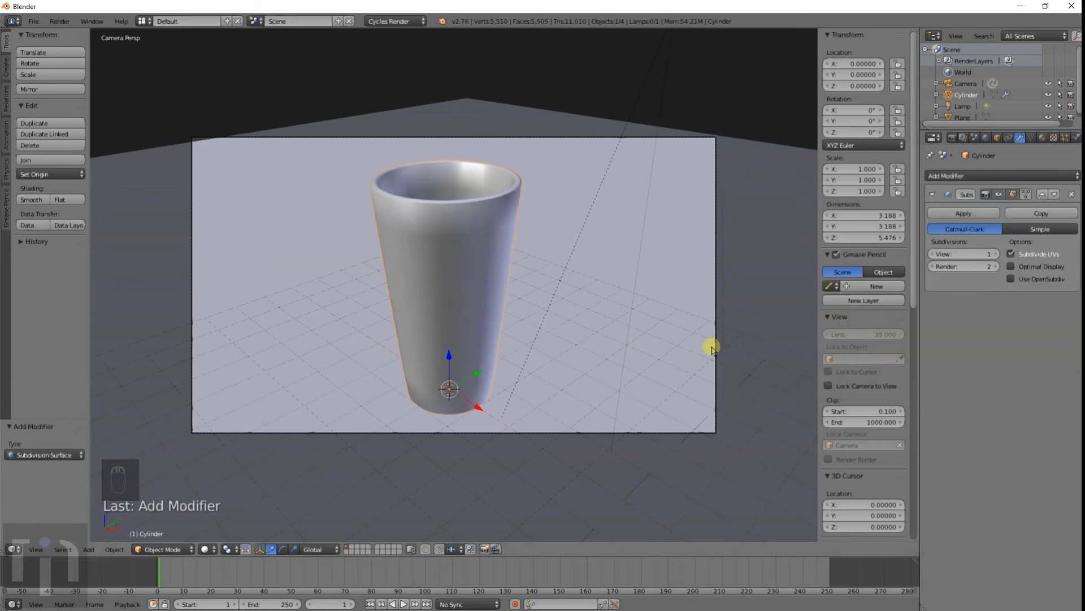
# Set the glass's Subdivision Surface modifier to 4 View subdivisions and 4 Render subdivisions
pyautogui.scroll(3, 459, 289)
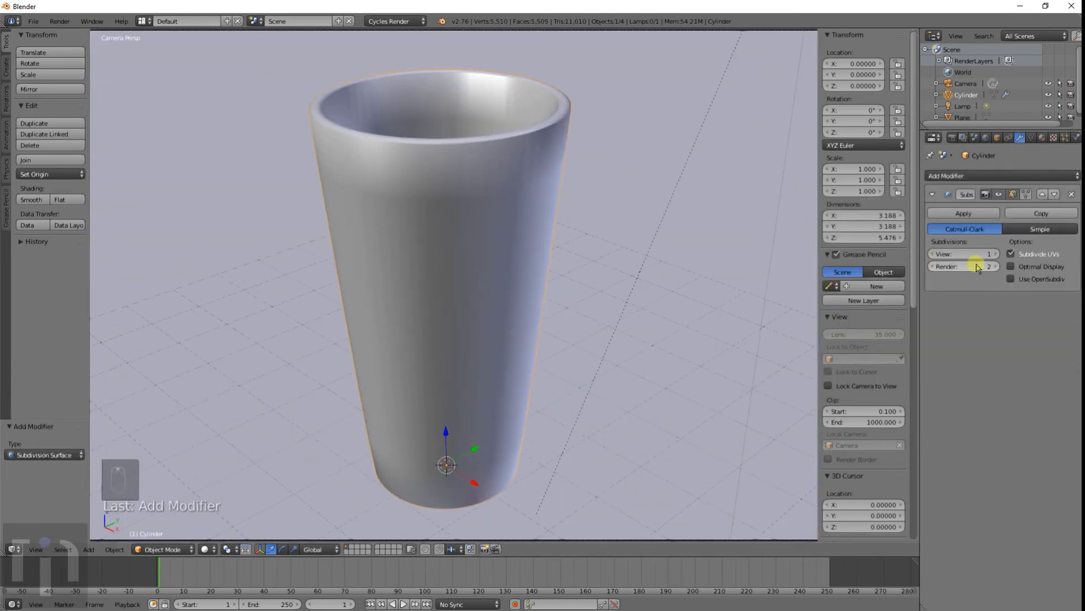
pyautogui.click(996, 256)
pyautogui.click(996, 255)
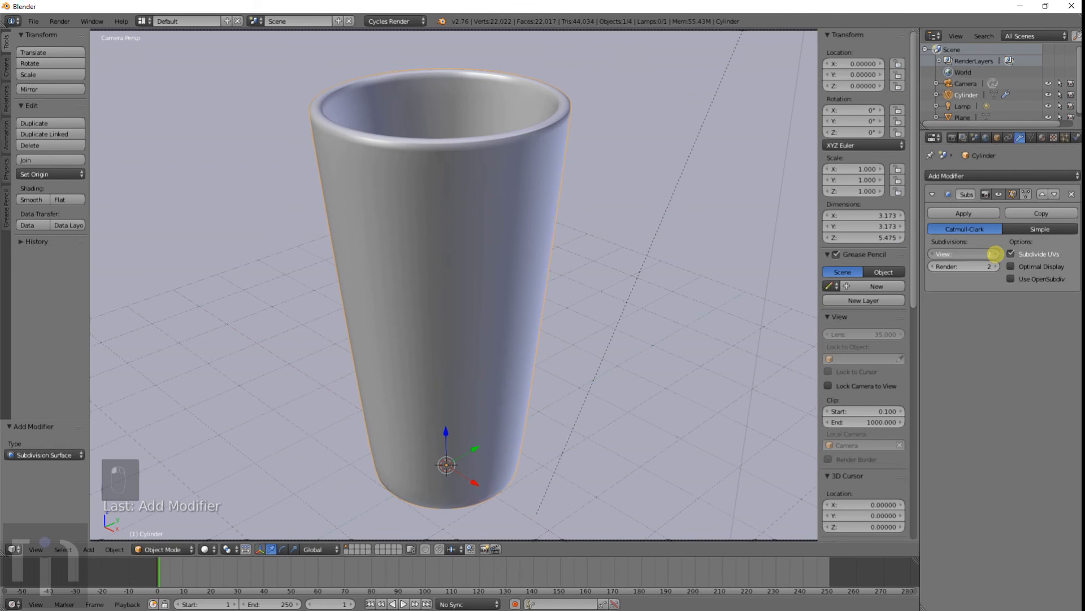
pyautogui.click(996, 255)
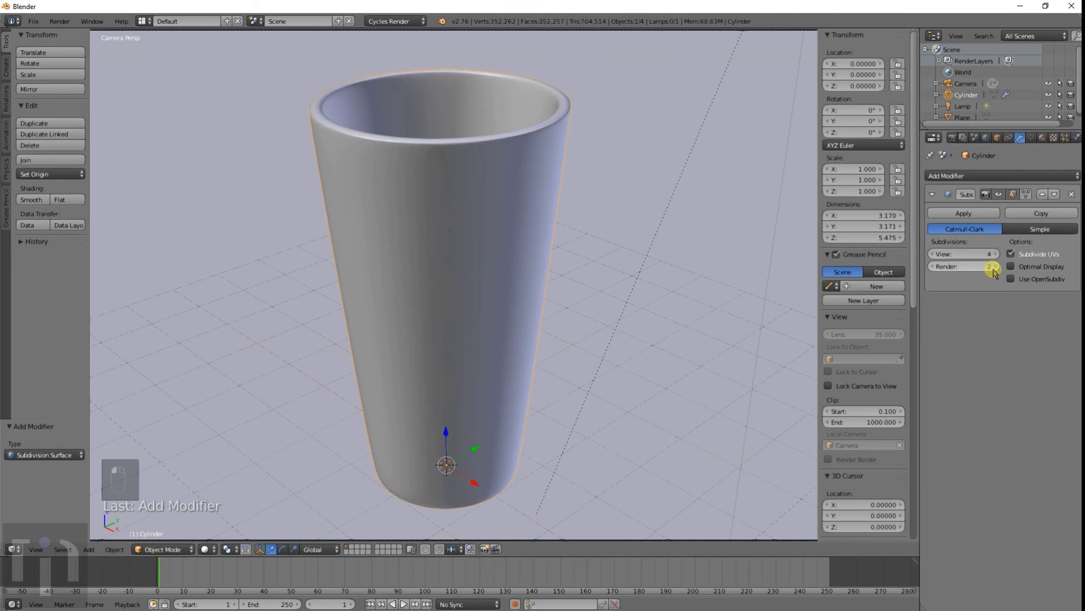
pyautogui.click(933, 266)
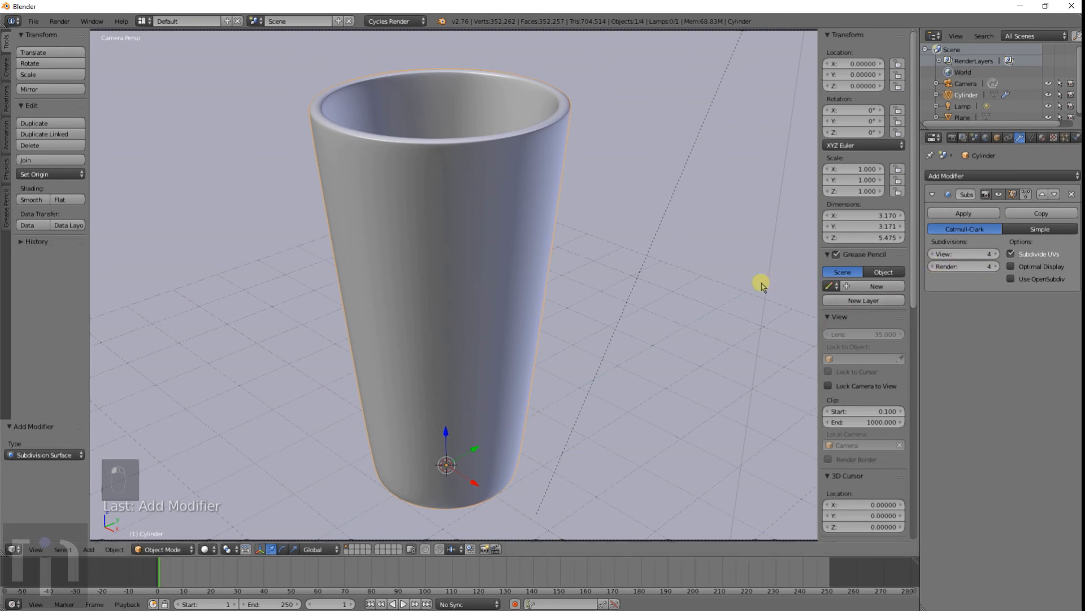
# Examine the floor plane's mesh in Edit Mode, return to Object Mode and reselect the glass
pyautogui.press('Tab')
pyautogui.press('Tab')
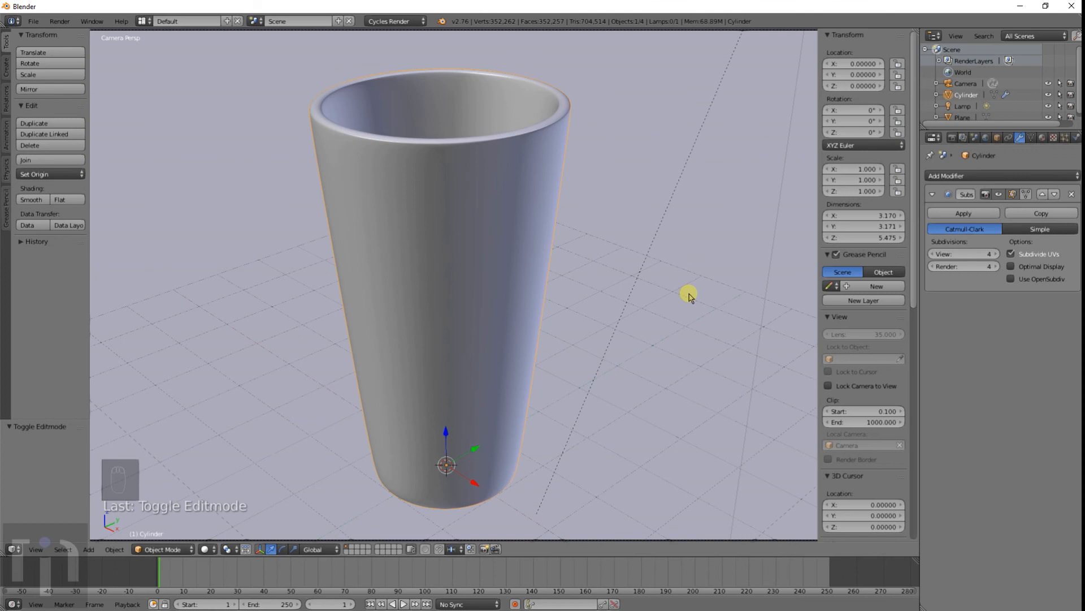
pyautogui.scroll(-4, 590, 366)
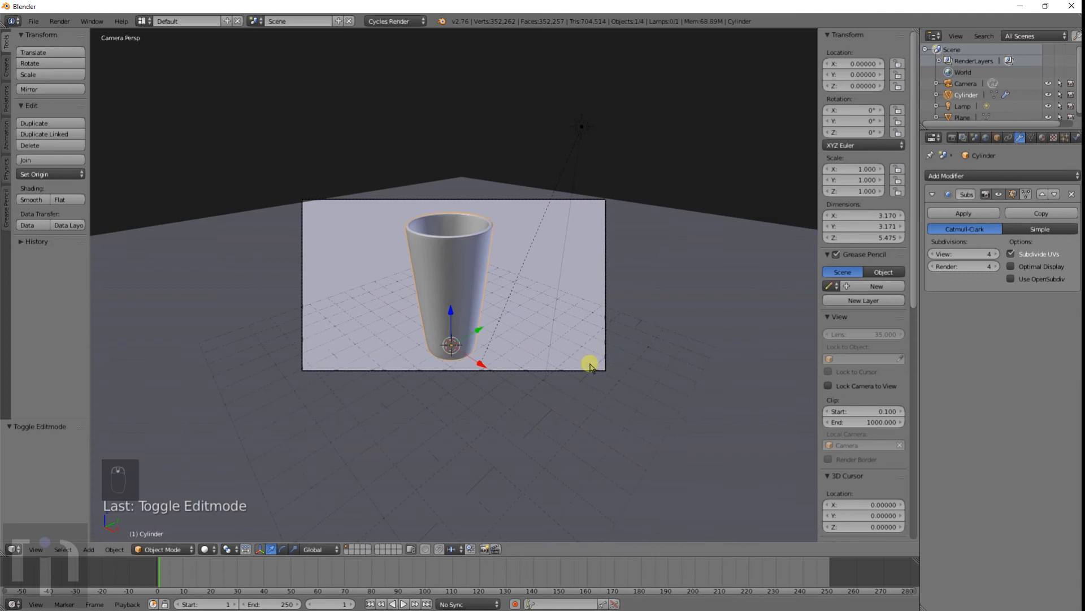
pyautogui.rightClick(591, 412)
pyautogui.moveTo(591, 412); pyautogui.dragTo(561, 444, button='middle')
pyautogui.scroll(-8, 560, 445)
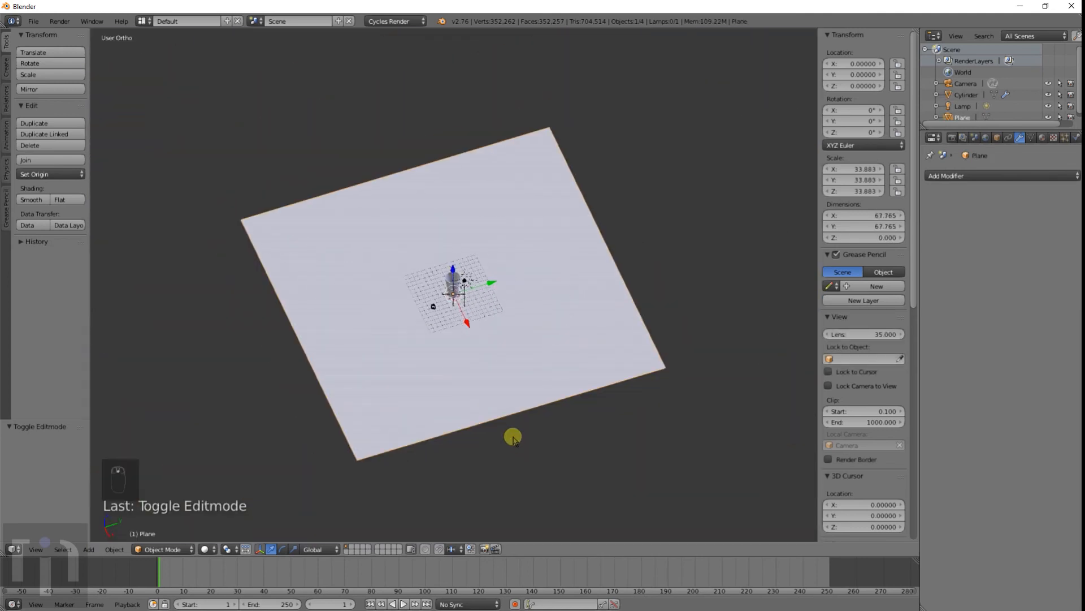
pyautogui.press('Tab')
pyautogui.moveTo(511, 414); pyautogui.dragTo(546, 370, button='middle')
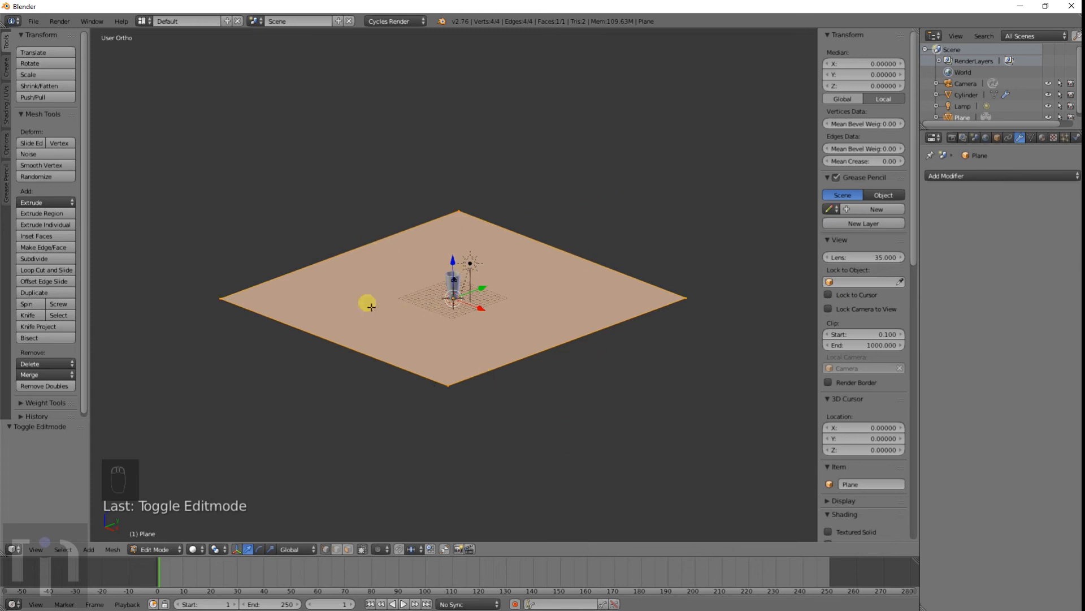
pyautogui.press('Tab')
pyautogui.scroll(8, 459, 309)
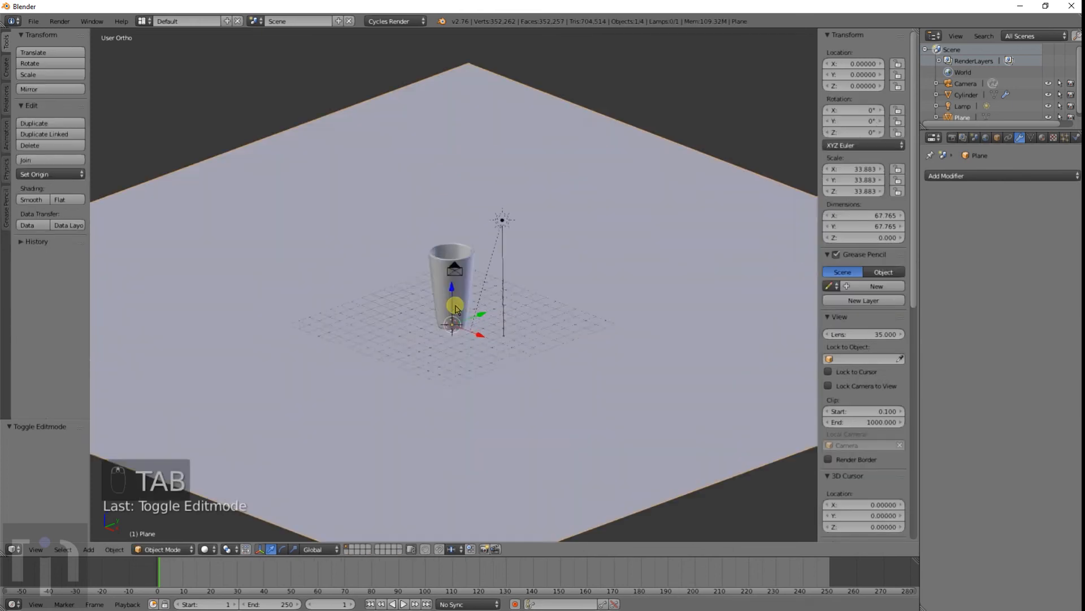
pyautogui.rightClick(484, 226)
pyautogui.scroll(5, 483, 229)
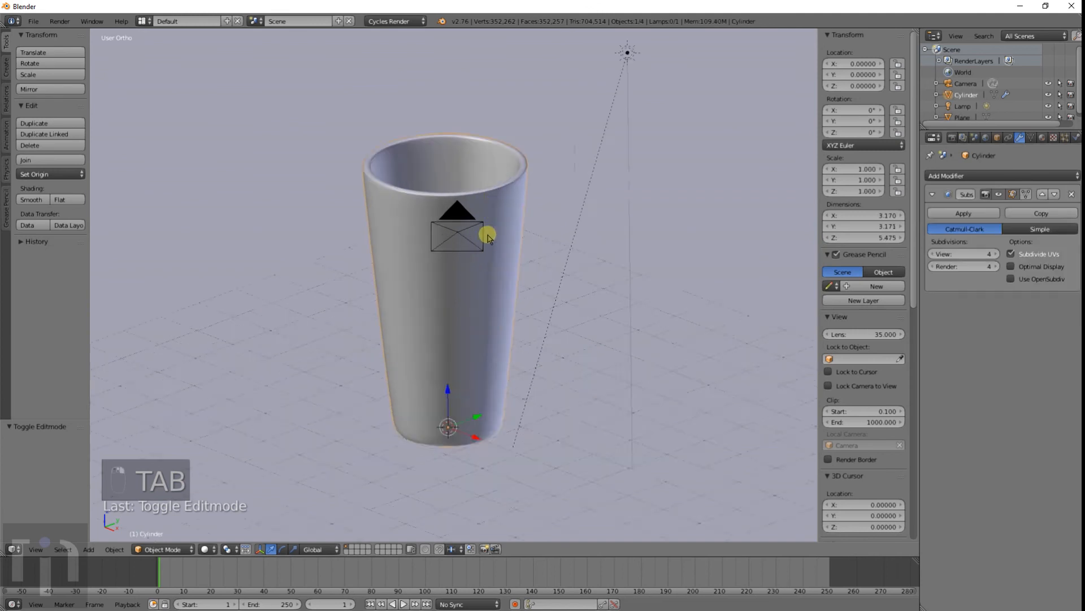
# Check the glass's base mesh in Edit Mode and apply its Subdivision Surface modifier in Object Mode
pyautogui.press('Tab')
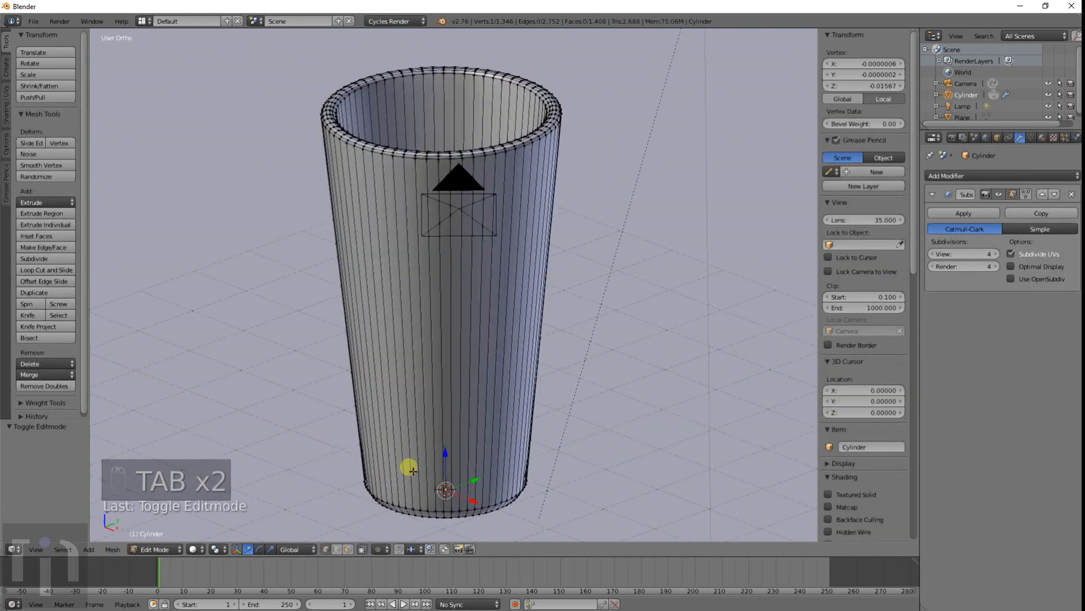
pyautogui.press('Tab')
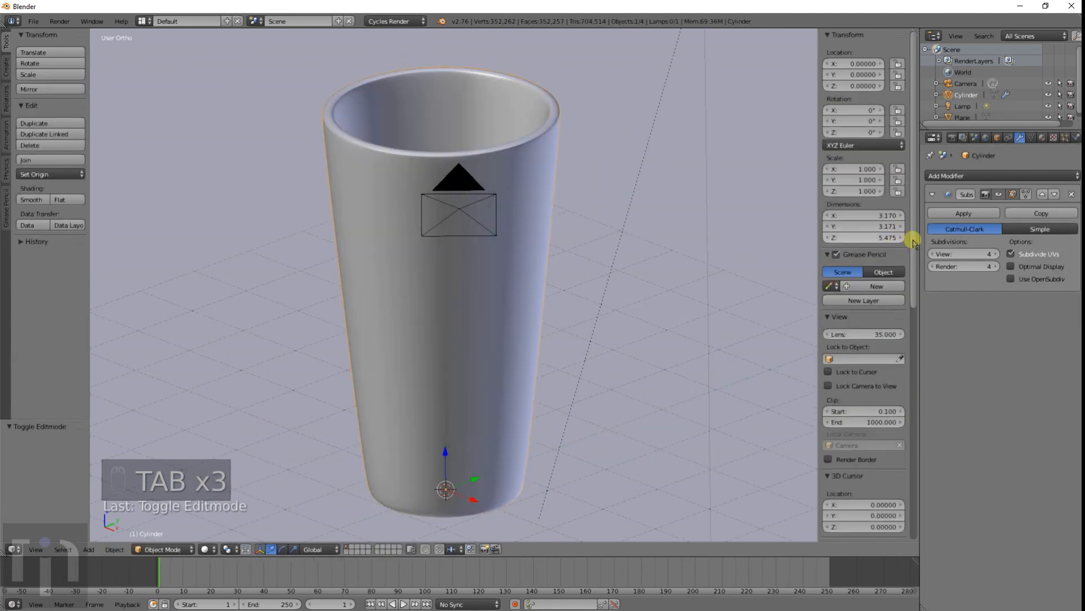
pyautogui.click(965, 214)
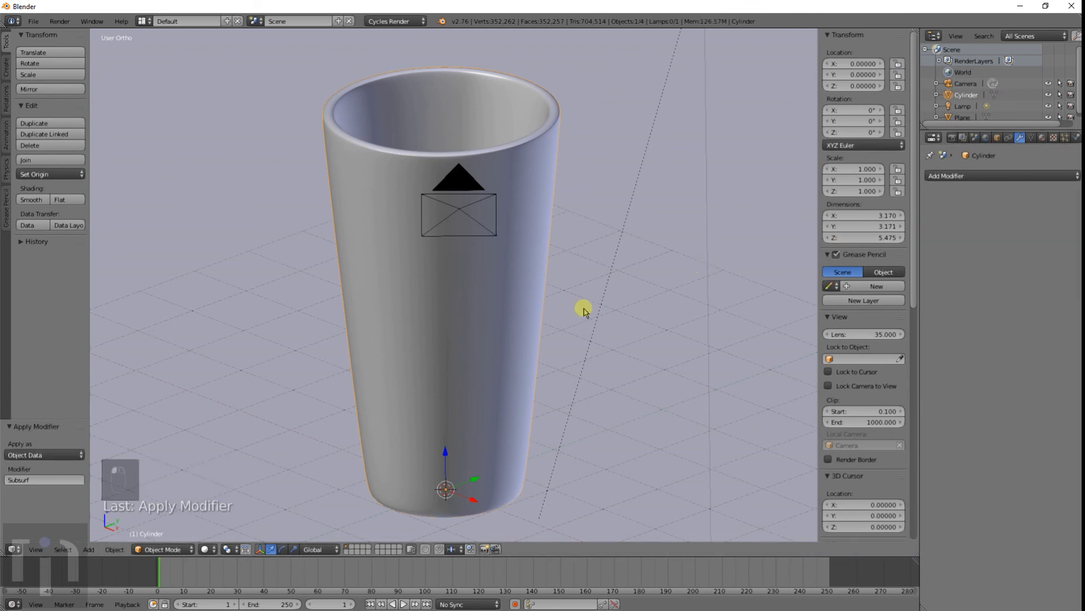
# Inspect the density of the glass's subdivided mesh up close in Edit Mode and return to Object Mode
pyautogui.press('Tab')
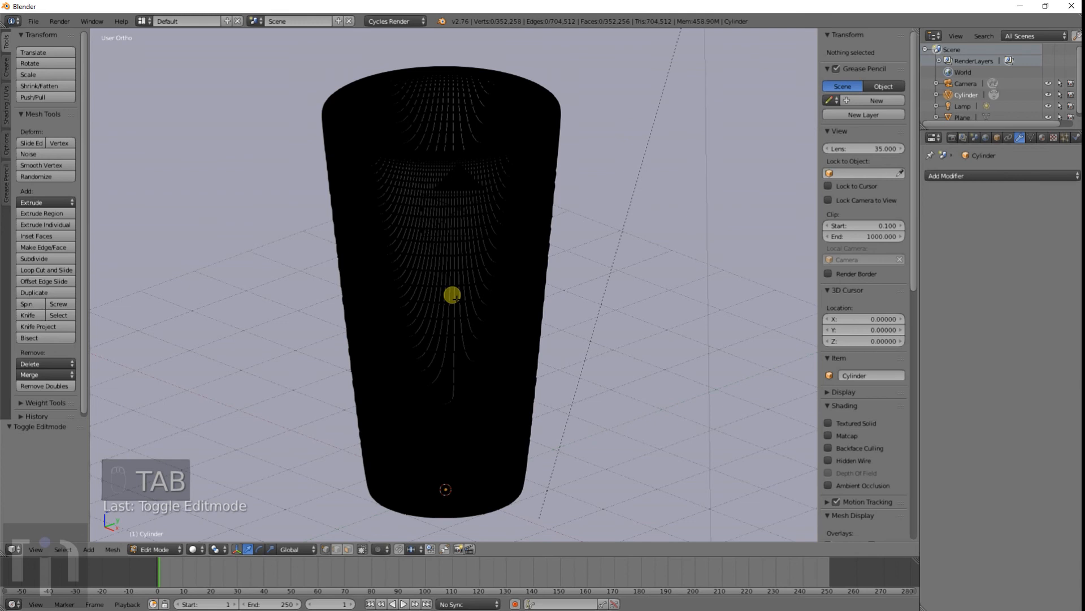
pyautogui.scroll(5, 456, 297)
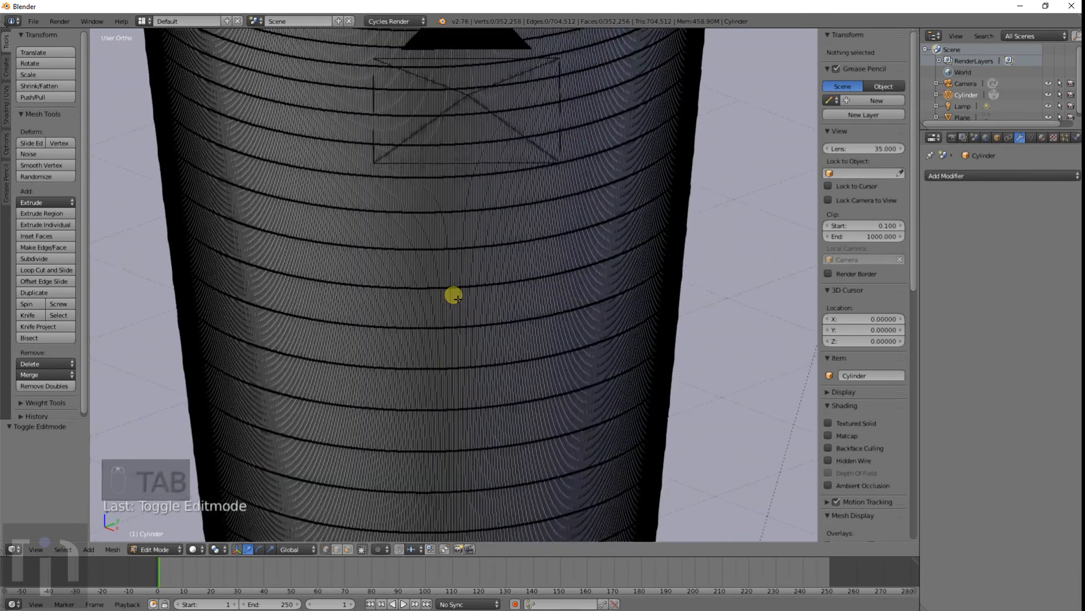
pyautogui.scroll(2, 454, 295)
pyautogui.scroll(-4, 474, 386)
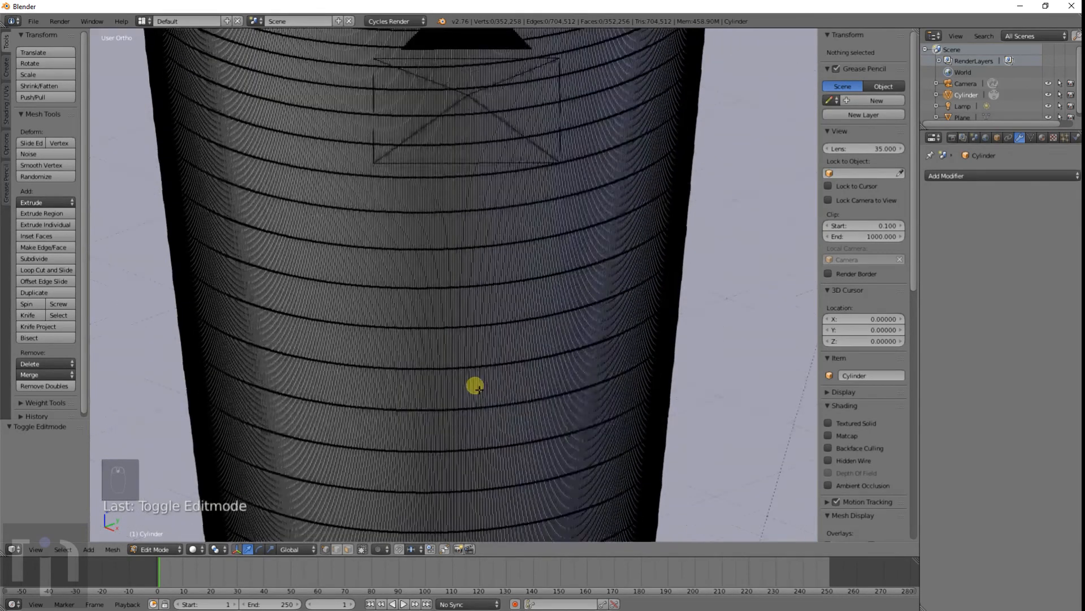
pyautogui.press('Tab')
pyautogui.scroll(-3, 477, 385)
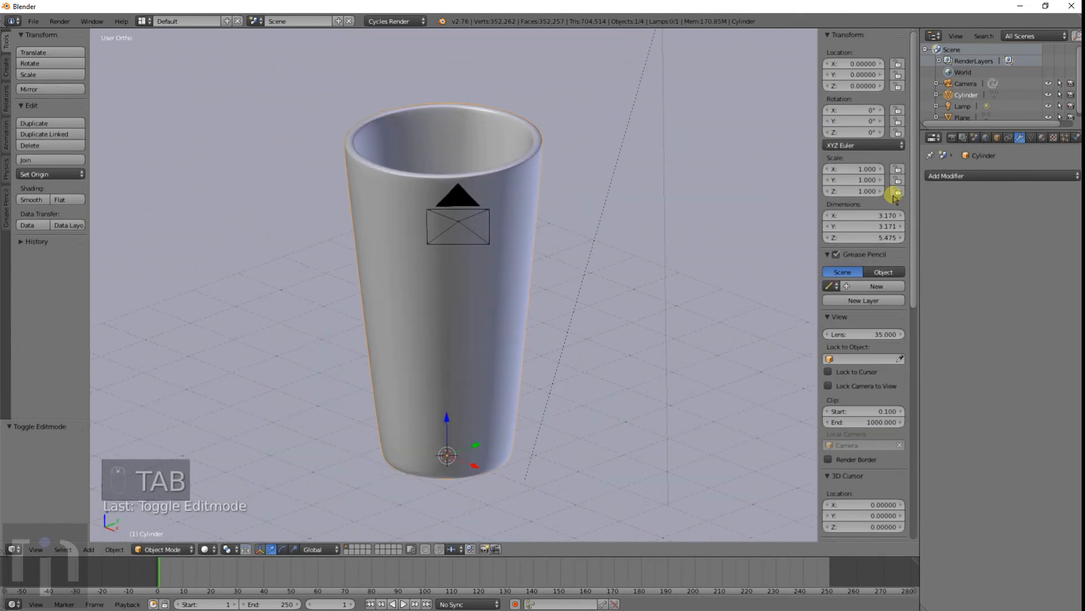
# Render the scene from the camera to check the smoothed glass and return to the 3D view
pyautogui.click(953, 139)
pyautogui.click(951, 162)
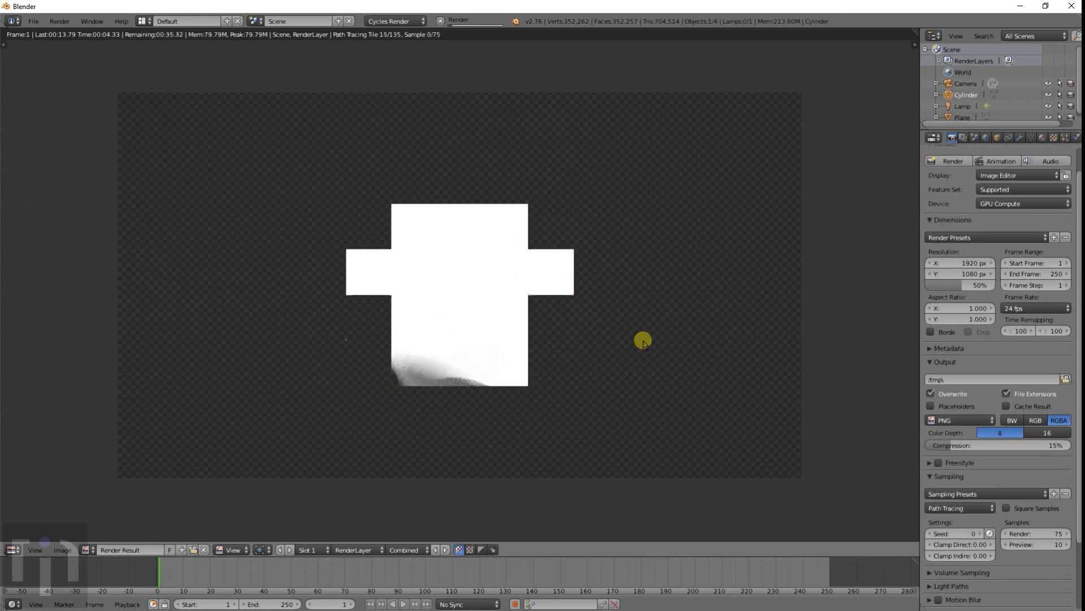
pyautogui.scroll(-1, 642, 342)
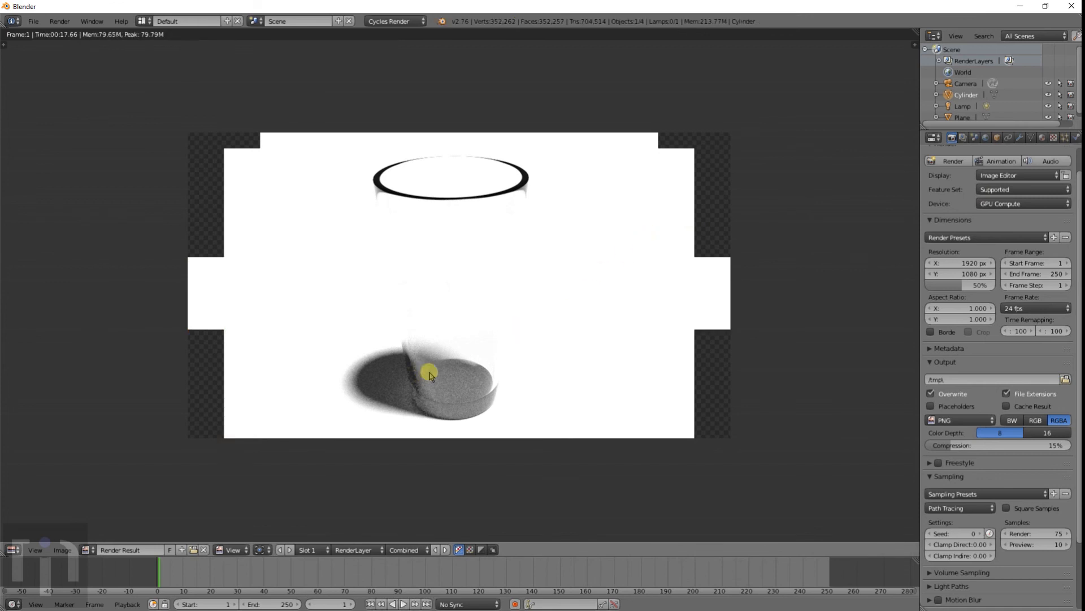
pyautogui.press('Escape')
# Switch the viewport shading to Rendered to preview the glass and its shadow
pyautogui.click(208, 548)
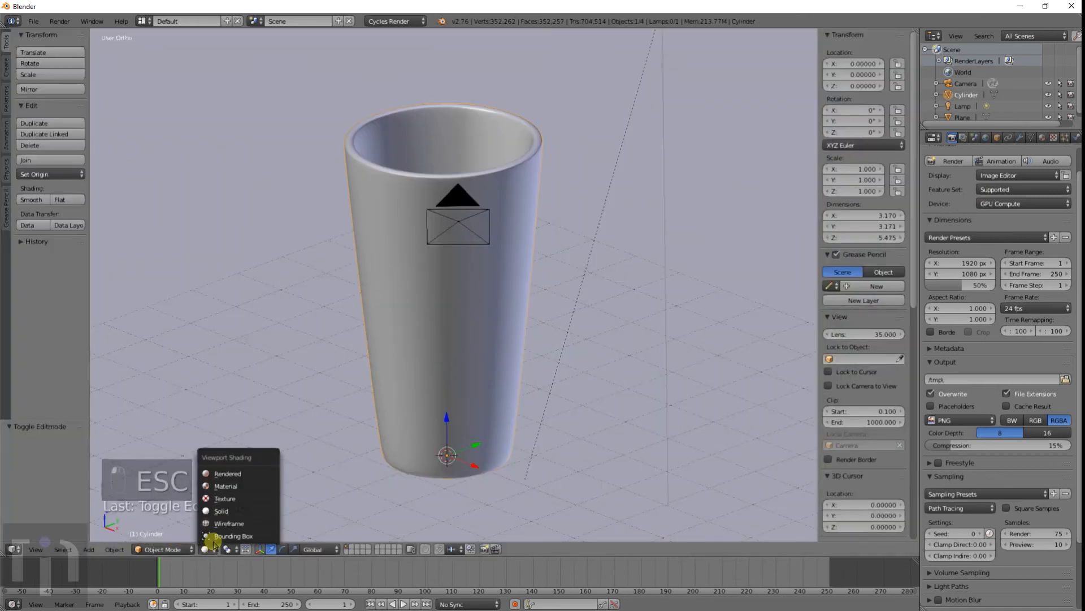
pyautogui.click(219, 473)
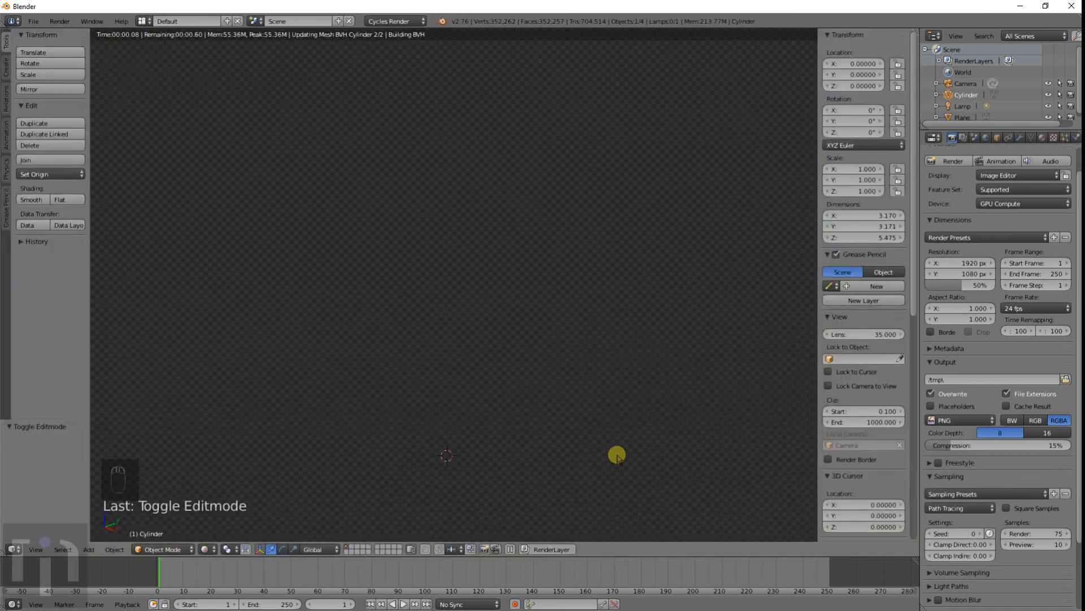
pyautogui.scroll(-2, 431, 414)
pyautogui.scroll(2, 432, 414)
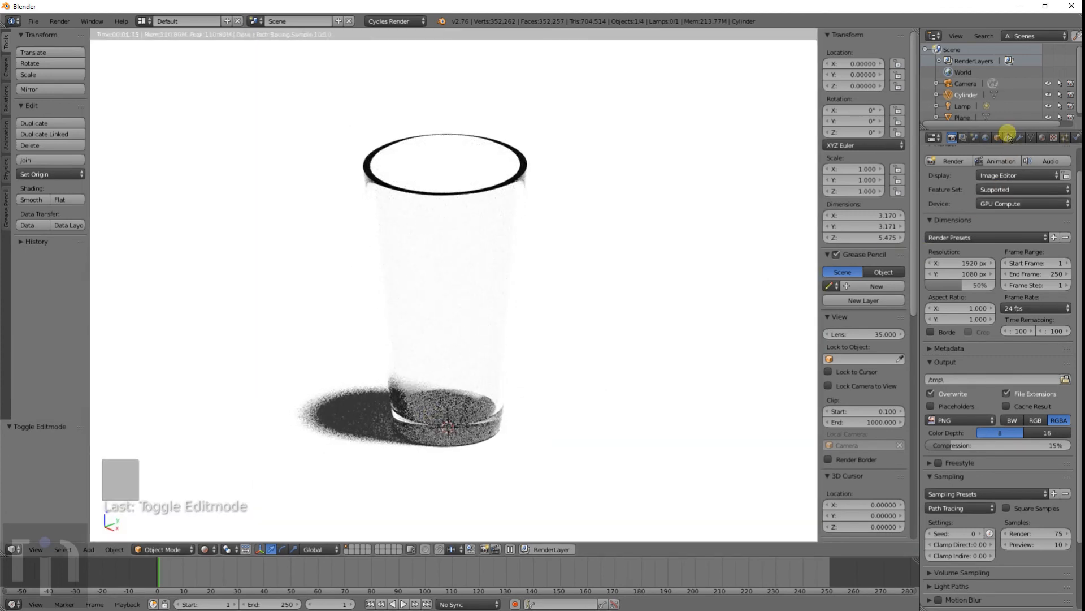
# Select the sun lamp and set its emission strength to 6.2
pyautogui.click(968, 107)
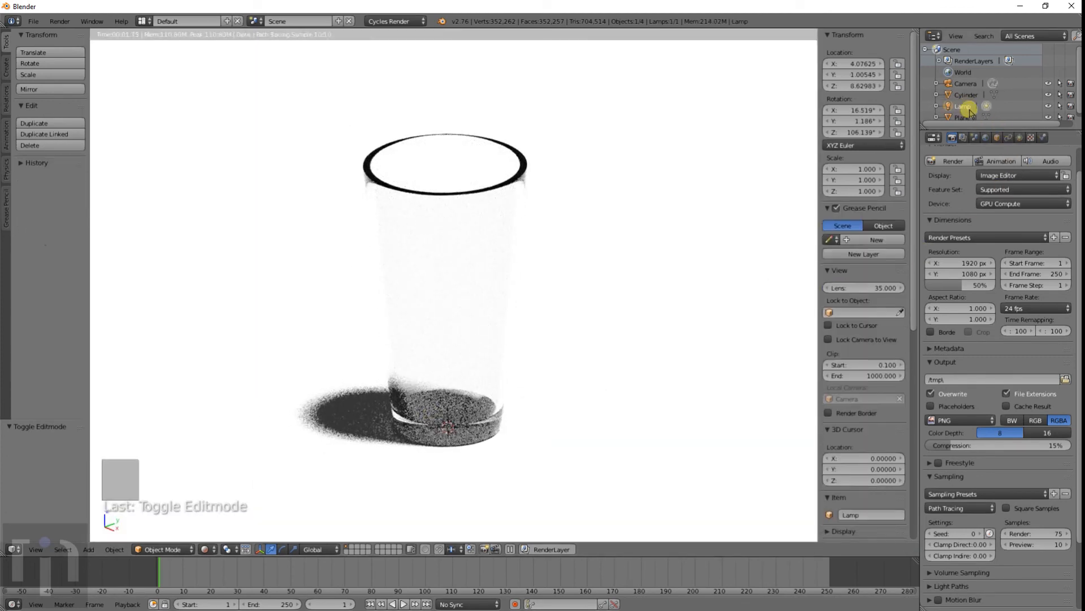
pyautogui.click(1021, 138)
pyautogui.moveTo(1034, 331); pyautogui.dragTo(1010, 331)
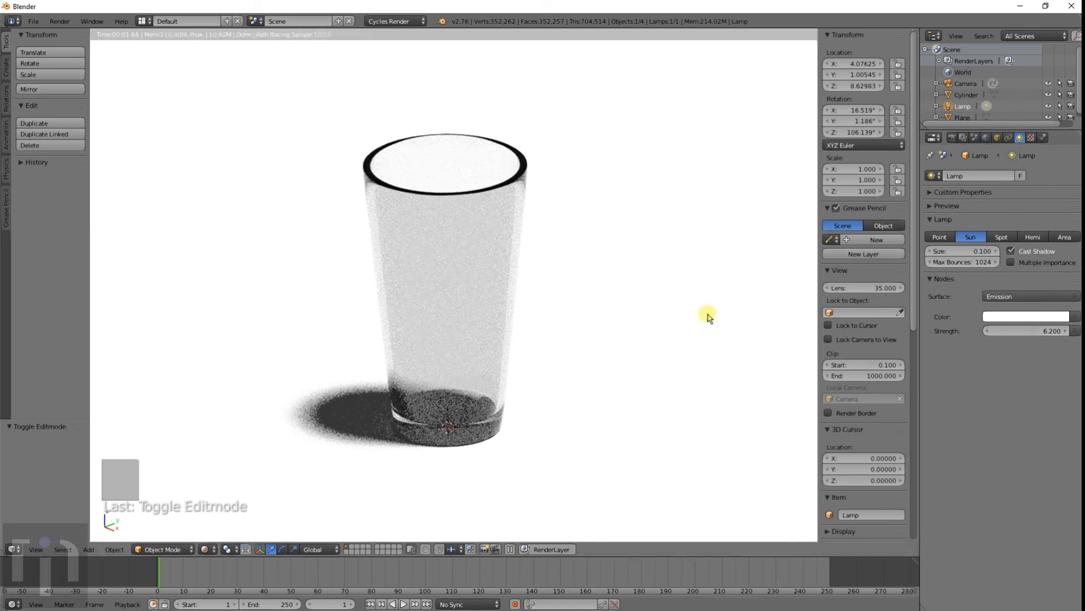
# Render the scene with the adjusted sun lamp and inspect the glass's surface up close
pyautogui.click(952, 138)
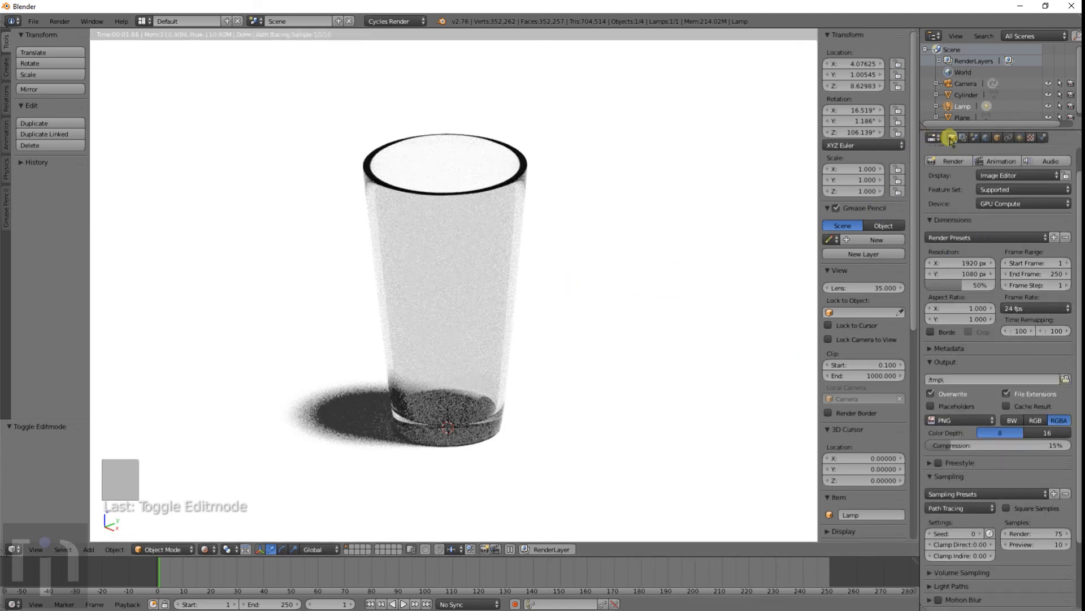
pyautogui.click(953, 162)
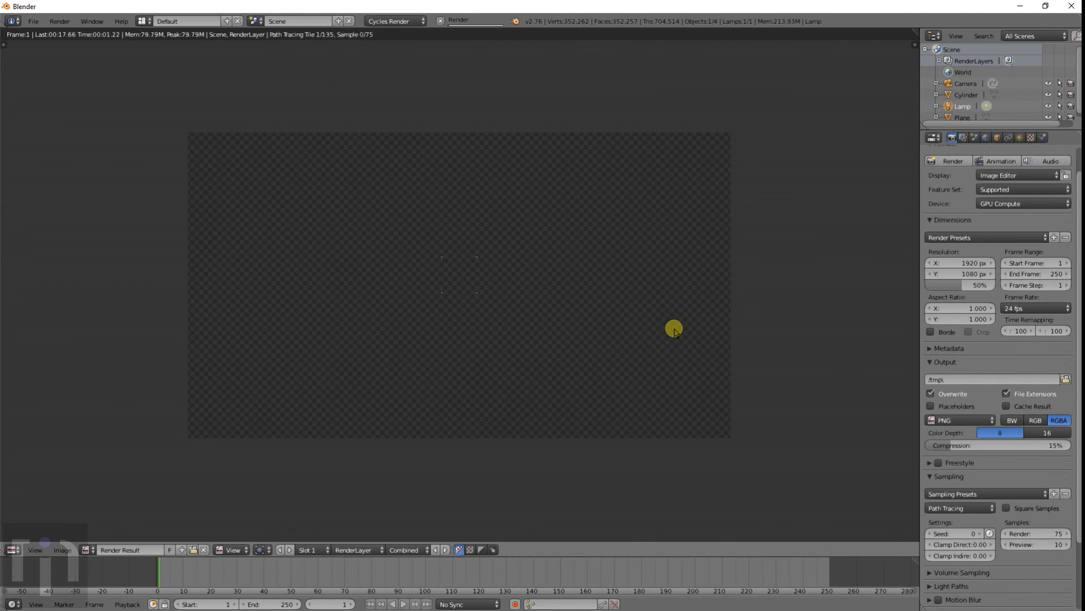
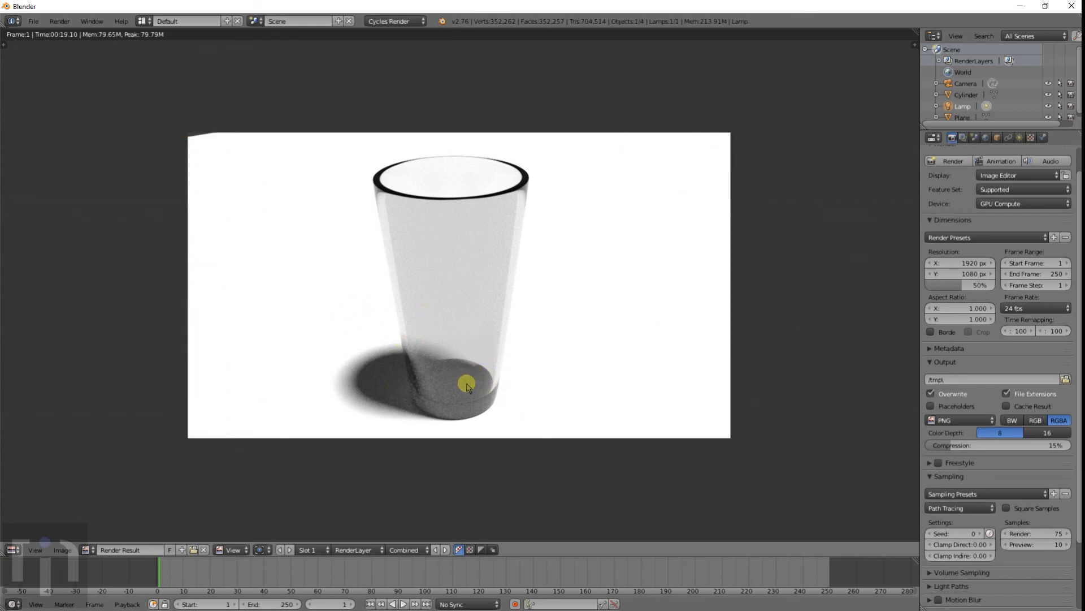
pyautogui.scroll(5, 451, 310)
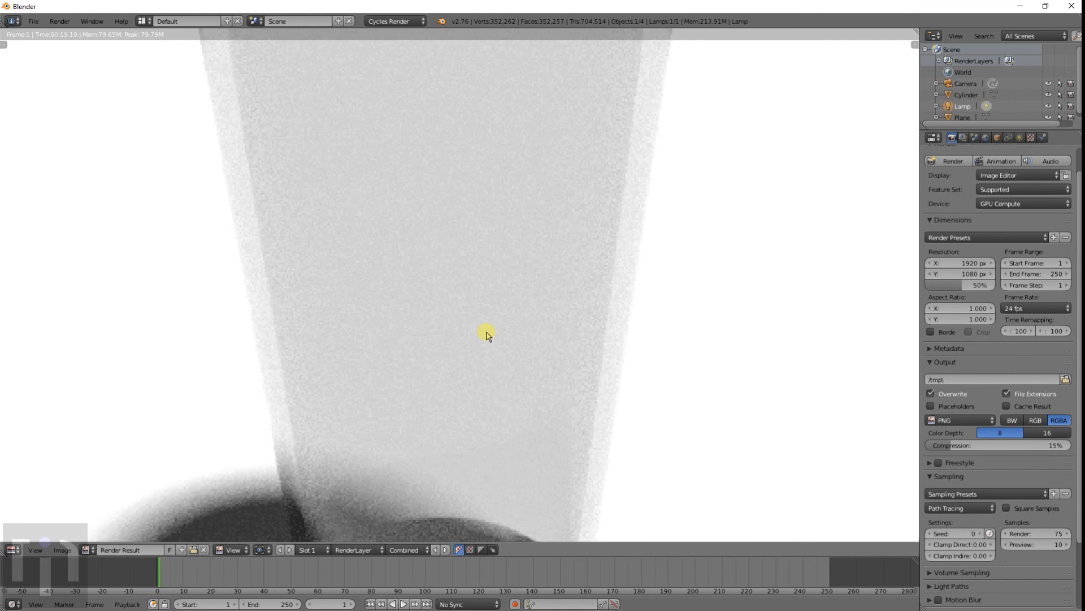
pyautogui.scroll(-5, 487, 334)
pyautogui.scroll(-1, 487, 336)
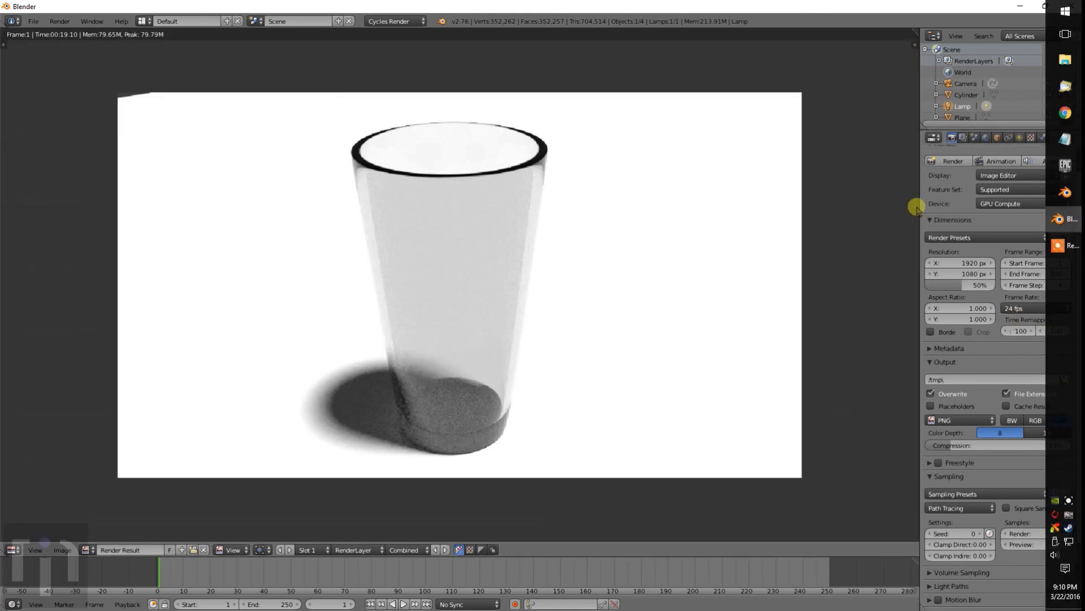
# Set the render resolution percentage to 100% of 1920 × 1080 px and render the scene
pyautogui.scroll(-4, 1012, 396)
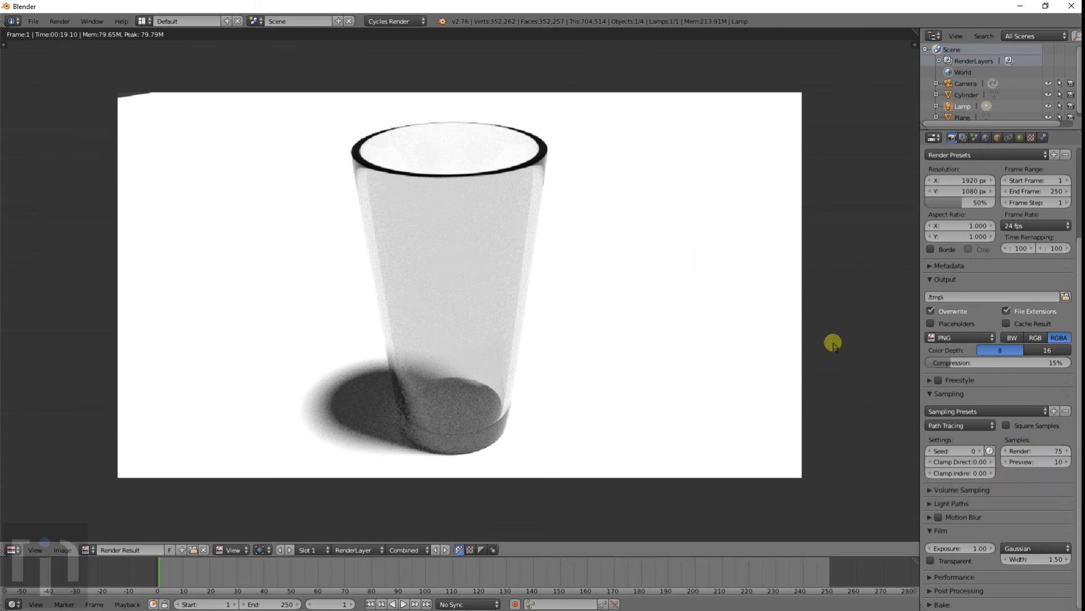
pyautogui.moveTo(961, 203); pyautogui.dragTo(995, 205)
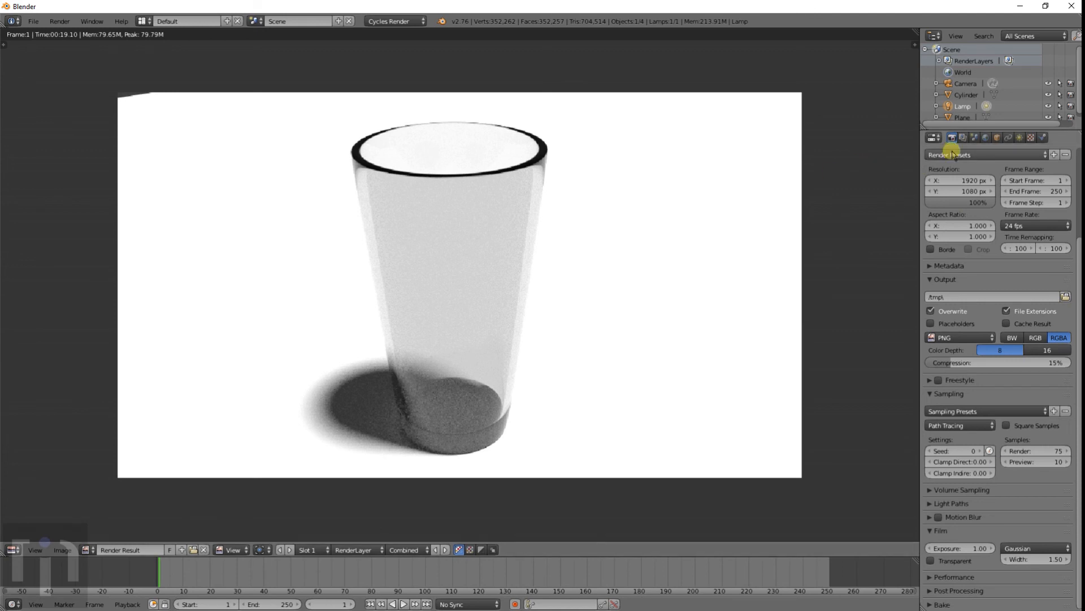
pyautogui.scroll(5, 959, 211)
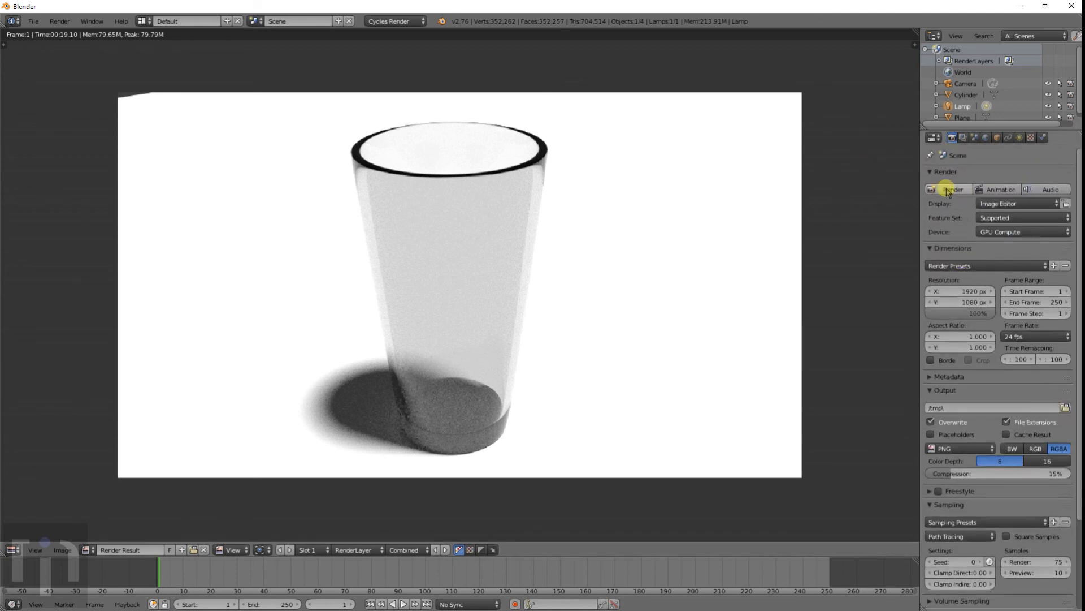
pyautogui.click(949, 190)
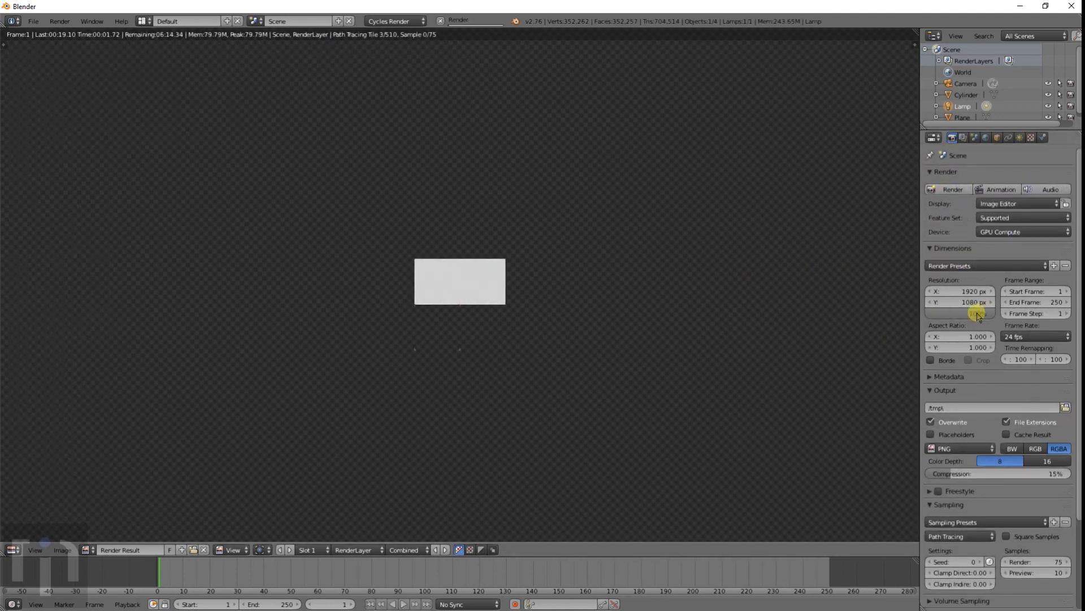
pyautogui.scroll(-4, 451, 339)
pyautogui.scroll(1, 451, 339)
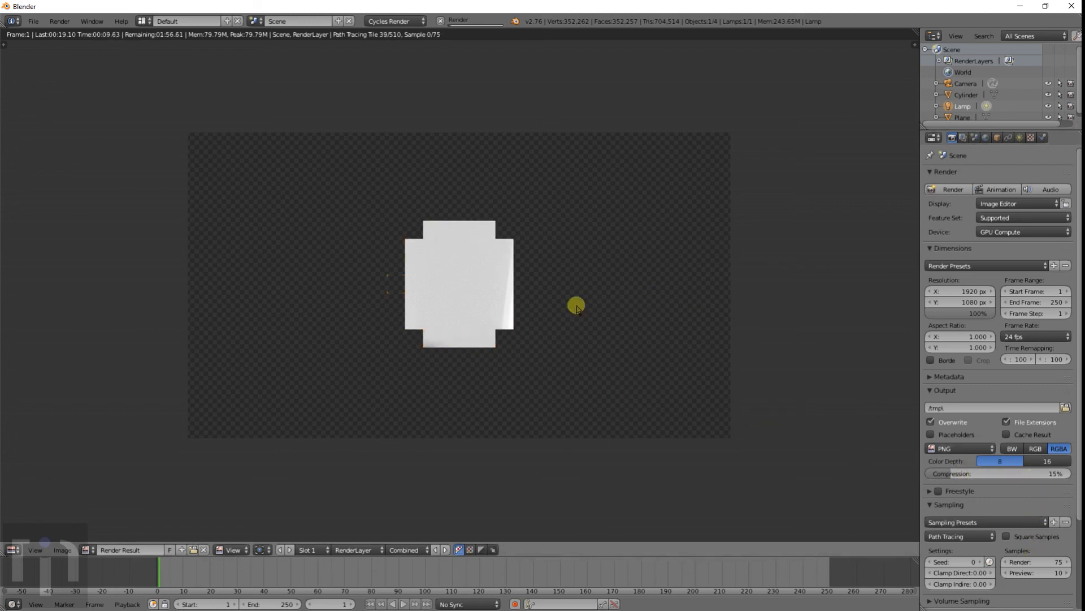
pyautogui.scroll(6, 489, 319)
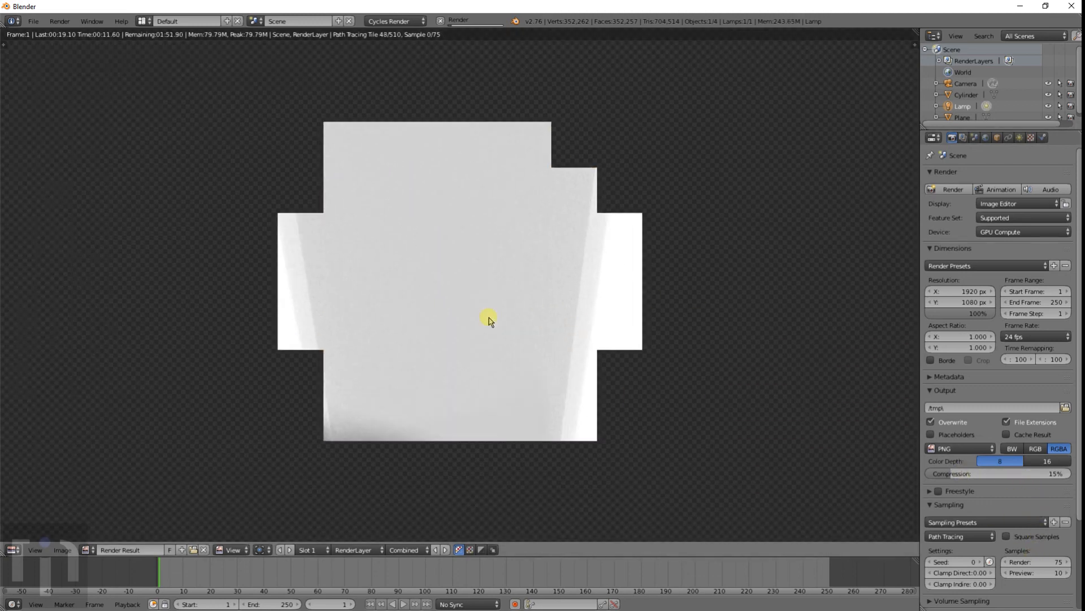
pyautogui.scroll(-2, 489, 319)
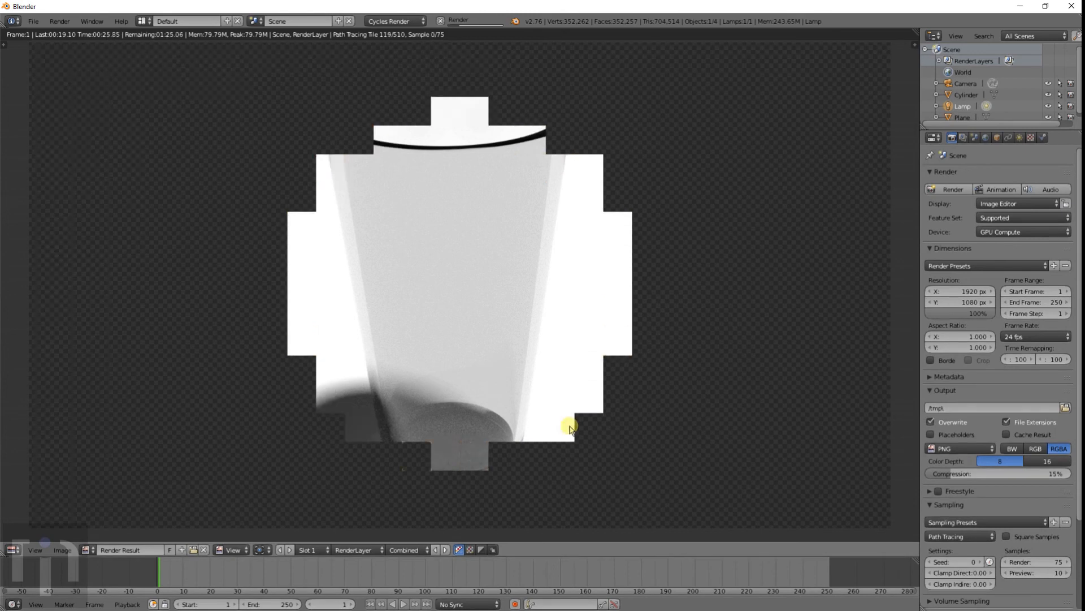
pyautogui.scroll(-1, 569, 427)
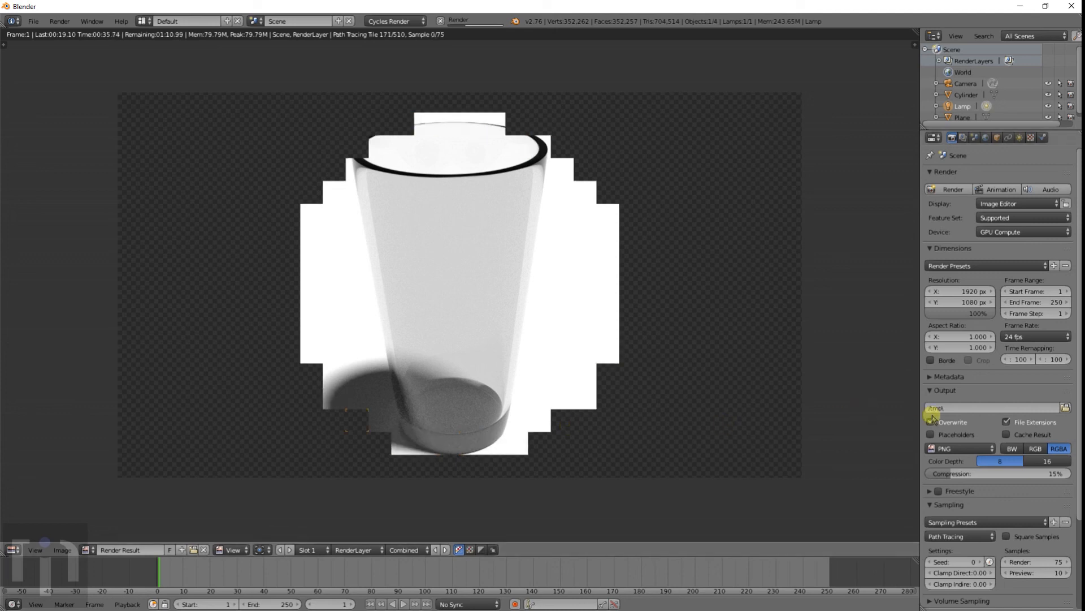
# Review the Sampling, Light Paths and Performance render settings, including the bounce limits and tile size
pyautogui.scroll(-1, 1010, 412)
pyautogui.scroll(-4, 1010, 412)
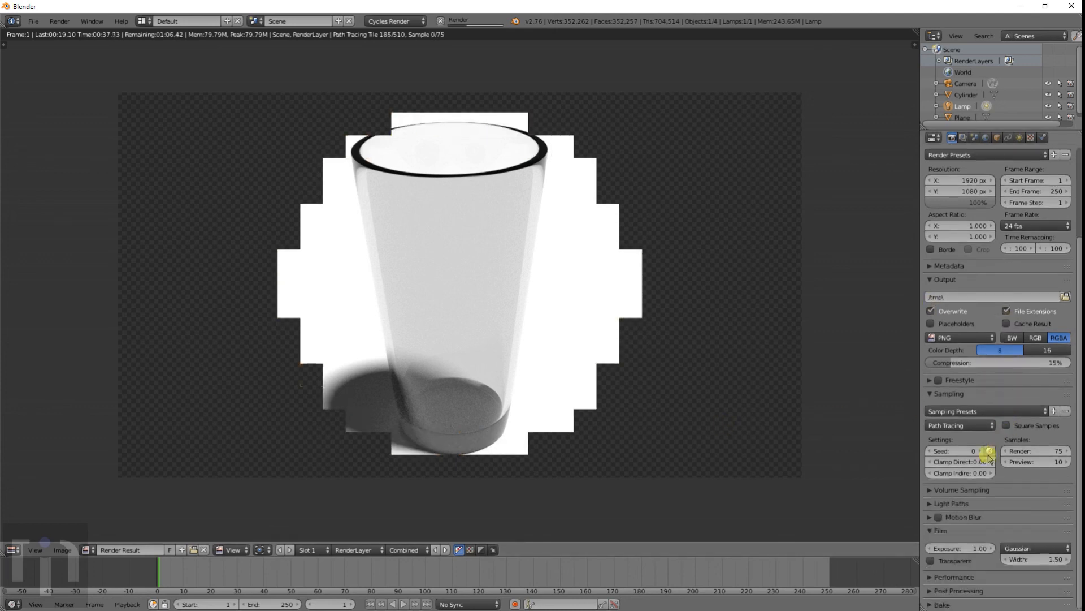
pyautogui.click(961, 504)
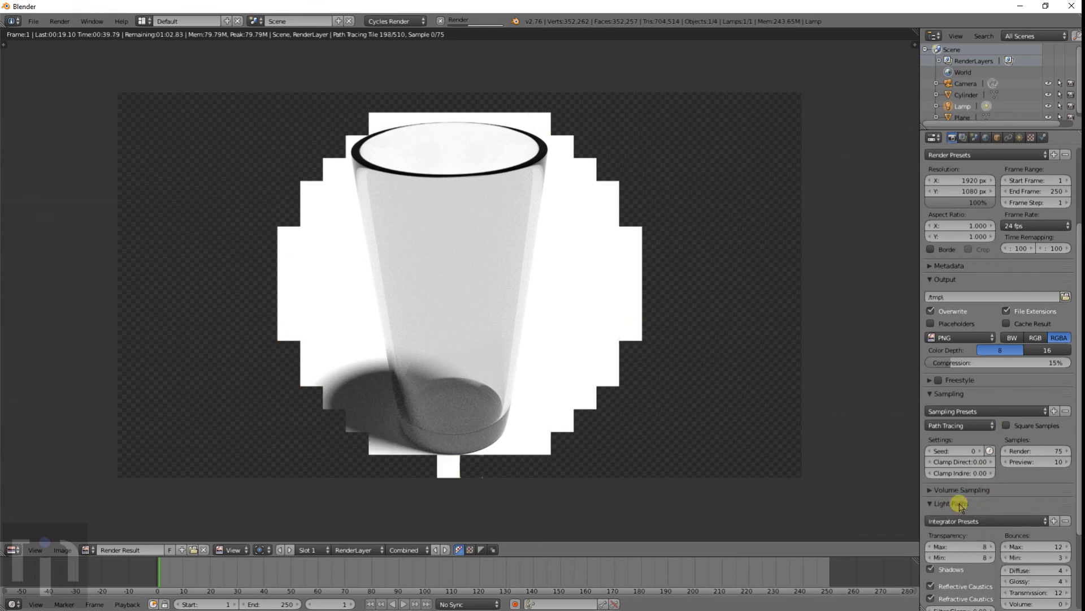
pyautogui.scroll(-4, 998, 535)
pyautogui.scroll(-1, 1002, 536)
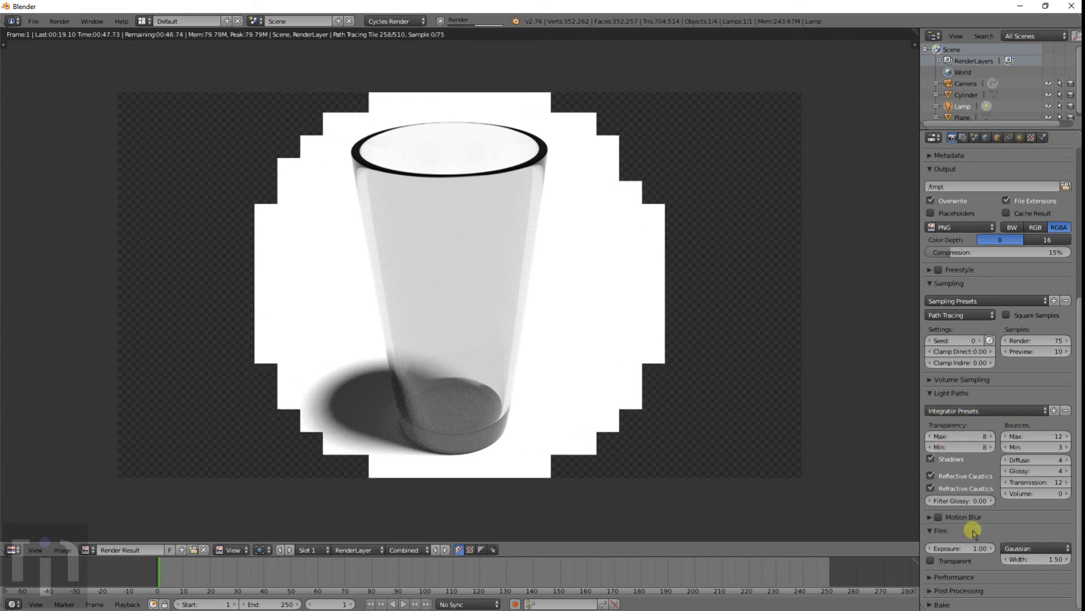
pyautogui.click(964, 575)
pyautogui.scroll(-5, 972, 531)
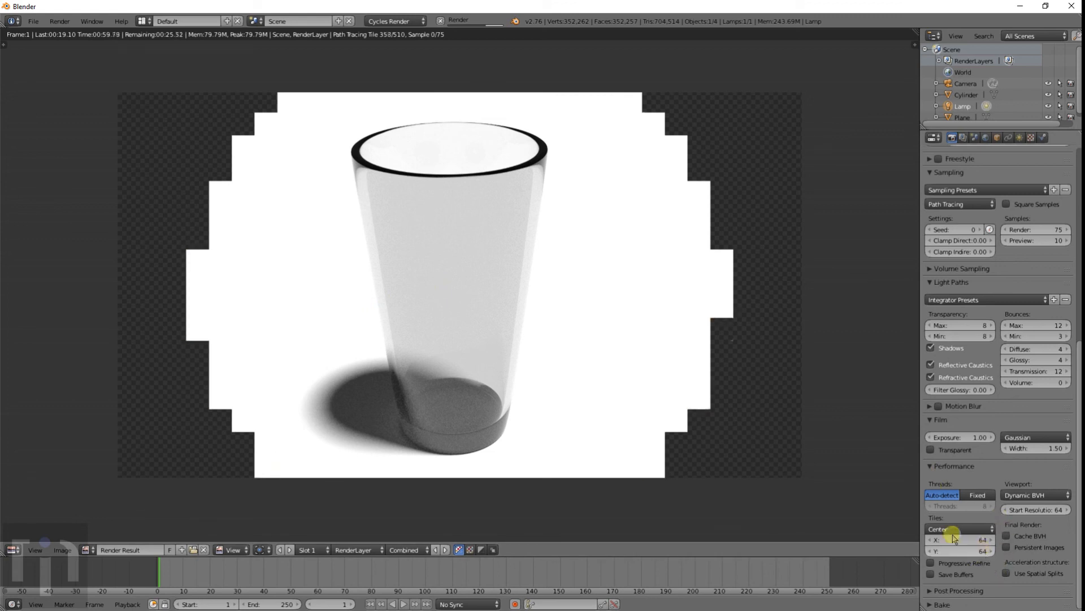
pyautogui.scroll(9, 982, 240)
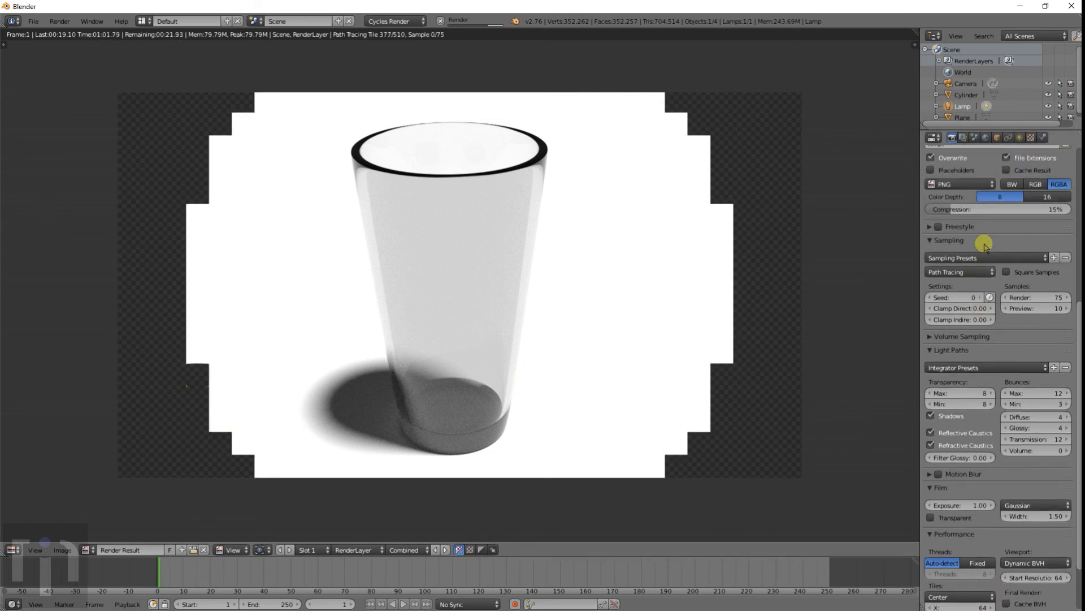
pyautogui.scroll(5, 984, 245)
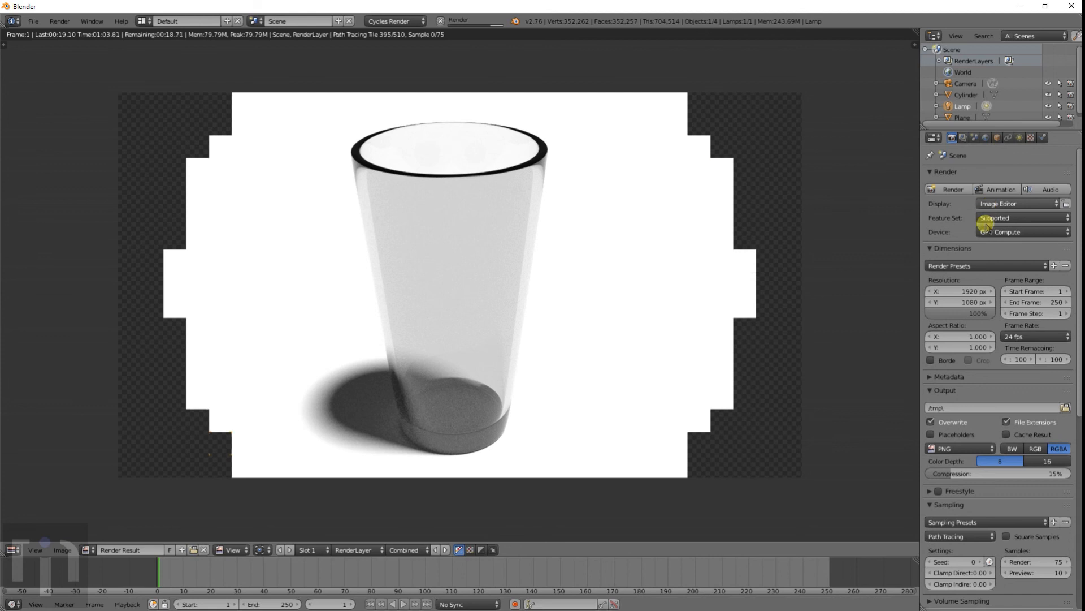
# Review the available render device options without changing the device and examine the full-resolution render of the glass
pyautogui.click(987, 231)
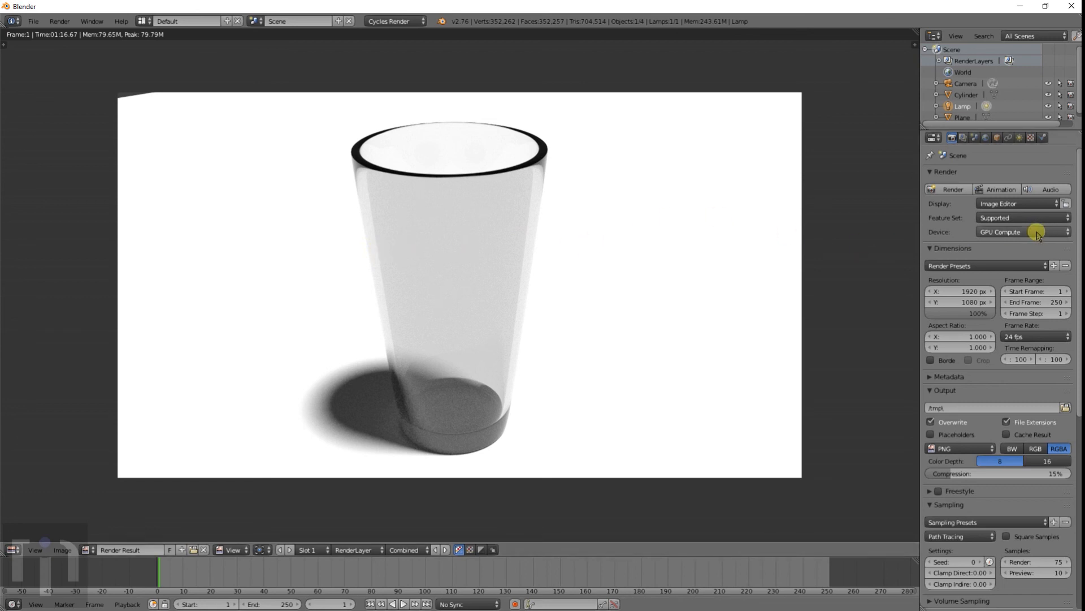
pyautogui.click(1012, 233)
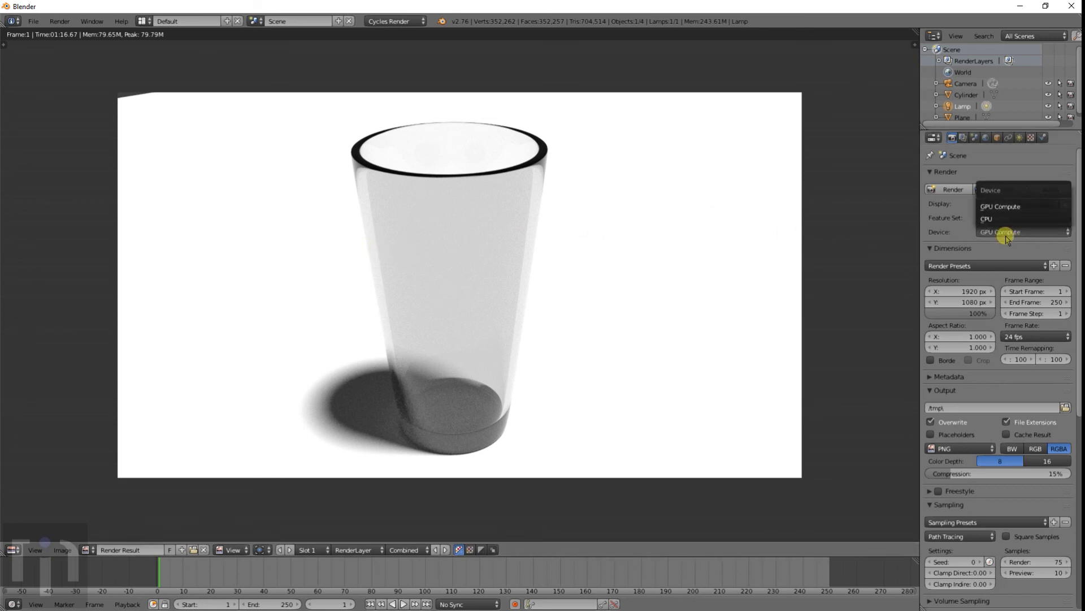
pyautogui.click(1005, 237)
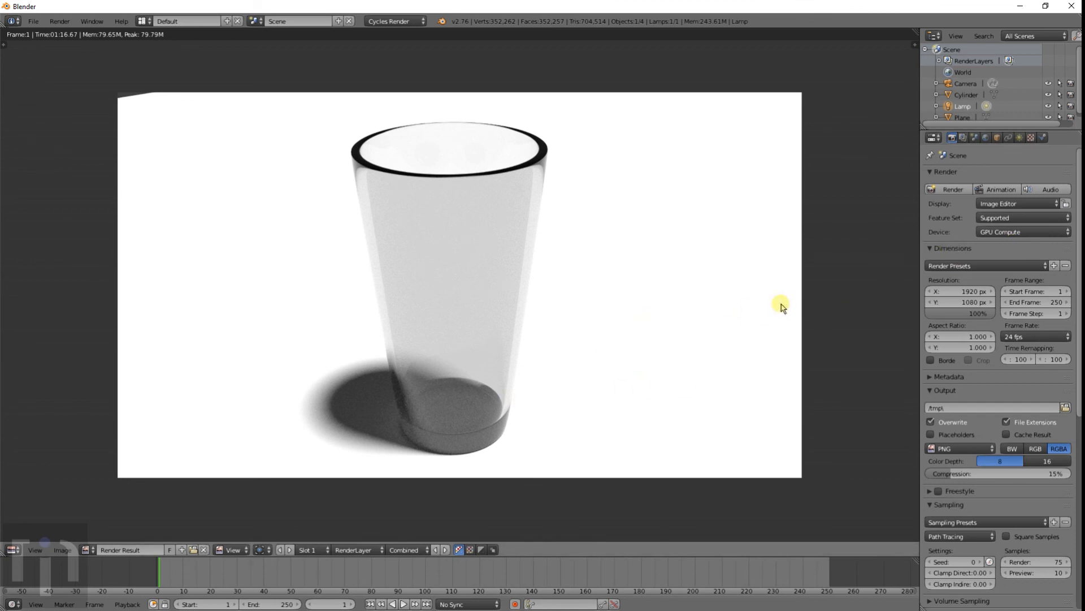
pyautogui.scroll(1, 504, 290)
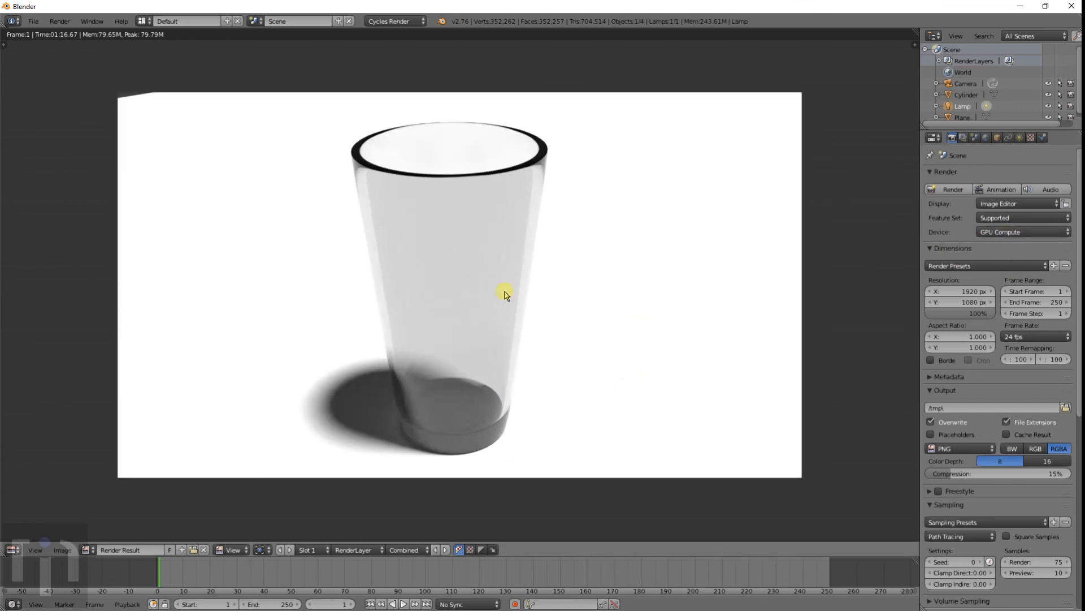